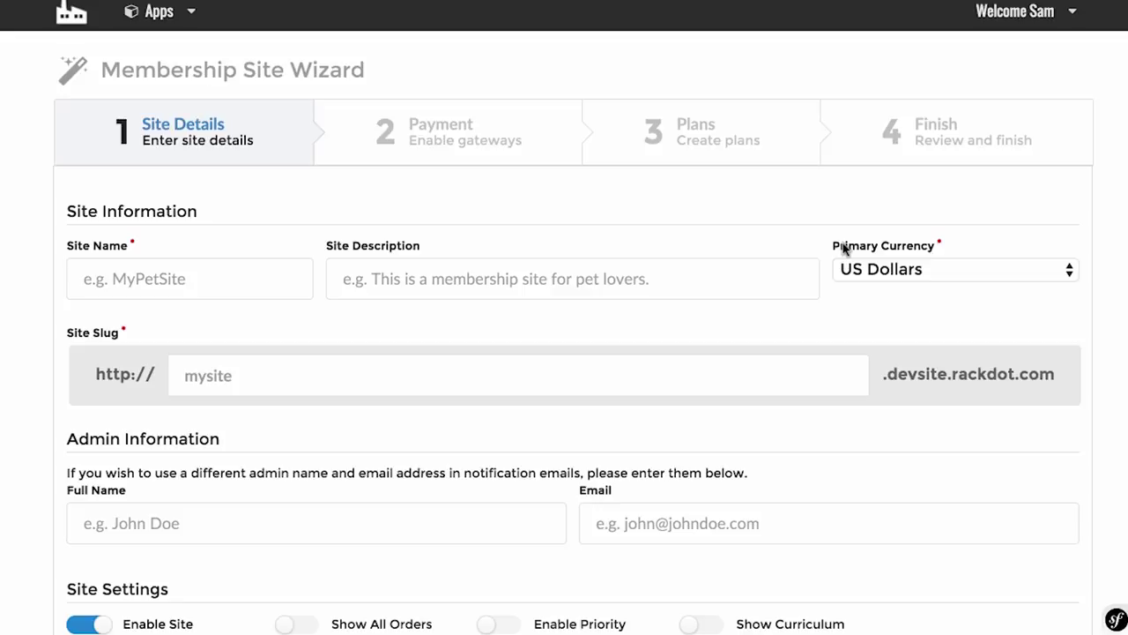
Step: Copy the Udemy course title 'Product Creation Alchemy: My $118,237 Launch Blueprint' for the site details
{"action": "scroll", "coordinate": [844, 247], "scroll_direction": "down", "scroll_amount": 2}
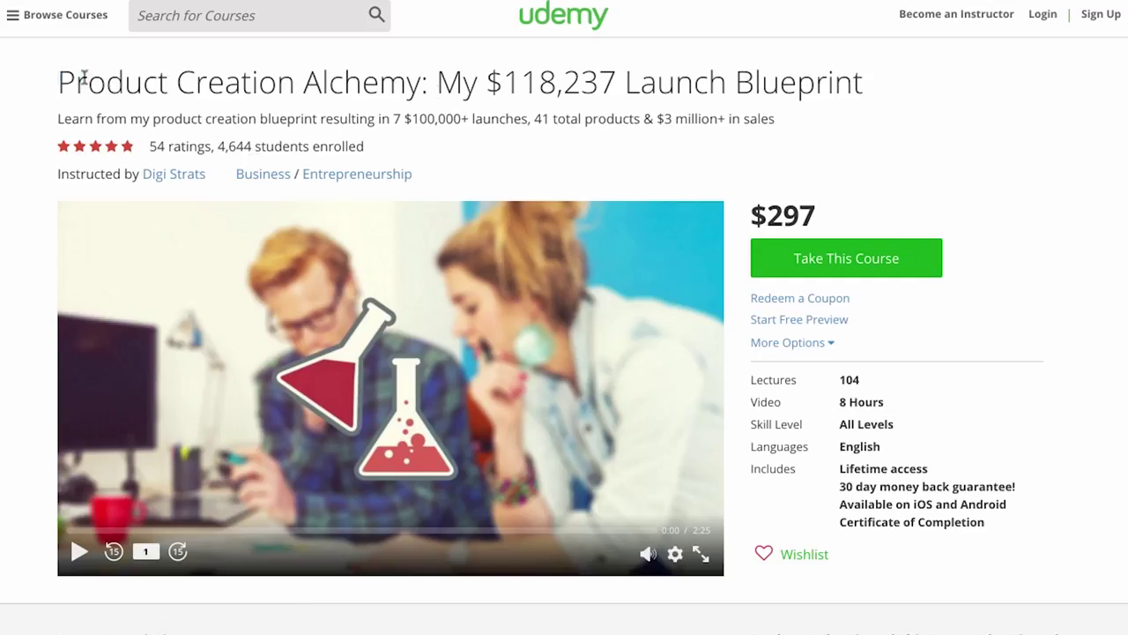
{"action": "left_click_drag", "start_coordinate": [58, 81], "coordinate": [868, 91]}
{"action": "key", "text": "ctrl+c"}
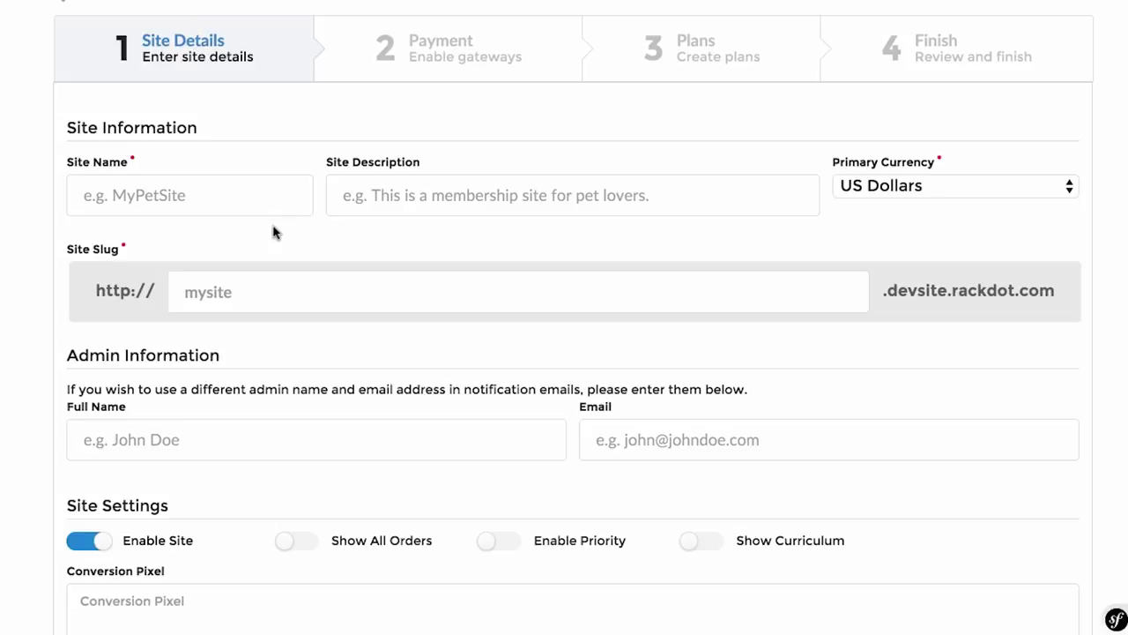
{"action": "left_click", "coordinate": [236, 198]}
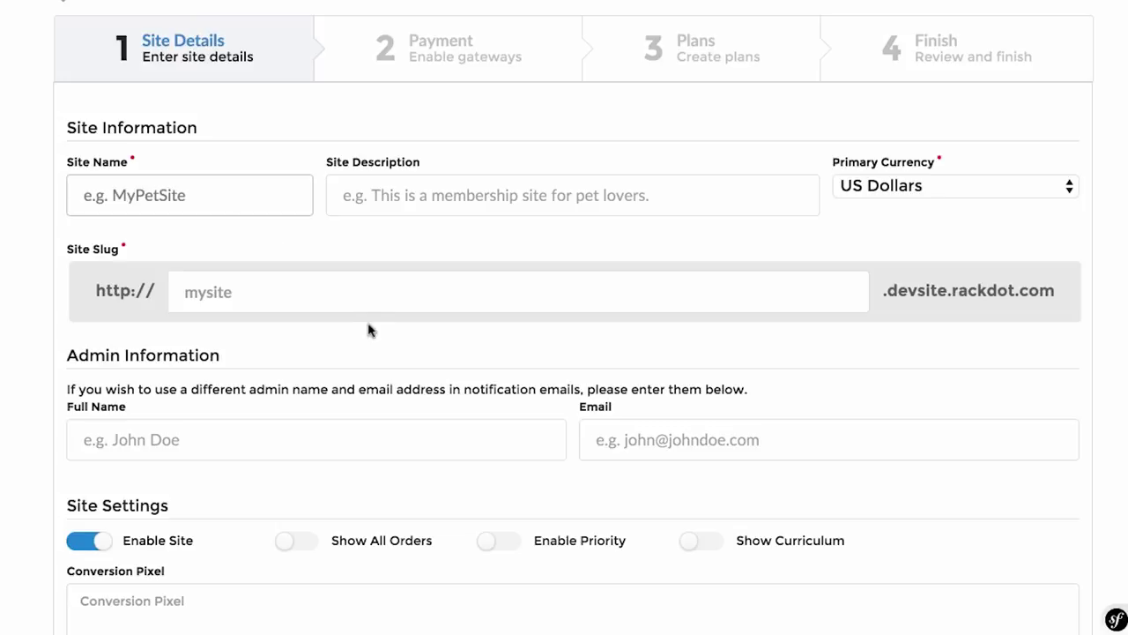
Step: Paste the course title as Site Description and 'Product Creation Alchemy' as Site Name
{"action": "left_click", "coordinate": [461, 195]}
{"action": "key", "text": "ctrl+v"}
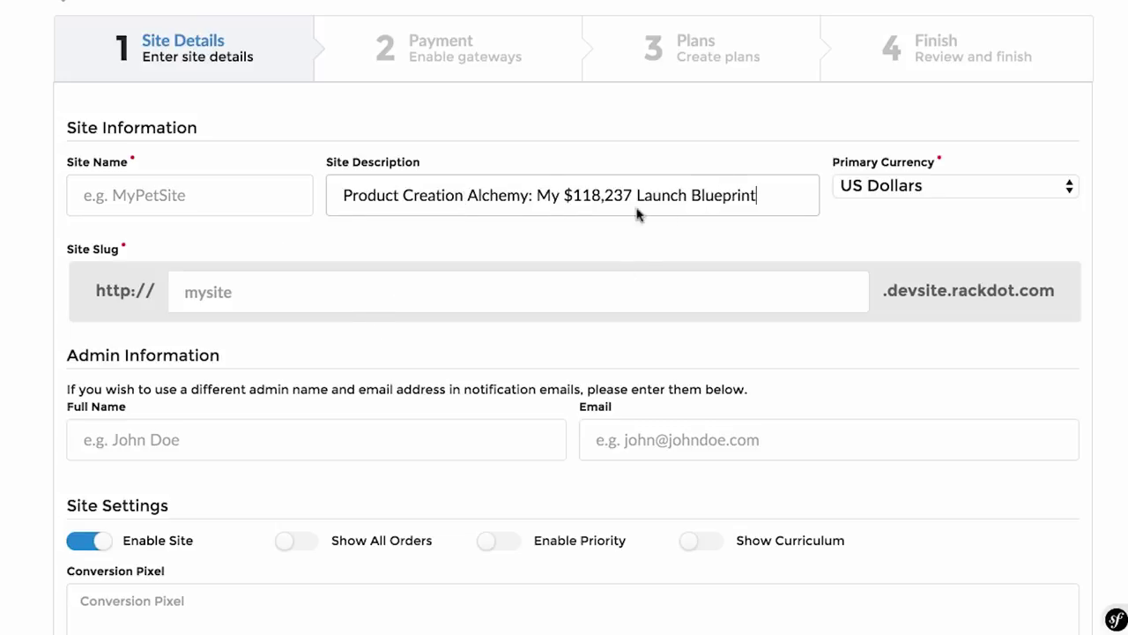
{"action": "left_click_drag", "start_coordinate": [530, 195], "coordinate": [336, 194]}
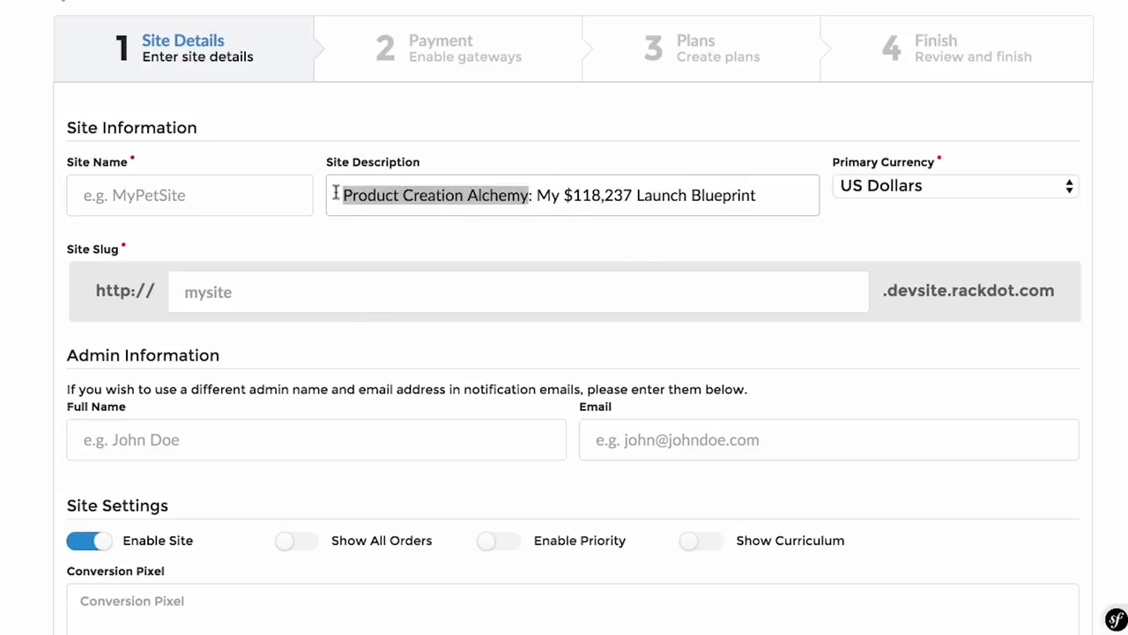
{"action": "key", "text": "ctrl+c"}
{"action": "left_click", "coordinate": [202, 197]}
{"action": "key", "text": "ctrl+v"}
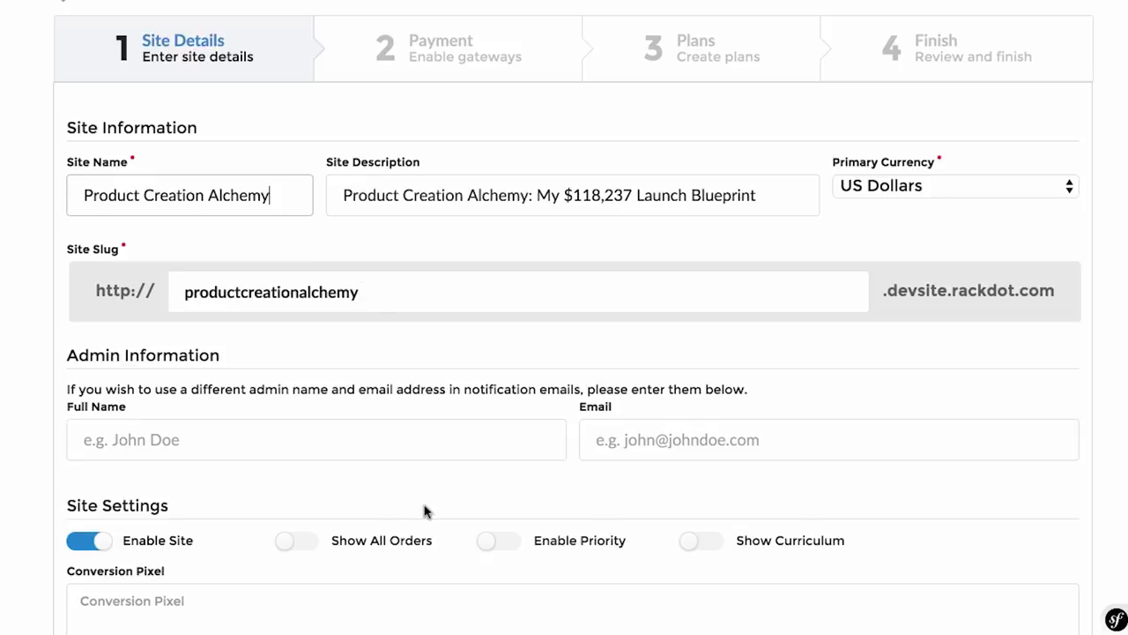
Step: Fill in the admin's full name and e-mail address under Admin Information
{"action": "scroll", "coordinate": [541, 365], "scroll_direction": "down", "scroll_amount": 1}
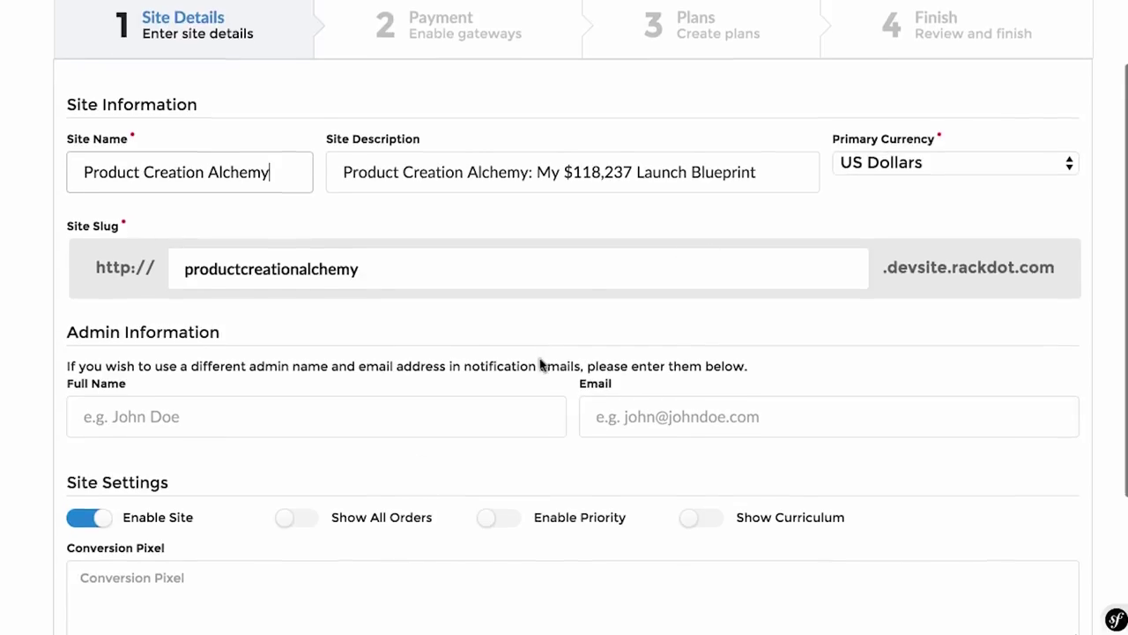
{"action": "scroll", "coordinate": [540, 365], "scroll_direction": "down", "scroll_amount": 2}
{"action": "left_click", "coordinate": [438, 372]}
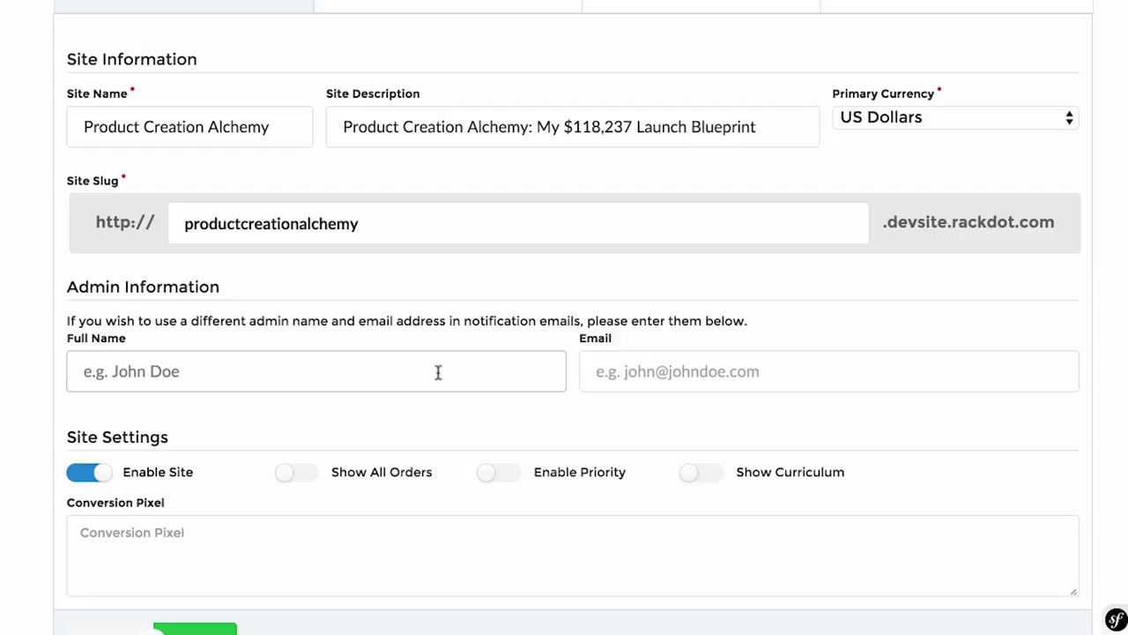
{"action": "type", "text": "Digi resul"}
{"action": "key", "text": "BackSpace"}
{"action": "key", "text": "BackSpace"}
{"action": "key", "text": "BackSpace"}
{"action": "key", "text": "BackSpace"}
{"action": "key", "text": "BackSpace"}
{"action": "type", "text": "Results"}
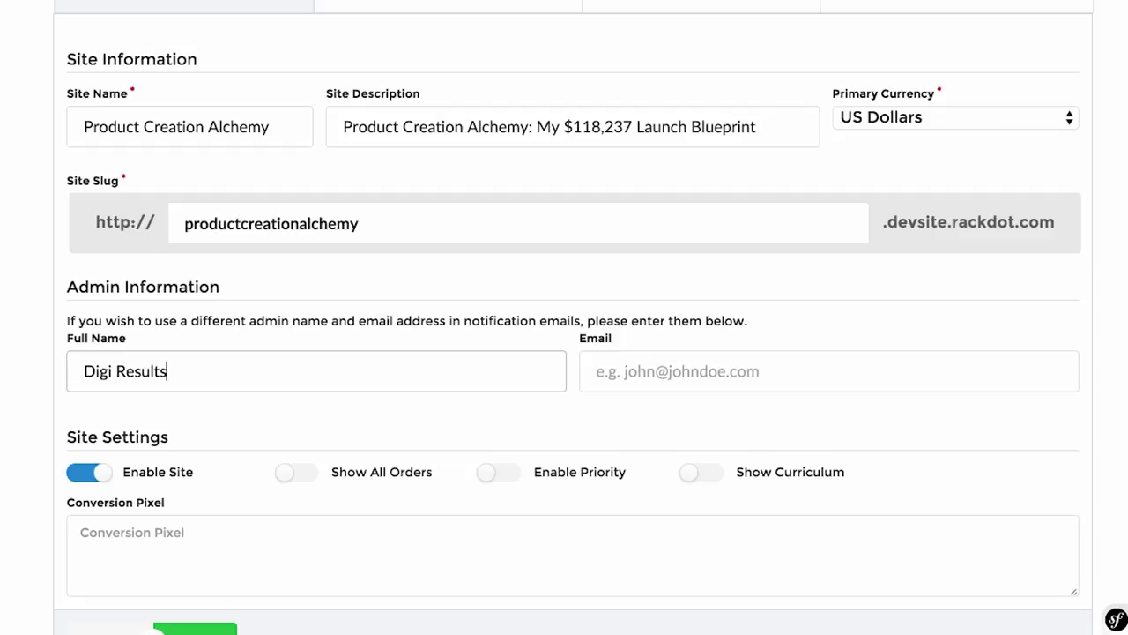
{"action": "left_click", "coordinate": [726, 368]}
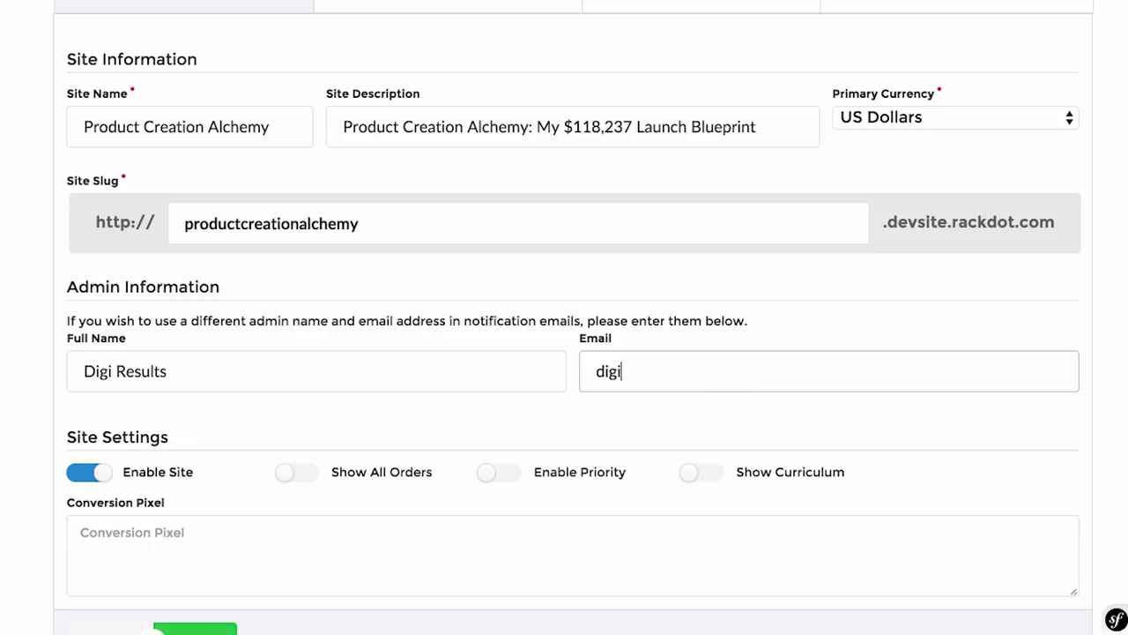
{"action": "scroll", "coordinate": [564, 318], "scroll_direction": "down", "scroll_amount": 2}
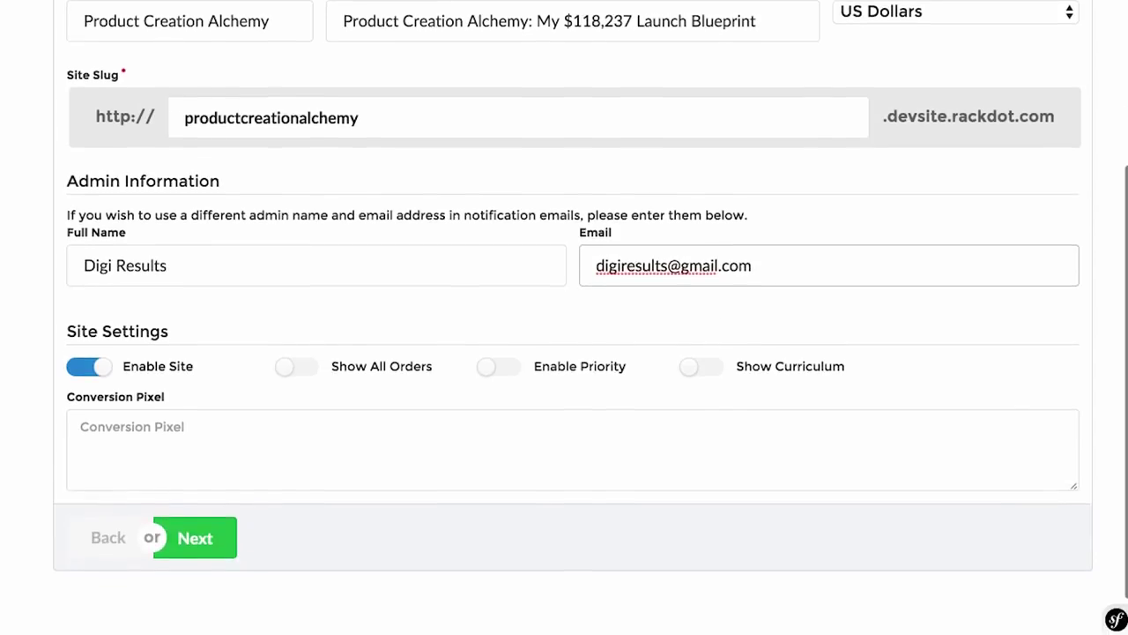
{"action": "scroll", "coordinate": [438, 310], "scroll_direction": "up", "scroll_amount": 2}
{"action": "scroll", "coordinate": [439, 310], "scroll_direction": "down", "scroll_amount": 3}
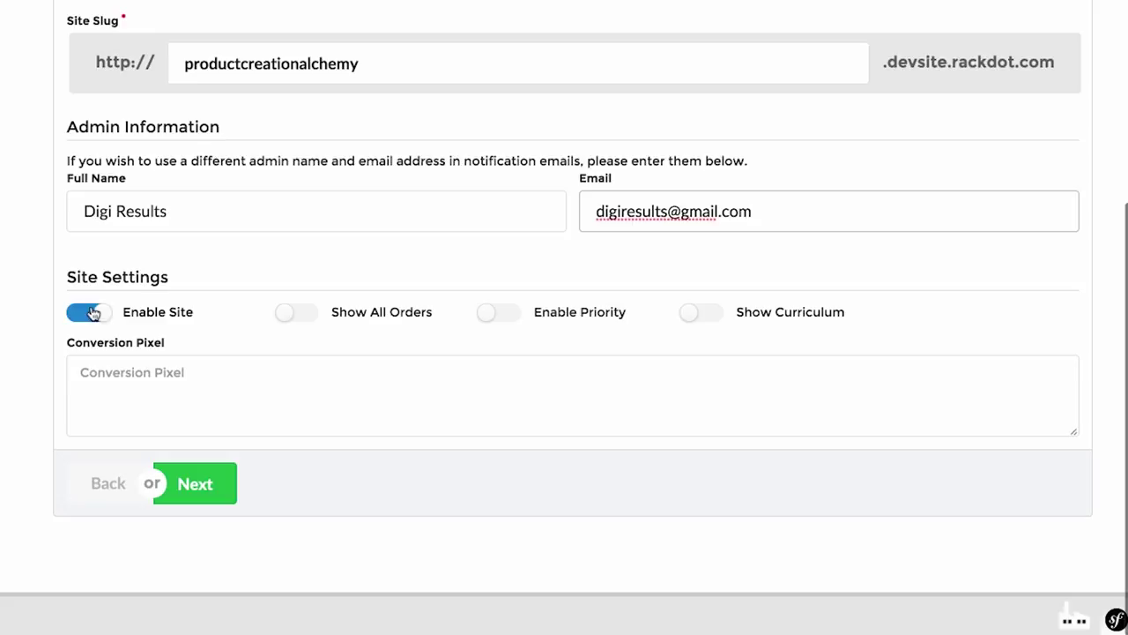
Step: Enable Show All Orders, Enable Priority and Show Curriculum, then continue to the Payment step
{"action": "left_click", "coordinate": [302, 312]}
{"action": "left_click", "coordinate": [516, 317]}
{"action": "left_click", "coordinate": [682, 318]}
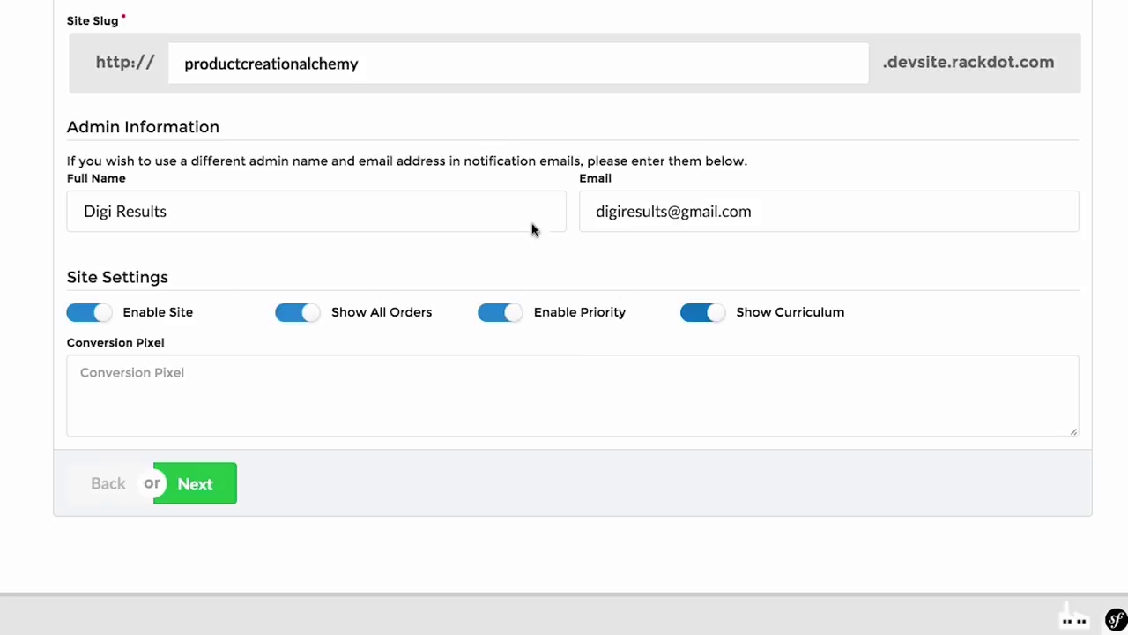
{"action": "left_click", "coordinate": [526, 412]}
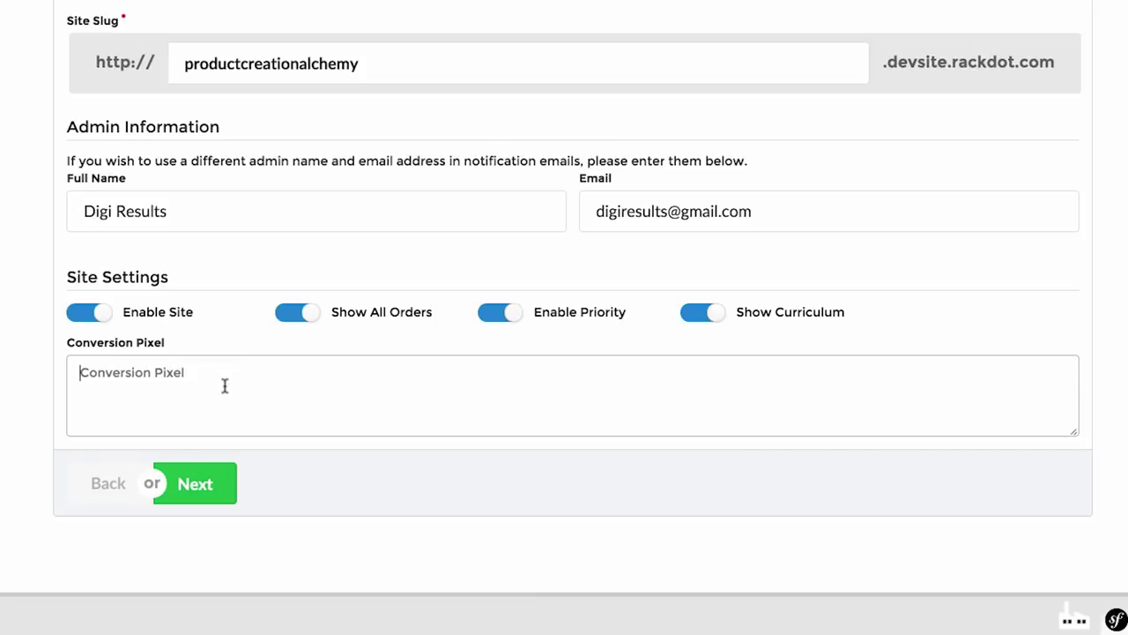
{"action": "left_click", "coordinate": [219, 490]}
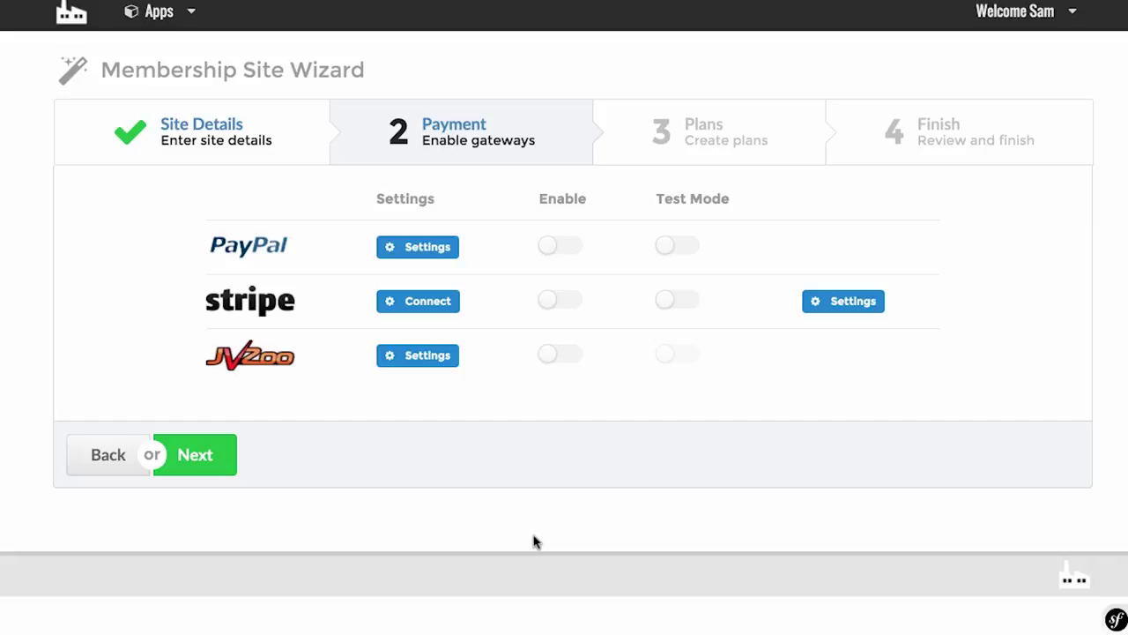
Step: Save a secret key in JVZoo's settings, enable JVZoo, and continue to Plans
{"action": "left_click", "coordinate": [438, 363]}
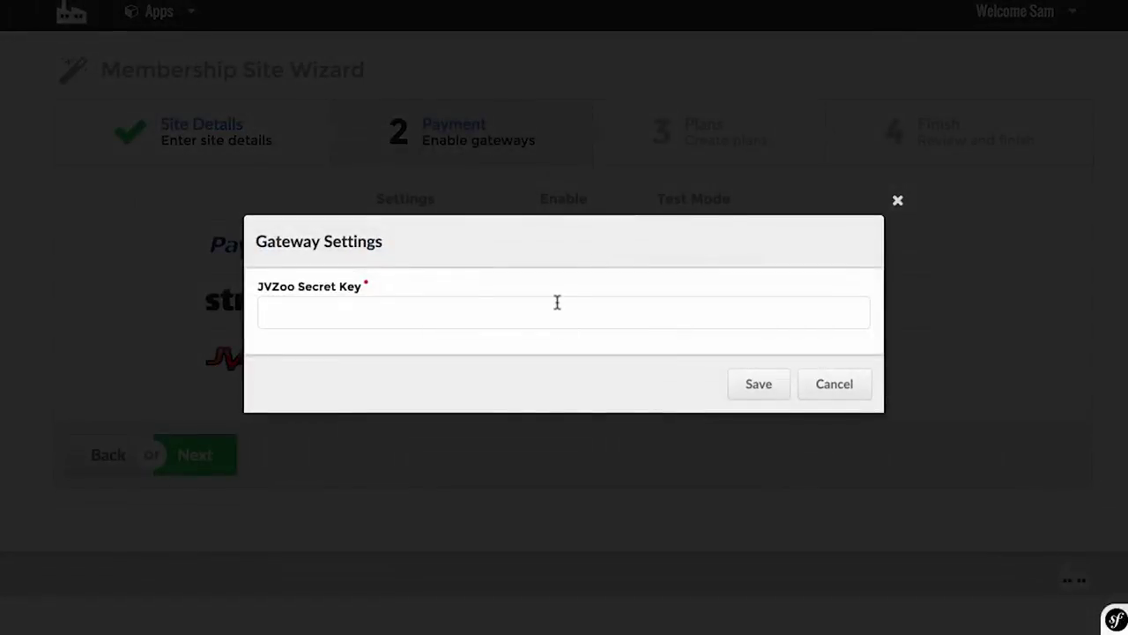
{"action": "left_click", "coordinate": [553, 302]}
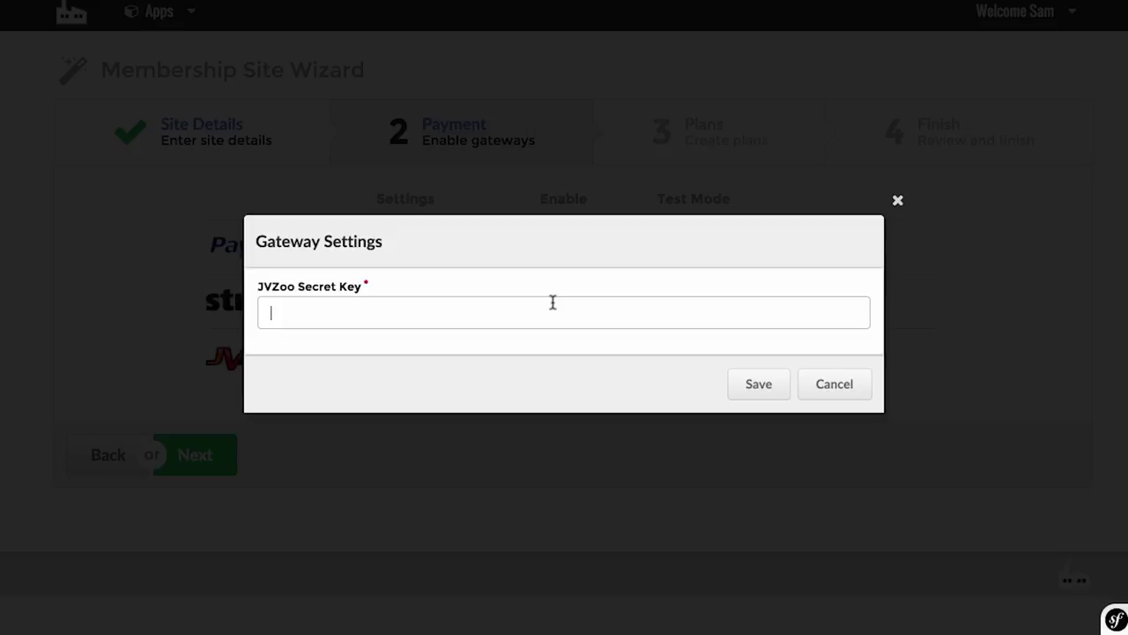
{"action": "left_click", "coordinate": [756, 385]}
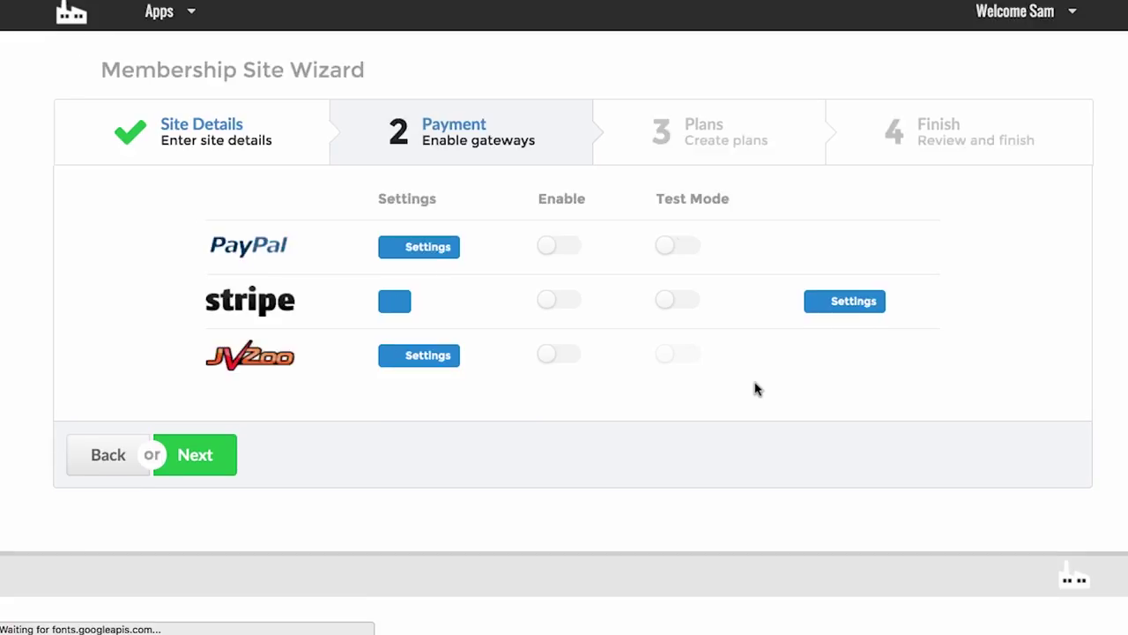
{"action": "left_click", "coordinate": [544, 355]}
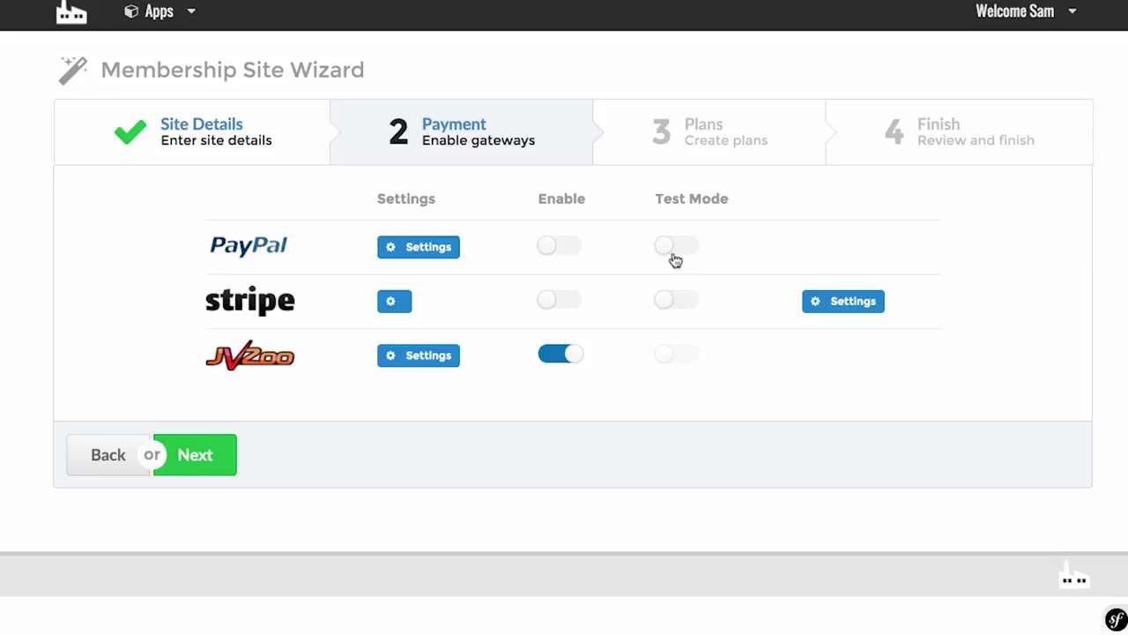
{"action": "left_click", "coordinate": [220, 451]}
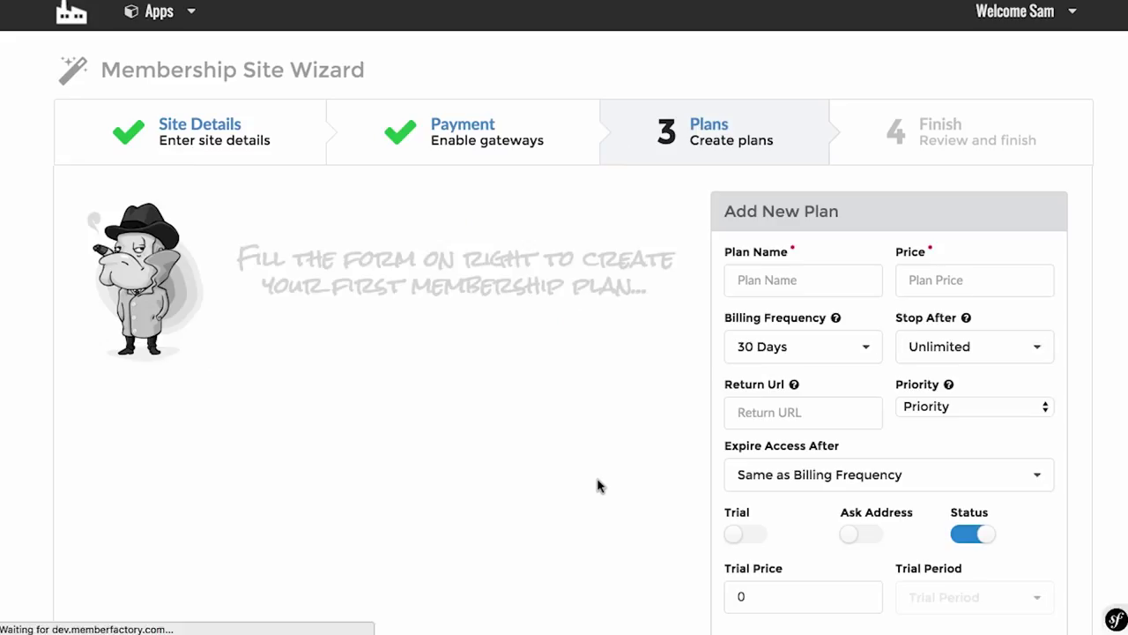
Step: Name the new plan 'Basic Membership' and enter its price of 17
{"action": "scroll", "coordinate": [598, 485], "scroll_direction": "down", "scroll_amount": 3}
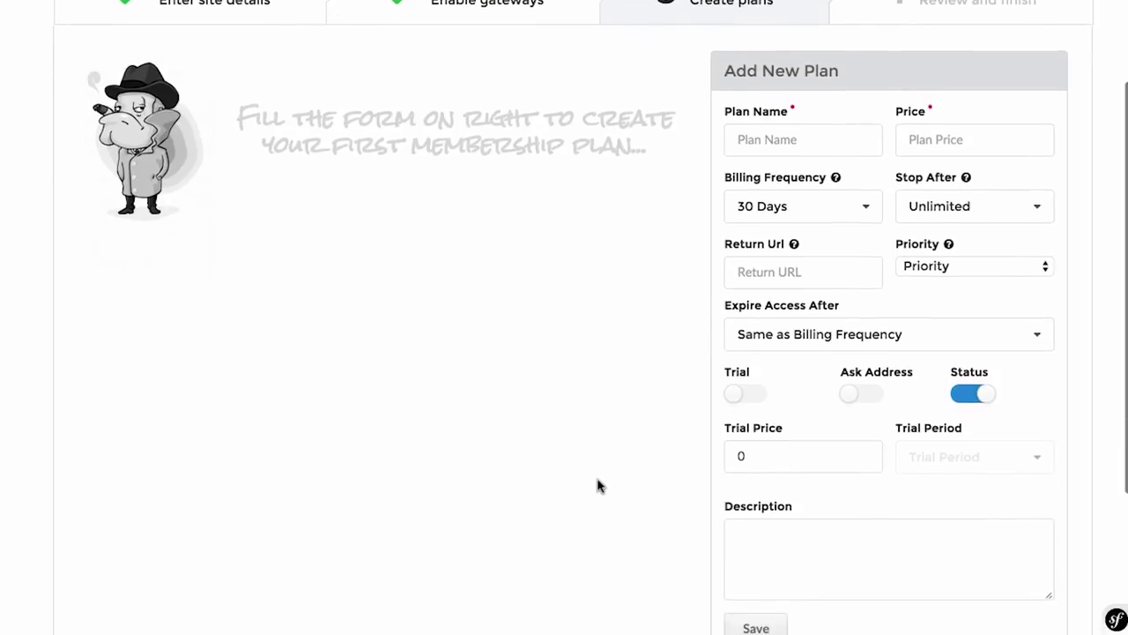
{"action": "scroll", "coordinate": [598, 486], "scroll_direction": "down", "scroll_amount": 3}
{"action": "scroll", "coordinate": [598, 486], "scroll_direction": "up", "scroll_amount": 5}
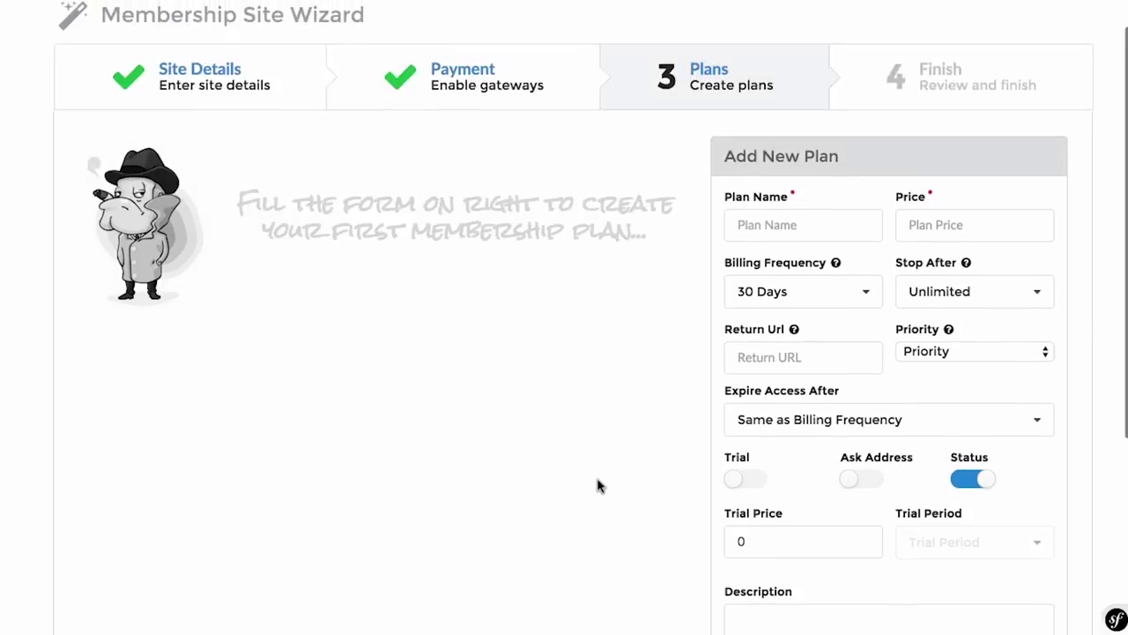
{"action": "left_click", "coordinate": [802, 226]}
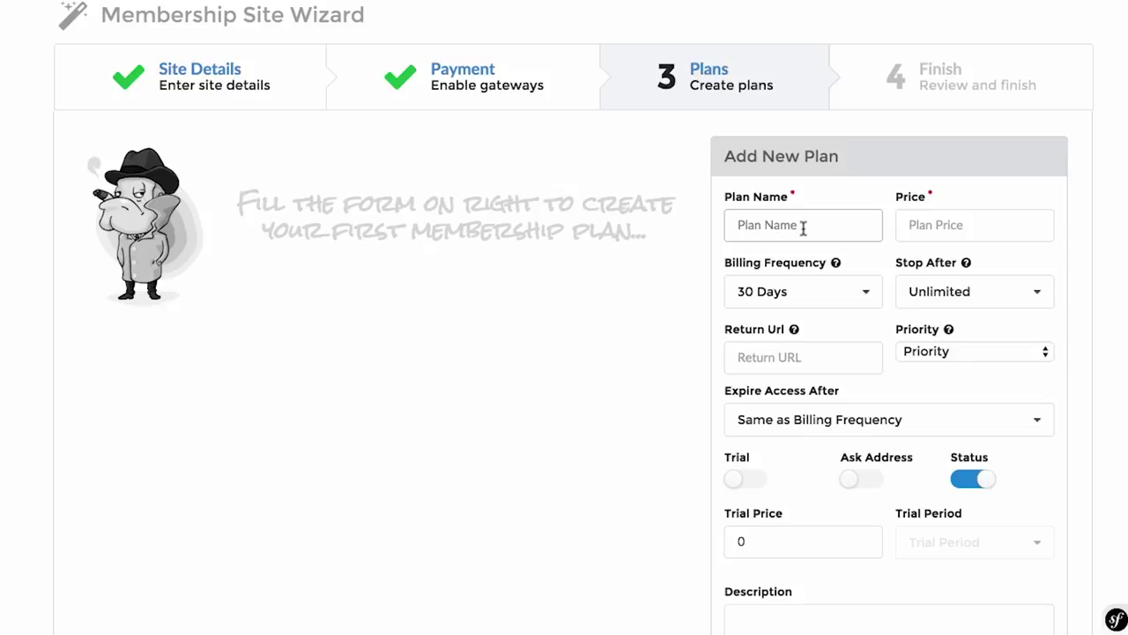
{"action": "type", "text": "Bas"}
{"action": "type", "text": "ic Conten"}
{"action": "key", "text": "BackSpace"}
{"action": "key", "text": "BackSpace"}
{"action": "key", "text": "BackSpace"}
{"action": "type", "text": "Membership"}
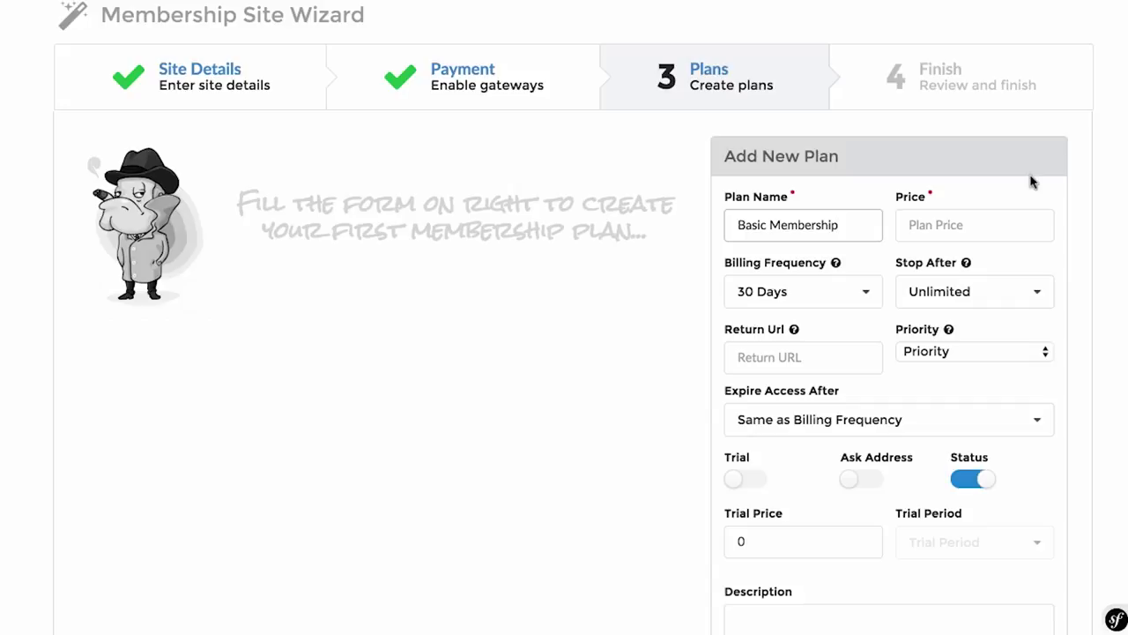
{"action": "left_click", "coordinate": [992, 224]}
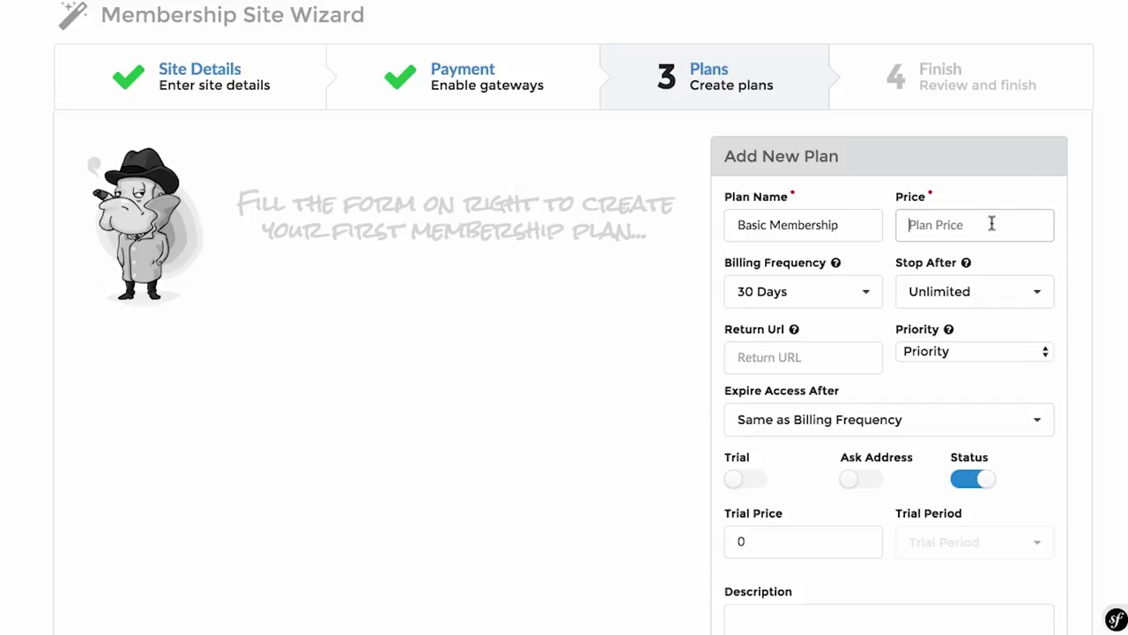
{"action": "type", "text": "17"}
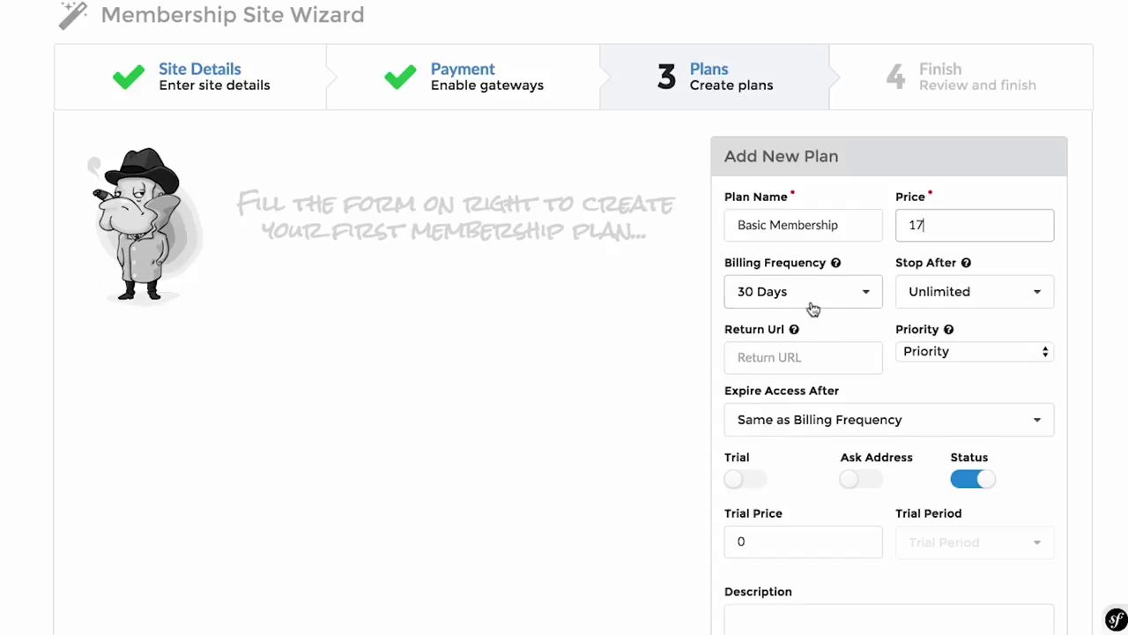
Step: Keep Stop After at Unlimited and leave the plan priority unchanged
{"action": "scroll", "coordinate": [814, 309], "scroll_direction": "down", "scroll_amount": 3}
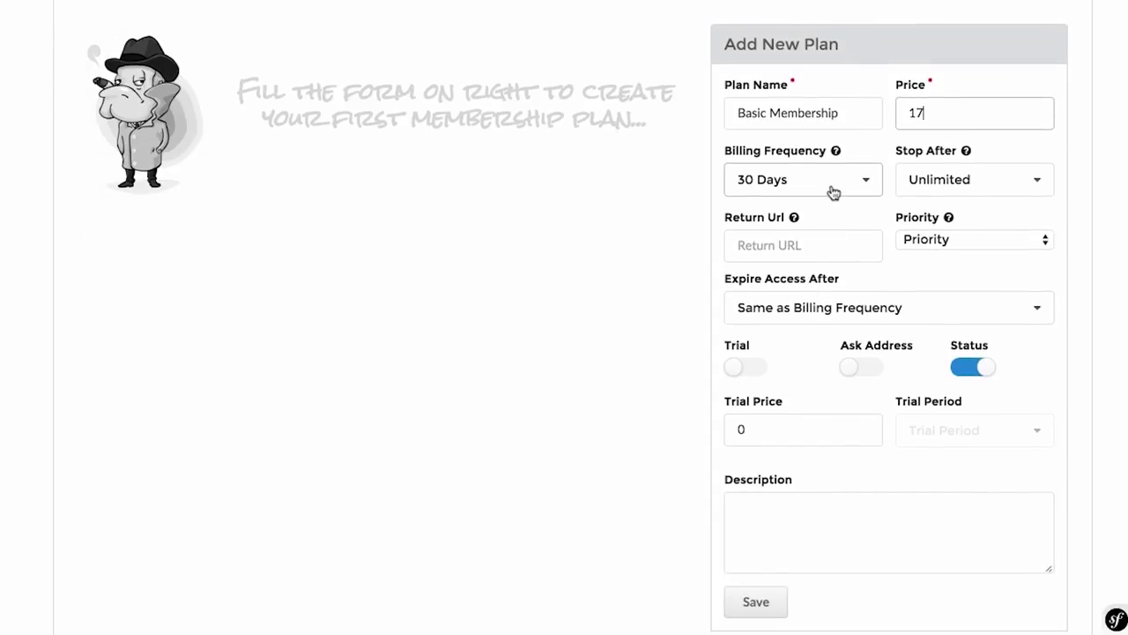
{"action": "left_click", "coordinate": [913, 181]}
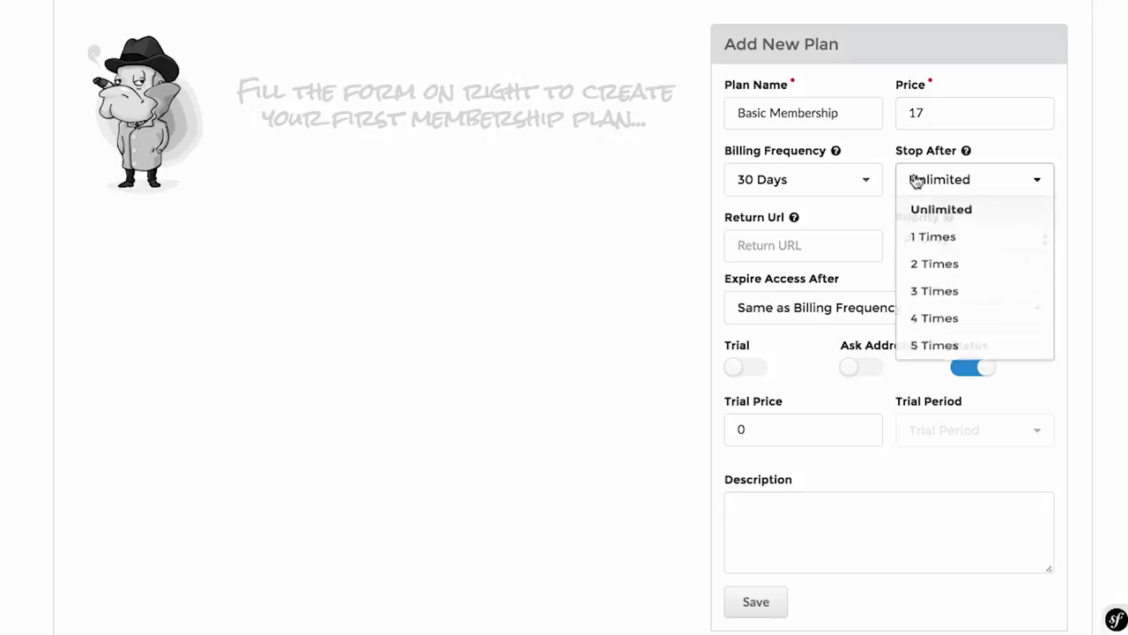
{"action": "left_click", "coordinate": [1025, 155]}
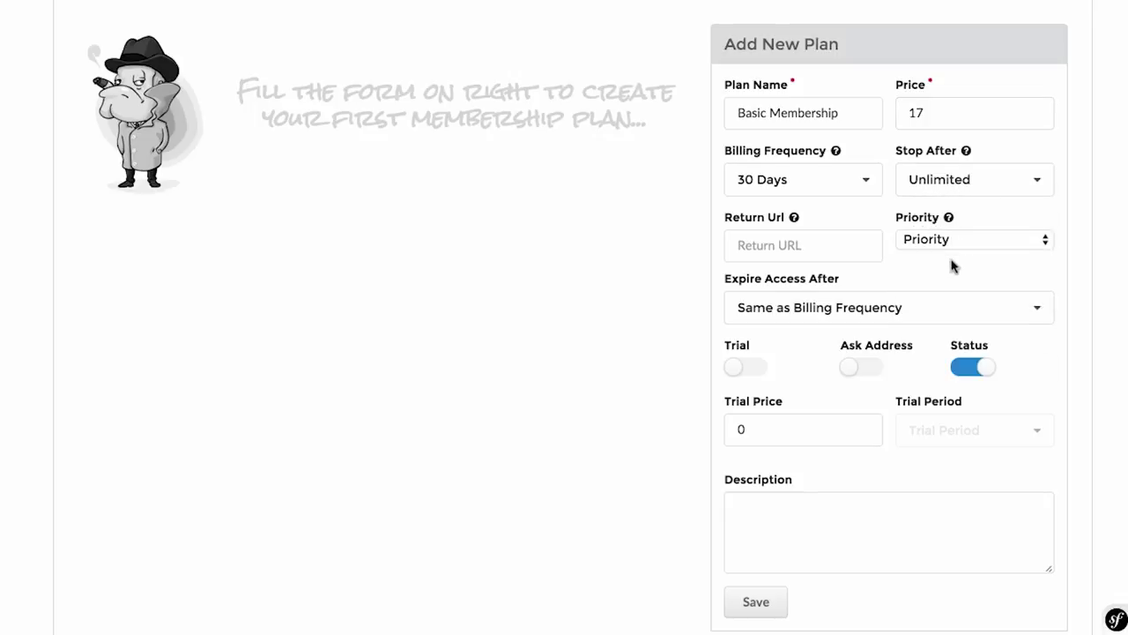
{"action": "left_click", "coordinate": [957, 240]}
{"action": "left_click", "coordinate": [957, 239]}
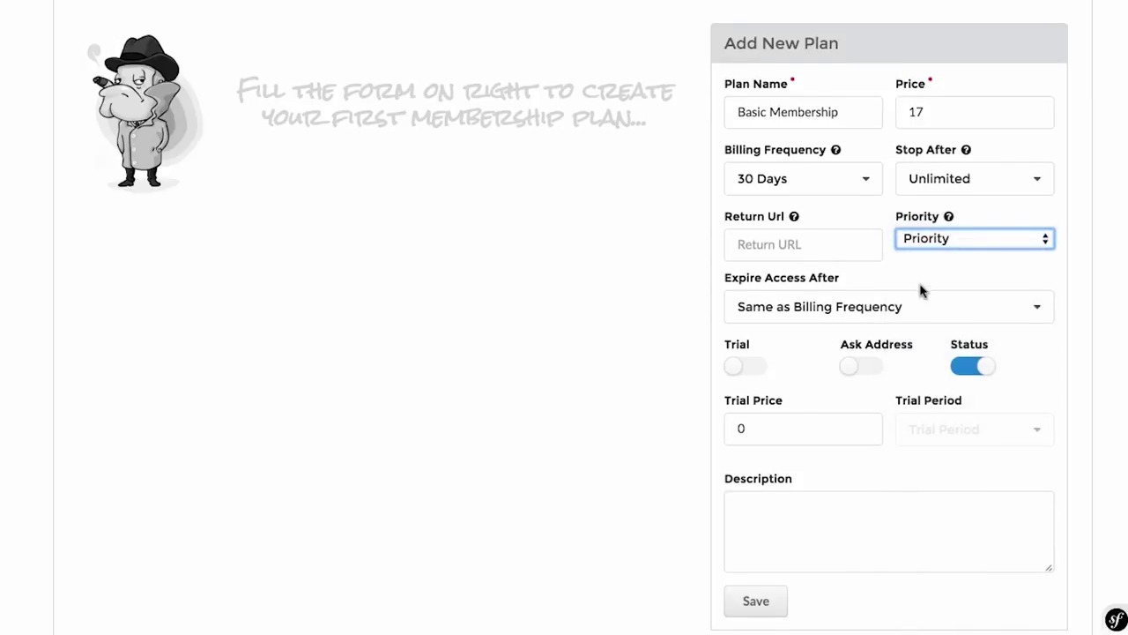
{"action": "scroll", "coordinate": [919, 291], "scroll_direction": "down", "scroll_amount": 2}
{"action": "left_click", "coordinate": [811, 182]}
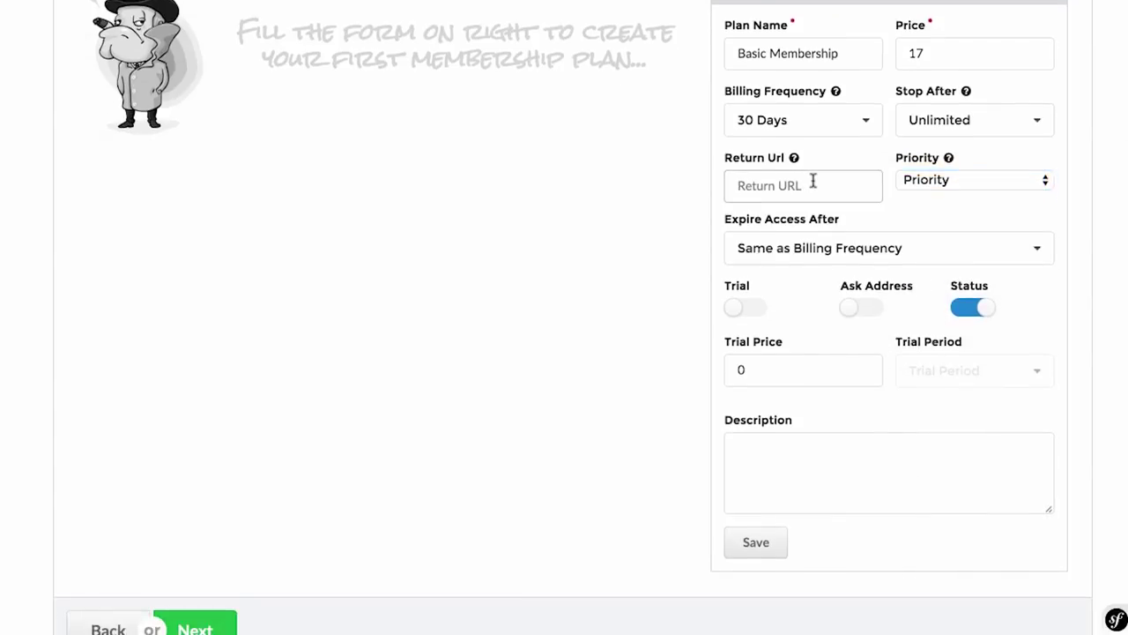
{"action": "mouse_move", "coordinate": [794, 158]}
Step: Turn on the trial with Trial Price 1 and a 5 Days Trial Period
{"action": "scroll", "coordinate": [831, 313], "scroll_direction": "down", "scroll_amount": 2}
{"action": "left_click", "coordinate": [745, 231]}
{"action": "left_click", "coordinate": [789, 284]}
{"action": "left_click_drag", "start_coordinate": [789, 284], "coordinate": [728, 284]}
{"action": "type", "text": "7"}
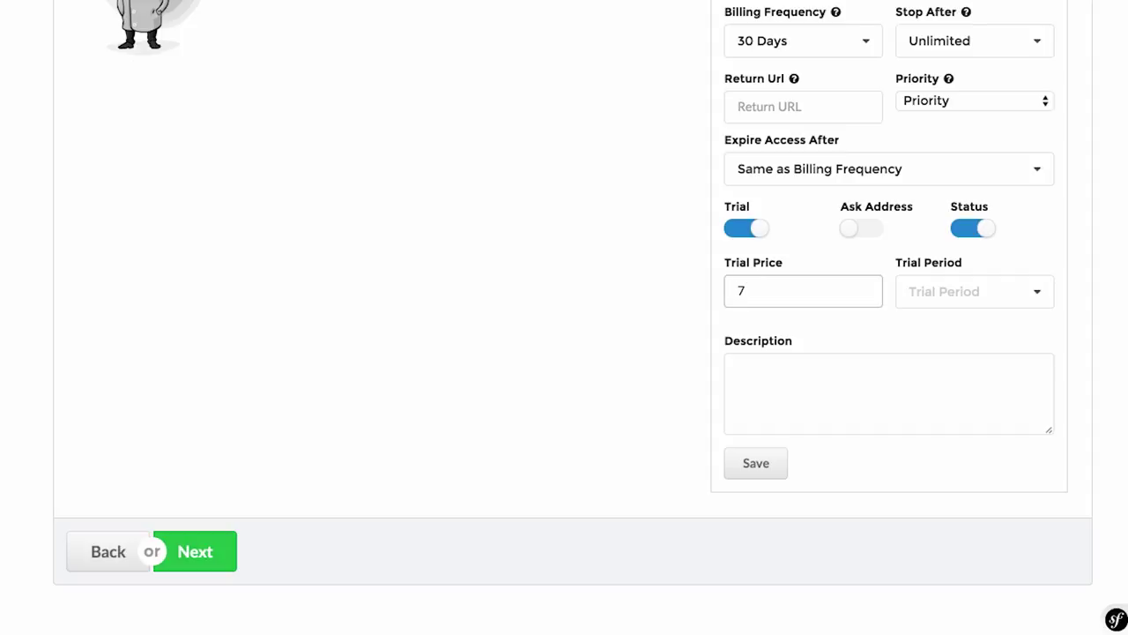
{"action": "key", "text": "BackSpace"}
{"action": "type", "text": "1"}
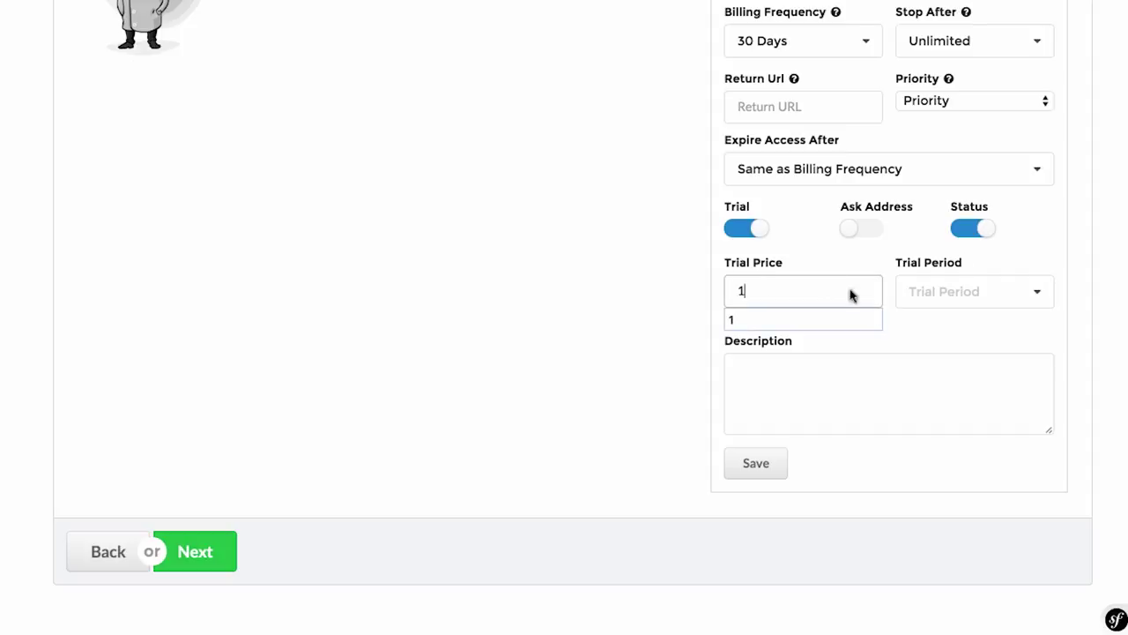
{"action": "left_click", "coordinate": [939, 296]}
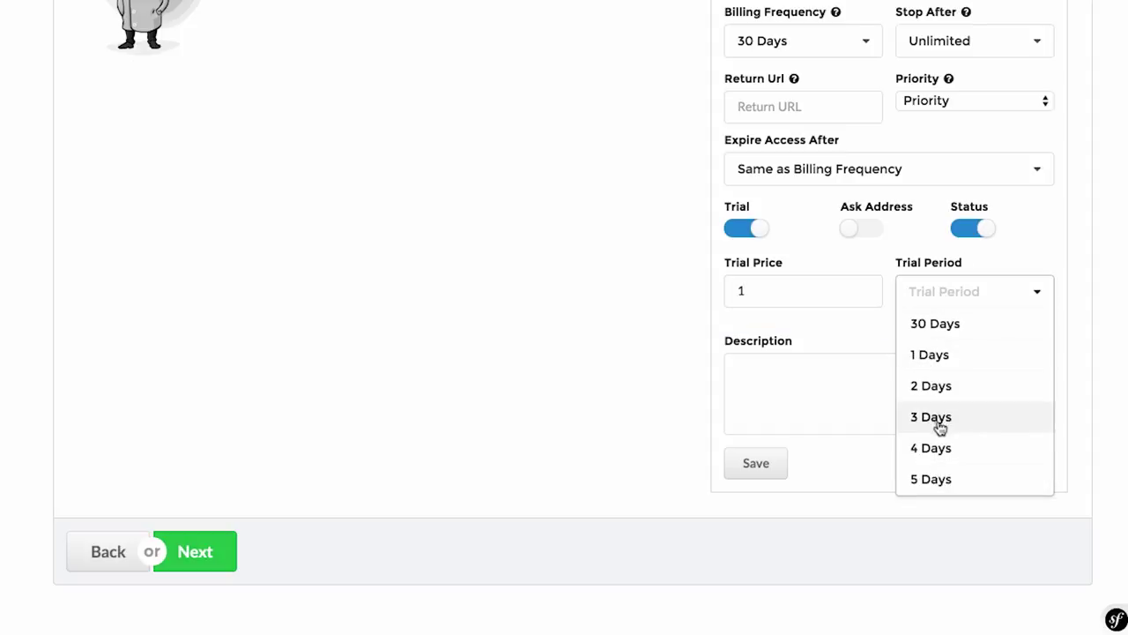
{"action": "left_click", "coordinate": [937, 469]}
{"action": "left_click", "coordinate": [906, 379]}
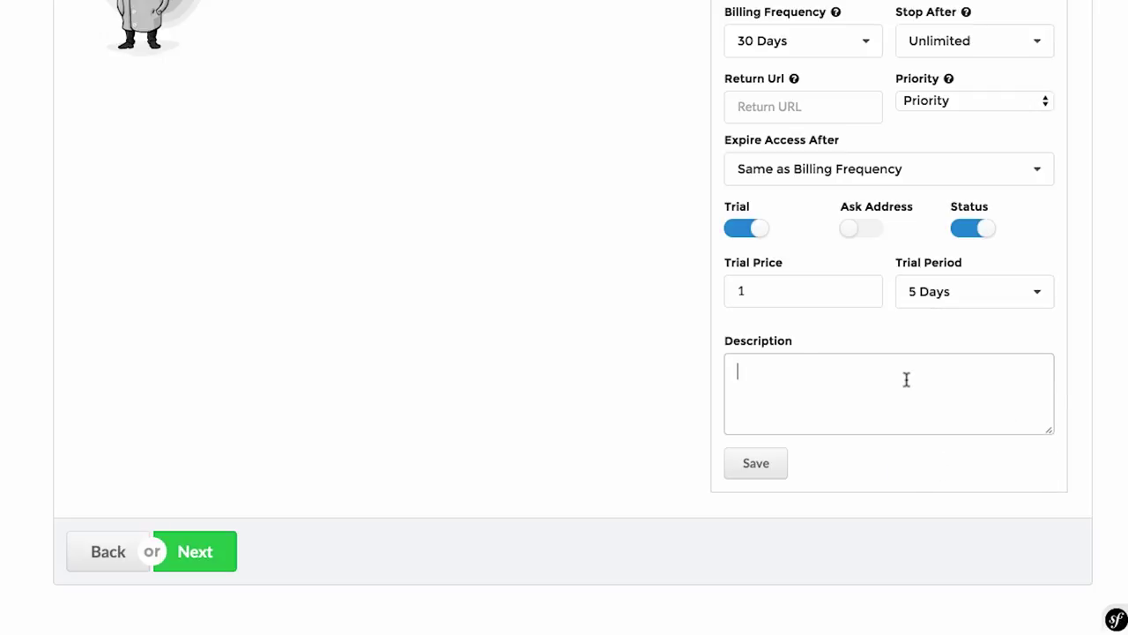
{"action": "scroll", "coordinate": [906, 379], "scroll_direction": "up", "scroll_amount": 4}
{"action": "scroll", "coordinate": [906, 382], "scroll_direction": "down", "scroll_amount": 1}
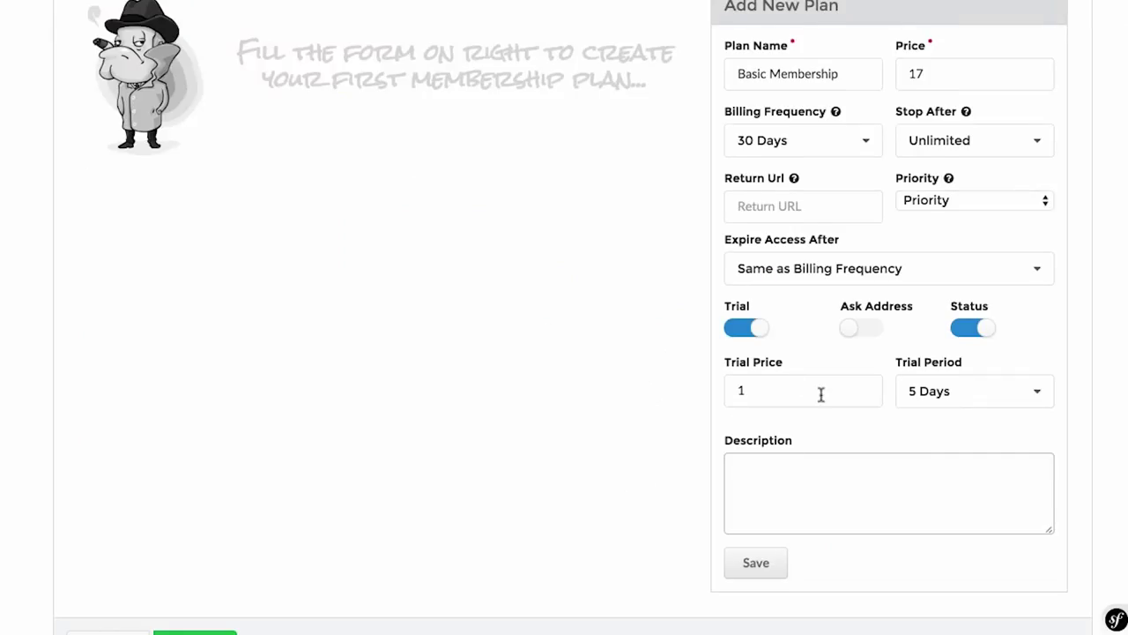
Step: Try a price of 297, keeping billing at 30 Days and access expiry matching billing
{"action": "scroll", "coordinate": [821, 393], "scroll_direction": "up", "scroll_amount": 1}
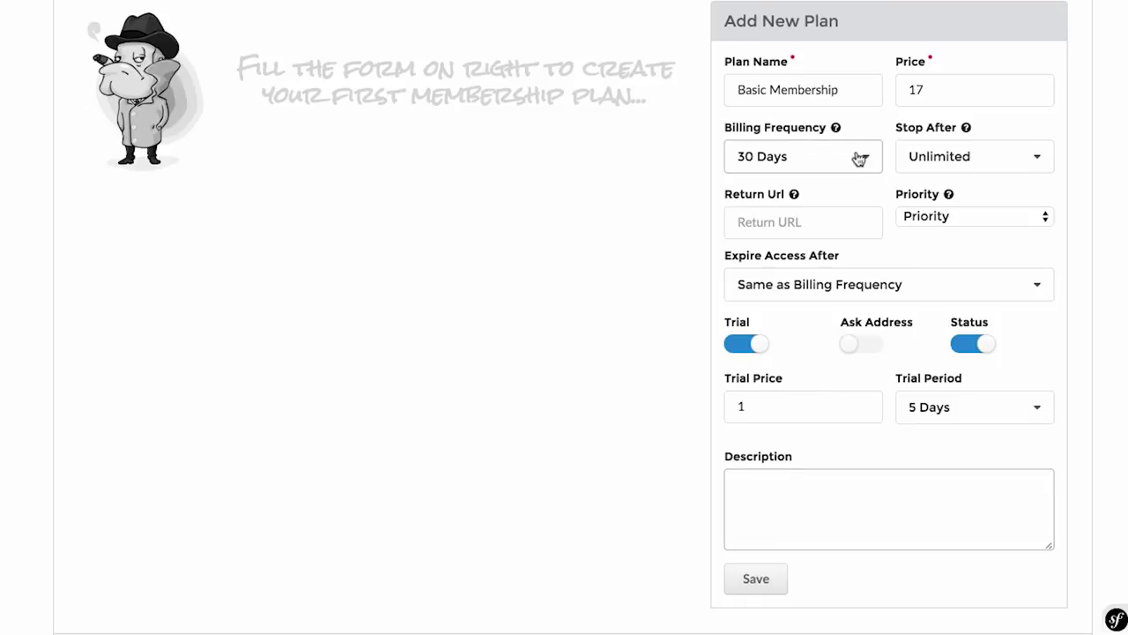
{"action": "left_click_drag", "start_coordinate": [938, 89], "coordinate": [877, 90]}
{"action": "type", "text": "297"}
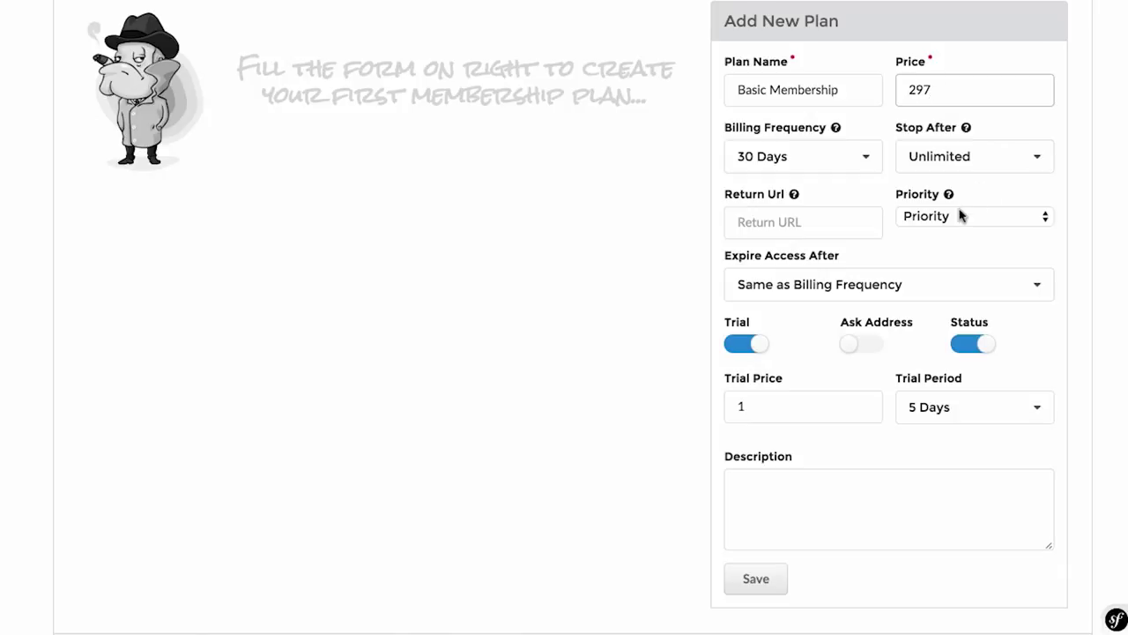
{"action": "left_click", "coordinate": [819, 166]}
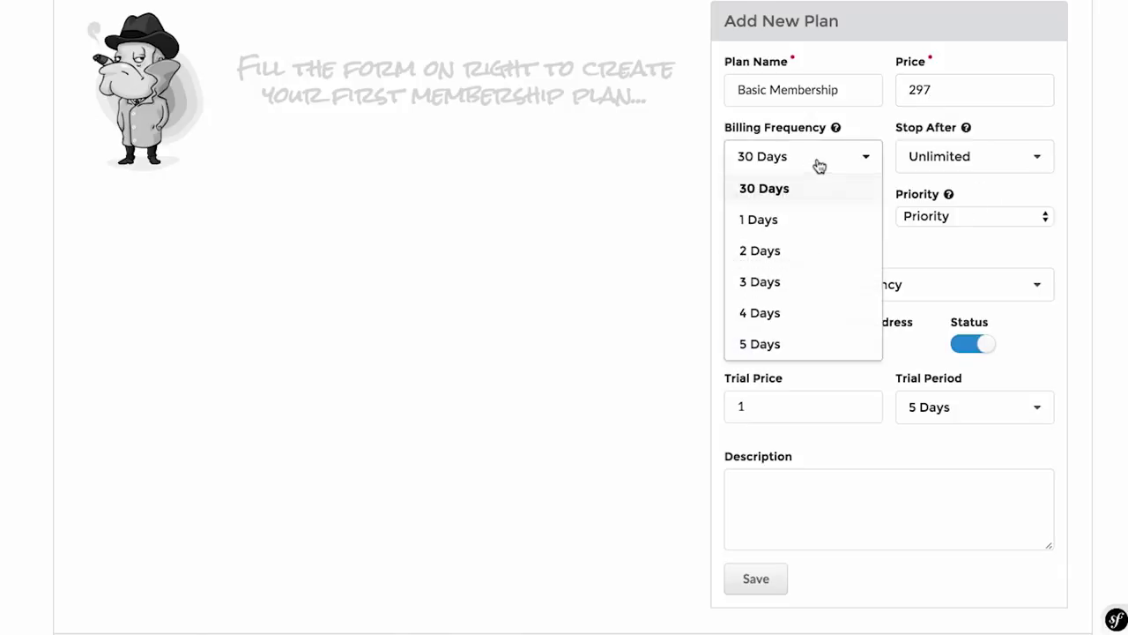
{"action": "scroll", "coordinate": [838, 244], "scroll_direction": "down", "scroll_amount": 5}
{"action": "scroll", "coordinate": [837, 244], "scroll_direction": "down", "scroll_amount": 20}
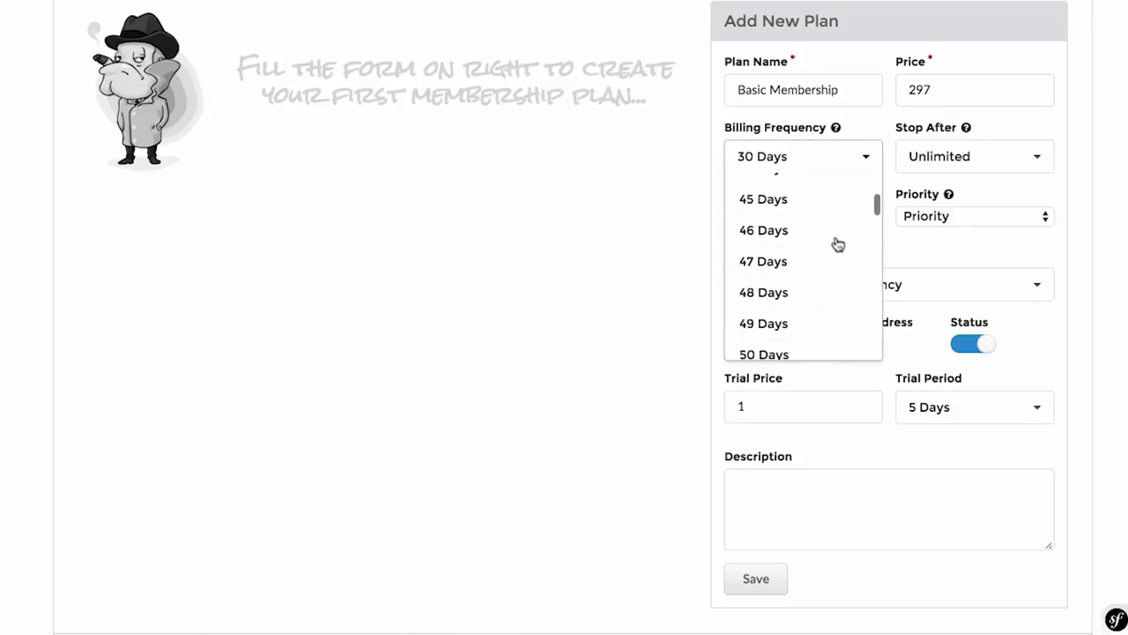
{"action": "scroll", "coordinate": [838, 244], "scroll_direction": "down", "scroll_amount": 20}
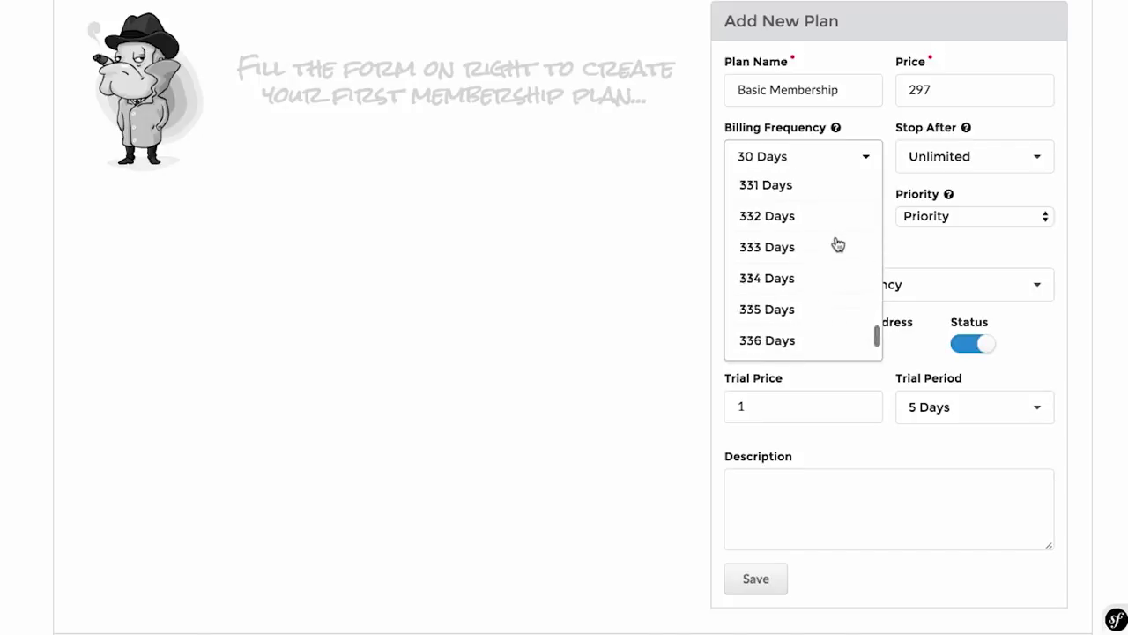
{"action": "scroll", "coordinate": [837, 237], "scroll_direction": "up", "scroll_amount": 15}
{"action": "scroll", "coordinate": [837, 237], "scroll_direction": "up", "scroll_amount": 20}
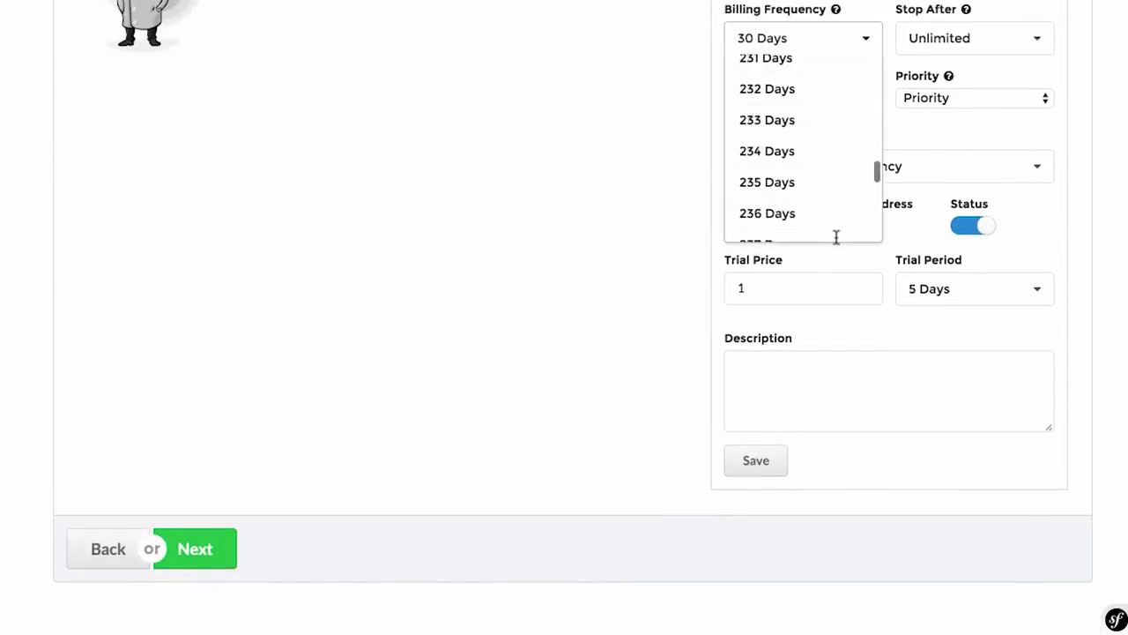
{"action": "left_click", "coordinate": [1048, 158]}
{"action": "left_click", "coordinate": [1052, 161]}
{"action": "scroll", "coordinate": [1053, 161], "scroll_direction": "up", "scroll_amount": 1}
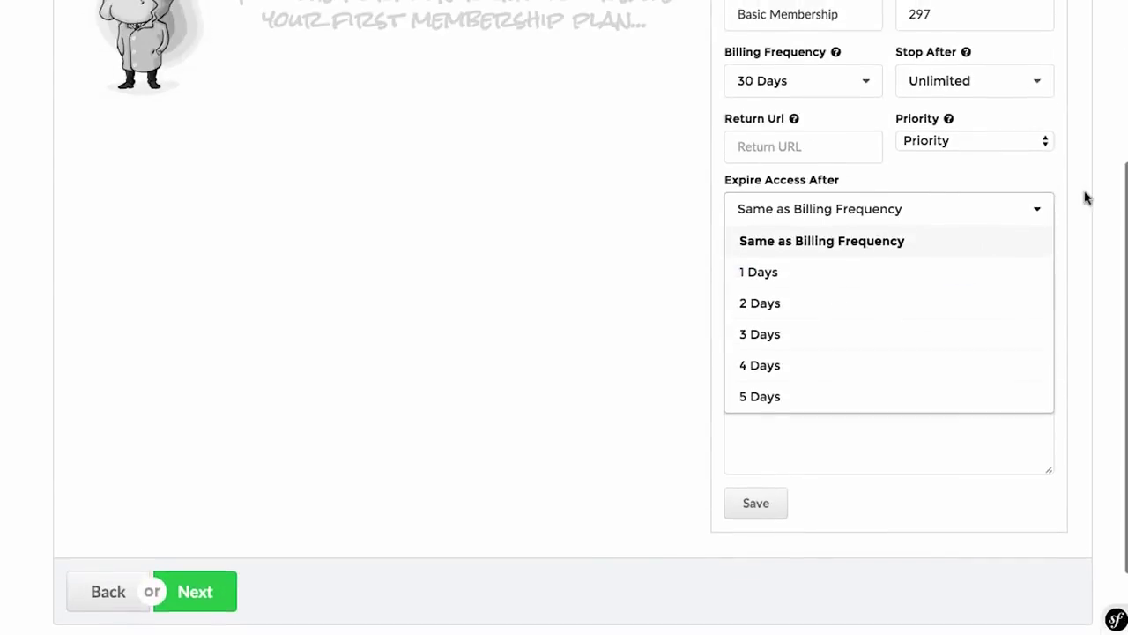
{"action": "left_click", "coordinate": [1087, 198]}
{"action": "scroll", "coordinate": [1087, 198], "scroll_direction": "up", "scroll_amount": 2}
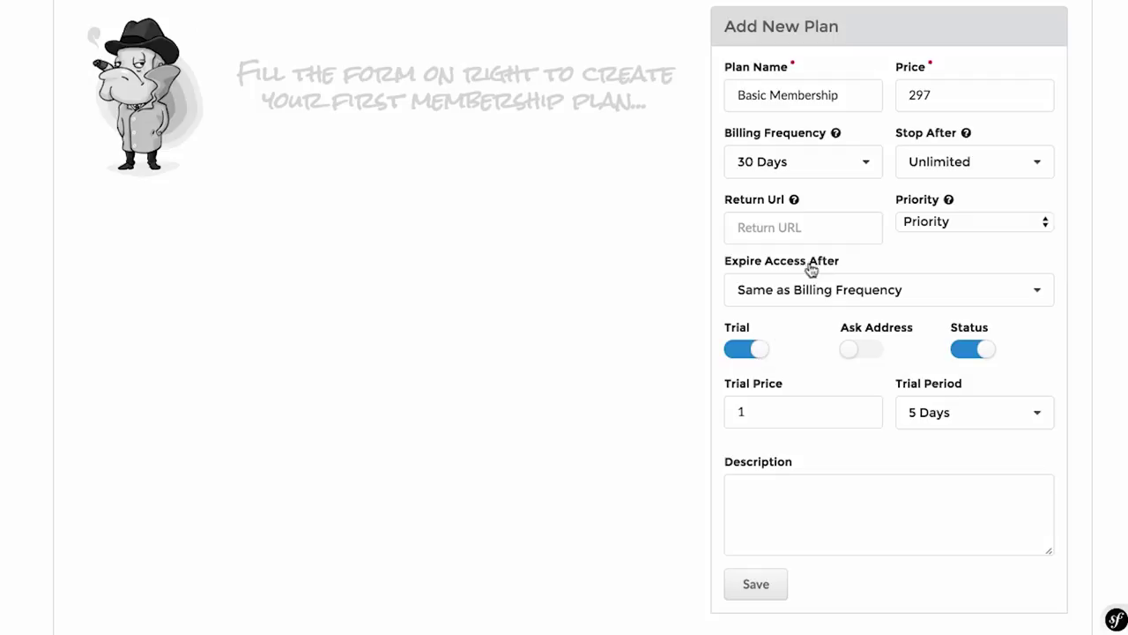
Step: Restore the price to 17 and save the Basic Membership plan
{"action": "left_click_drag", "start_coordinate": [943, 99], "coordinate": [856, 93]}
{"action": "type", "text": "17"}
{"action": "left_click", "coordinate": [1076, 188]}
{"action": "scroll", "coordinate": [911, 381], "scroll_direction": "down", "scroll_amount": 1}
{"action": "left_click", "coordinate": [753, 579]}
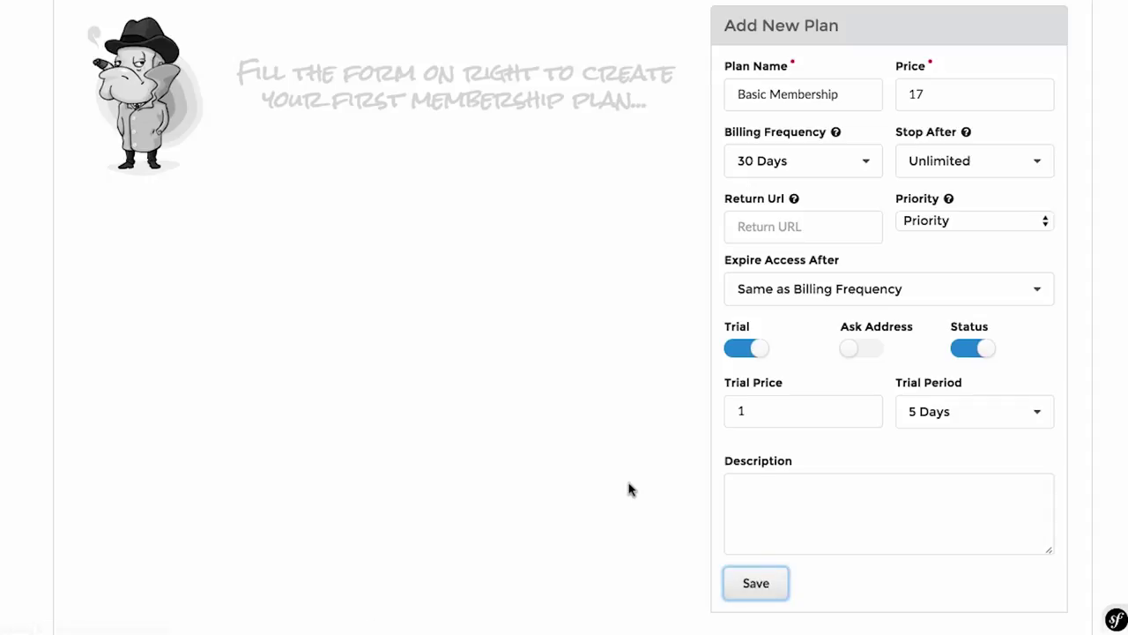
{"action": "scroll", "coordinate": [629, 488], "scroll_direction": "down", "scroll_amount": 1}
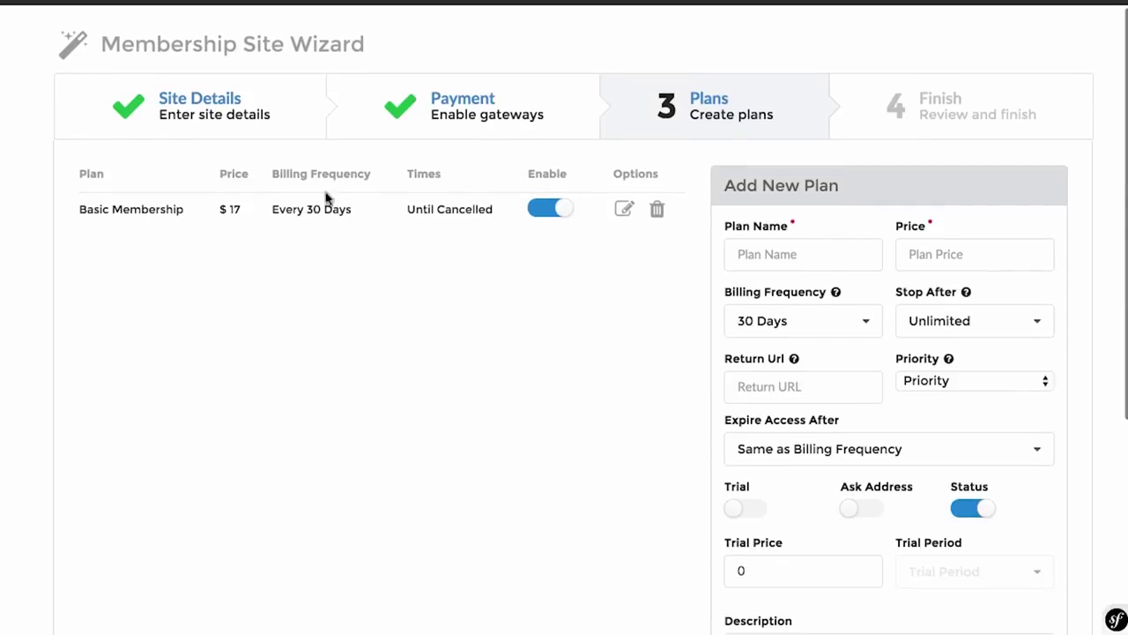
Step: Enter a Premium Membership plan priced at 97 and save it
{"action": "left_click", "coordinate": [814, 255]}
{"action": "type", "text": "Premium Membership"}
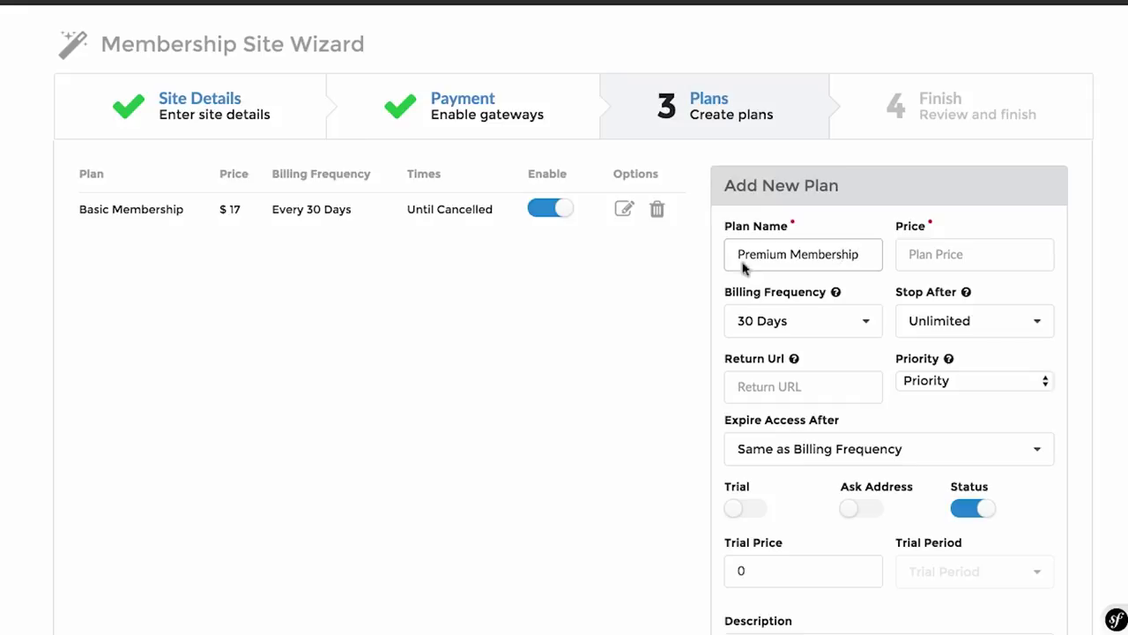
{"action": "scroll", "coordinate": [642, 292], "scroll_direction": "down", "scroll_amount": 1}
{"action": "left_click", "coordinate": [926, 176]}
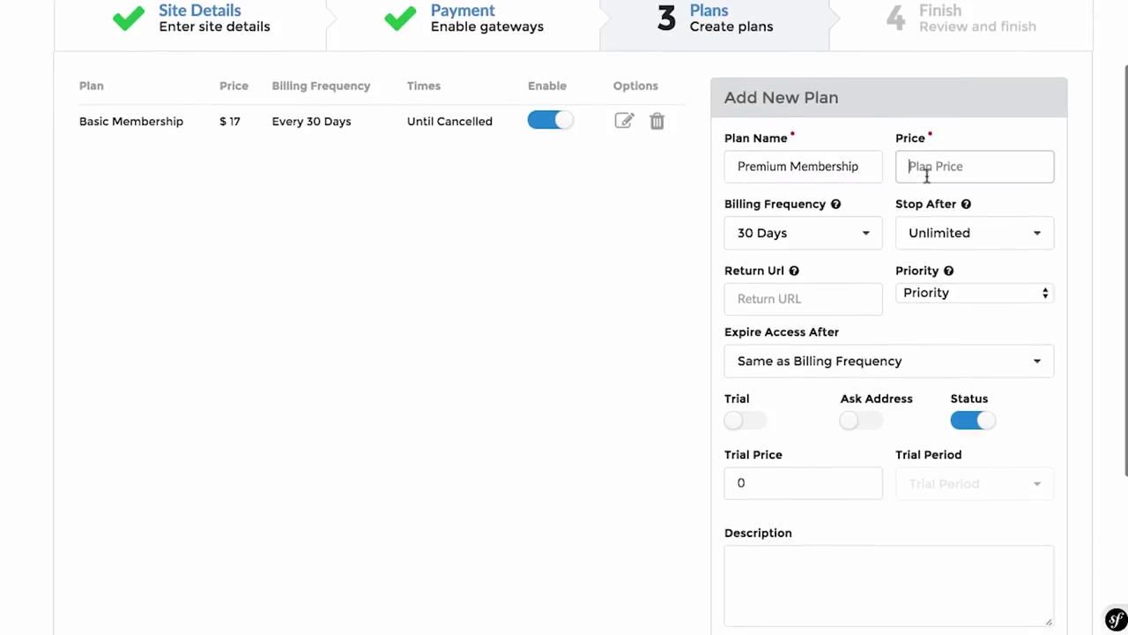
{"action": "type", "text": "97"}
{"action": "left_click", "coordinate": [793, 286]}
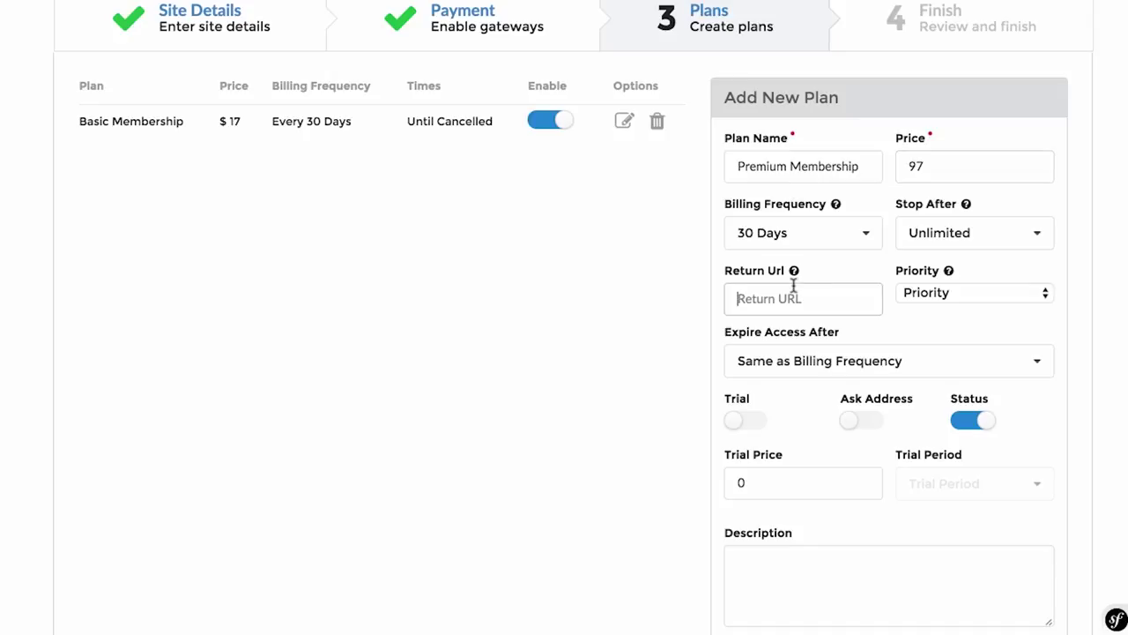
{"action": "scroll", "coordinate": [852, 390], "scroll_direction": "down", "scroll_amount": 2}
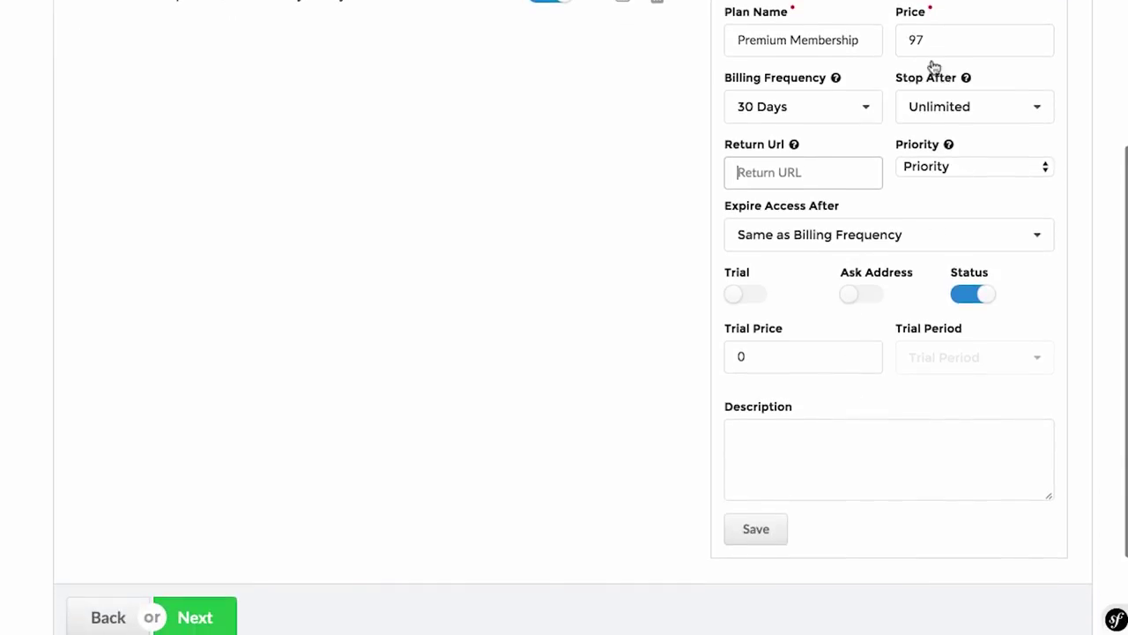
{"action": "left_click", "coordinate": [758, 533]}
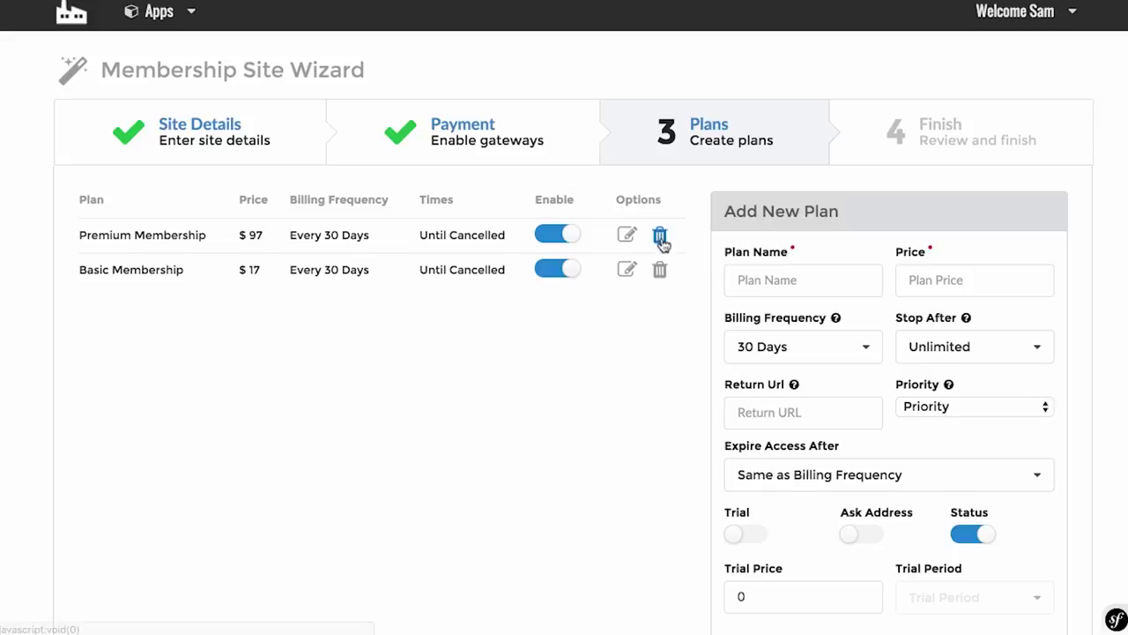
Step: Confirm the Premium plan bills every 30 Days and save the form again
{"action": "scroll", "coordinate": [674, 335], "scroll_direction": "down", "scroll_amount": 2}
{"action": "left_click", "coordinate": [783, 267]}
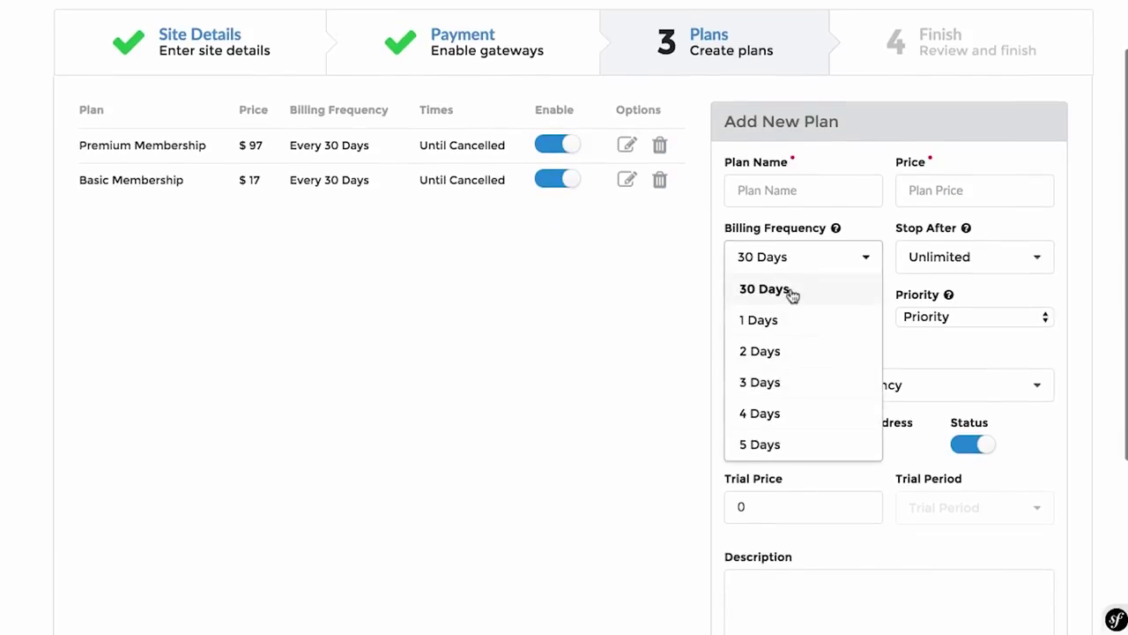
{"action": "scroll", "coordinate": [789, 294], "scroll_direction": "up", "scroll_amount": 1}
{"action": "left_click", "coordinate": [638, 365]}
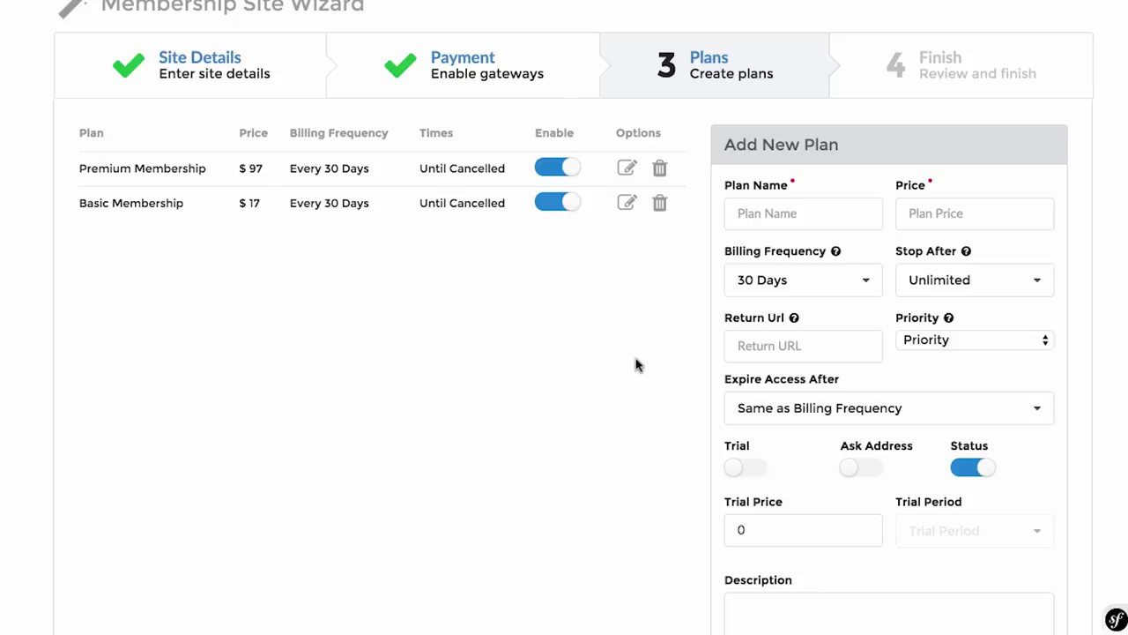
{"action": "scroll", "coordinate": [636, 364], "scroll_direction": "down", "scroll_amount": 5}
{"action": "left_click", "coordinate": [753, 469]}
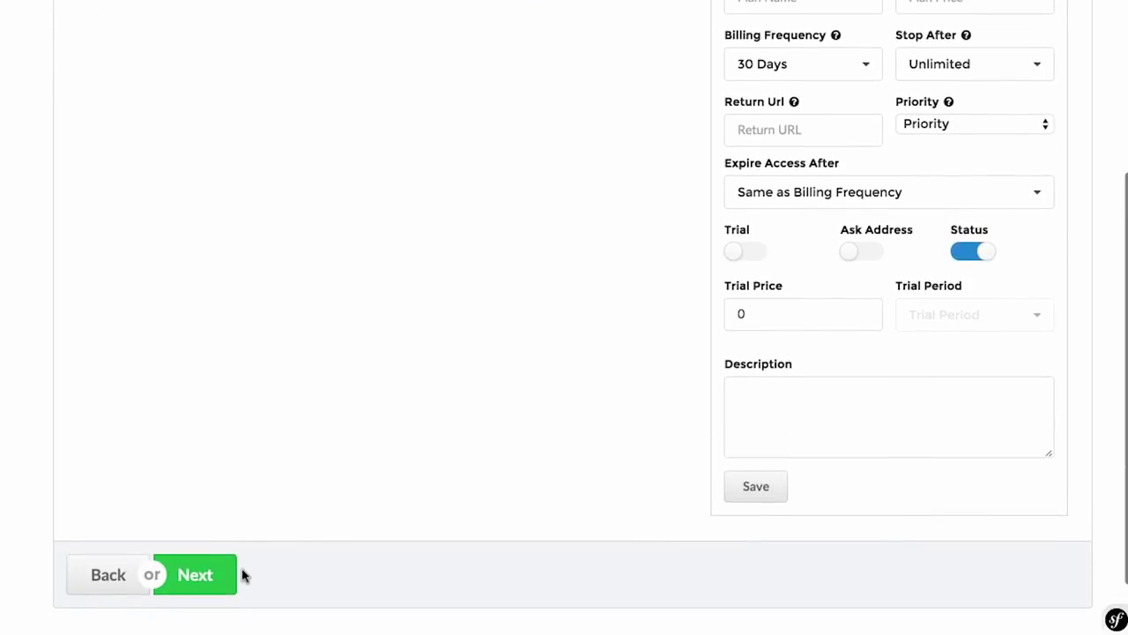
Step: Review the site details, JVZoo gateway and both plans, then finish the installation
{"action": "left_click", "coordinate": [217, 574]}
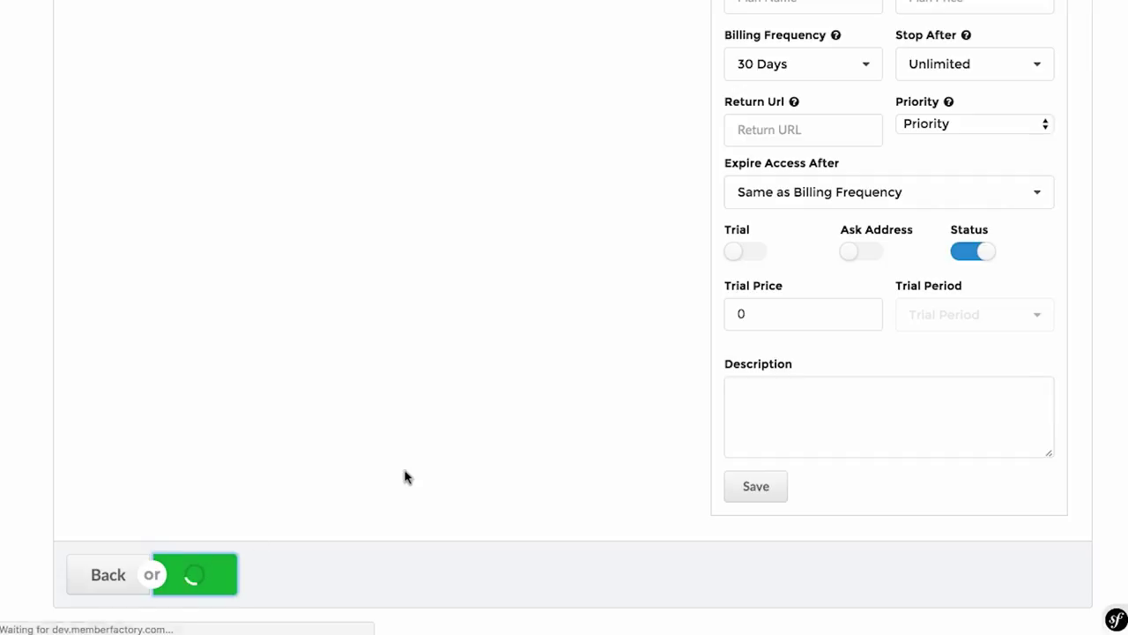
{"action": "scroll", "coordinate": [529, 434], "scroll_direction": "down", "scroll_amount": 1}
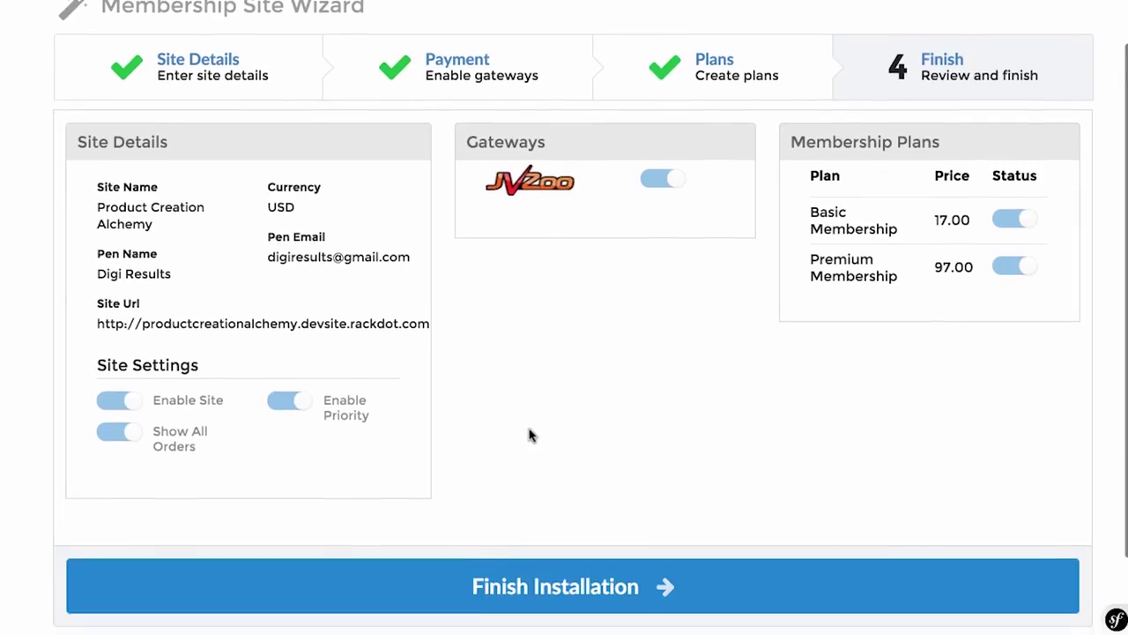
{"action": "scroll", "coordinate": [529, 434], "scroll_direction": "up", "scroll_amount": 1}
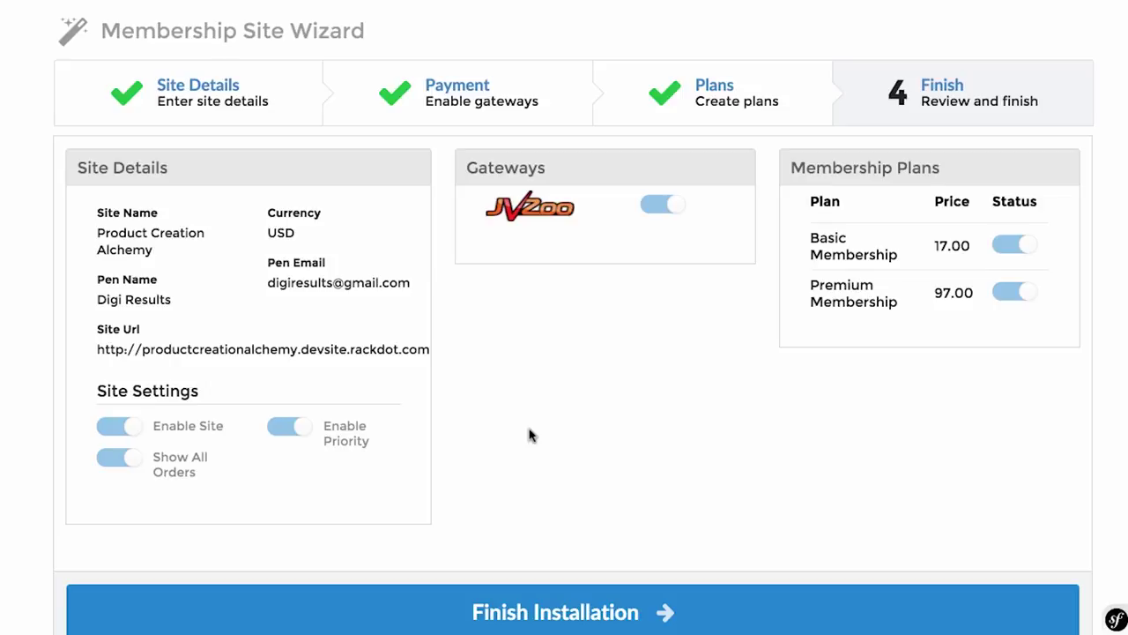
{"action": "left_click", "coordinate": [553, 608]}
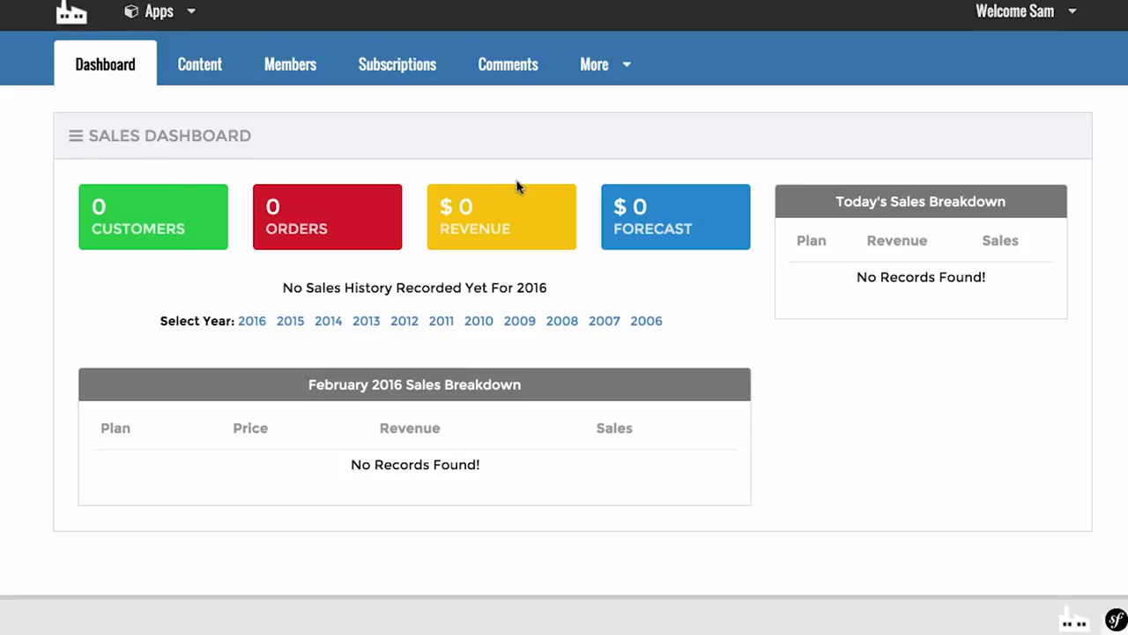
Step: From Apps > Membership Site, choose Manage Site for Product Creation Alchemy
{"action": "left_click", "coordinate": [159, 11]}
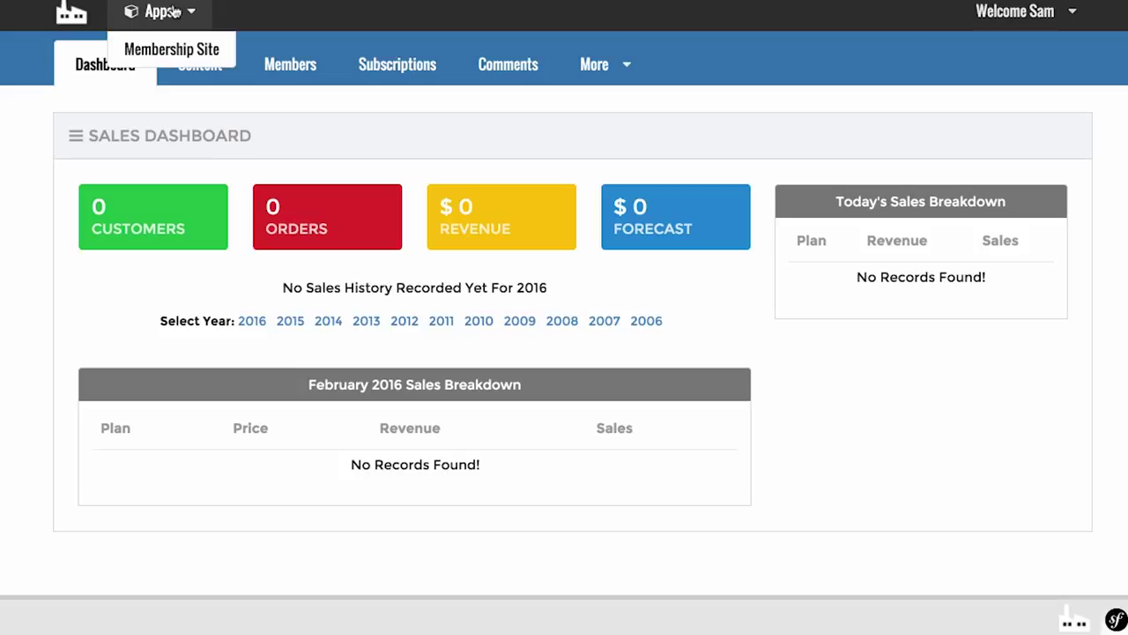
{"action": "left_click", "coordinate": [161, 51]}
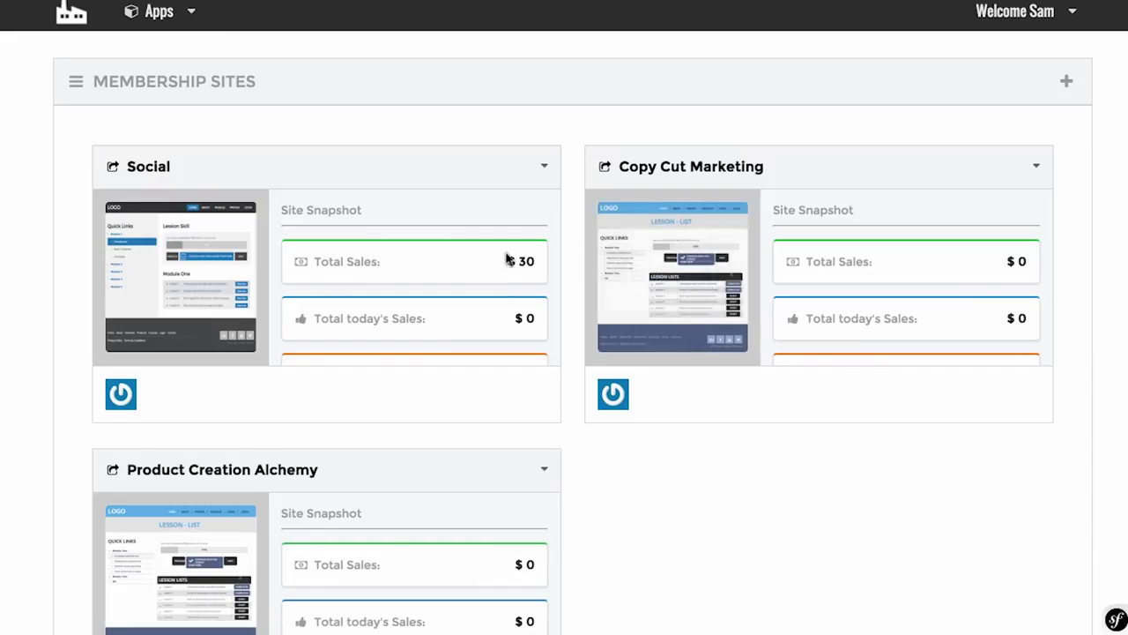
{"action": "scroll", "coordinate": [617, 433], "scroll_direction": "down", "scroll_amount": 3}
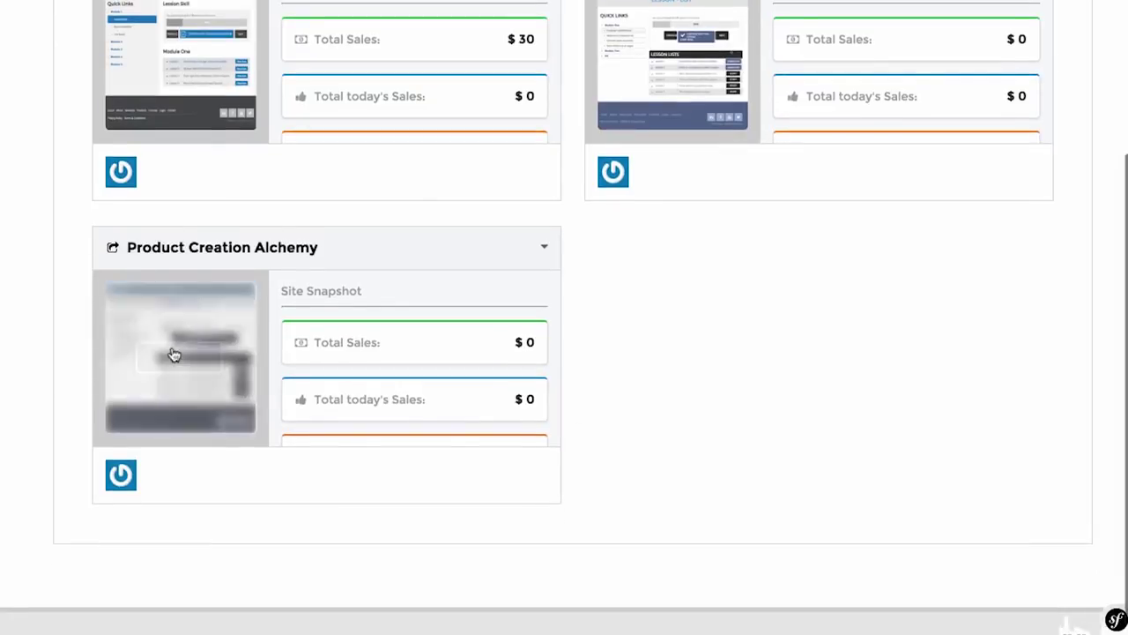
{"action": "left_click", "coordinate": [542, 247]}
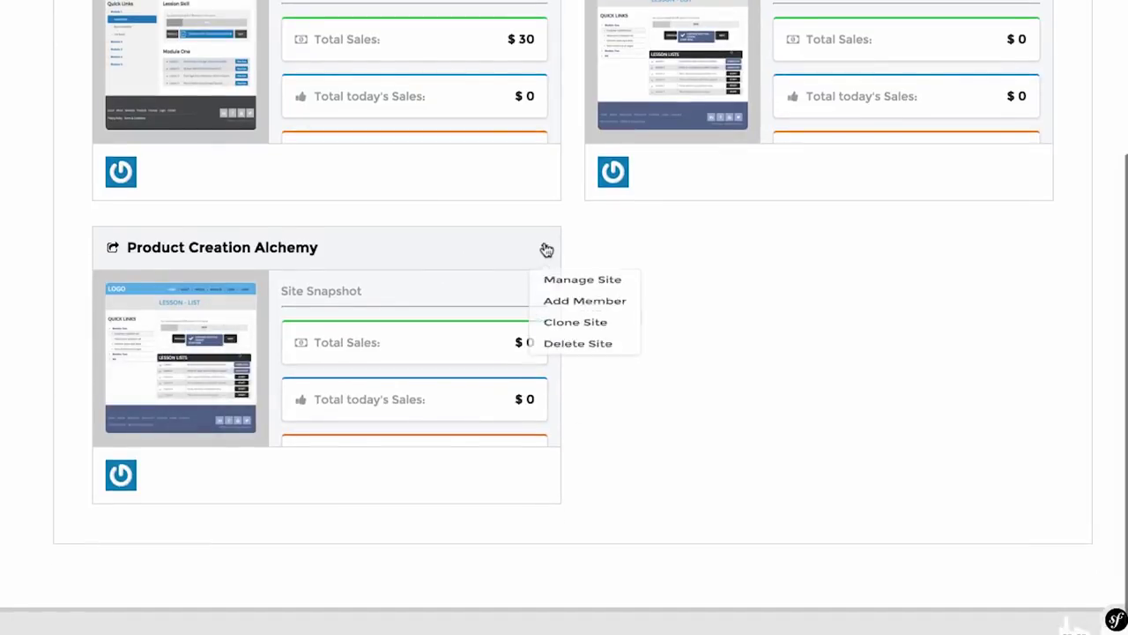
{"action": "left_click", "coordinate": [567, 288]}
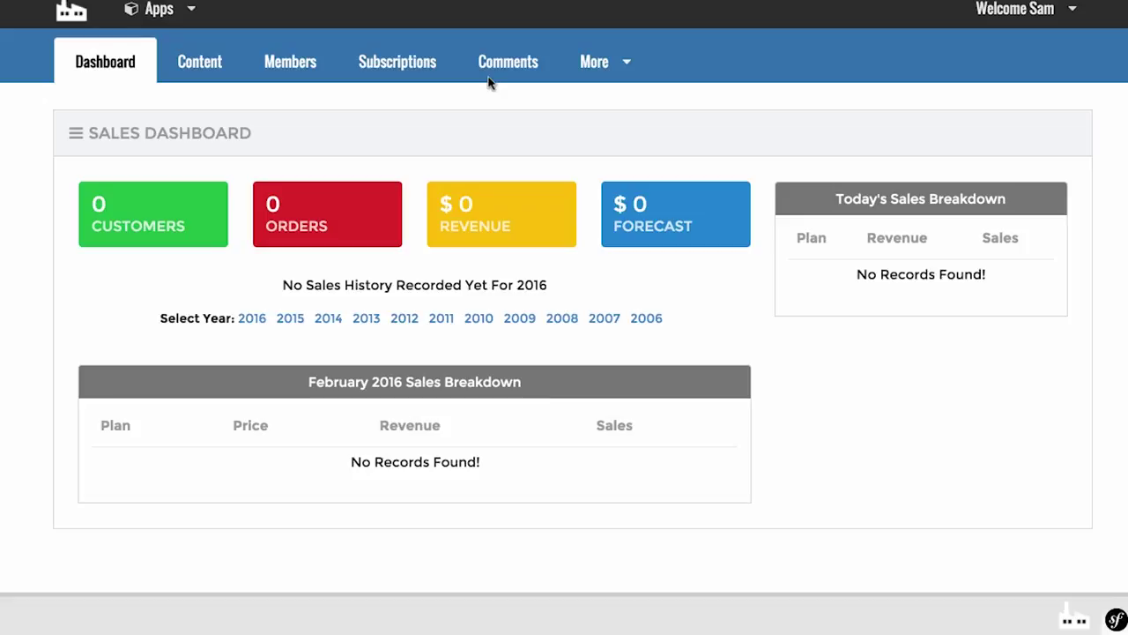
{"action": "left_click", "coordinate": [603, 70]}
{"action": "scroll", "coordinate": [586, 176], "scroll_direction": "down", "scroll_amount": 3}
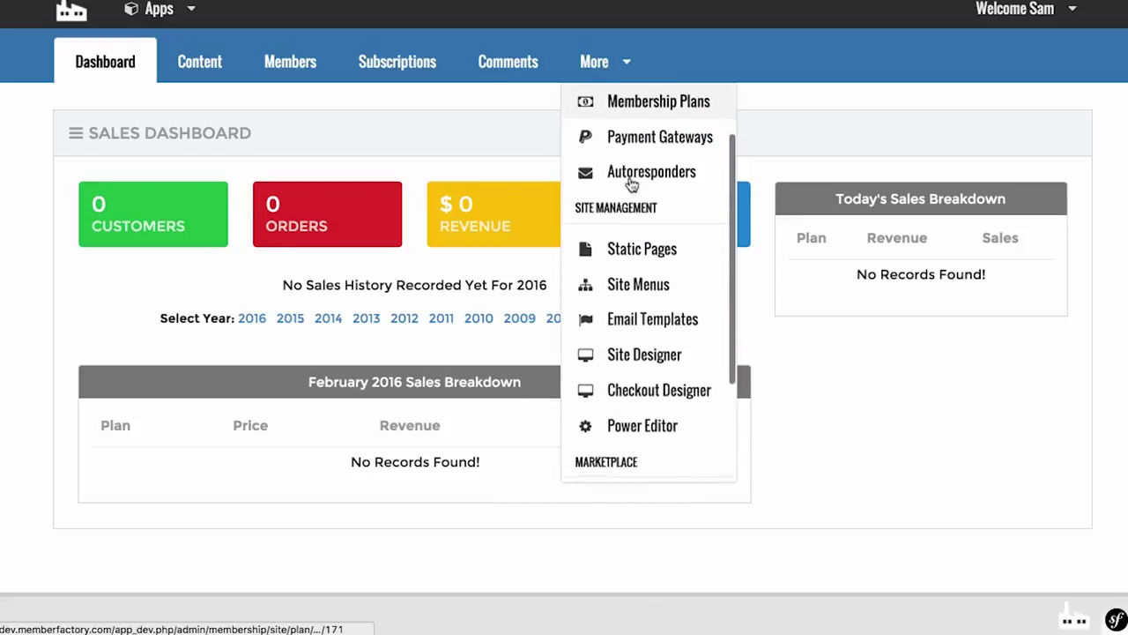
{"action": "scroll", "coordinate": [632, 184], "scroll_direction": "down", "scroll_amount": 1}
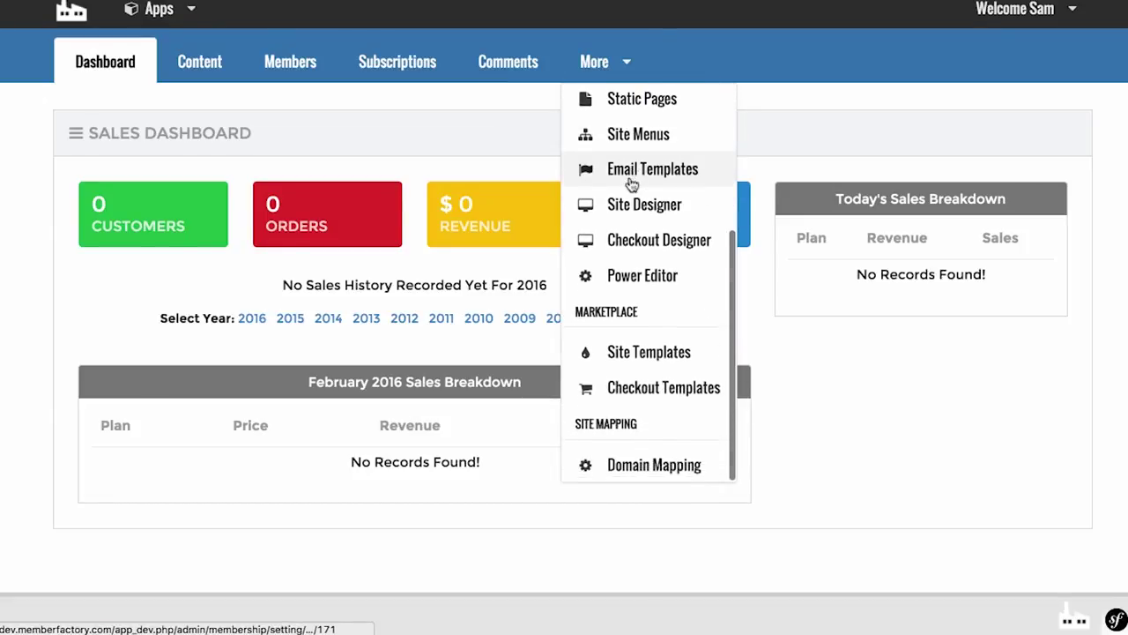
{"action": "scroll", "coordinate": [638, 356], "scroll_direction": "up", "scroll_amount": 4}
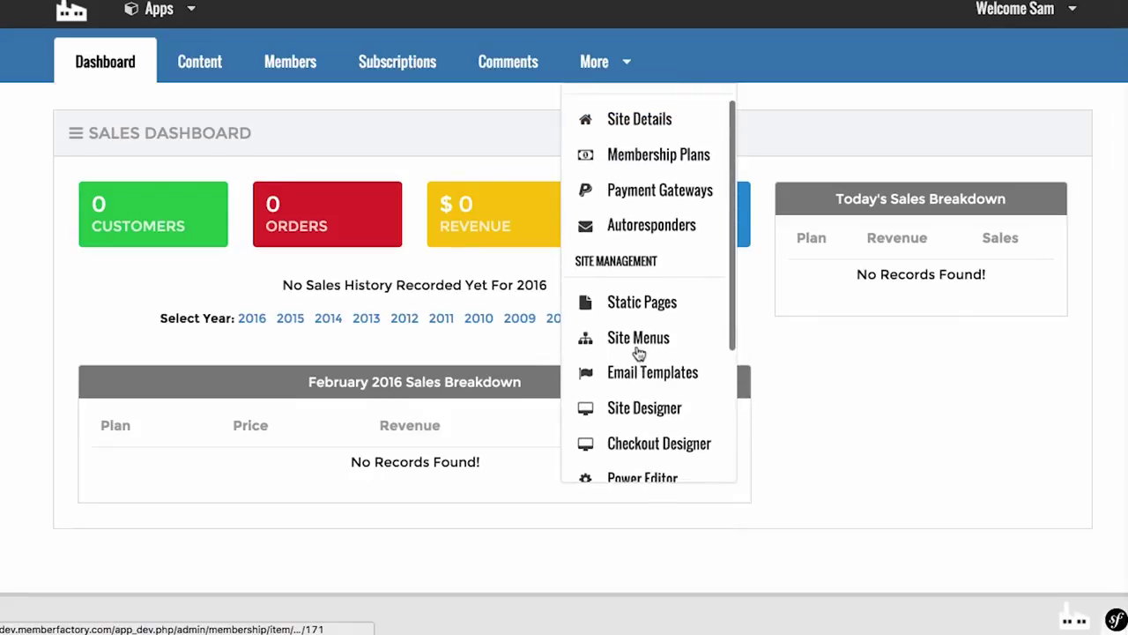
{"action": "scroll", "coordinate": [643, 348], "scroll_direction": "down", "scroll_amount": 4}
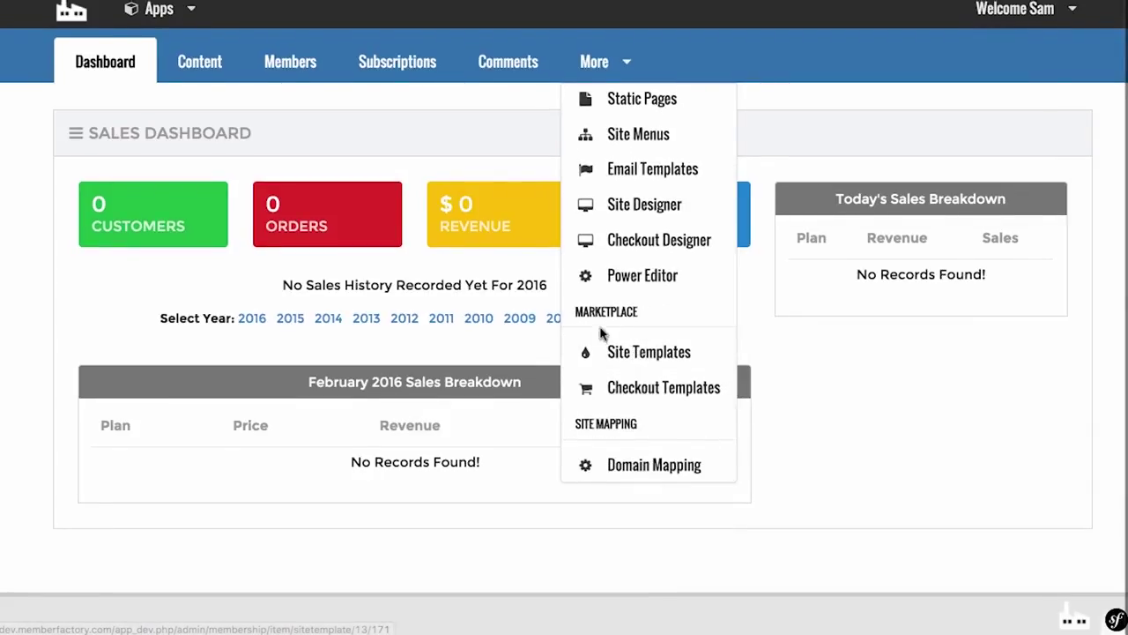
{"action": "scroll", "coordinate": [633, 365], "scroll_direction": "up", "scroll_amount": 5}
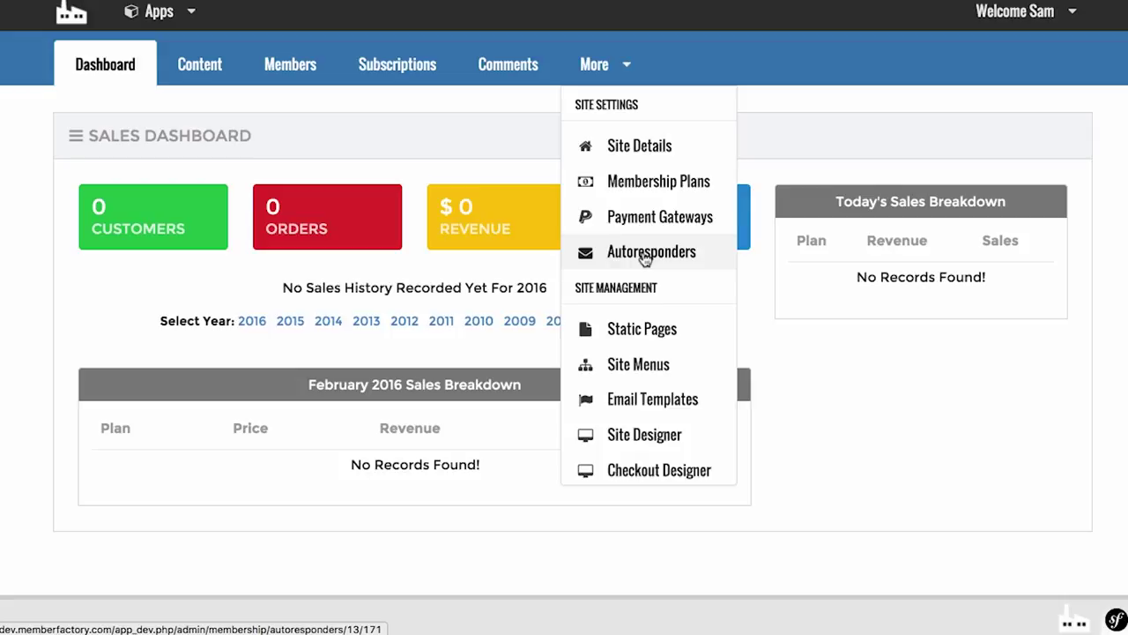
{"action": "scroll", "coordinate": [647, 258], "scroll_direction": "down", "scroll_amount": 3}
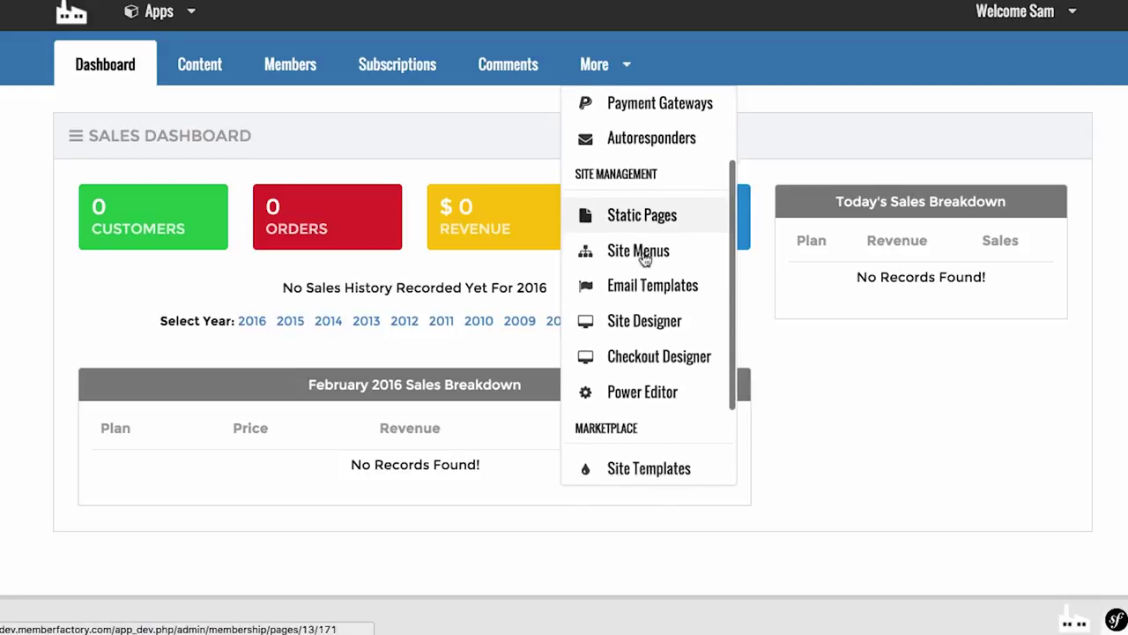
{"action": "scroll", "coordinate": [646, 257], "scroll_direction": "down", "scroll_amount": 1}
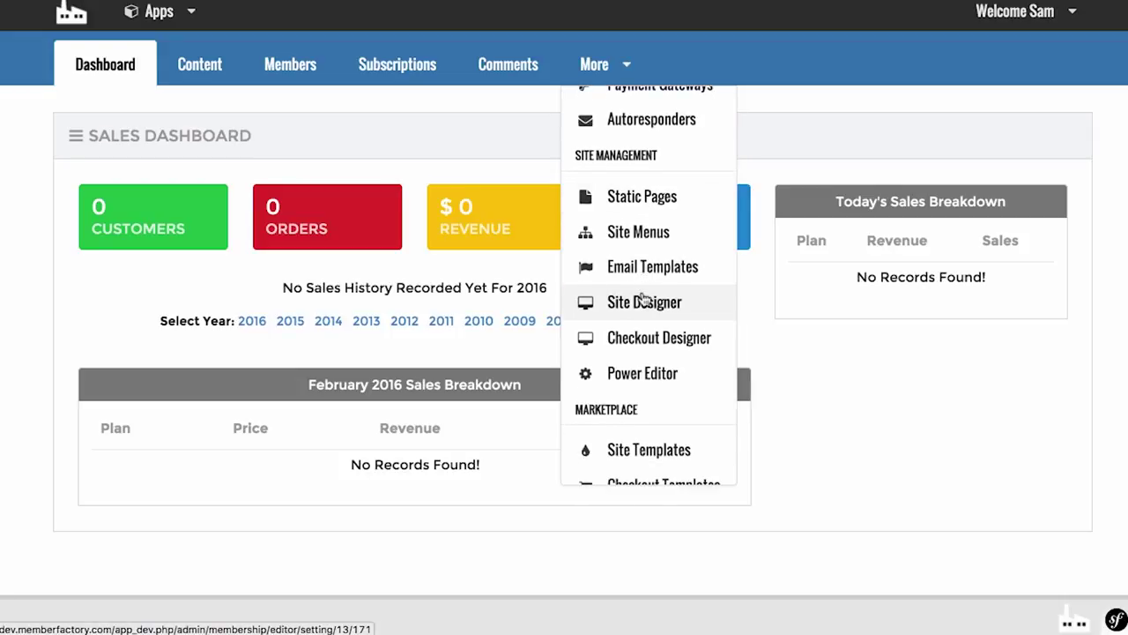
{"action": "scroll", "coordinate": [642, 300], "scroll_direction": "down", "scroll_amount": 2}
{"action": "scroll", "coordinate": [644, 341], "scroll_direction": "down", "scroll_amount": 3}
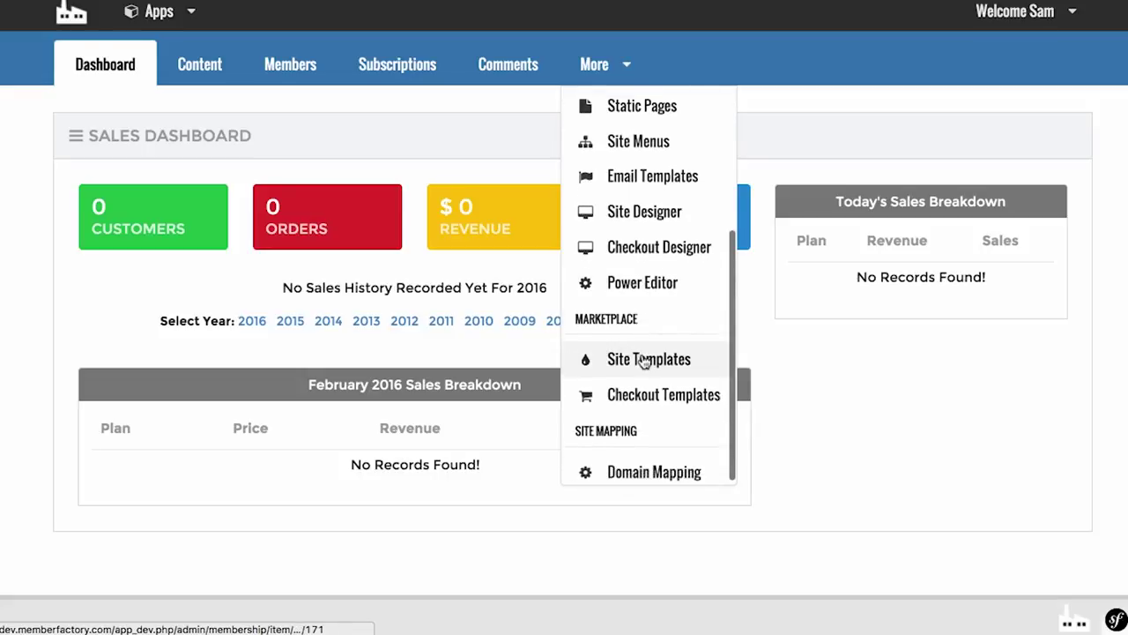
{"action": "scroll", "coordinate": [645, 362], "scroll_direction": "down", "scroll_amount": 1}
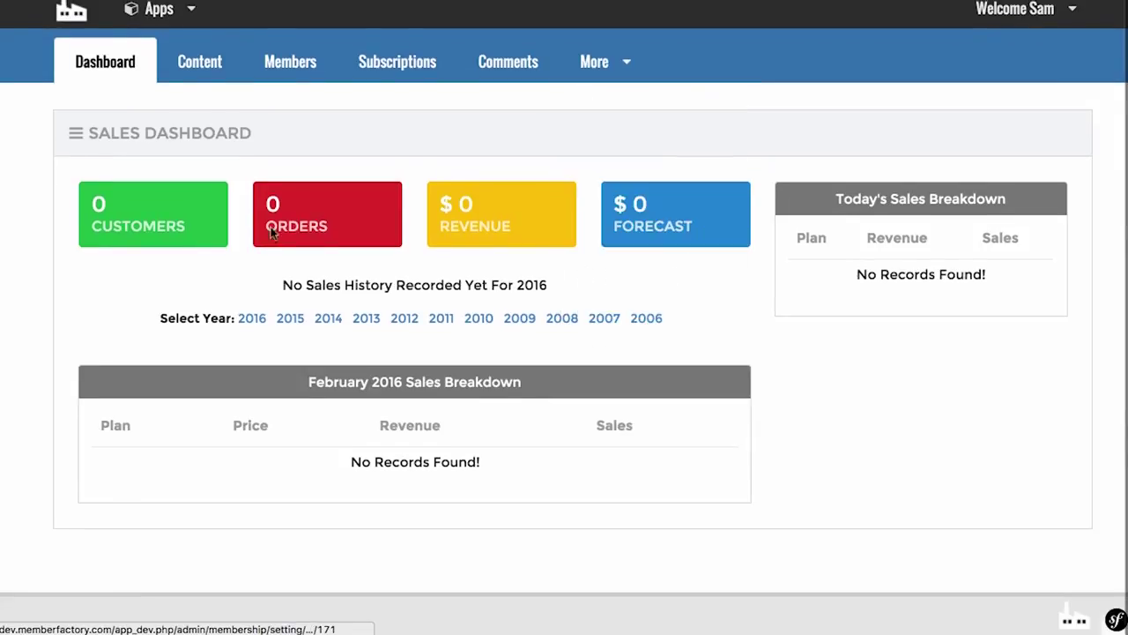
Step: Create a 'Basic' content category open to Basic Membership
{"action": "left_click", "coordinate": [194, 64]}
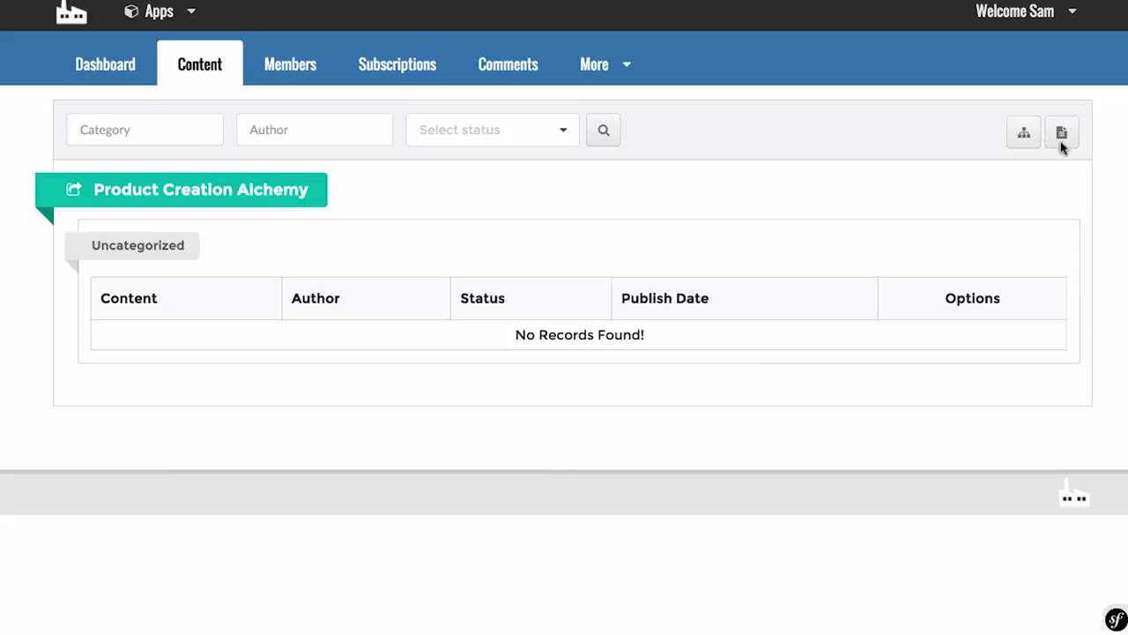
{"action": "left_click", "coordinate": [1023, 133]}
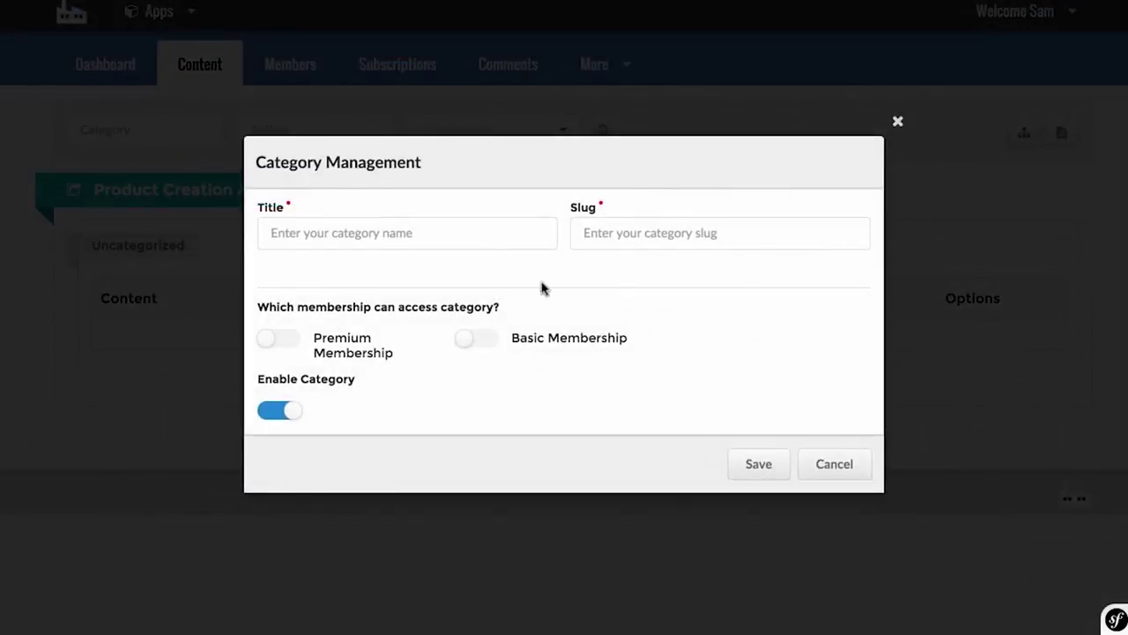
{"action": "left_click", "coordinate": [491, 234]}
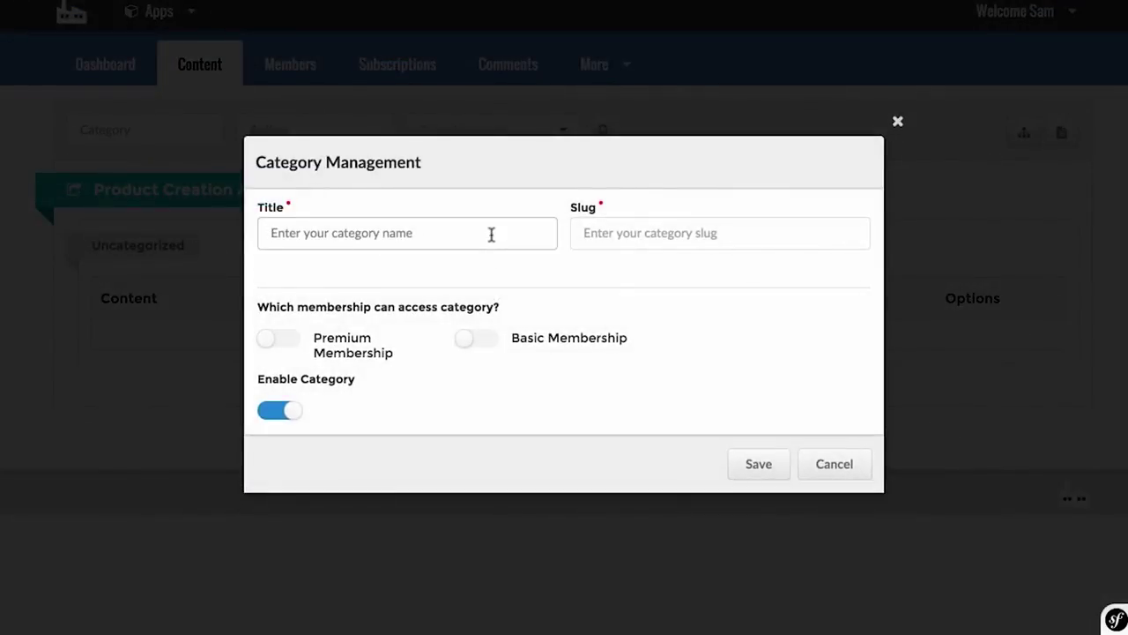
{"action": "type", "text": "Baic"}
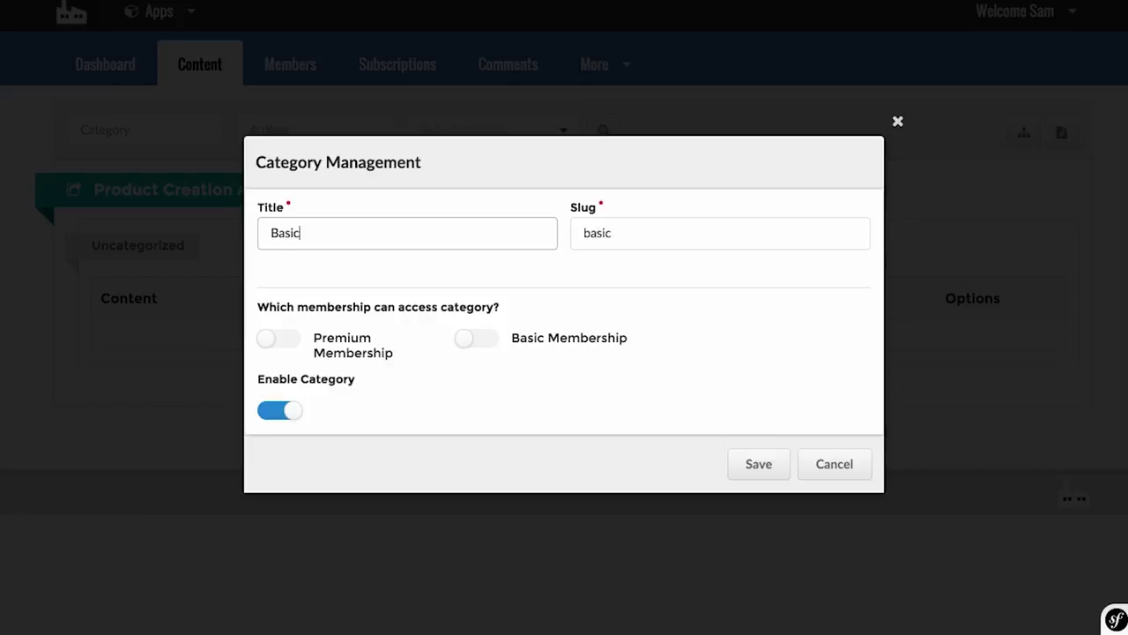
{"action": "left_click", "coordinate": [494, 346]}
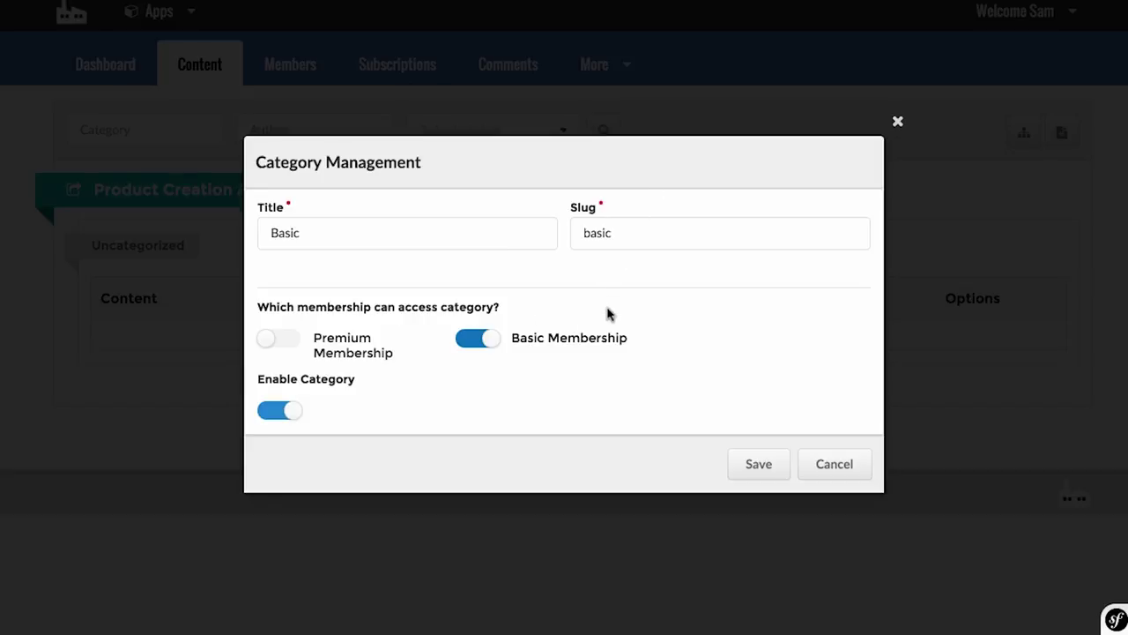
{"action": "left_click_drag", "start_coordinate": [415, 233], "coordinate": [278, 227]}
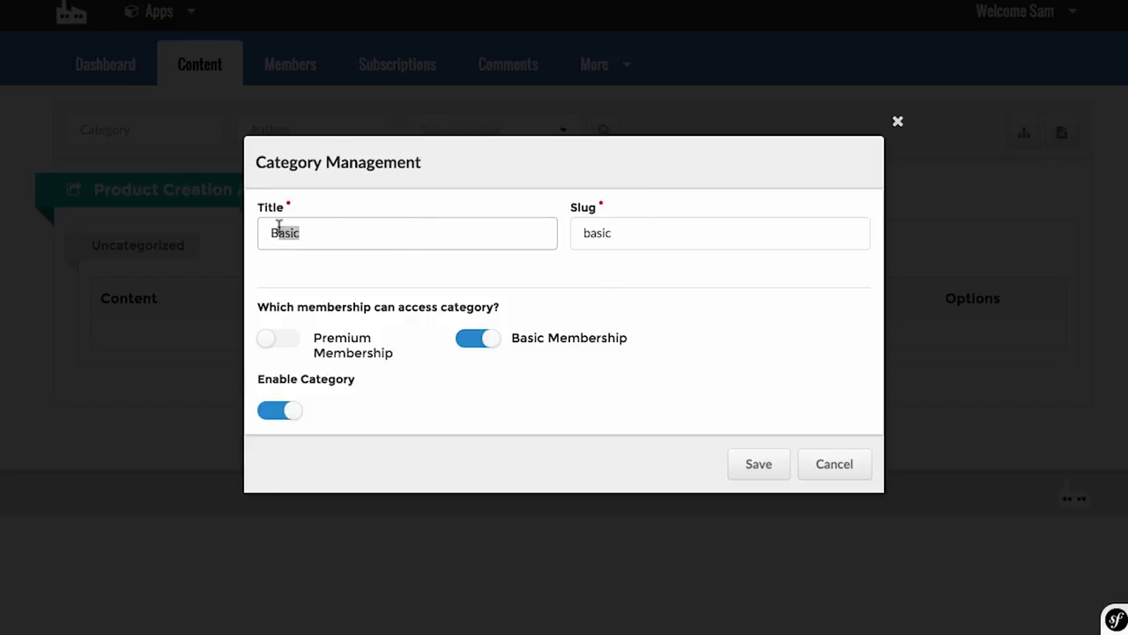
{"action": "left_click", "coordinate": [684, 325]}
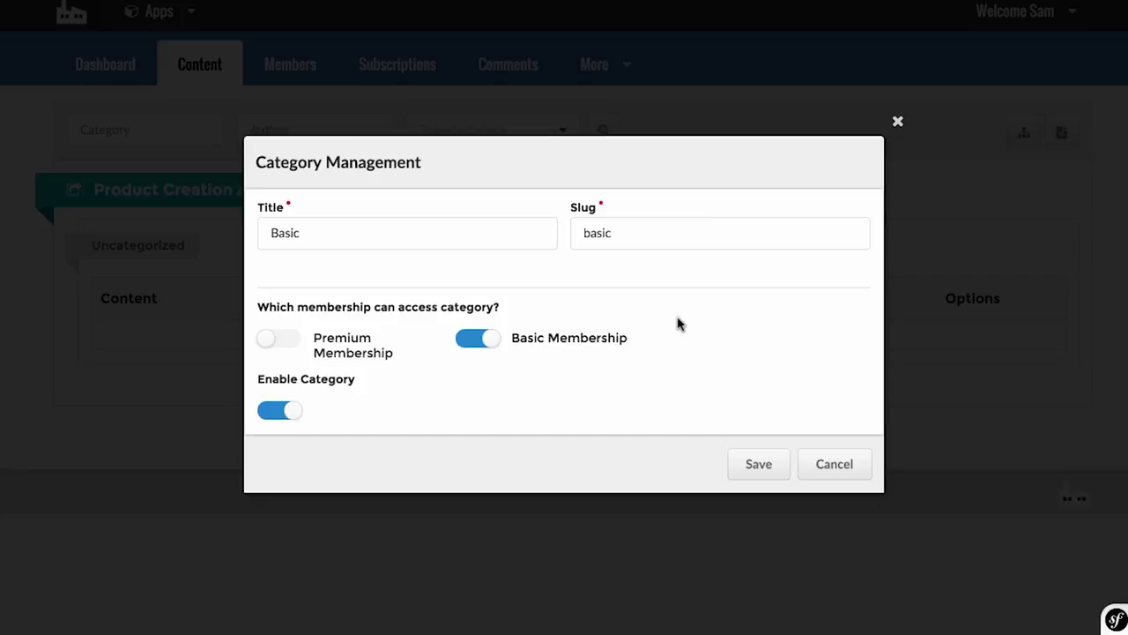
{"action": "left_click", "coordinate": [748, 469]}
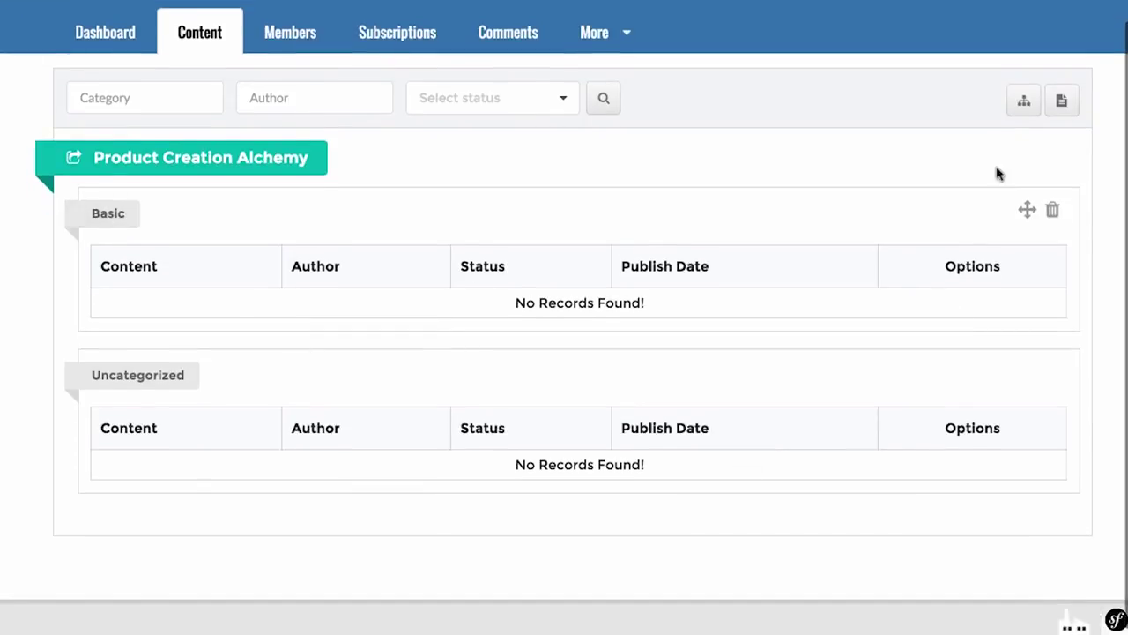
Step: Add a 'Premium Membership' category open only to Premium Membership
{"action": "left_click", "coordinate": [1023, 100]}
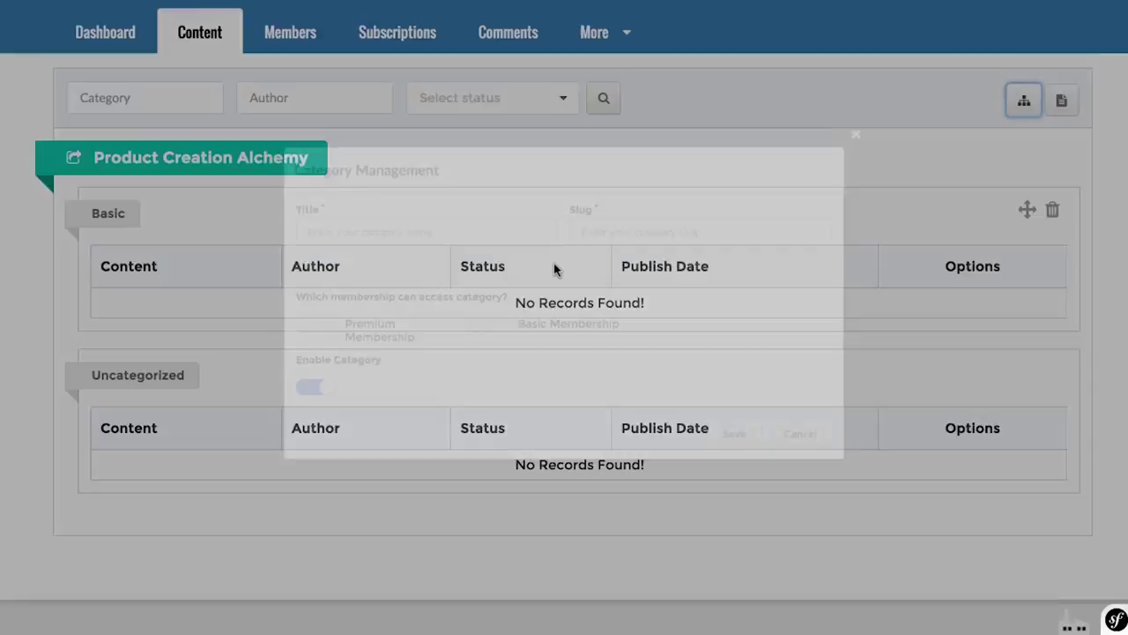
{"action": "left_click", "coordinate": [475, 237]}
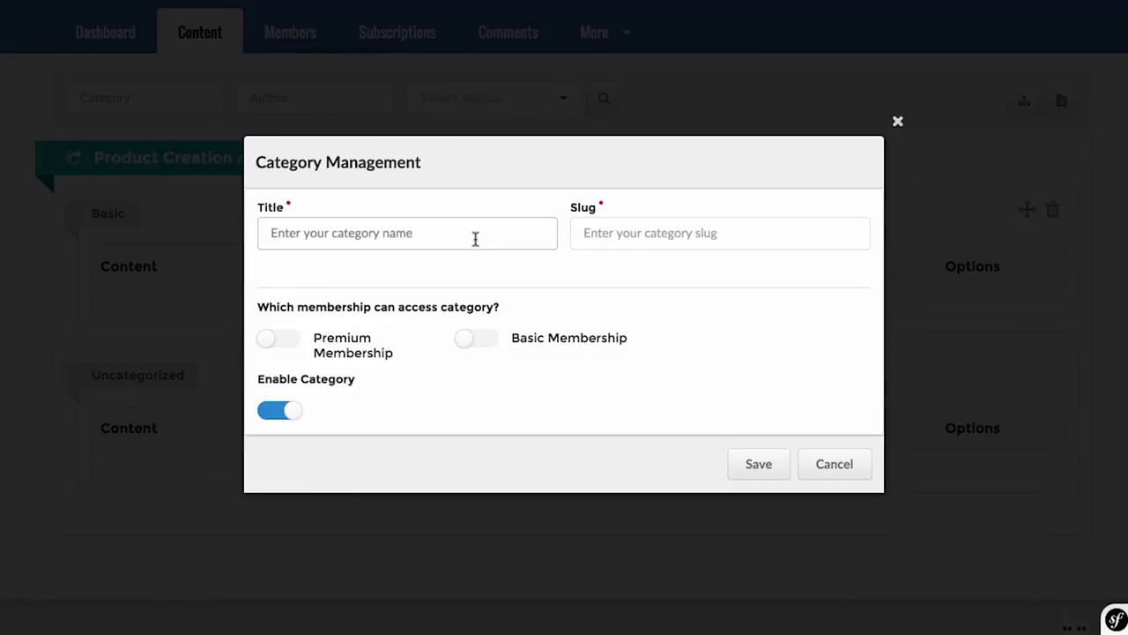
{"action": "type", "text": "P"}
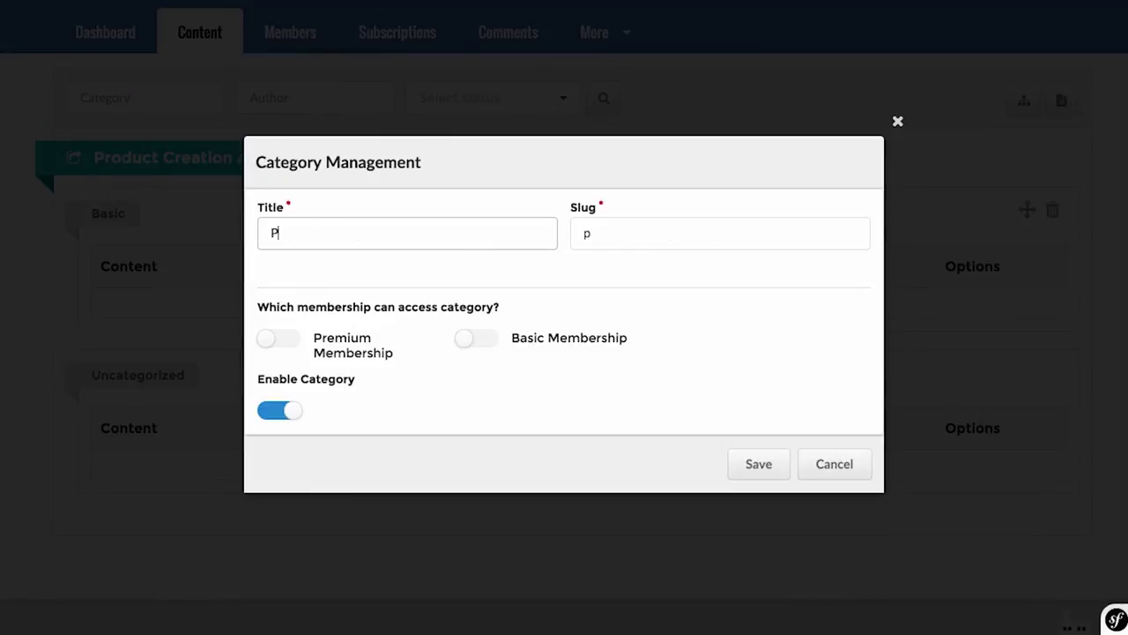
{"action": "type", "text": "remium Membership"}
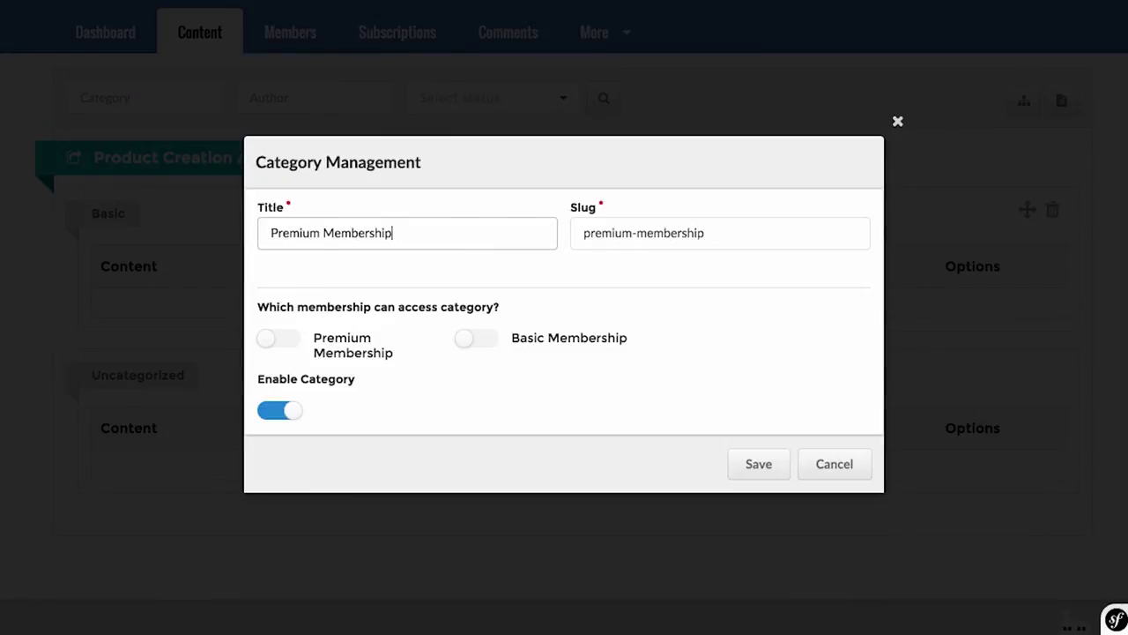
{"action": "left_click", "coordinate": [286, 339]}
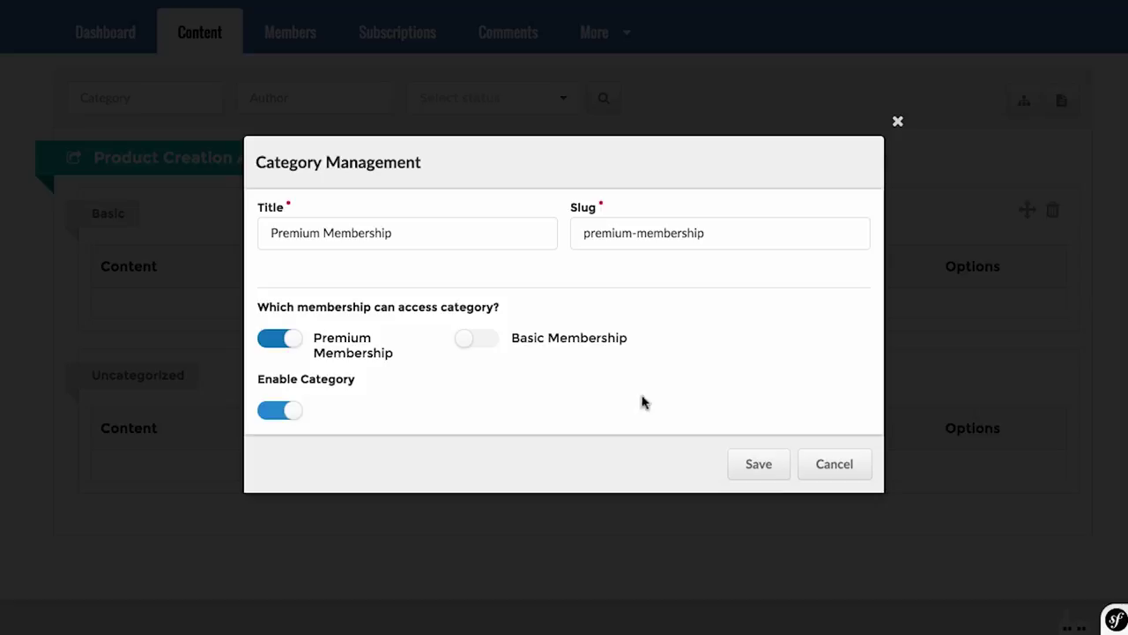
{"action": "left_click", "coordinate": [479, 342]}
{"action": "left_click", "coordinate": [485, 340]}
{"action": "left_click", "coordinate": [739, 465]}
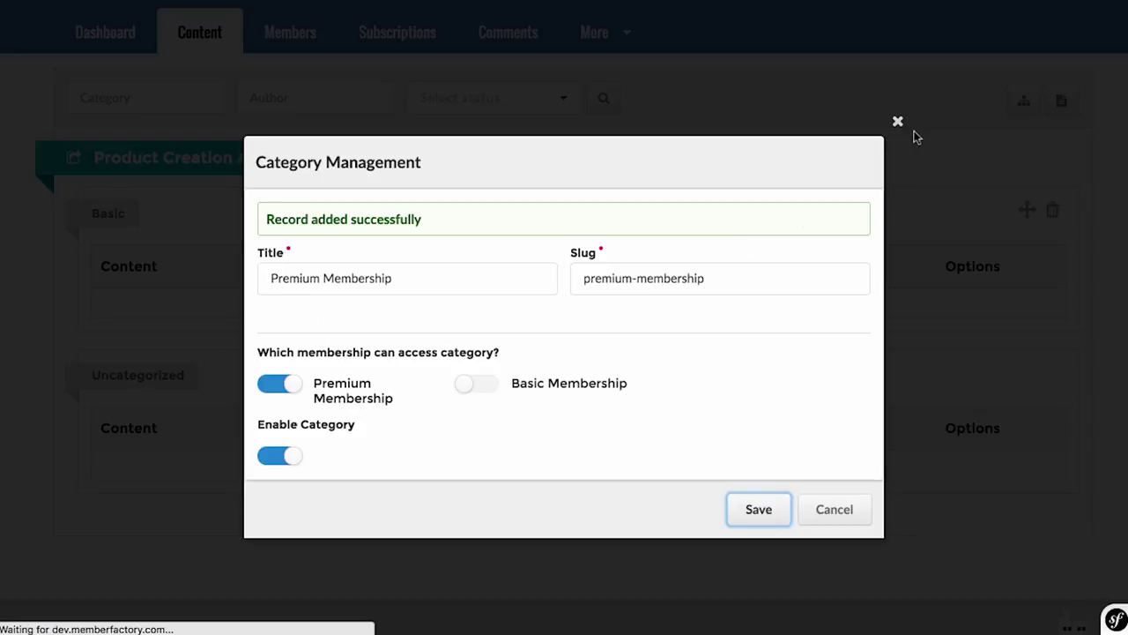
{"action": "left_click", "coordinate": [899, 121]}
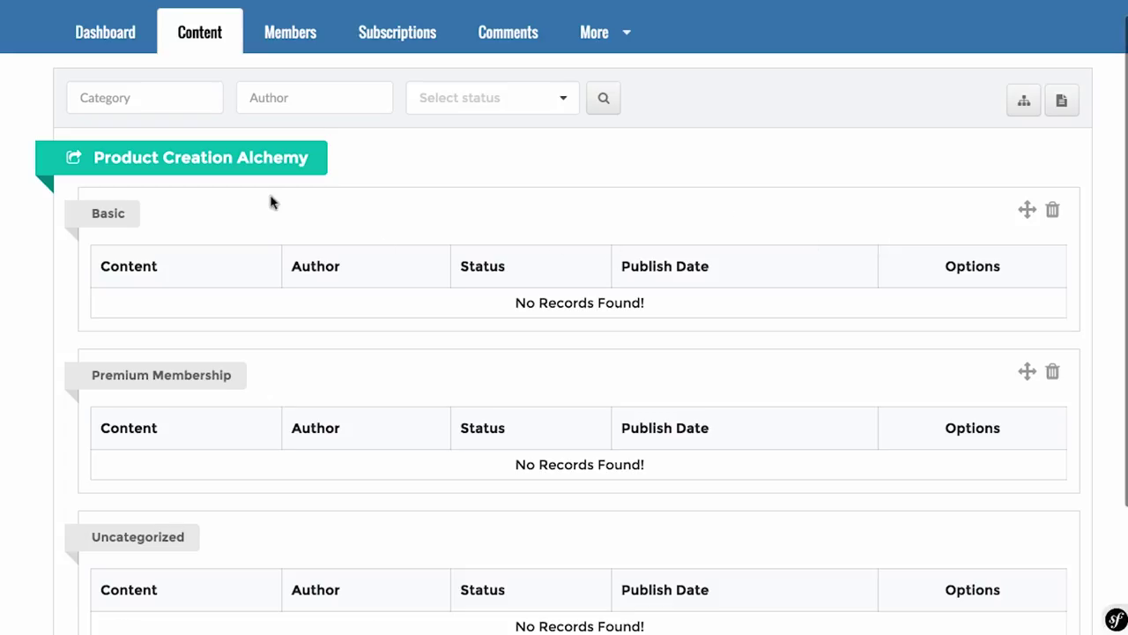
Step: Also give Premium Membership access to the Basic category and save it
{"action": "left_click", "coordinate": [109, 217]}
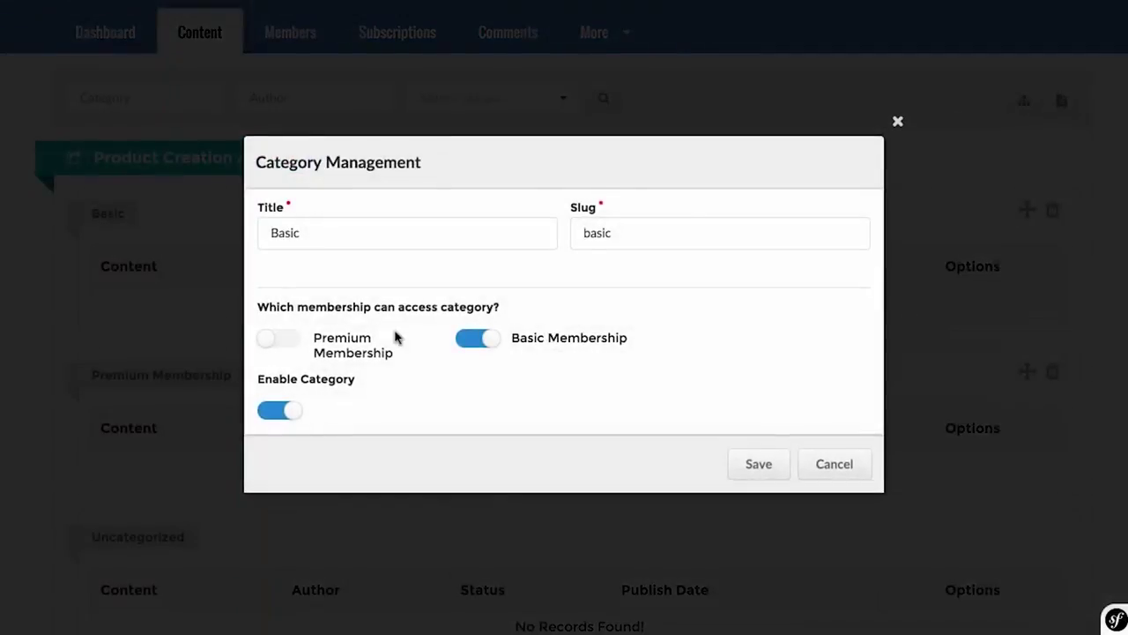
{"action": "left_click", "coordinate": [281, 343]}
{"action": "left_click", "coordinate": [781, 463]}
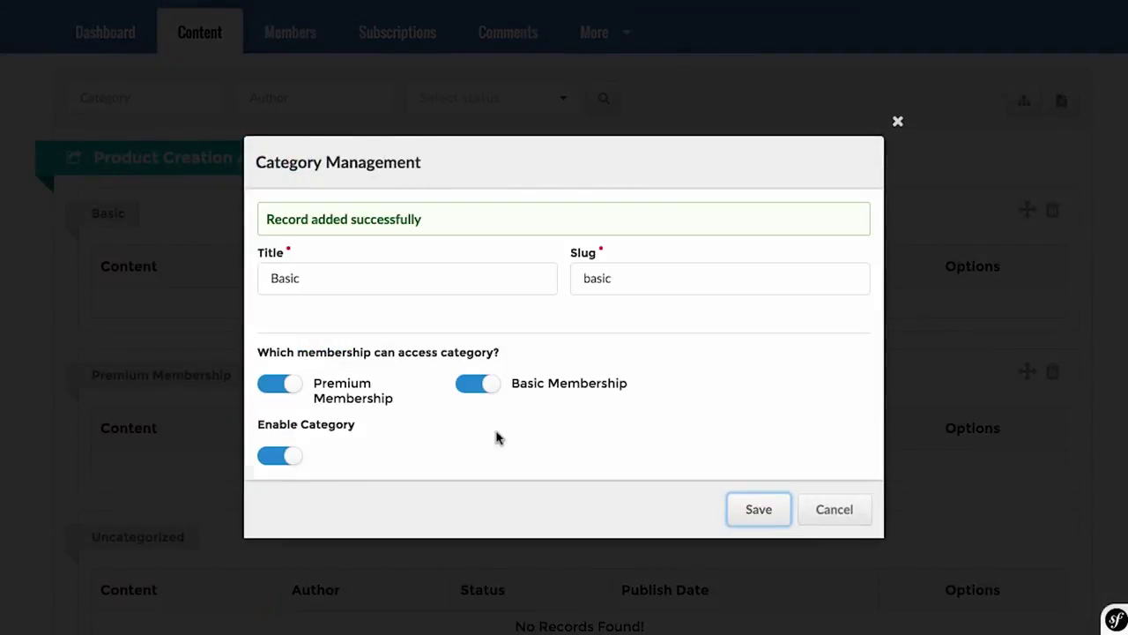
{"action": "left_click", "coordinate": [898, 122]}
{"action": "scroll", "coordinate": [820, 284], "scroll_direction": "down", "scroll_amount": 1}
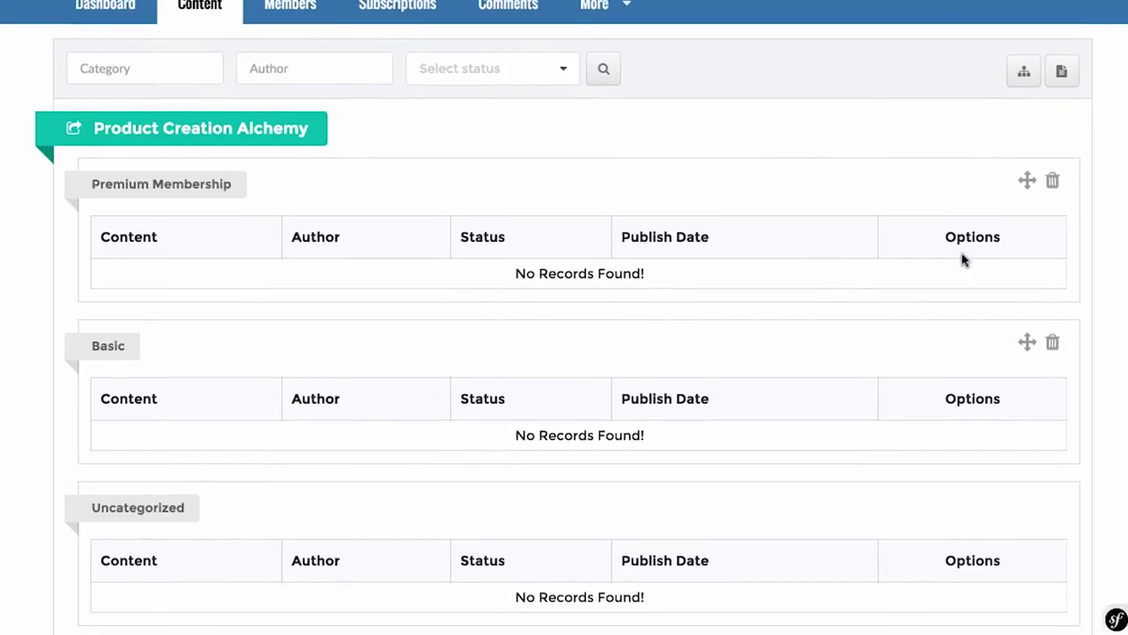
Step: Start a new member page and look over its layout, category and author choices unchanged
{"action": "left_click", "coordinate": [1062, 72]}
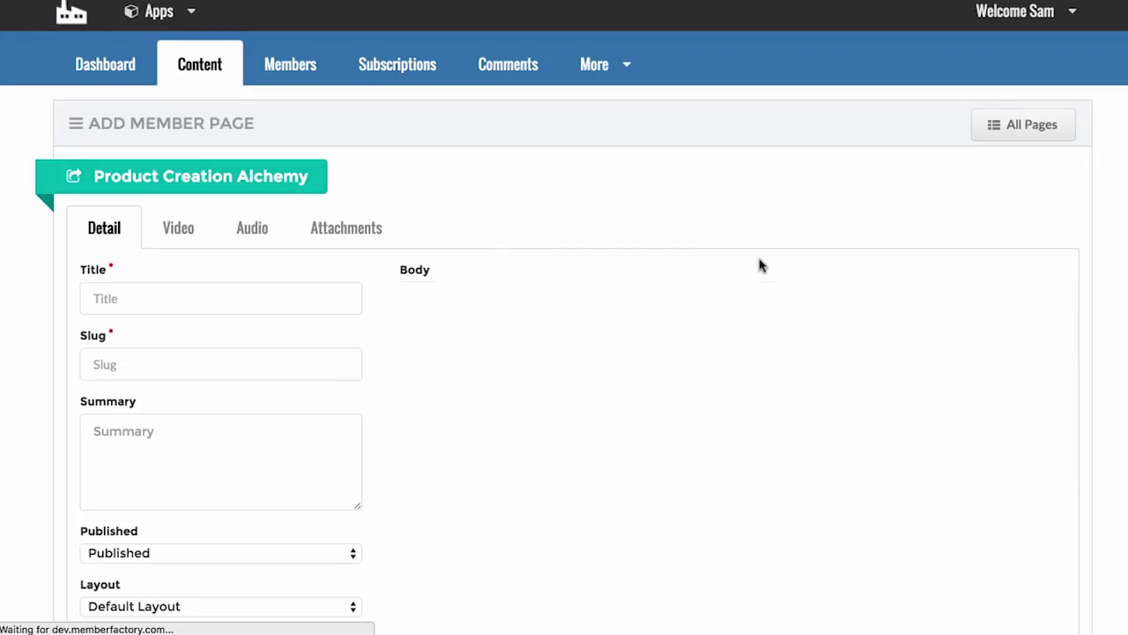
{"action": "left_click", "coordinate": [249, 300]}
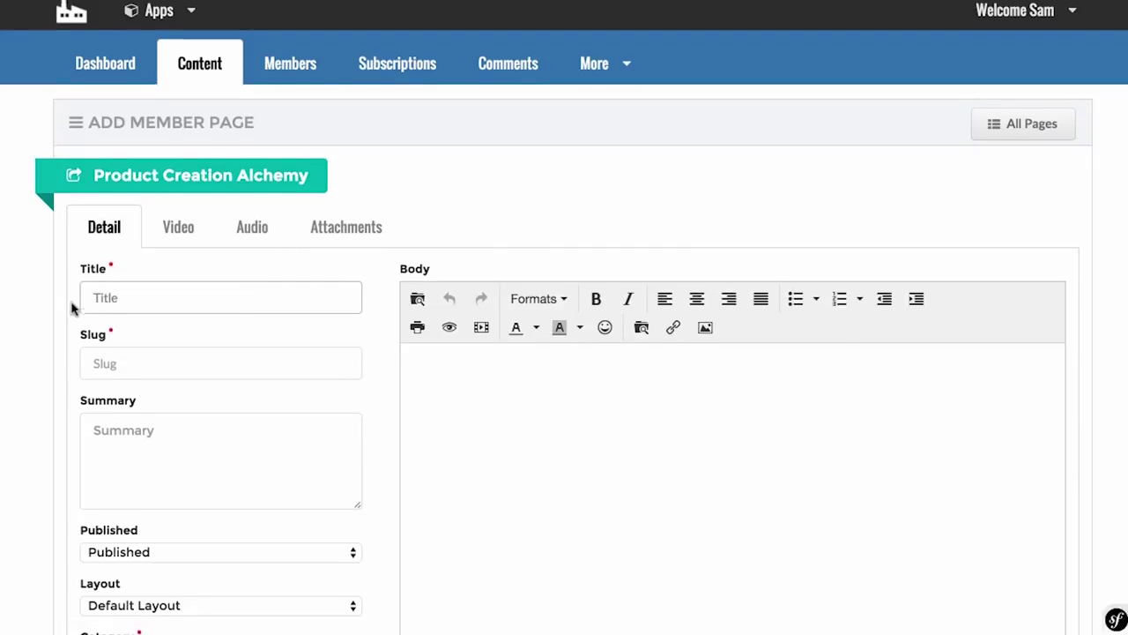
{"action": "scroll", "coordinate": [73, 305], "scroll_direction": "down", "scroll_amount": 3}
{"action": "left_click", "coordinate": [129, 232]}
{"action": "left_click", "coordinate": [128, 323]}
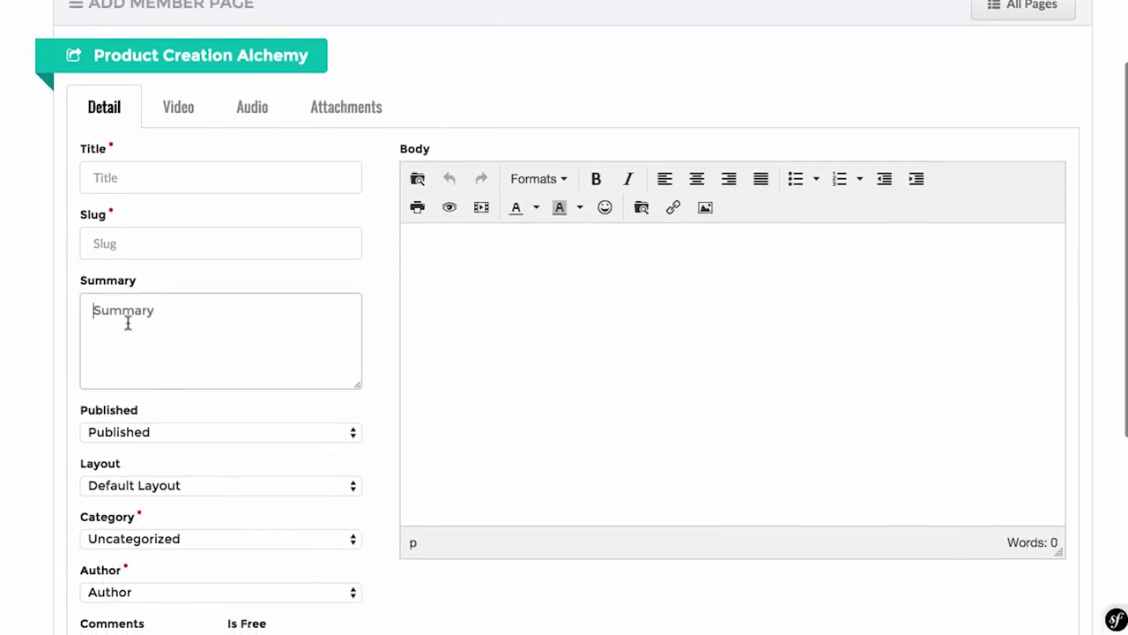
{"action": "scroll", "coordinate": [128, 323], "scroll_direction": "down", "scroll_amount": 3}
{"action": "scroll", "coordinate": [127, 323], "scroll_direction": "down", "scroll_amount": 2}
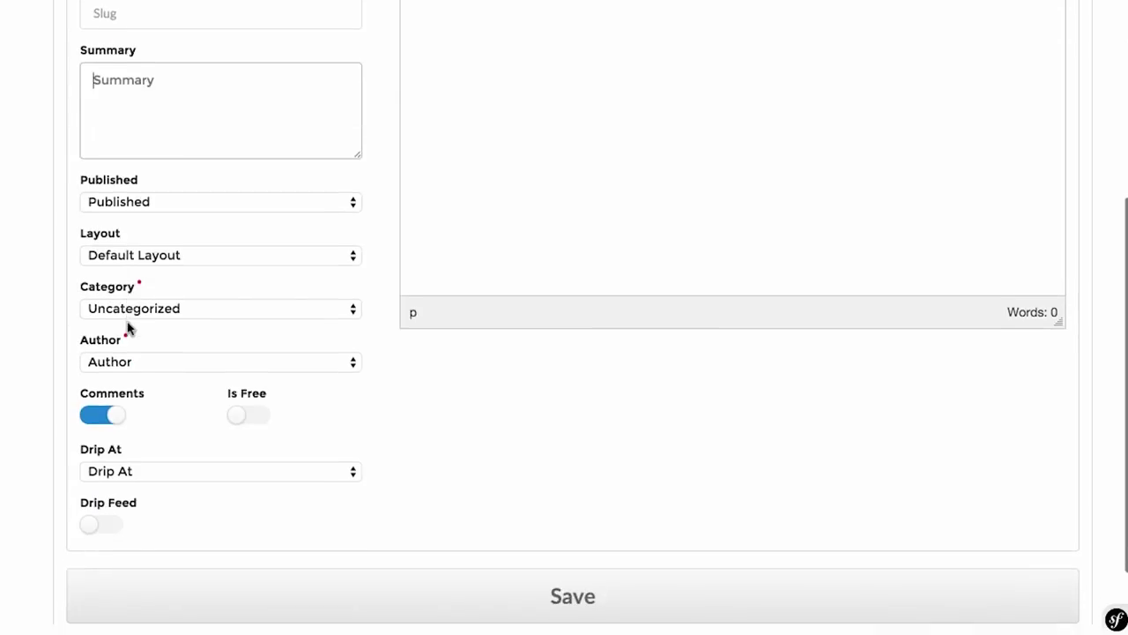
{"action": "left_click", "coordinate": [166, 265]}
{"action": "left_click", "coordinate": [128, 306]}
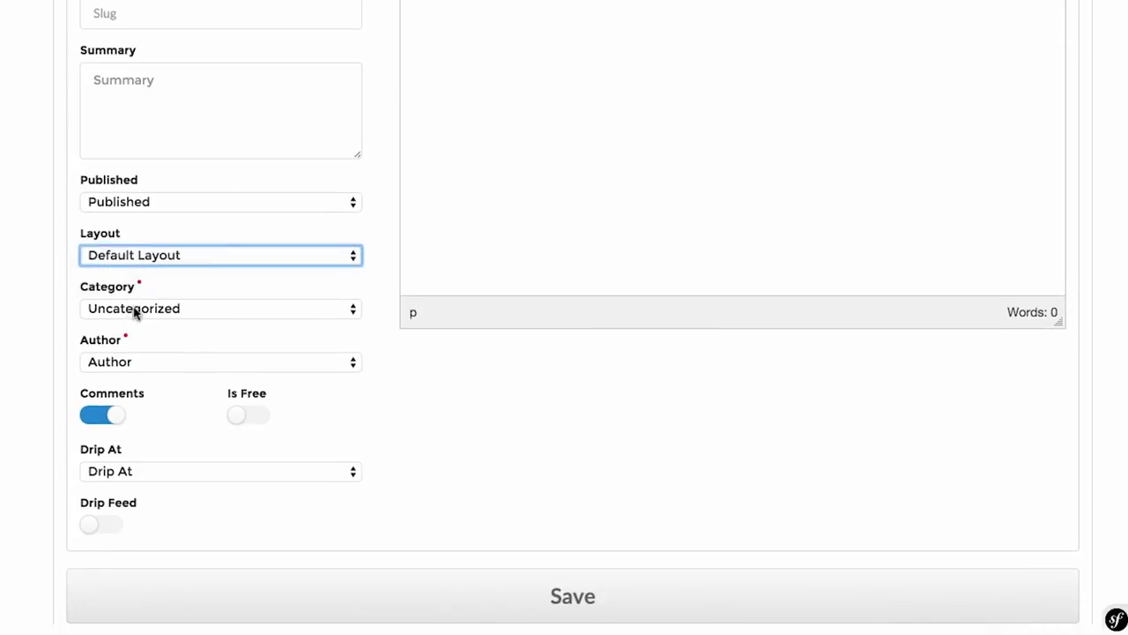
{"action": "left_click", "coordinate": [128, 306]}
{"action": "left_click", "coordinate": [49, 392]}
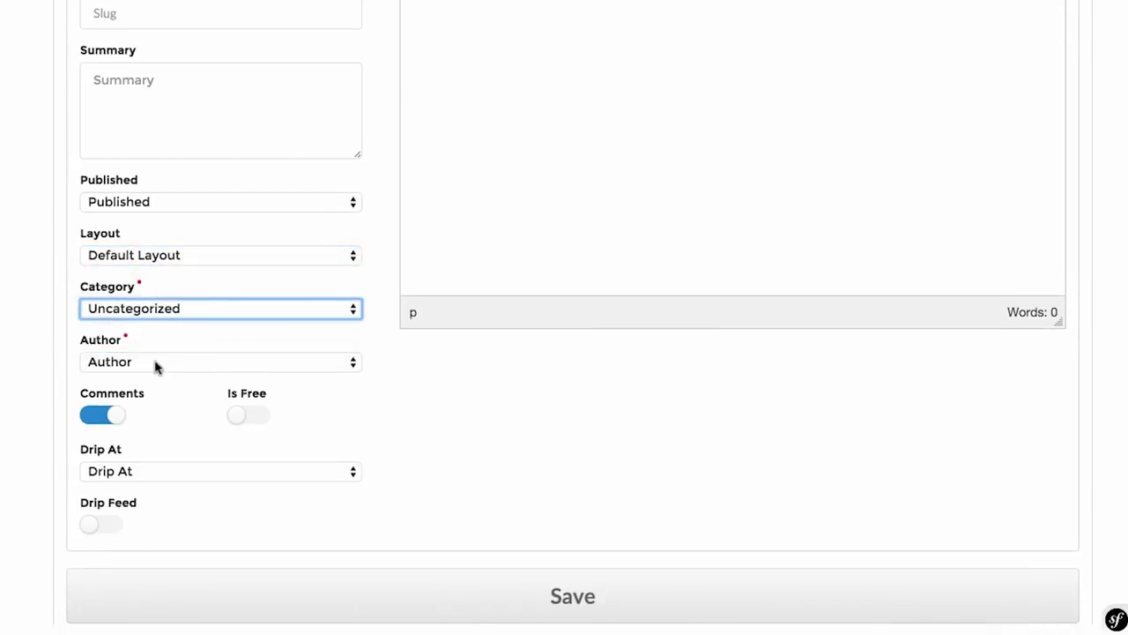
{"action": "left_click", "coordinate": [154, 367]}
{"action": "left_click", "coordinate": [3, 391]}
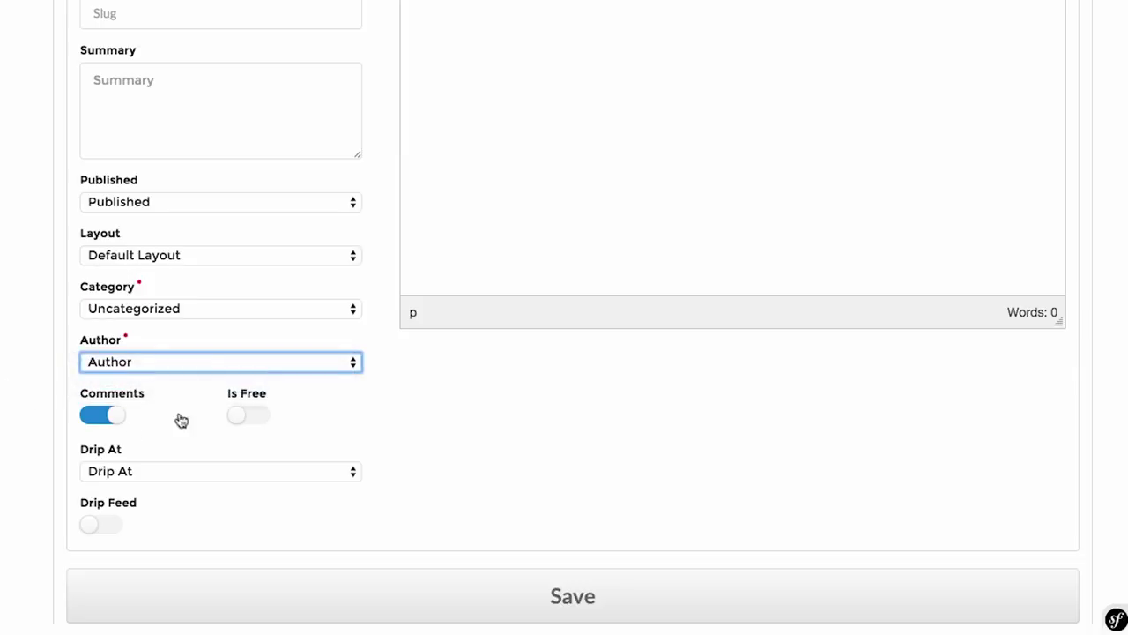
Step: Try the free and drip-feed settings, leaving the page not free and without drip
{"action": "left_click", "coordinate": [247, 416]}
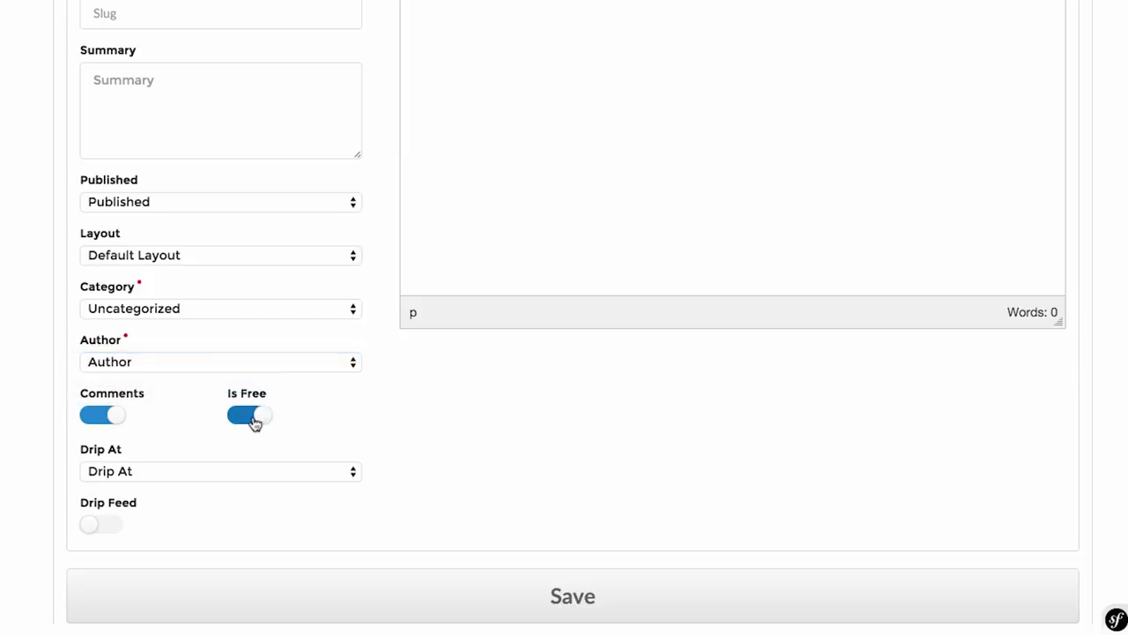
{"action": "left_click", "coordinate": [253, 416]}
{"action": "left_click", "coordinate": [170, 474]}
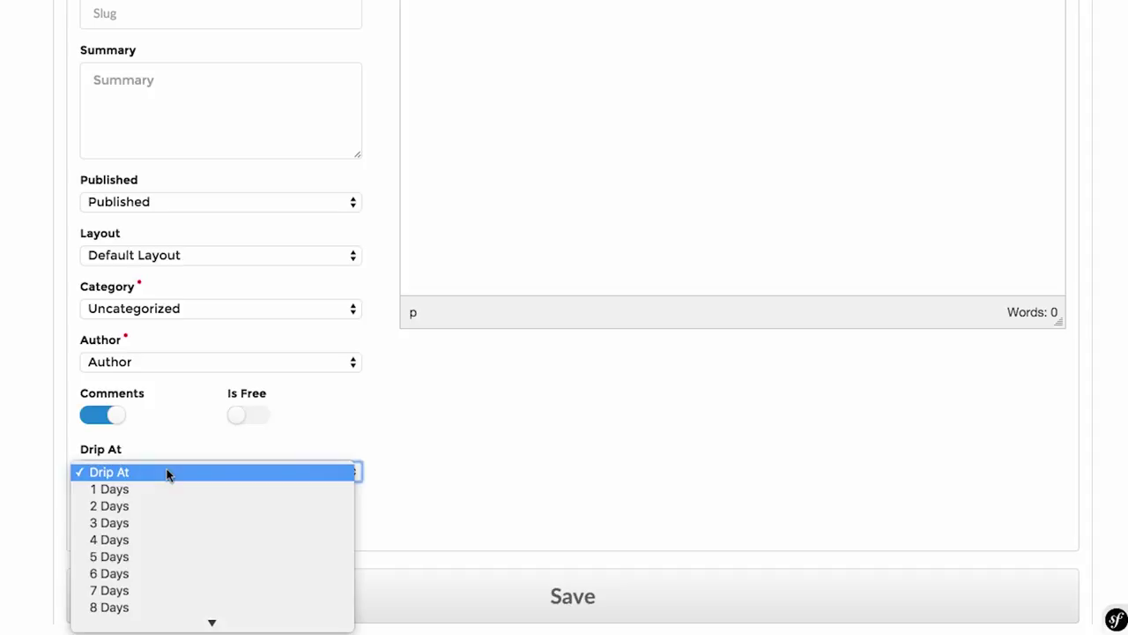
{"action": "scroll", "coordinate": [177, 509], "scroll_direction": "down", "scroll_amount": 5}
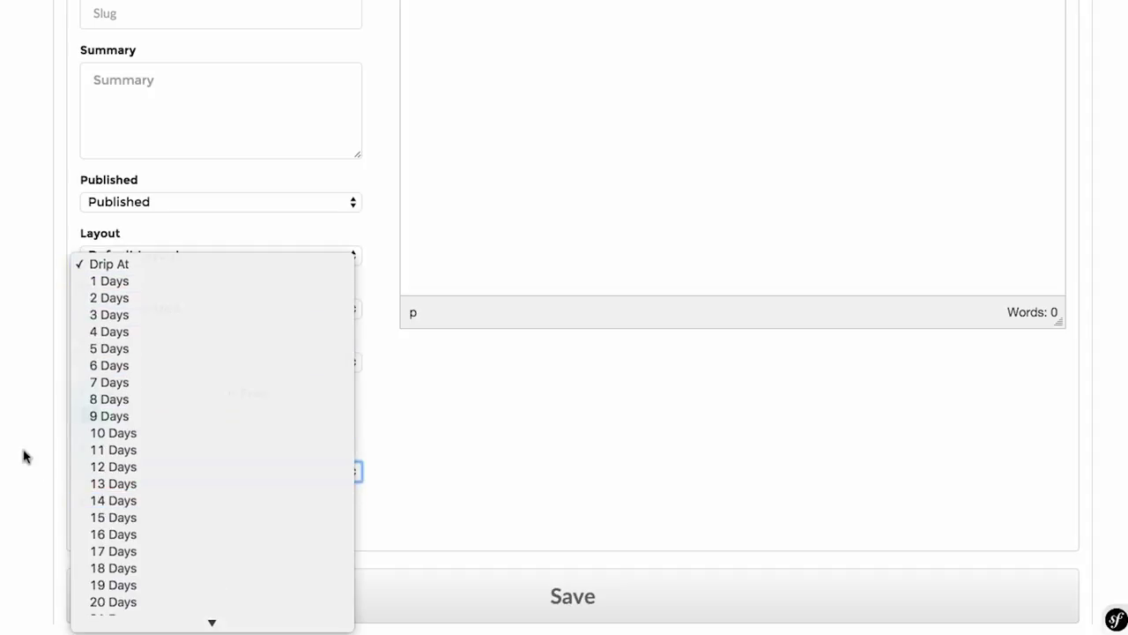
{"action": "left_click", "coordinate": [24, 456]}
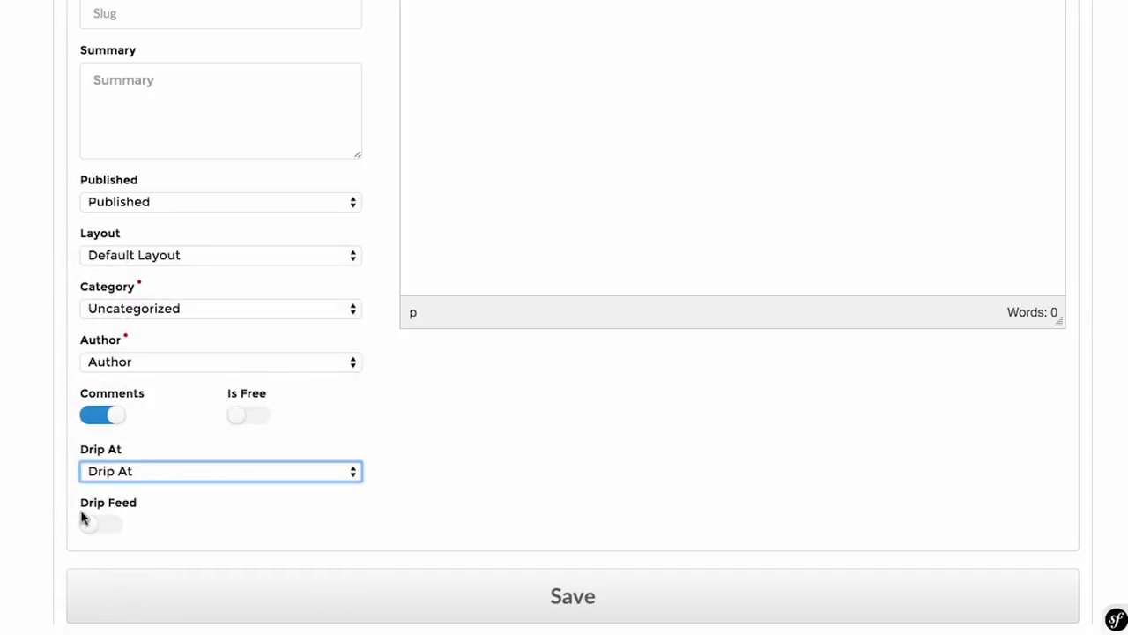
{"action": "left_click", "coordinate": [102, 529]}
{"action": "left_click", "coordinate": [101, 528]}
{"action": "scroll", "coordinate": [102, 533], "scroll_direction": "up", "scroll_amount": 3}
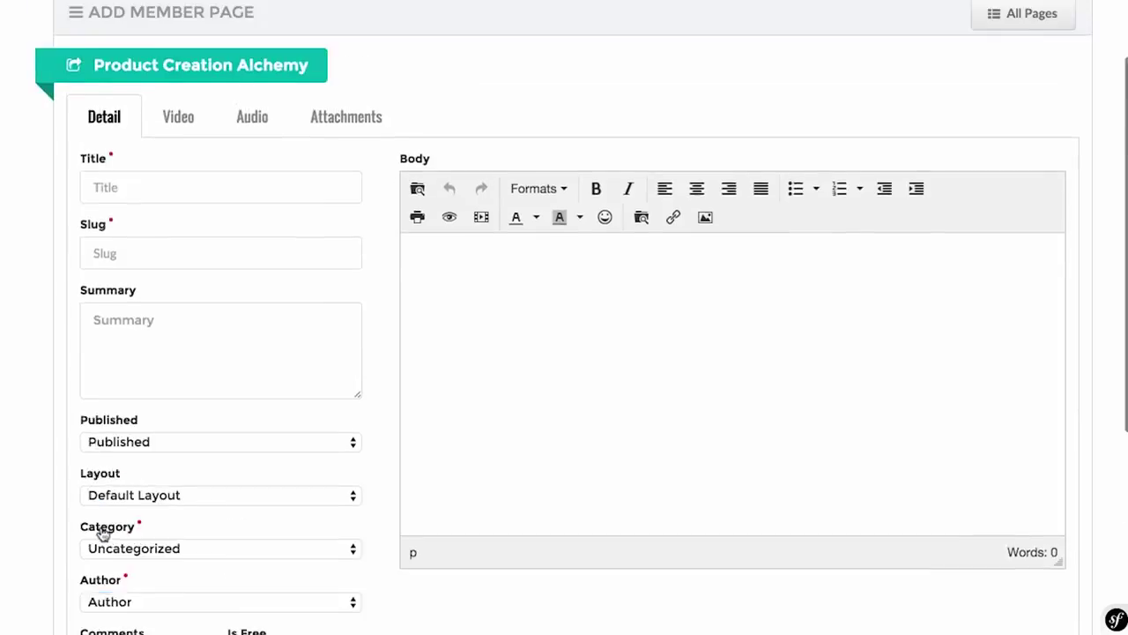
{"action": "scroll", "coordinate": [100, 537], "scroll_direction": "down", "scroll_amount": 3}
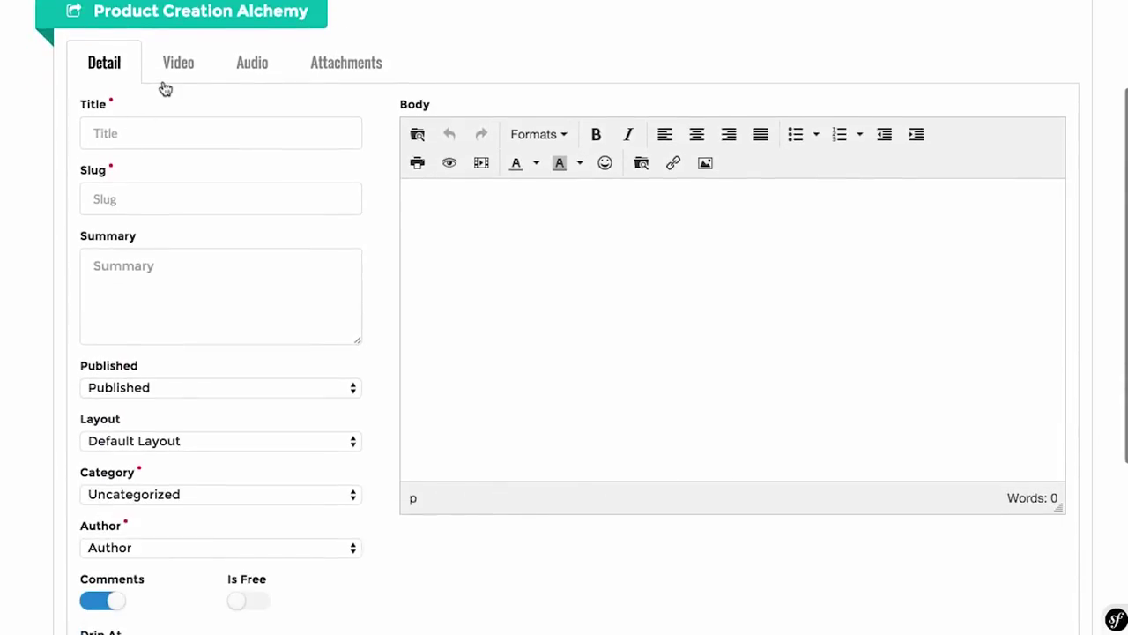
Step: Make 'Welcome - Starting $118k Product Alchemy Course' the page title
{"action": "left_click", "coordinate": [135, 120]}
{"action": "scroll", "coordinate": [135, 120], "scroll_direction": "up", "scroll_amount": 1}
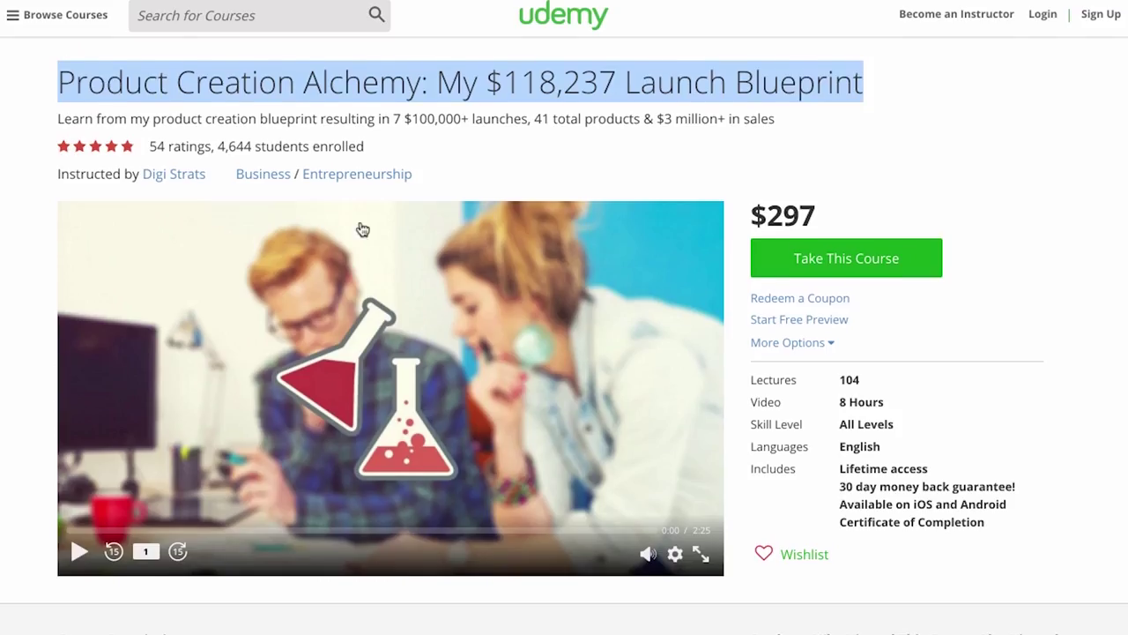
{"action": "scroll", "coordinate": [362, 229], "scroll_direction": "down", "scroll_amount": 5}
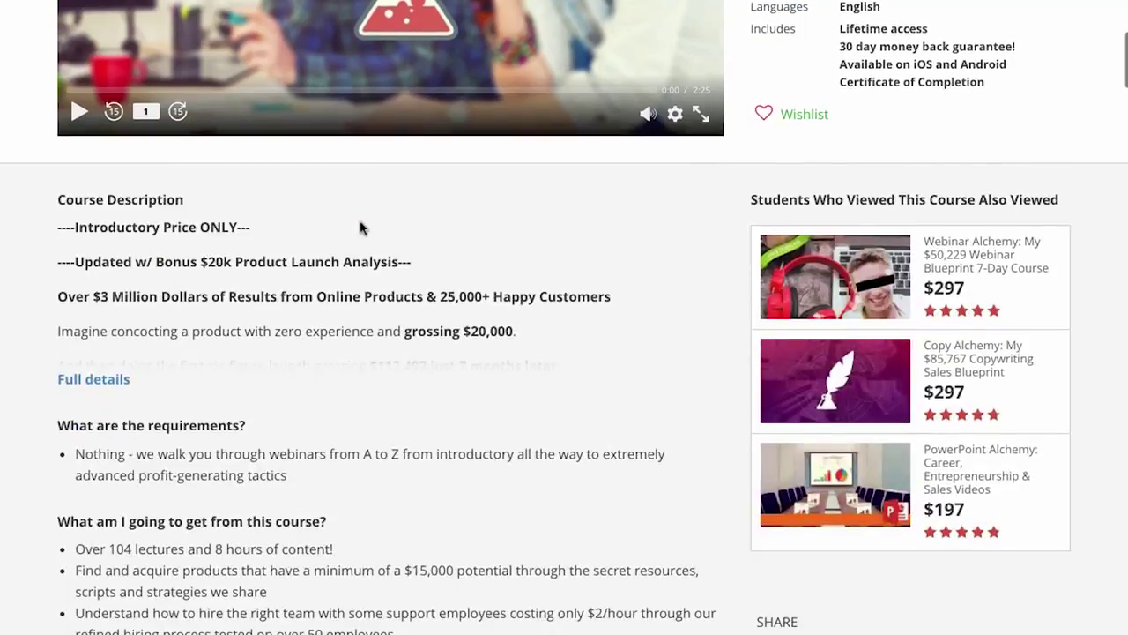
{"action": "scroll", "coordinate": [360, 224], "scroll_direction": "down", "scroll_amount": 7}
{"action": "left_click_drag", "start_coordinate": [572, 390], "coordinate": [164, 381]}
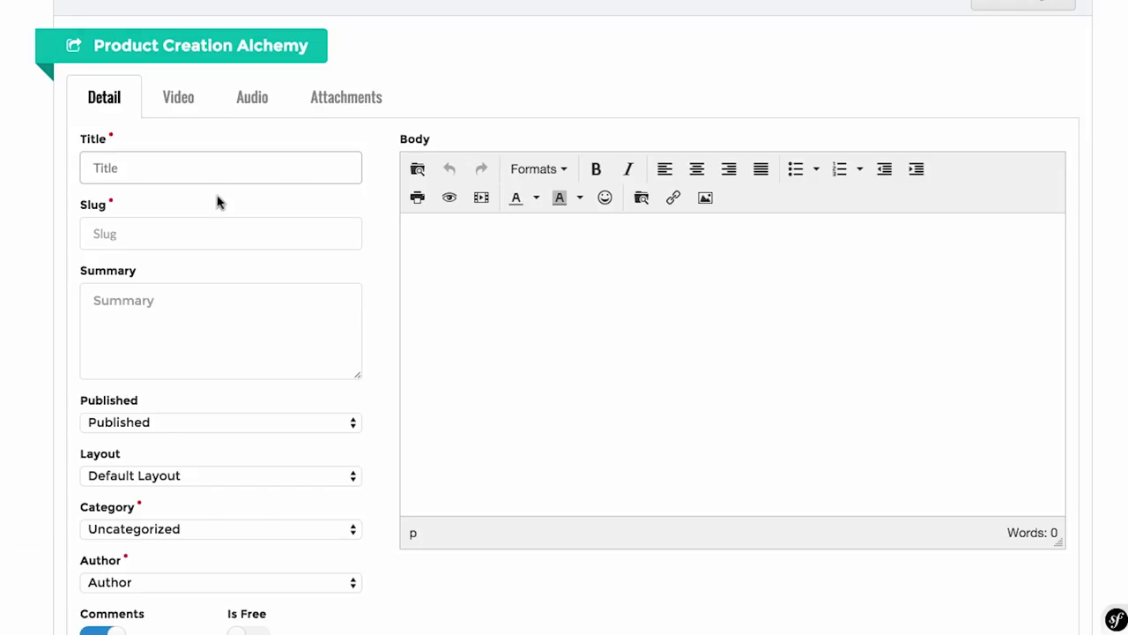
{"action": "type", "text": "Welcome - Starting $118k Product Alchemy Course"}
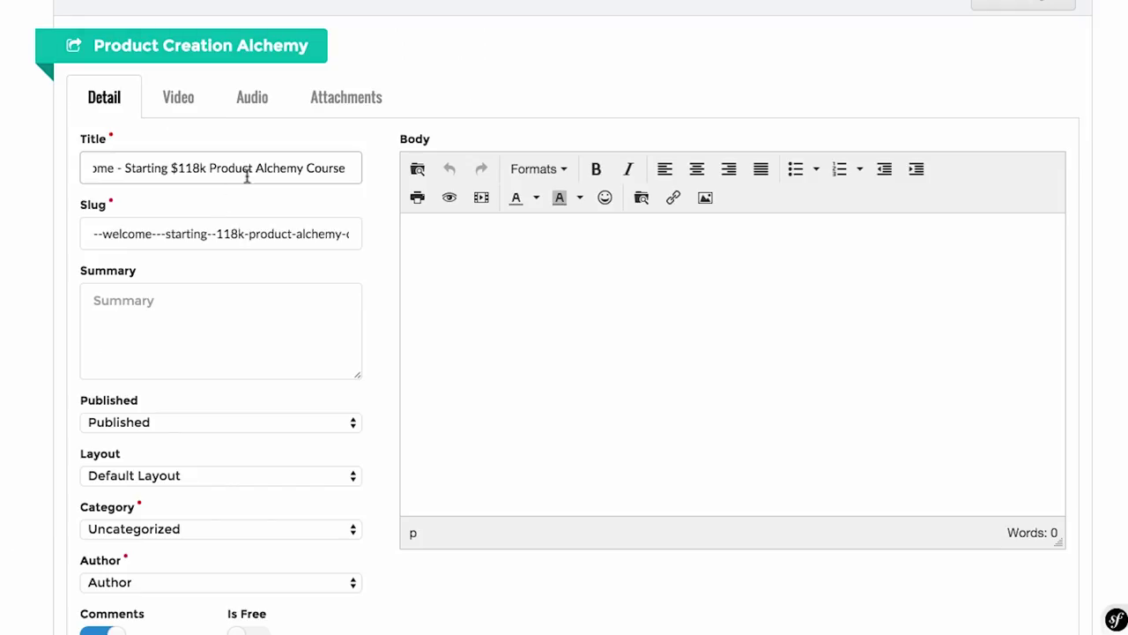
Step: Paste the lecture title into the summary and remove its blank leading line
{"action": "left_click", "coordinate": [52, 291]}
{"action": "left_click", "coordinate": [217, 300]}
{"action": "type", "text": "Welcome - Starting $118k Product Alchemy Course"}
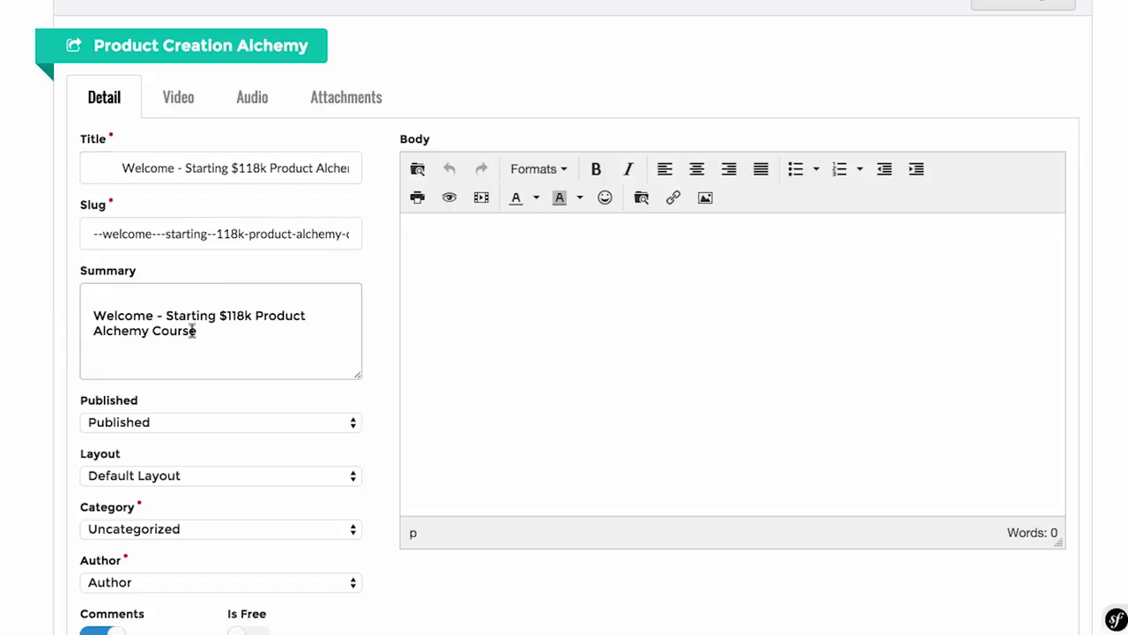
{"action": "left_click_drag", "start_coordinate": [93, 324], "coordinate": [84, 284]}
{"action": "key", "text": "BackSpace"}
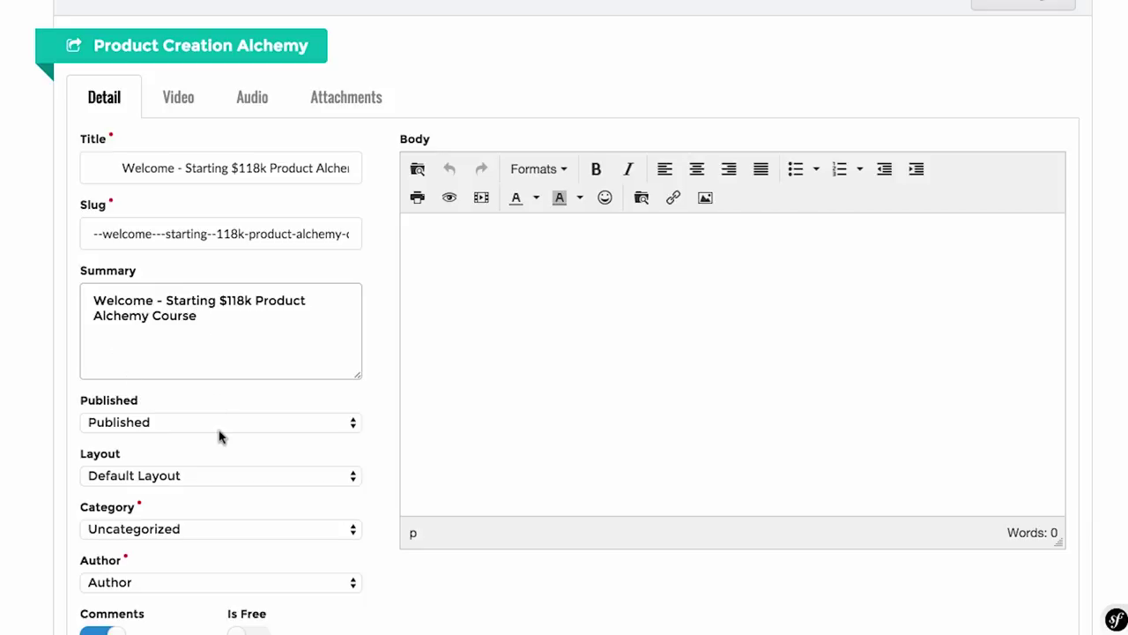
Step: Keep the Default Layout and file the page under the Basic category
{"action": "scroll", "coordinate": [219, 404], "scroll_direction": "down", "scroll_amount": 4}
{"action": "left_click", "coordinate": [209, 312]}
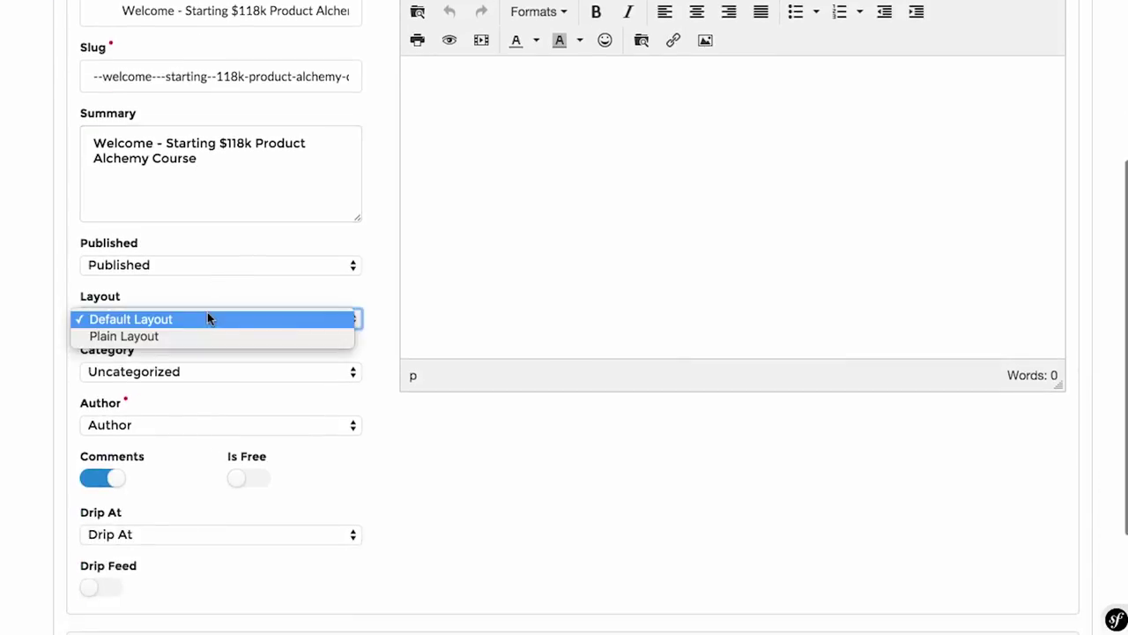
{"action": "left_click", "coordinate": [201, 330]}
{"action": "scroll", "coordinate": [202, 333], "scroll_direction": "up", "scroll_amount": 1}
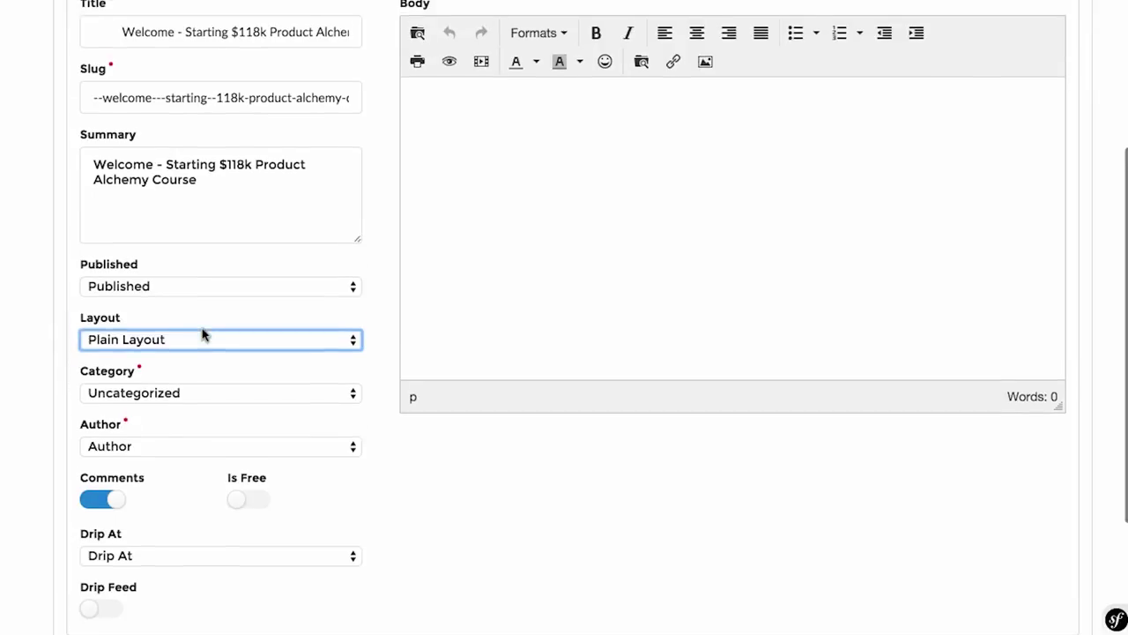
{"action": "left_click", "coordinate": [198, 336]}
{"action": "left_click", "coordinate": [198, 328]}
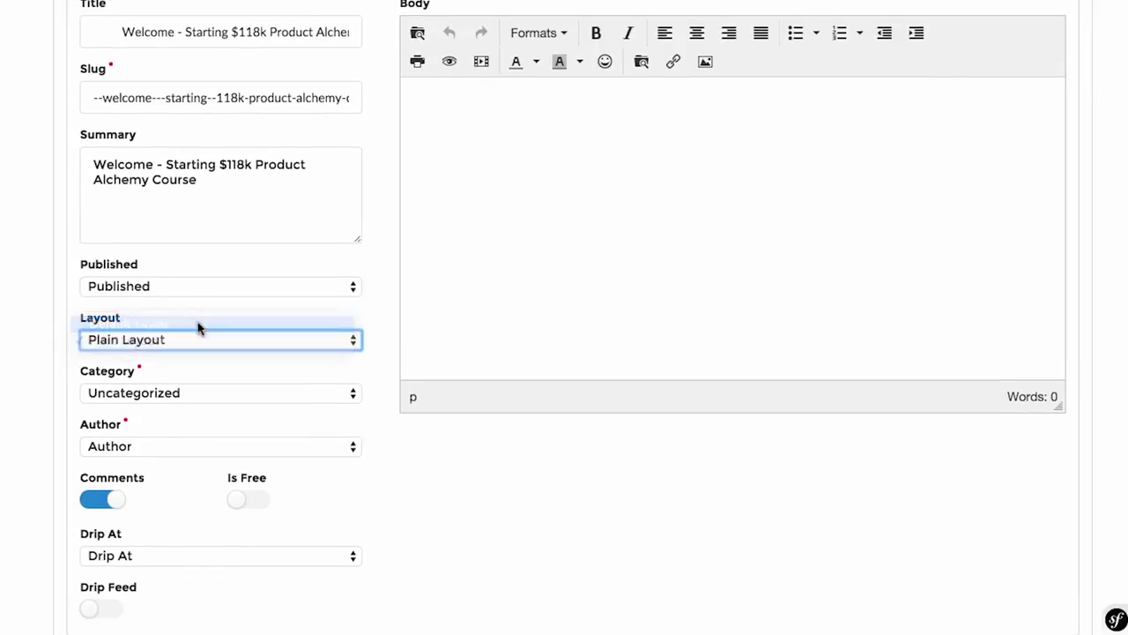
{"action": "left_click", "coordinate": [196, 392]}
{"action": "left_click", "coordinate": [193, 410]}
{"action": "left_click", "coordinate": [53, 415]}
Step: Make the site owner's account the author and centre-align the body text
{"action": "left_click", "coordinate": [231, 444]}
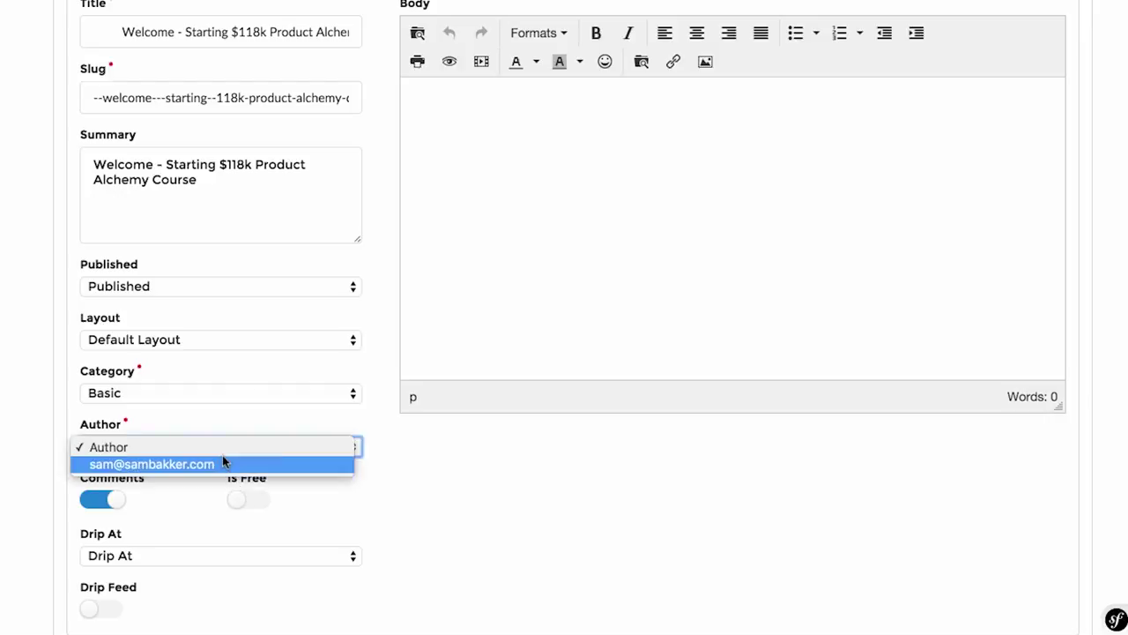
{"action": "left_click", "coordinate": [222, 462]}
{"action": "scroll", "coordinate": [171, 515], "scroll_direction": "up", "scroll_amount": 2}
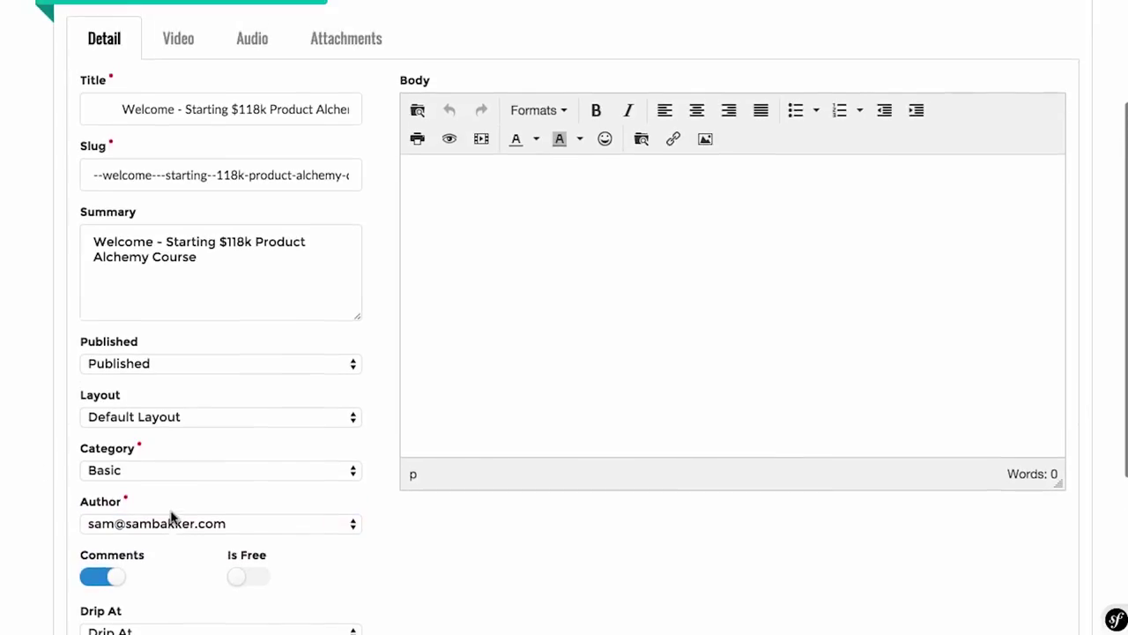
{"action": "scroll", "coordinate": [171, 515], "scroll_direction": "down", "scroll_amount": 3}
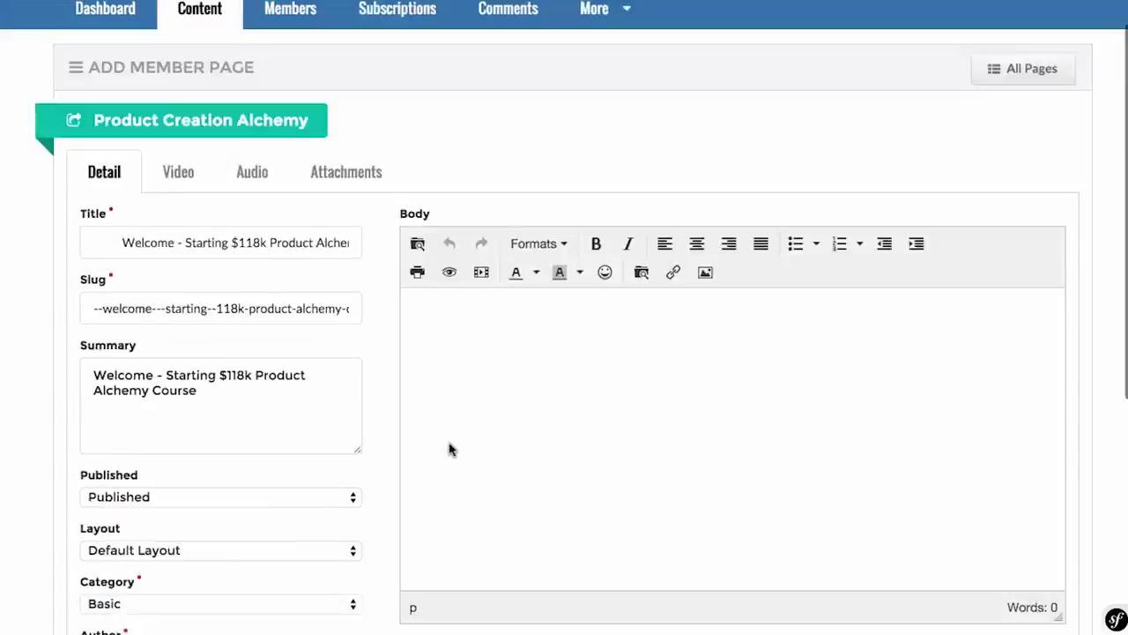
{"action": "scroll", "coordinate": [451, 447], "scroll_direction": "up", "scroll_amount": 4}
{"action": "left_click", "coordinate": [696, 300]}
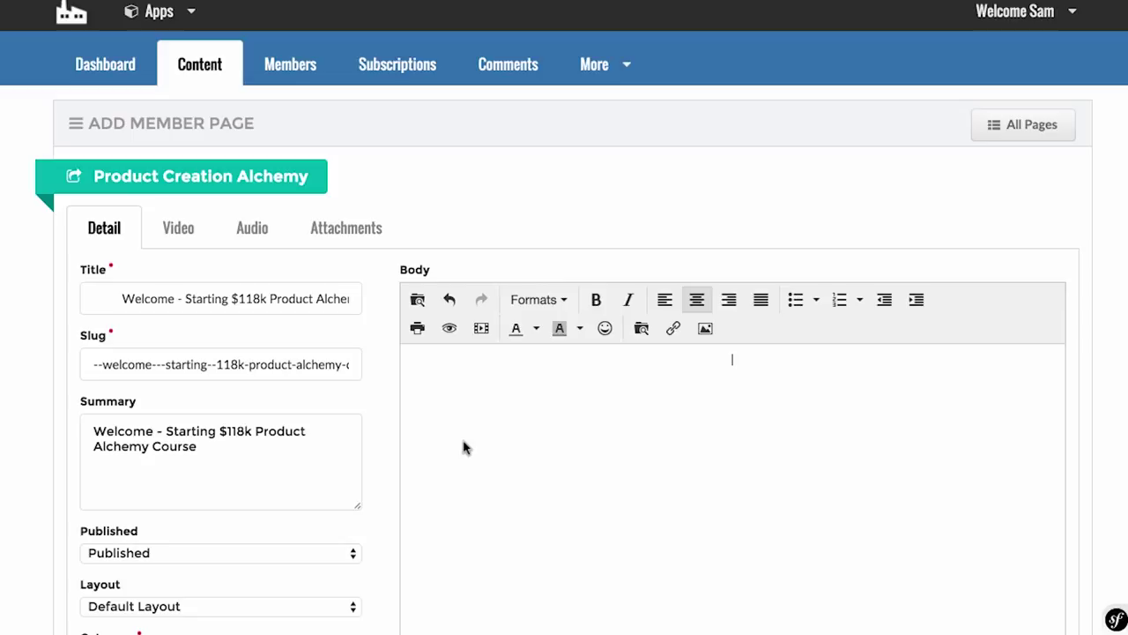
Step: Embed the Vimeo lesson video in the page body from its link
{"action": "left_click", "coordinate": [481, 328]}
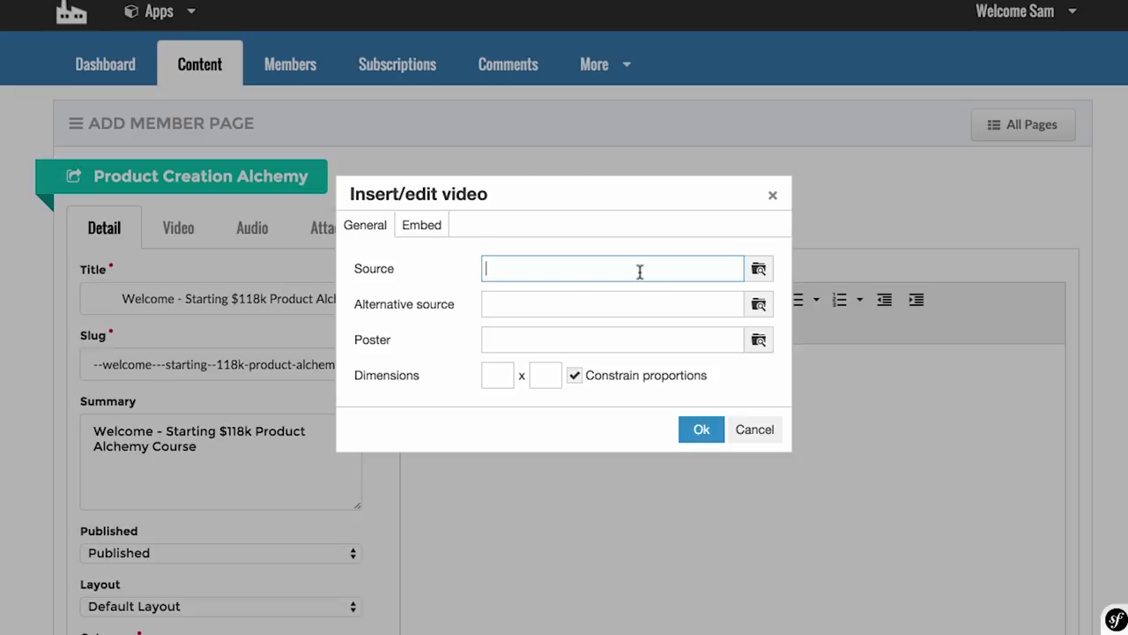
{"action": "type", "text": "https://player.vimeo.com/video/124927161"}
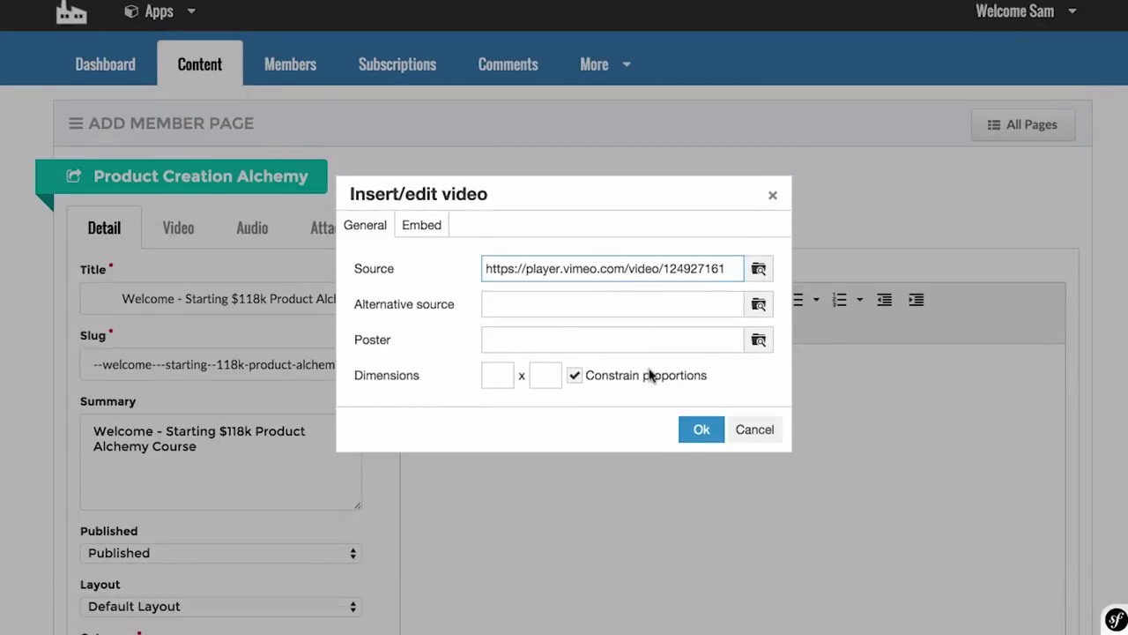
{"action": "left_click", "coordinate": [701, 428]}
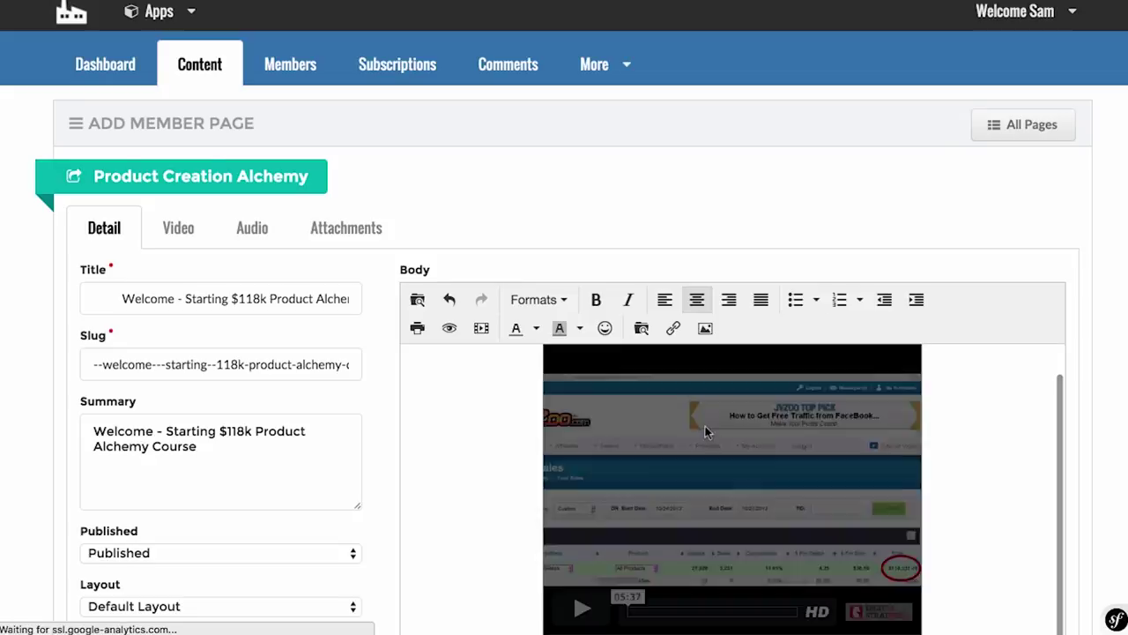
{"action": "scroll", "coordinate": [705, 430], "scroll_direction": "down", "scroll_amount": 2}
Step: Enlarge the embedded video to a width of 650
{"action": "left_click", "coordinate": [819, 431]}
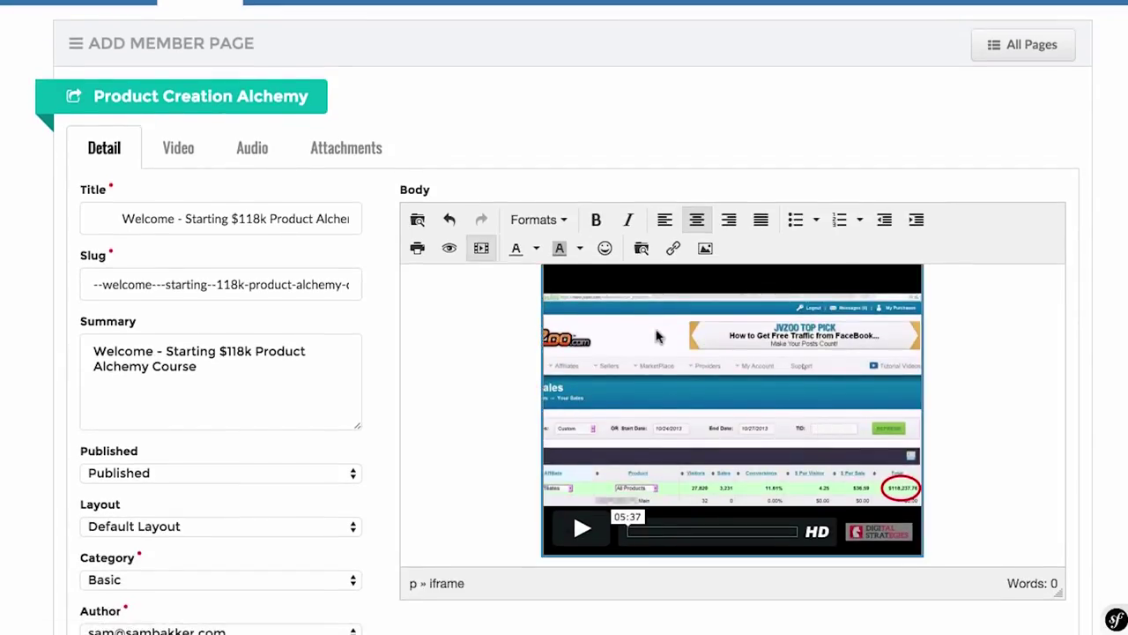
{"action": "left_click", "coordinate": [482, 246]}
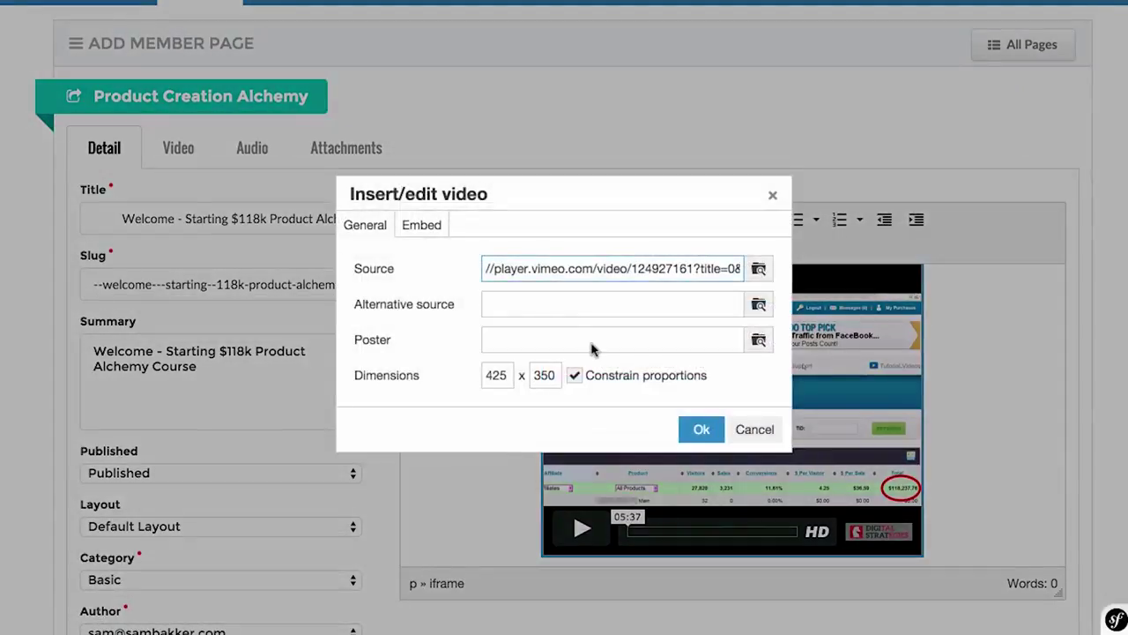
{"action": "left_click_drag", "start_coordinate": [510, 379], "coordinate": [479, 377]}
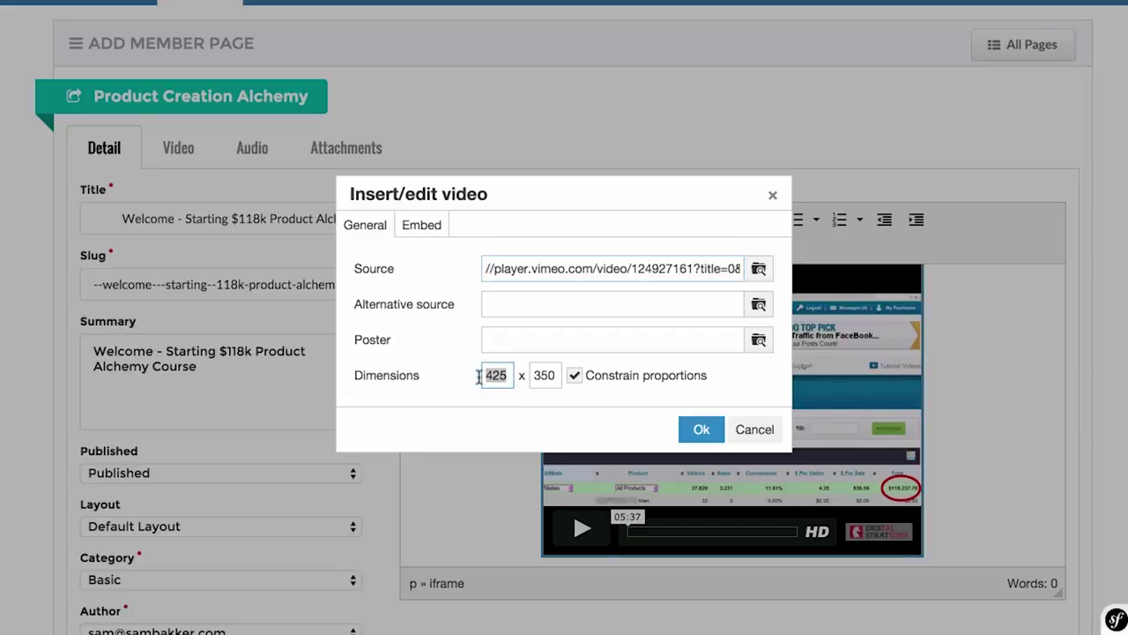
{"action": "type", "text": "6"}
{"action": "left_click", "coordinate": [547, 401]}
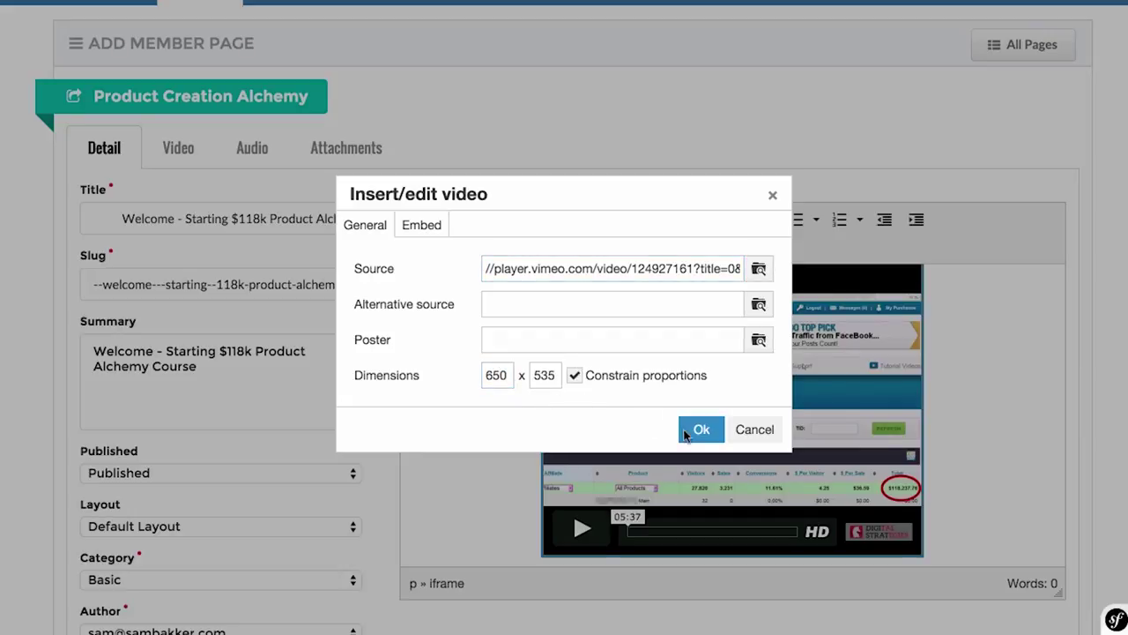
{"action": "left_click", "coordinate": [685, 433]}
{"action": "scroll", "coordinate": [737, 451], "scroll_direction": "up", "scroll_amount": 2}
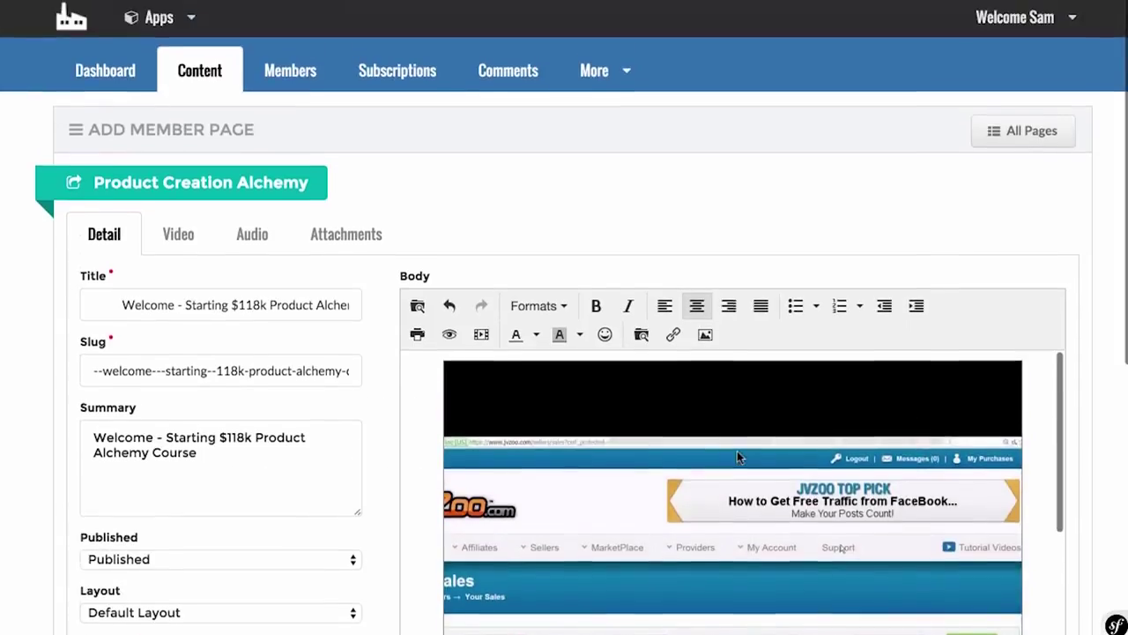
{"action": "scroll", "coordinate": [737, 451], "scroll_direction": "down", "scroll_amount": 3}
Step: Shrink the video to 453 wide, giving 453 × 535
{"action": "left_click", "coordinate": [483, 328]}
{"action": "left_click_drag", "start_coordinate": [511, 376], "coordinate": [475, 377]}
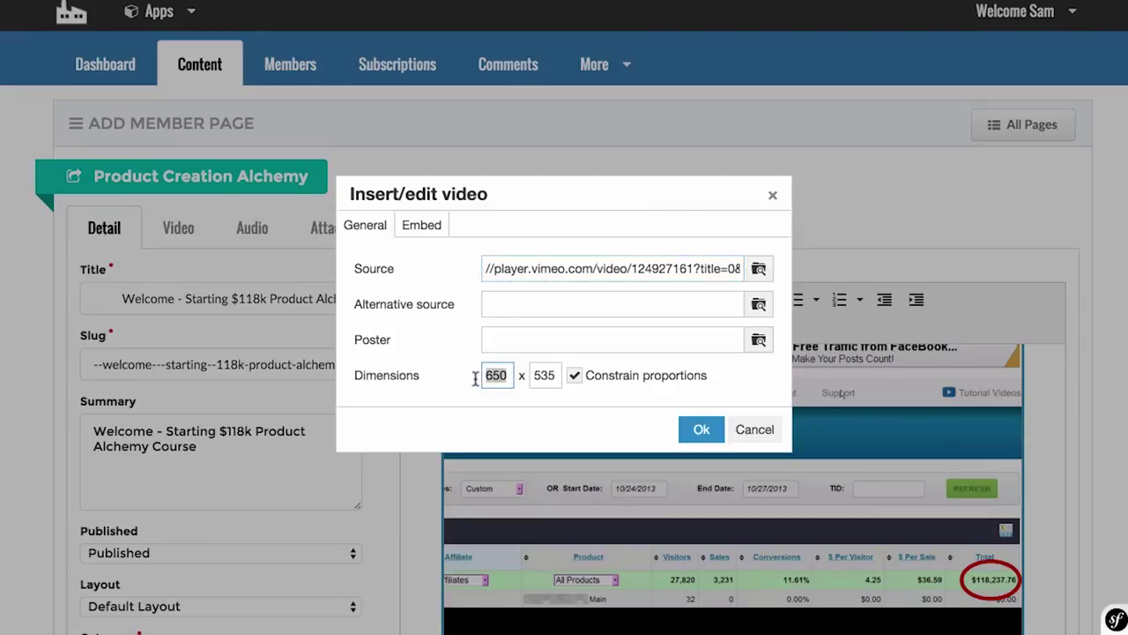
{"action": "type", "text": "453"}
{"action": "left_click", "coordinate": [687, 424]}
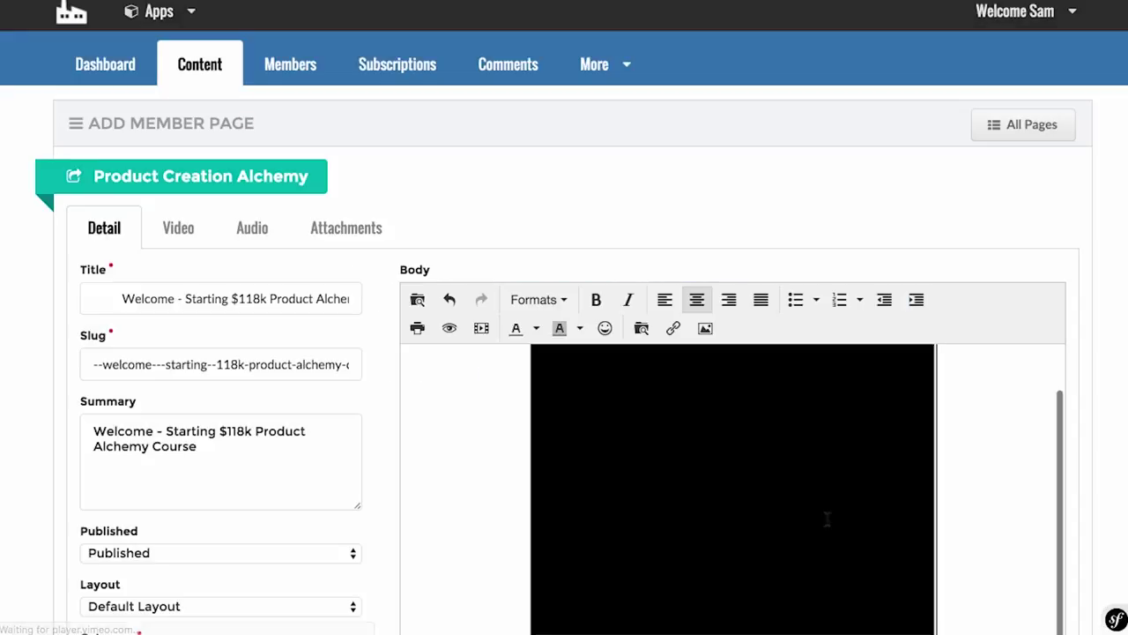
{"action": "scroll", "coordinate": [827, 518], "scroll_direction": "down", "scroll_amount": 1}
{"action": "scroll", "coordinate": [827, 520], "scroll_direction": "down", "scroll_amount": 1}
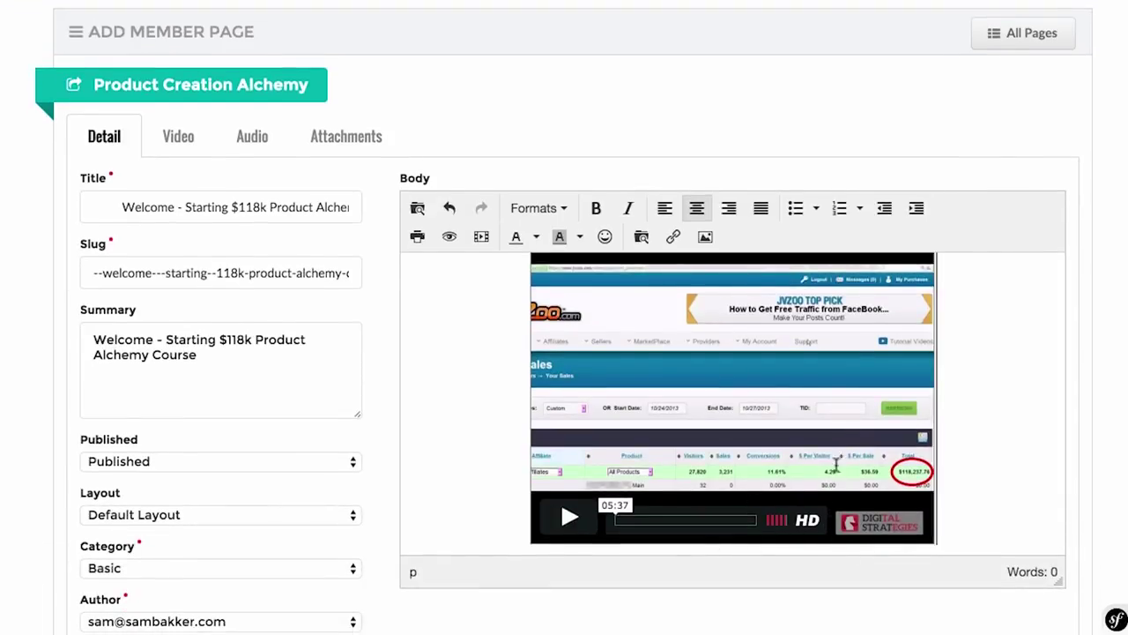
Step: Add a bold 'WElcomme To Member Factory :)' line below the video
{"action": "key", "text": "Return"}
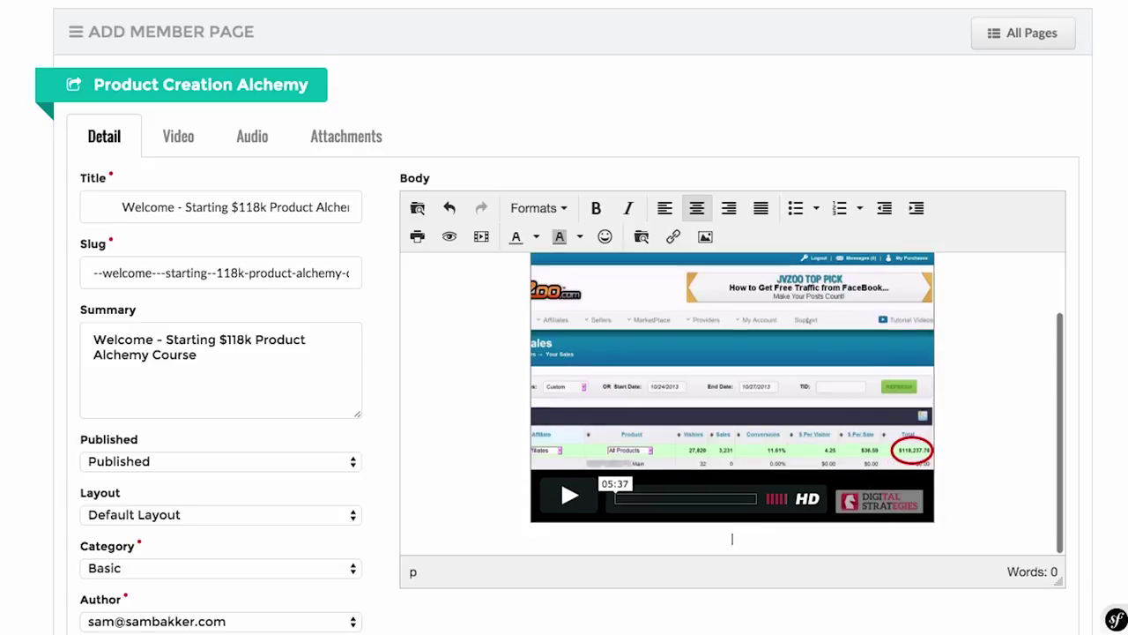
{"action": "type", "text": "Vid"}
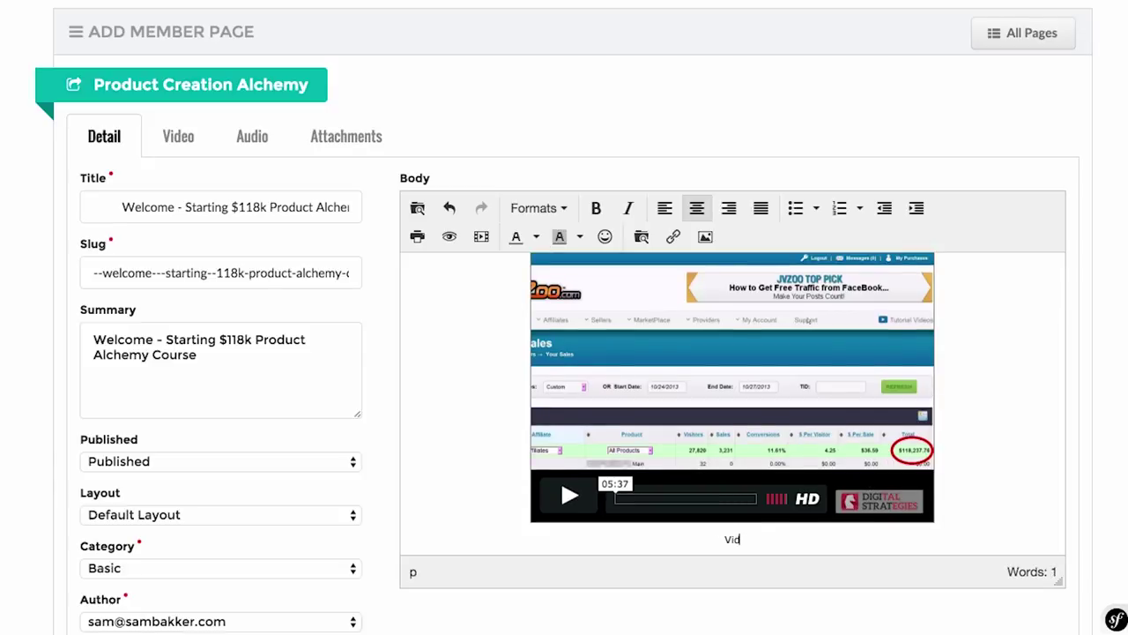
{"action": "key", "text": "BackSpace"}
{"action": "type", "text": "WElcomme To Member Factory :)"}
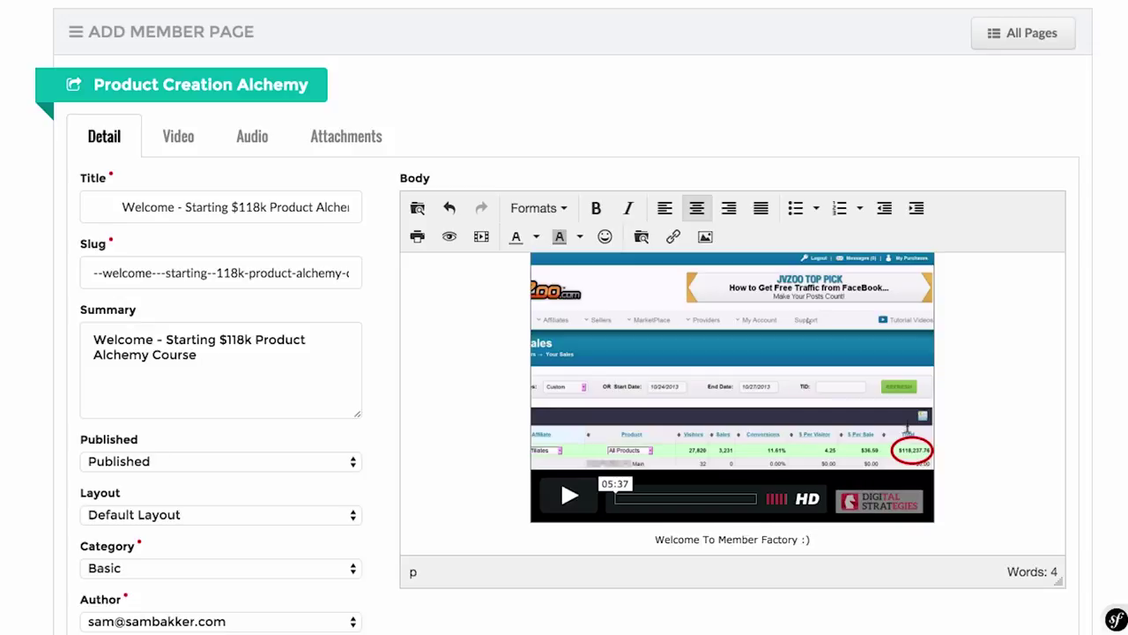
{"action": "scroll", "coordinate": [829, 456], "scroll_direction": "down", "scroll_amount": 1}
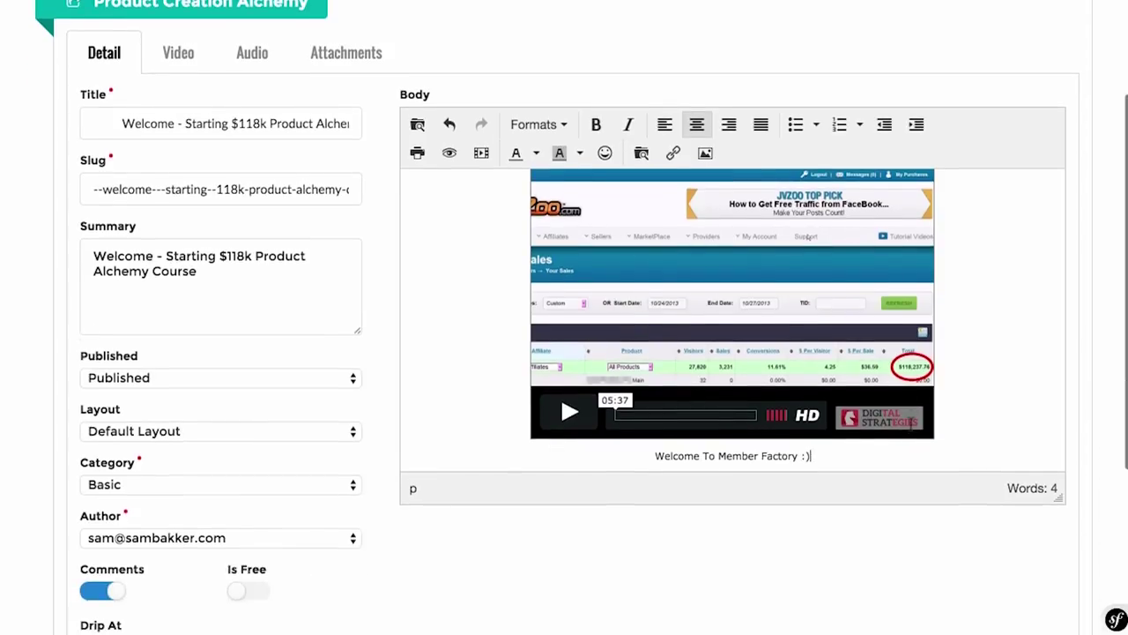
{"action": "left_click_drag", "start_coordinate": [818, 456], "coordinate": [647, 456]}
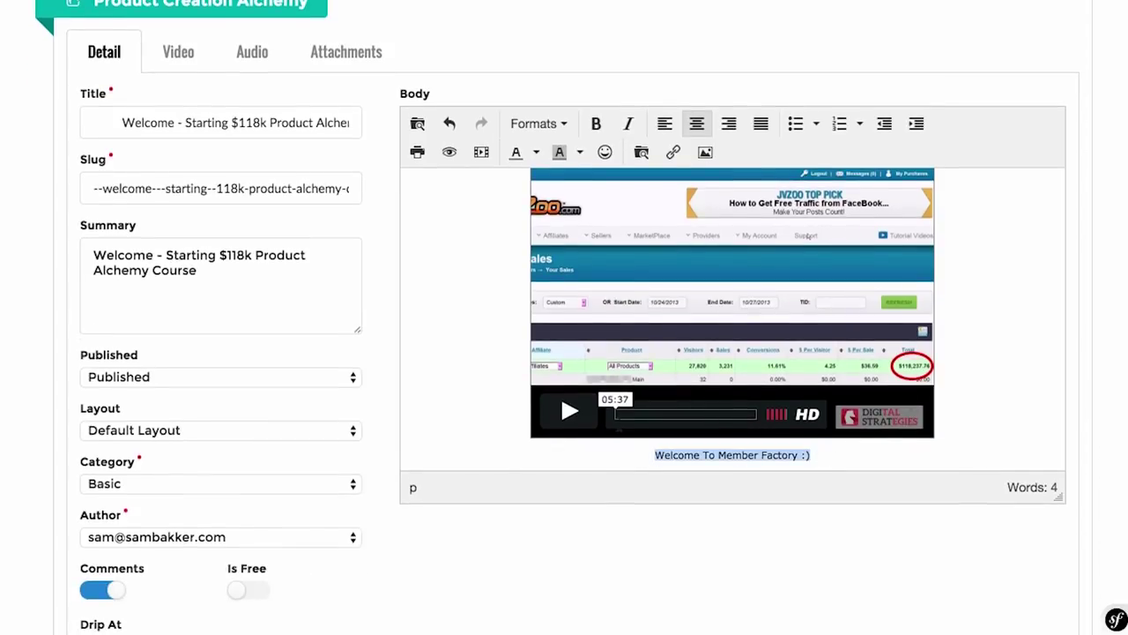
{"action": "left_click", "coordinate": [596, 124]}
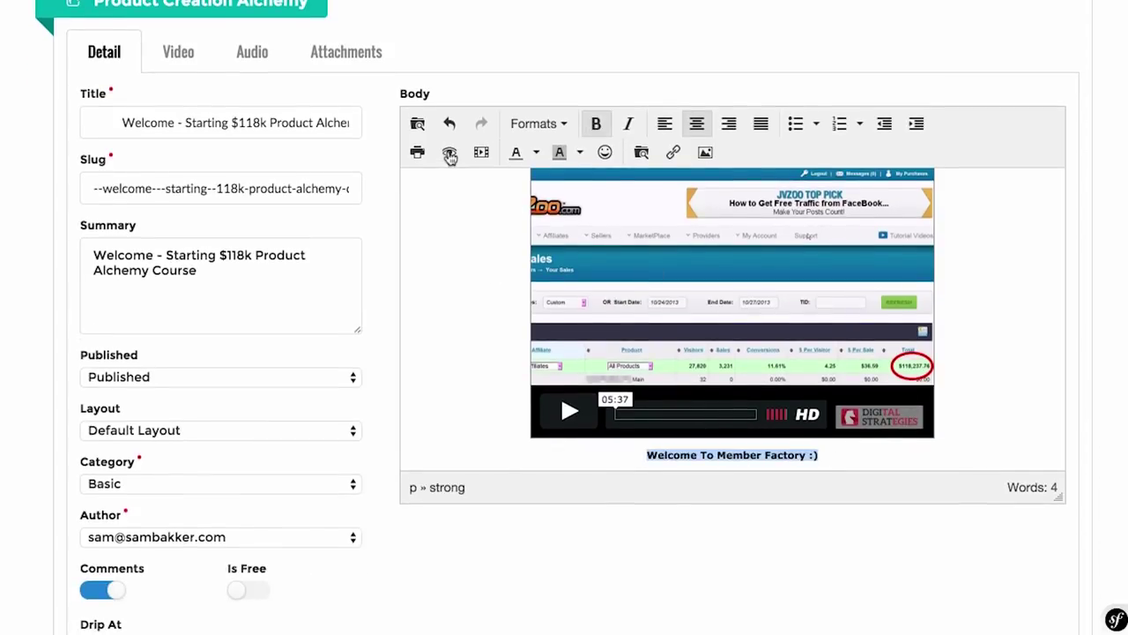
{"action": "left_click", "coordinate": [849, 459]}
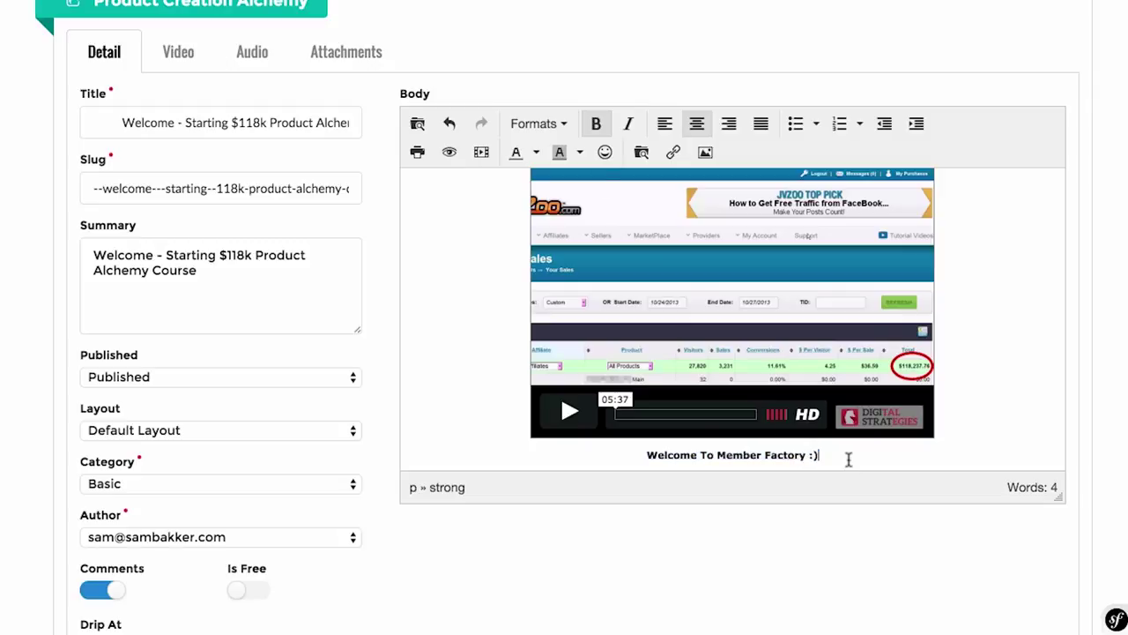
Step: Save the welcome page
{"action": "scroll", "coordinate": [705, 318], "scroll_direction": "up", "scroll_amount": 2}
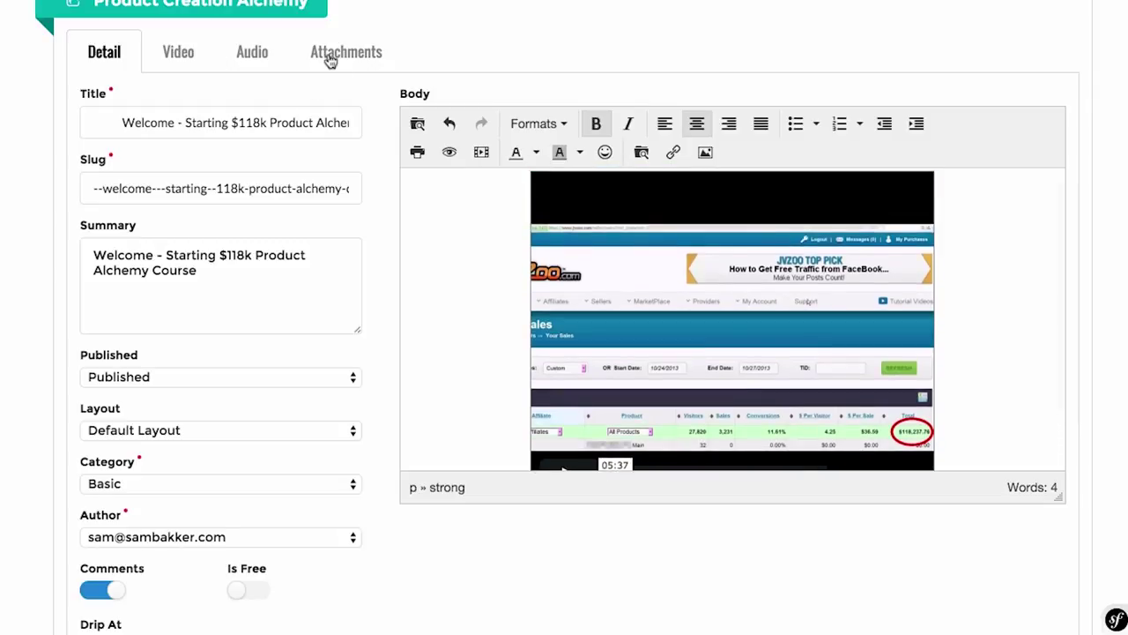
{"action": "scroll", "coordinate": [194, 324], "scroll_direction": "down", "scroll_amount": 5}
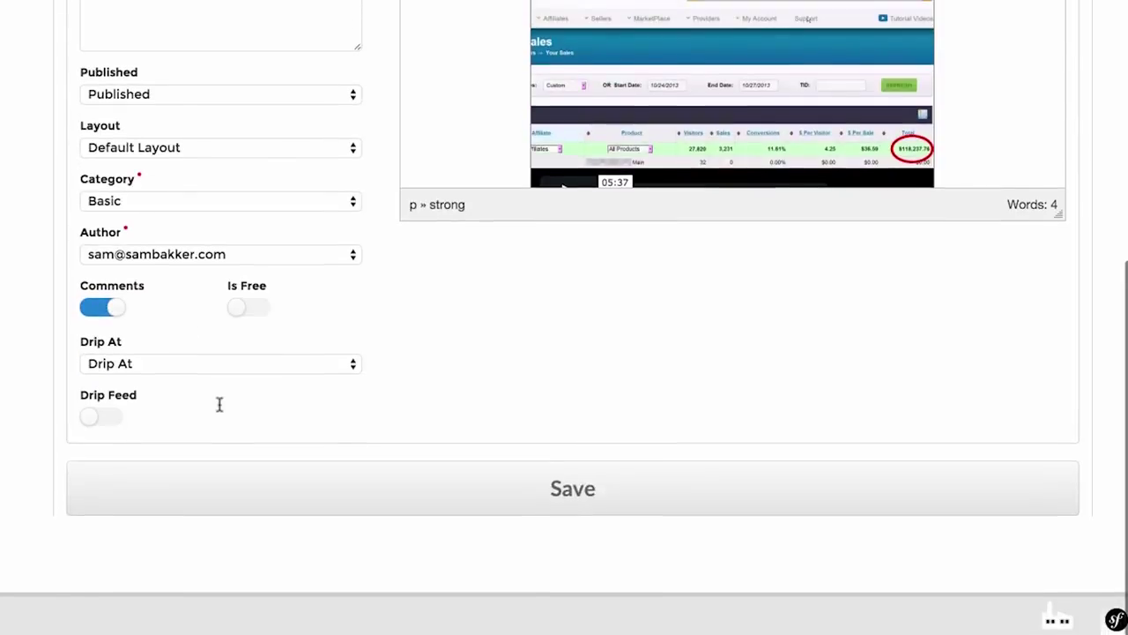
{"action": "scroll", "coordinate": [792, 413], "scroll_direction": "up", "scroll_amount": 5}
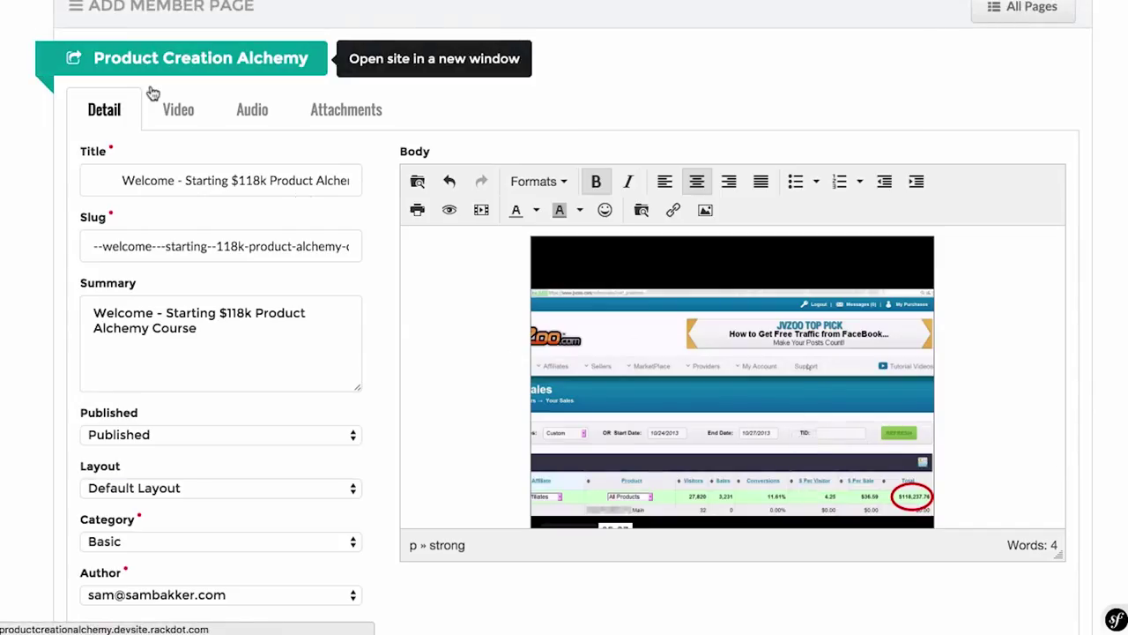
{"action": "scroll", "coordinate": [267, 282], "scroll_direction": "down", "scroll_amount": 6}
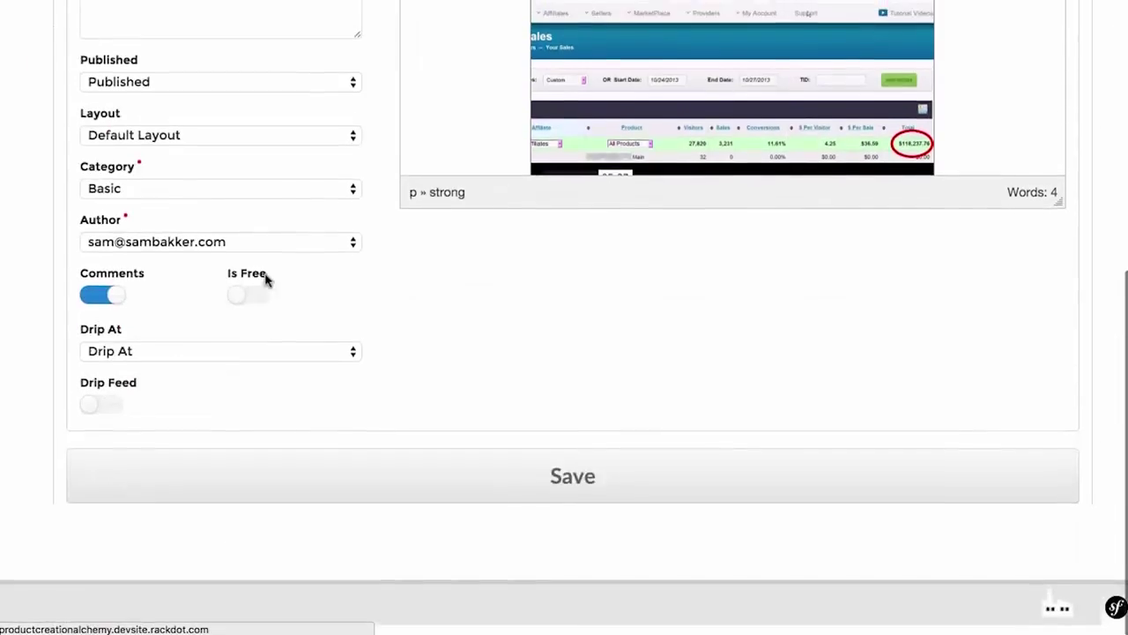
{"action": "left_click", "coordinate": [365, 488]}
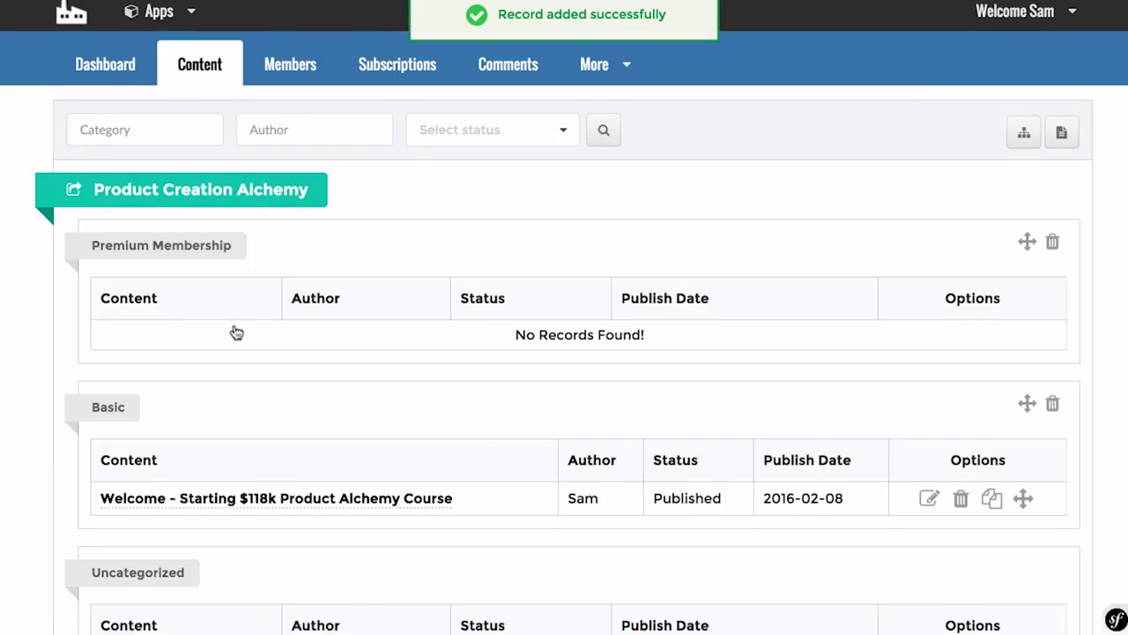
Step: Reopen the welcome lesson and check its attachments, audio and video sections
{"action": "left_click", "coordinate": [929, 497]}
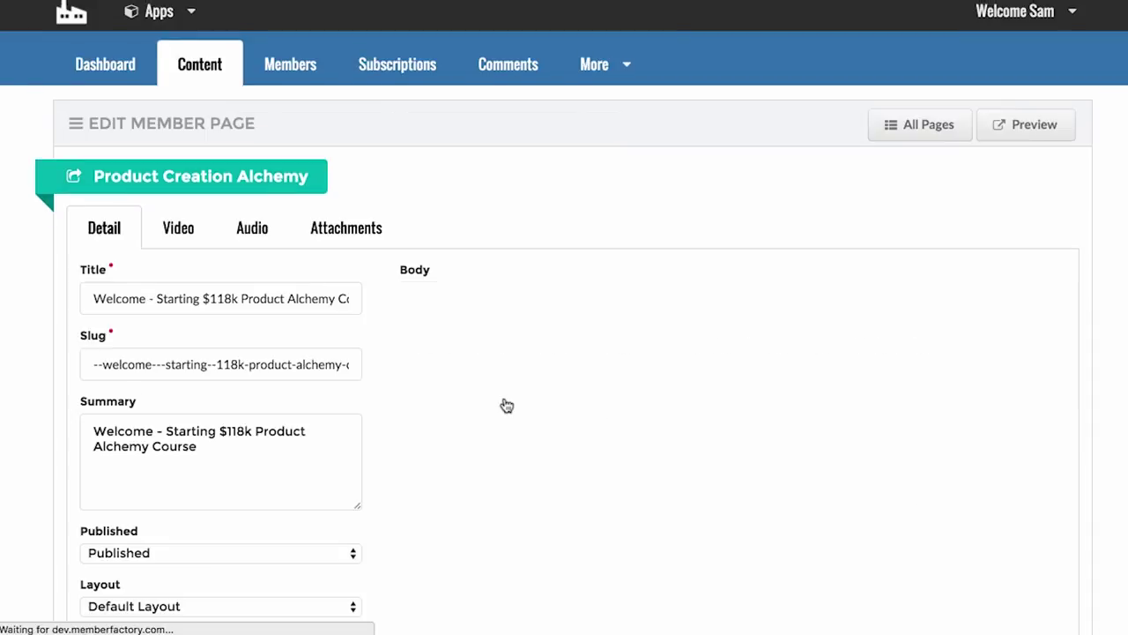
{"action": "scroll", "coordinate": [320, 292], "scroll_direction": "down", "scroll_amount": 1}
{"action": "left_click", "coordinate": [349, 157]}
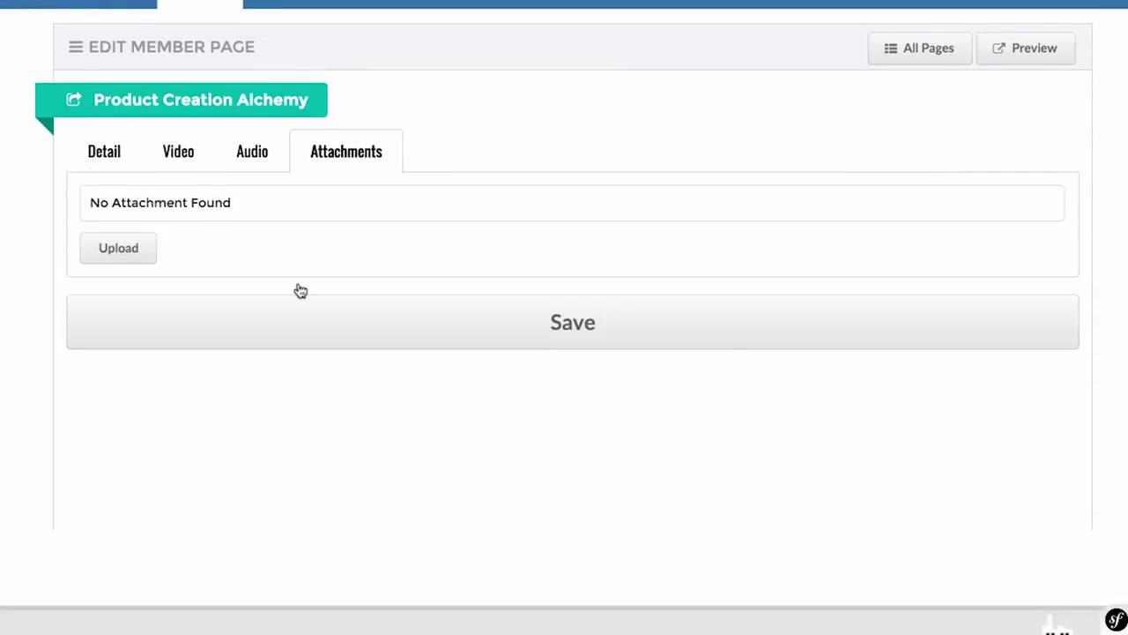
{"action": "scroll", "coordinate": [297, 290], "scroll_direction": "down", "scroll_amount": 1}
{"action": "left_click", "coordinate": [255, 141]}
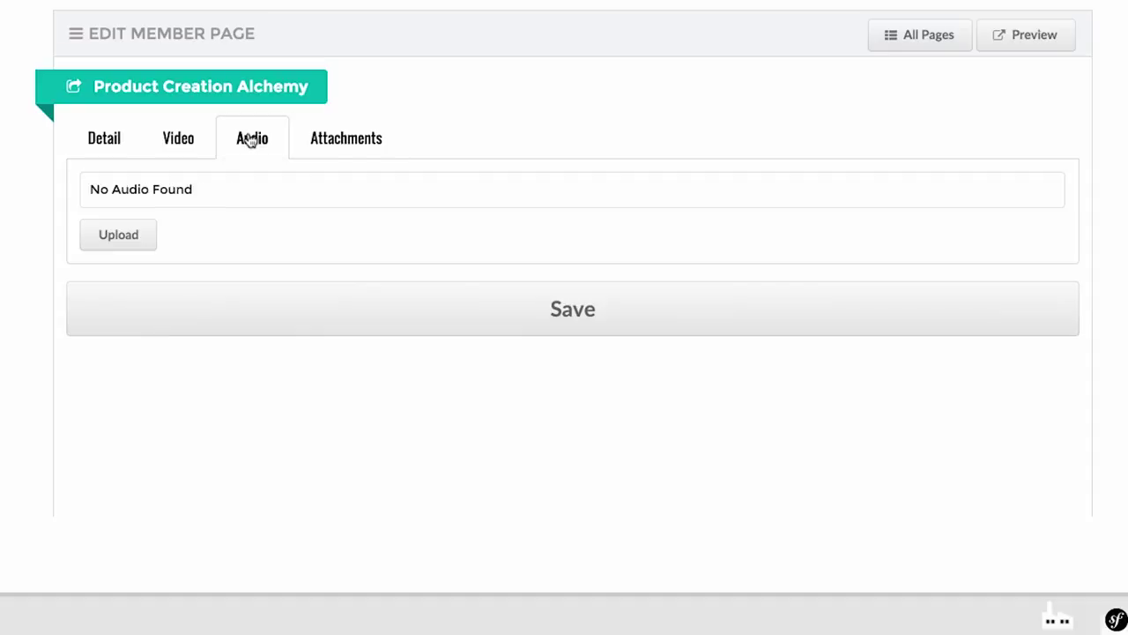
{"action": "left_click", "coordinate": [185, 143]}
{"action": "left_click", "coordinate": [102, 148]}
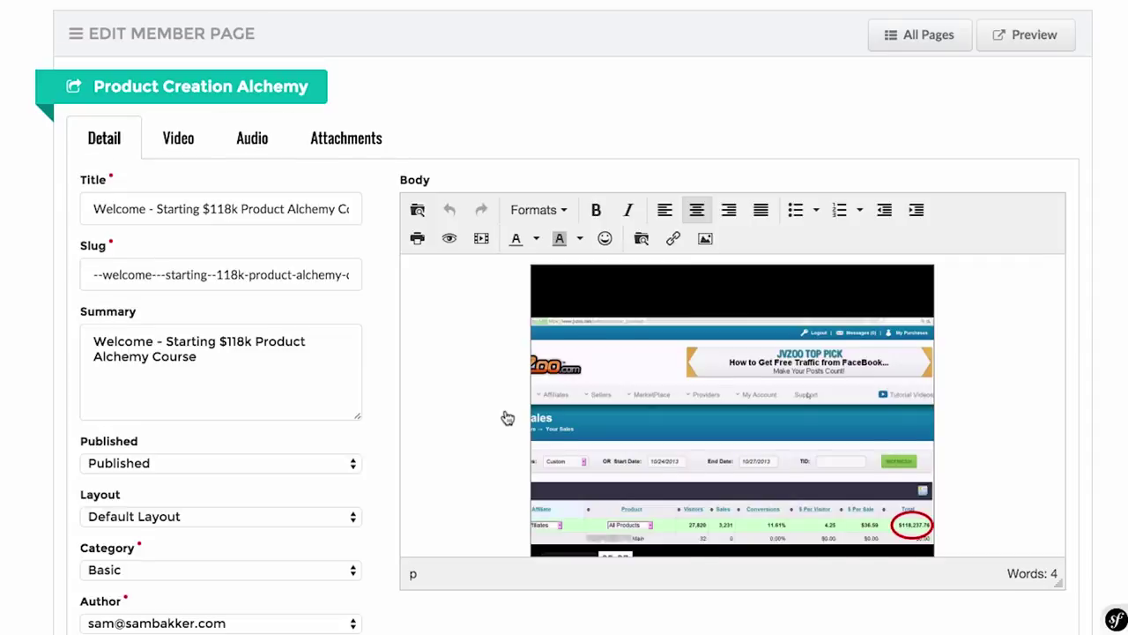
Step: Re-save the welcome lesson page from the bottom of the form
{"action": "scroll", "coordinate": [504, 416], "scroll_direction": "down", "scroll_amount": 3}
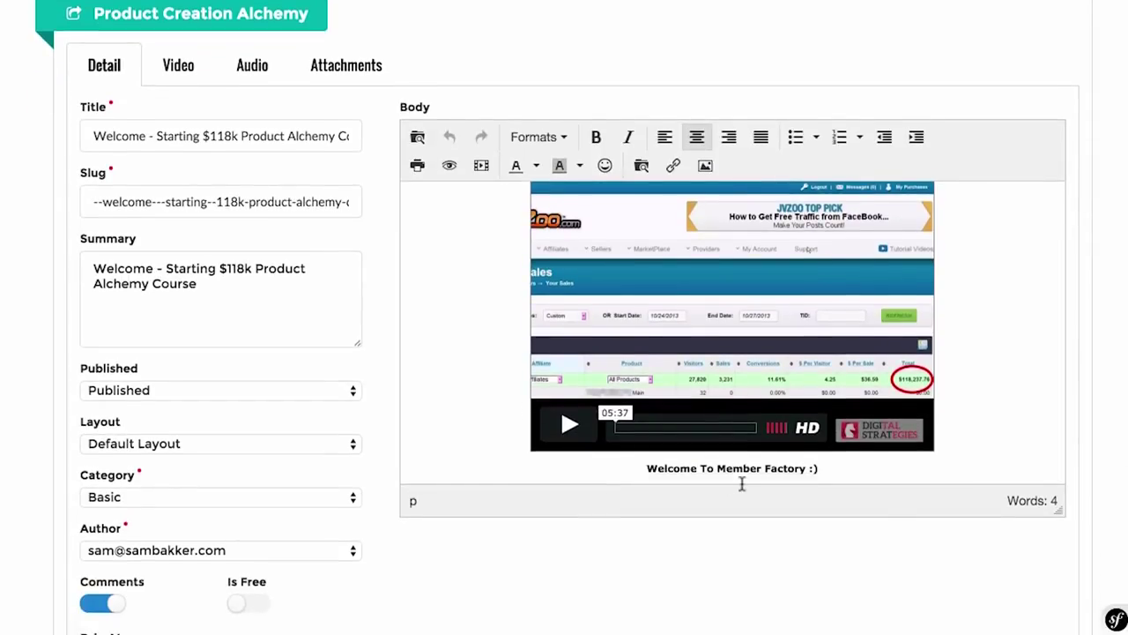
{"action": "scroll", "coordinate": [742, 484], "scroll_direction": "up", "scroll_amount": 3}
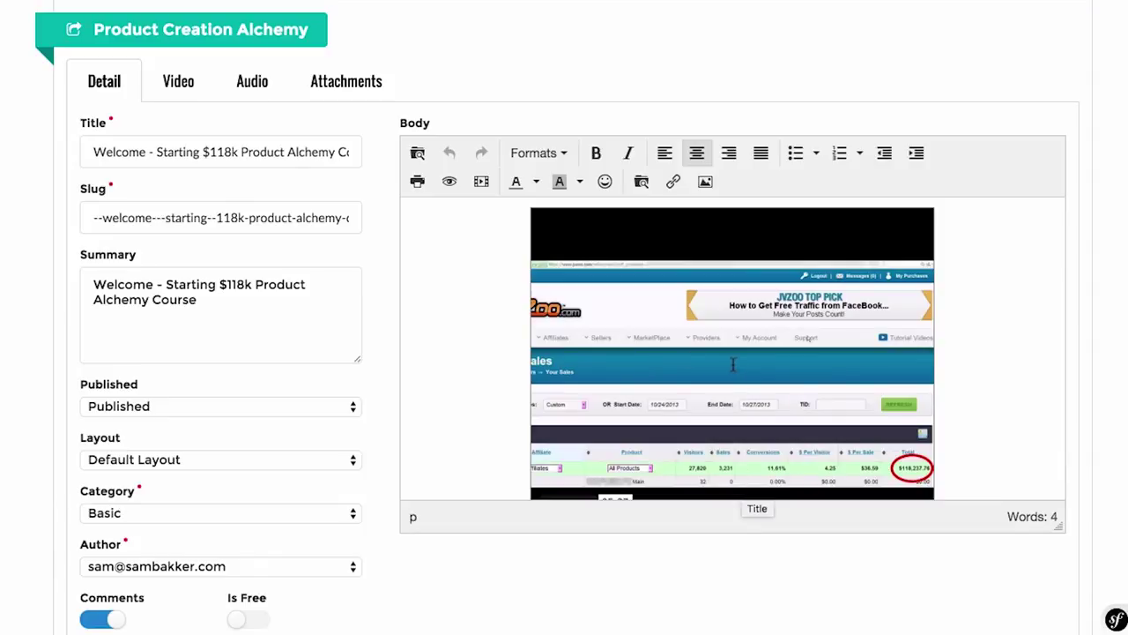
{"action": "scroll", "coordinate": [369, 296], "scroll_direction": "down", "scroll_amount": 5}
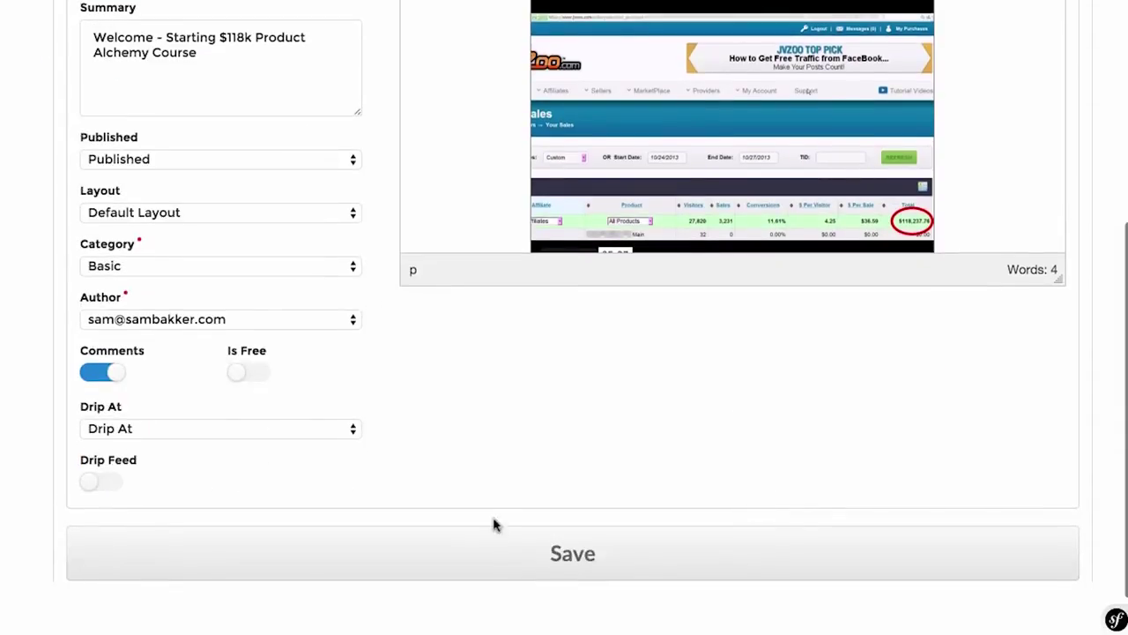
{"action": "left_click", "coordinate": [500, 565]}
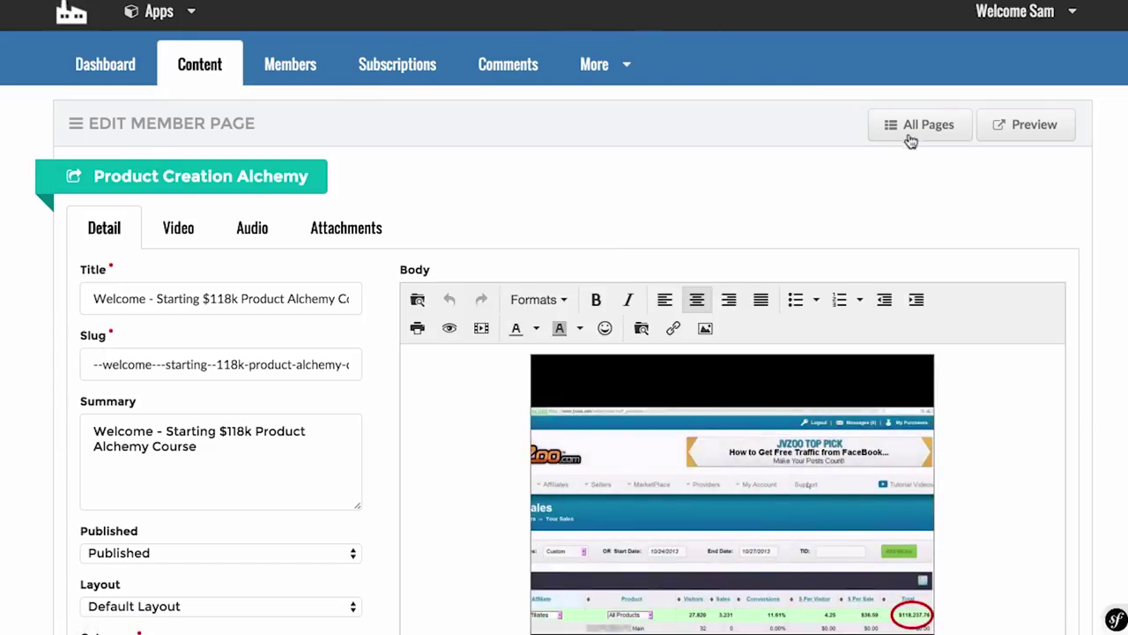
Step: Move Basic above Premium Membership in All Pages and reopen the welcome lesson
{"action": "left_click", "coordinate": [912, 132]}
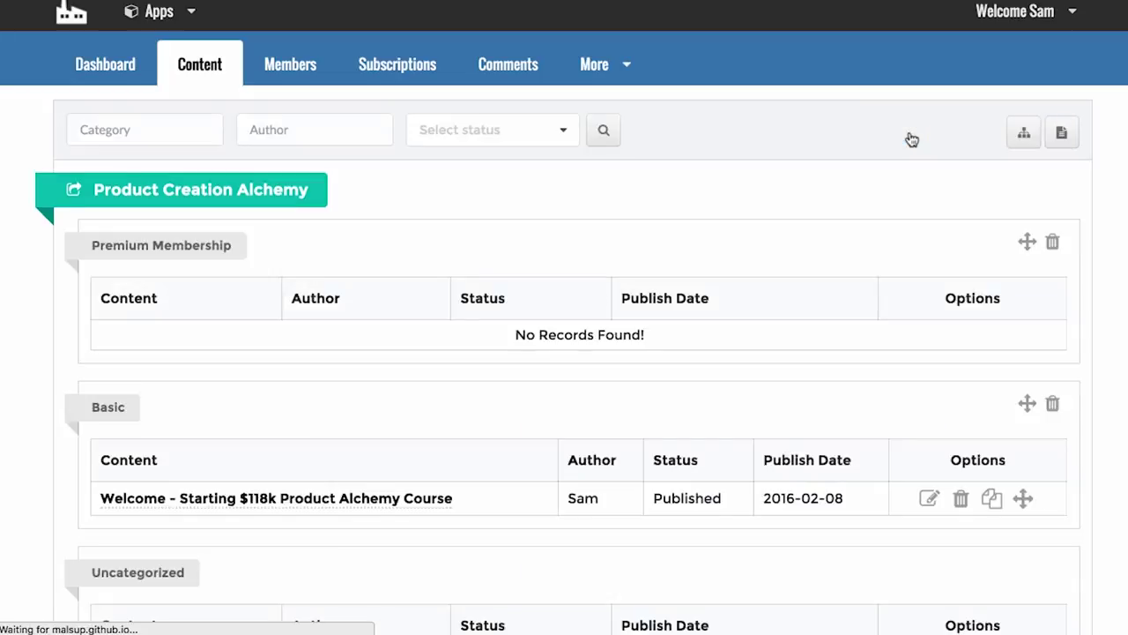
{"action": "scroll", "coordinate": [635, 373], "scroll_direction": "down", "scroll_amount": 3}
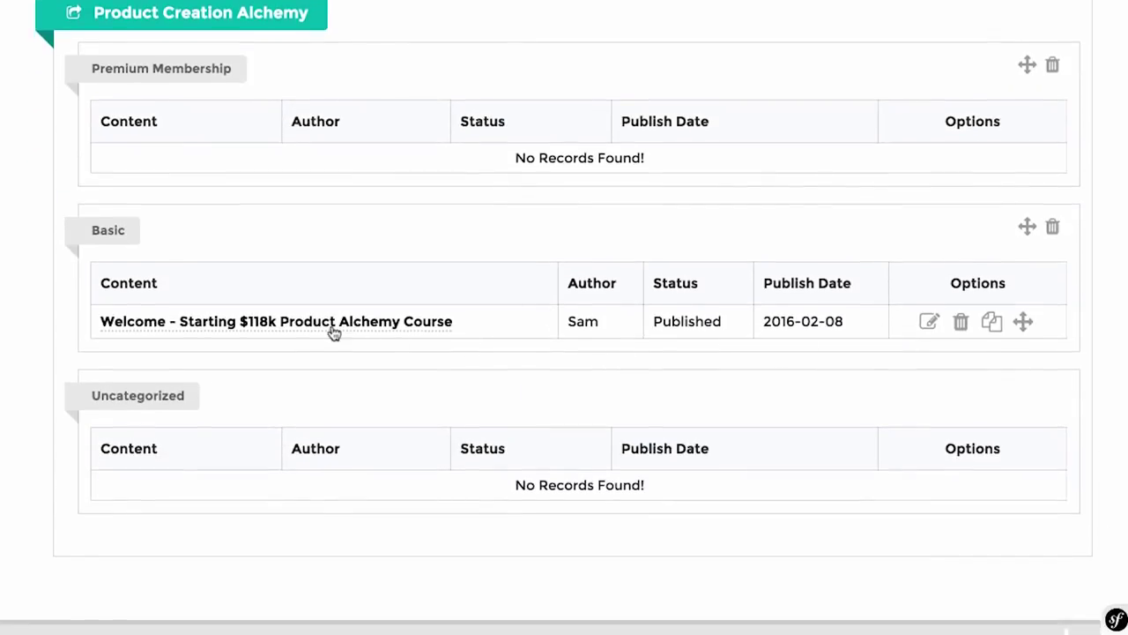
{"action": "scroll", "coordinate": [168, 335], "scroll_direction": "up", "scroll_amount": 2}
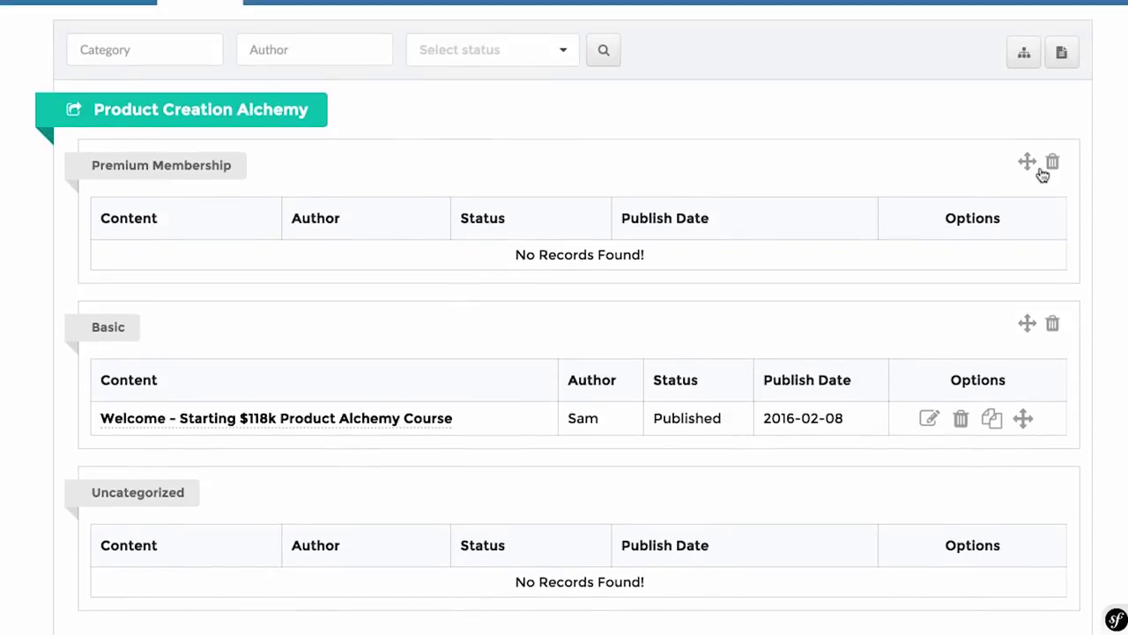
{"action": "left_click_drag", "start_coordinate": [1027, 163], "coordinate": [1027, 388]}
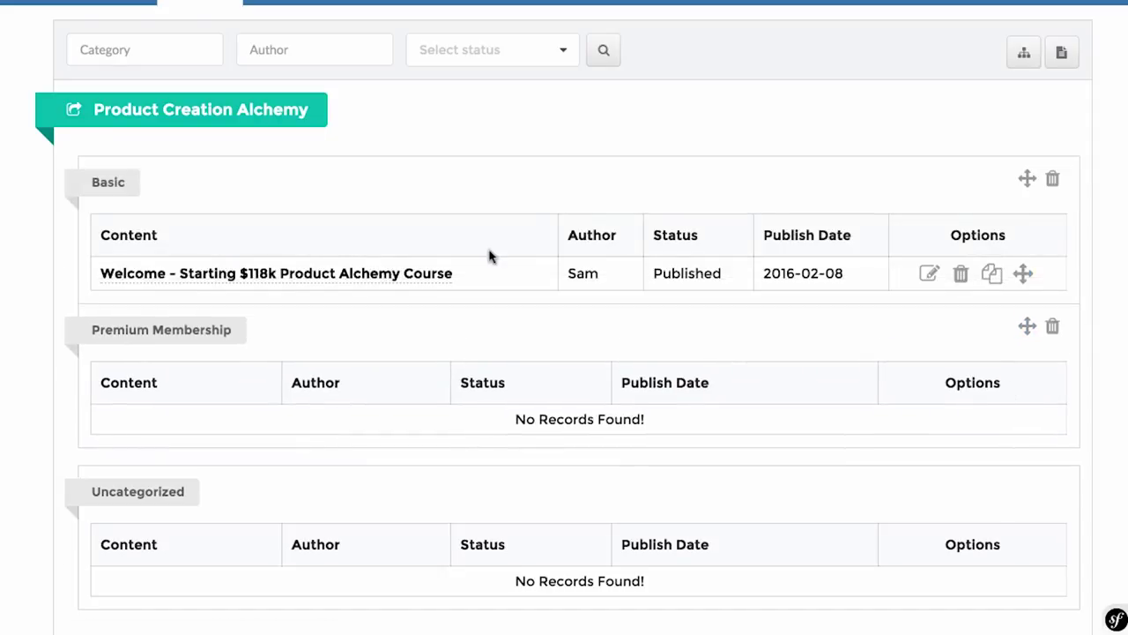
{"action": "left_click", "coordinate": [929, 274]}
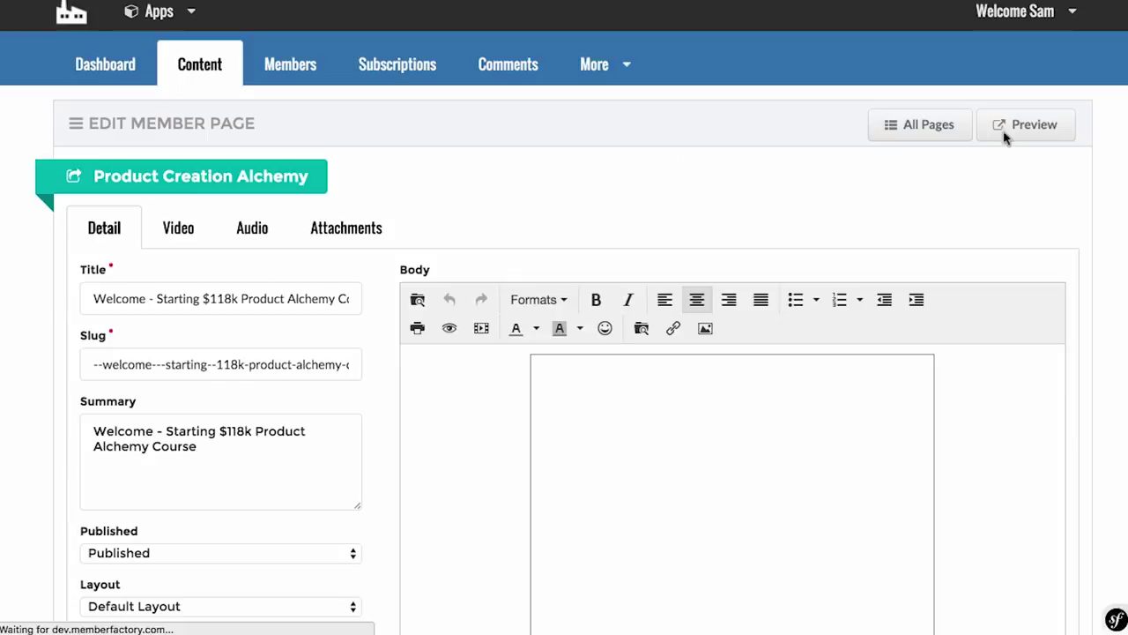
{"action": "left_click", "coordinate": [999, 128]}
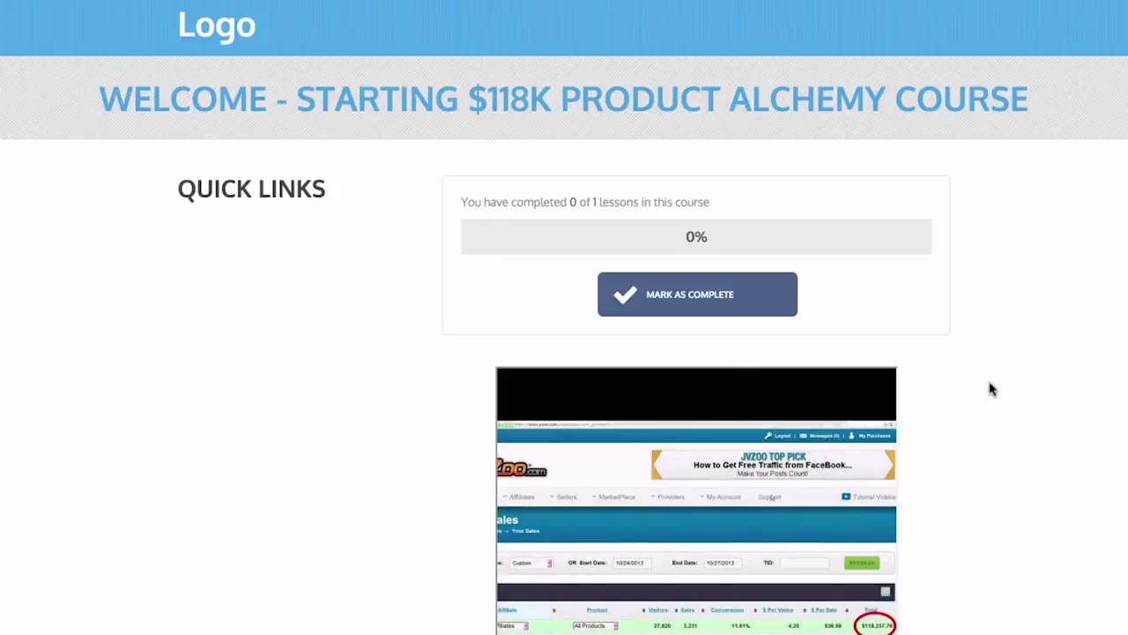
{"action": "scroll", "coordinate": [990, 388], "scroll_direction": "down", "scroll_amount": 2}
{"action": "scroll", "coordinate": [990, 388], "scroll_direction": "down", "scroll_amount": 4}
{"action": "scroll", "coordinate": [990, 388], "scroll_direction": "up", "scroll_amount": 6}
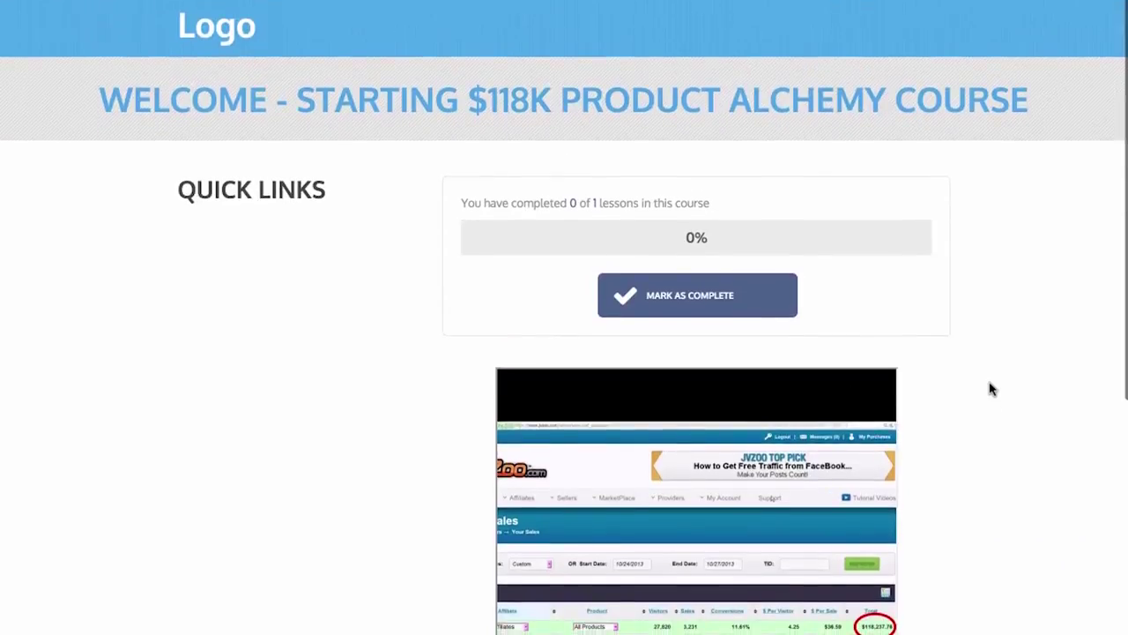
{"action": "scroll", "coordinate": [990, 387], "scroll_direction": "down", "scroll_amount": 3}
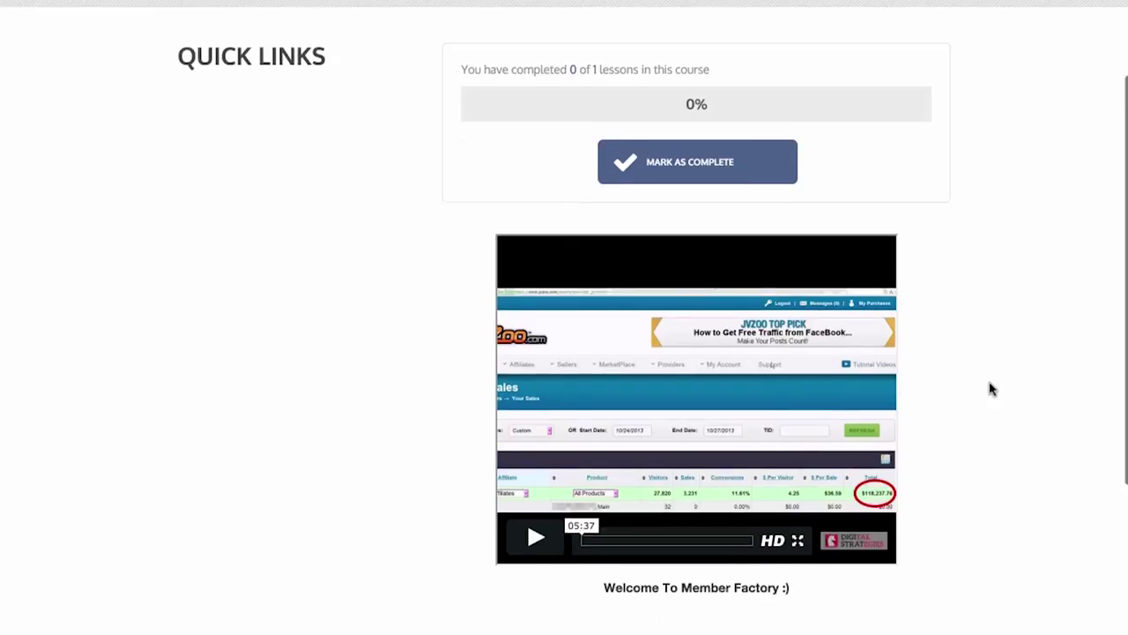
{"action": "left_click", "coordinate": [538, 476]}
{"action": "left_click", "coordinate": [537, 474]}
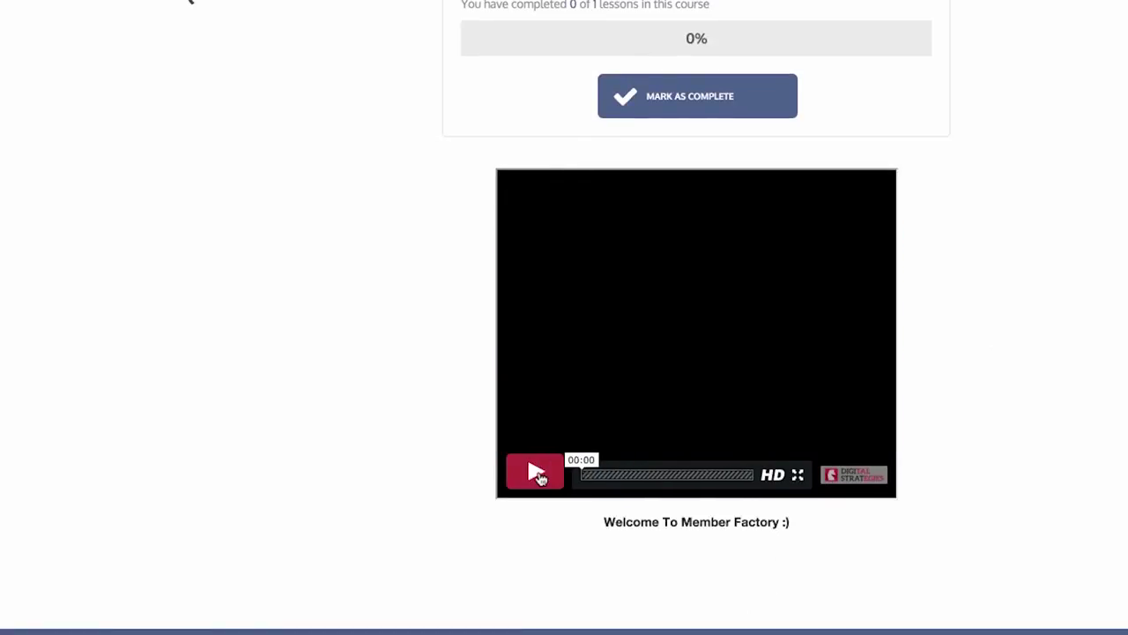
{"action": "scroll", "coordinate": [582, 524], "scroll_direction": "down", "scroll_amount": 2}
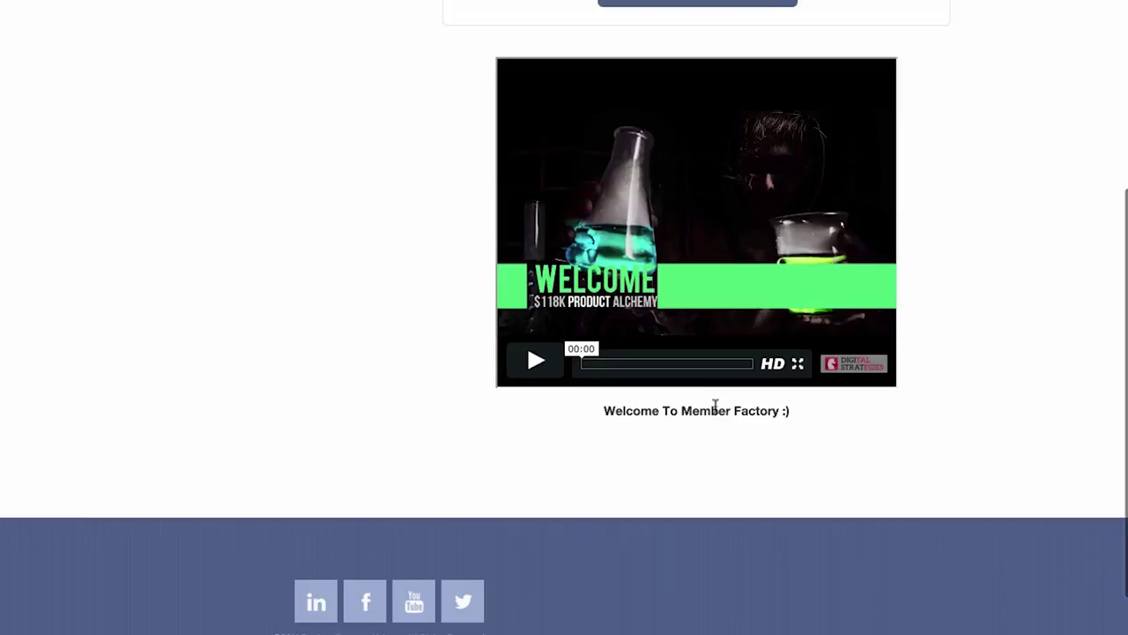
{"action": "scroll", "coordinate": [396, 460], "scroll_direction": "down", "scroll_amount": 1}
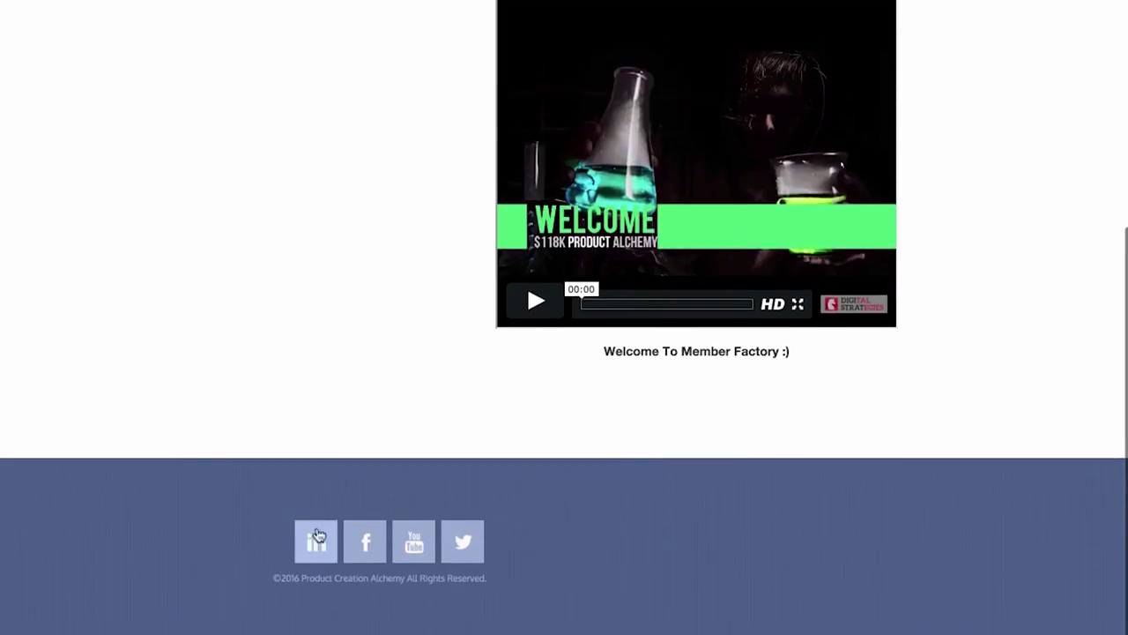
{"action": "scroll", "coordinate": [473, 555], "scroll_direction": "up", "scroll_amount": 2}
{"action": "scroll", "coordinate": [476, 553], "scroll_direction": "up", "scroll_amount": 3}
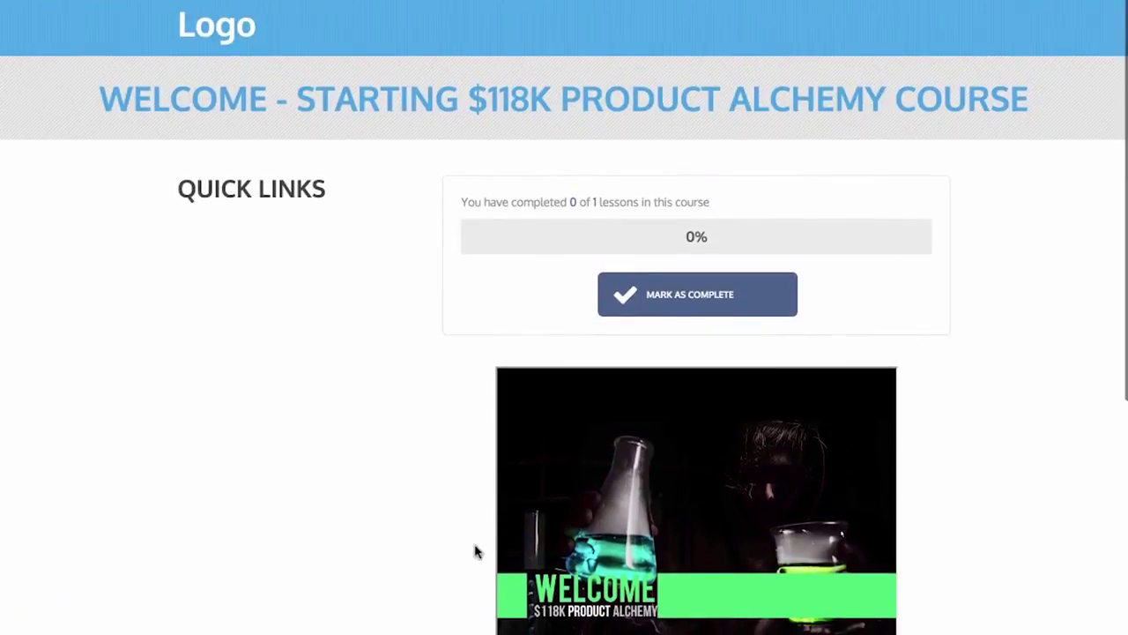
{"action": "left_click", "coordinate": [108, 3]}
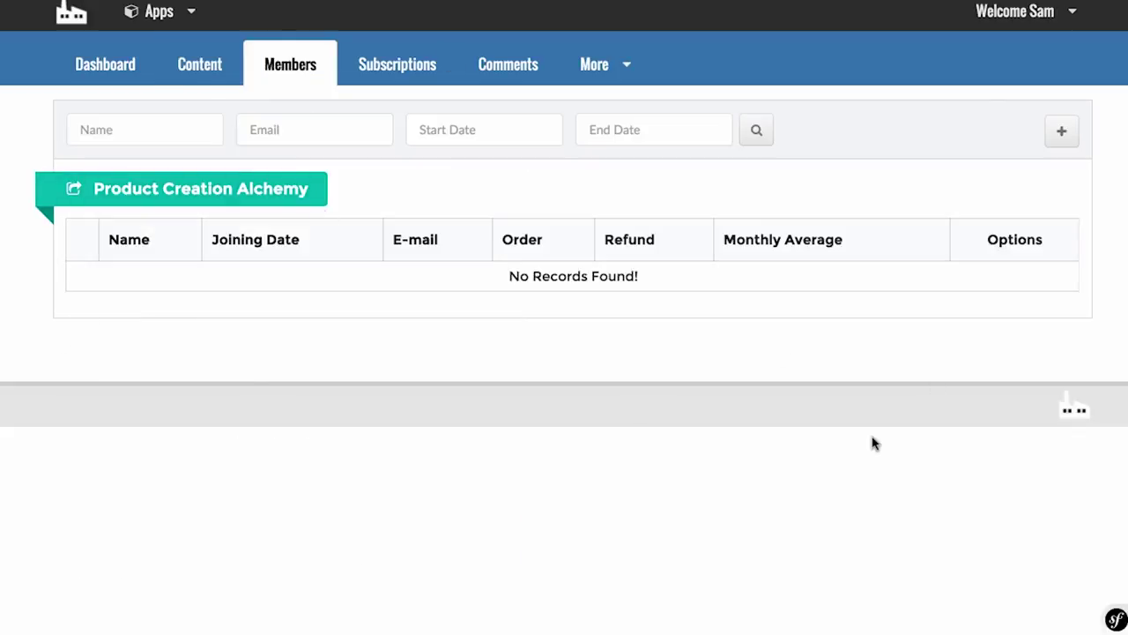
Step: Open the Add Member form and try its gateway, email, country, amount, fee and date fields
{"action": "left_click", "coordinate": [1063, 132]}
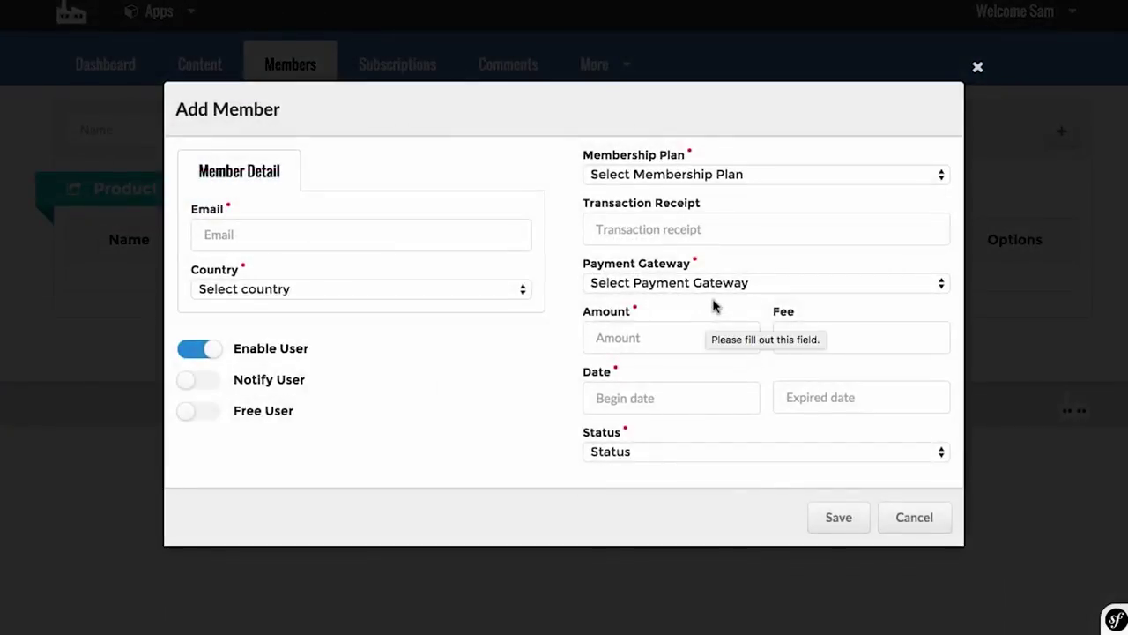
{"action": "left_click", "coordinate": [499, 389]}
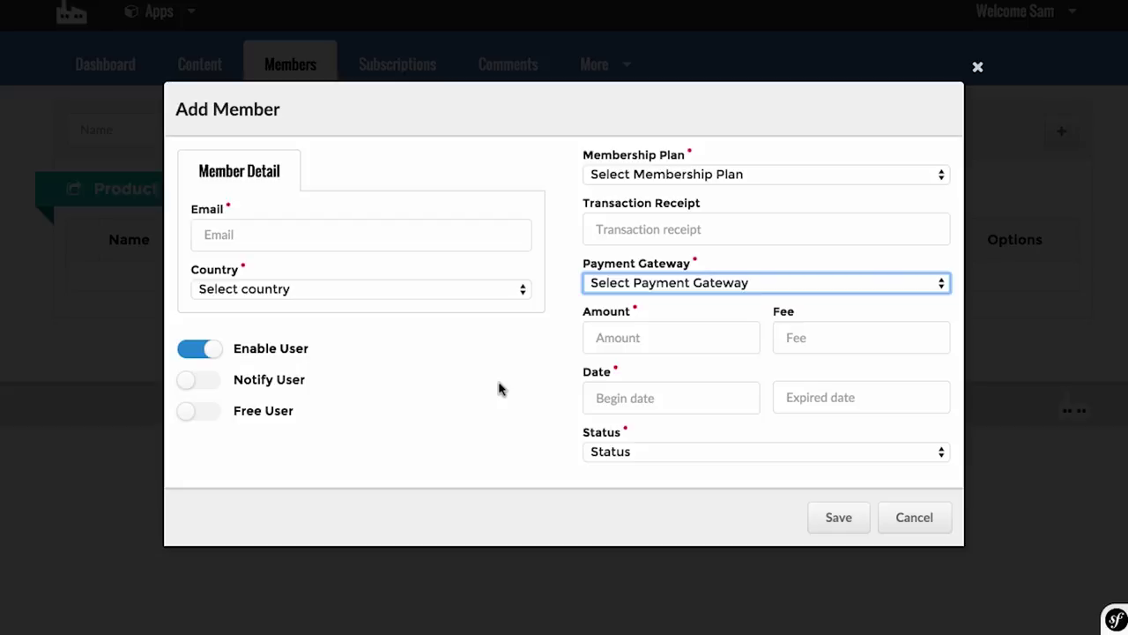
{"action": "left_click", "coordinate": [326, 233]}
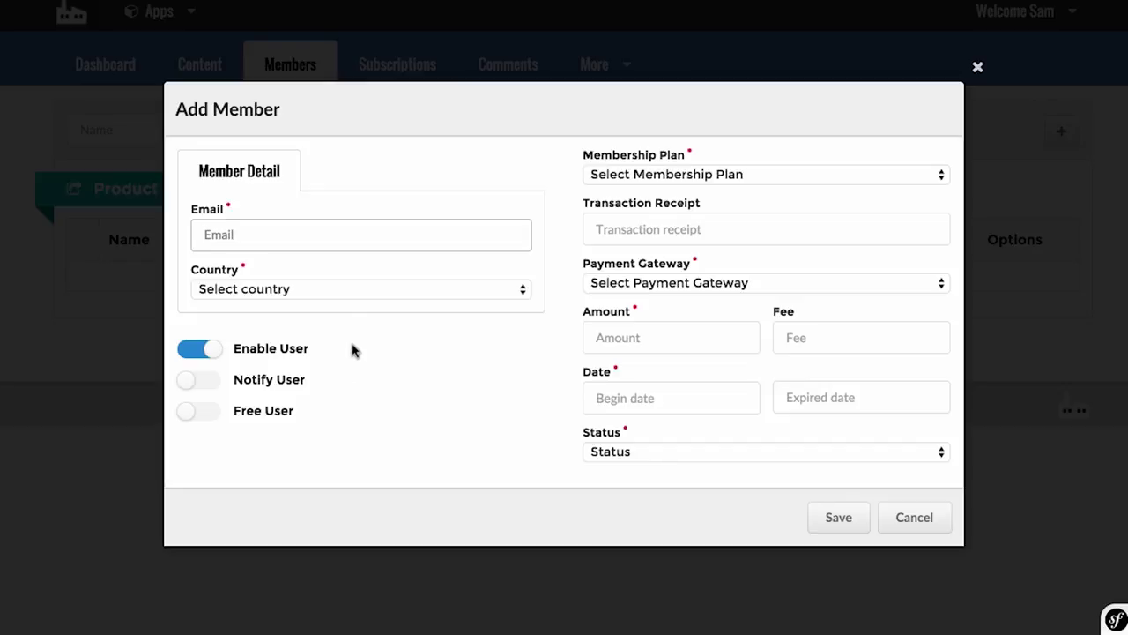
{"action": "left_click", "coordinate": [360, 291]}
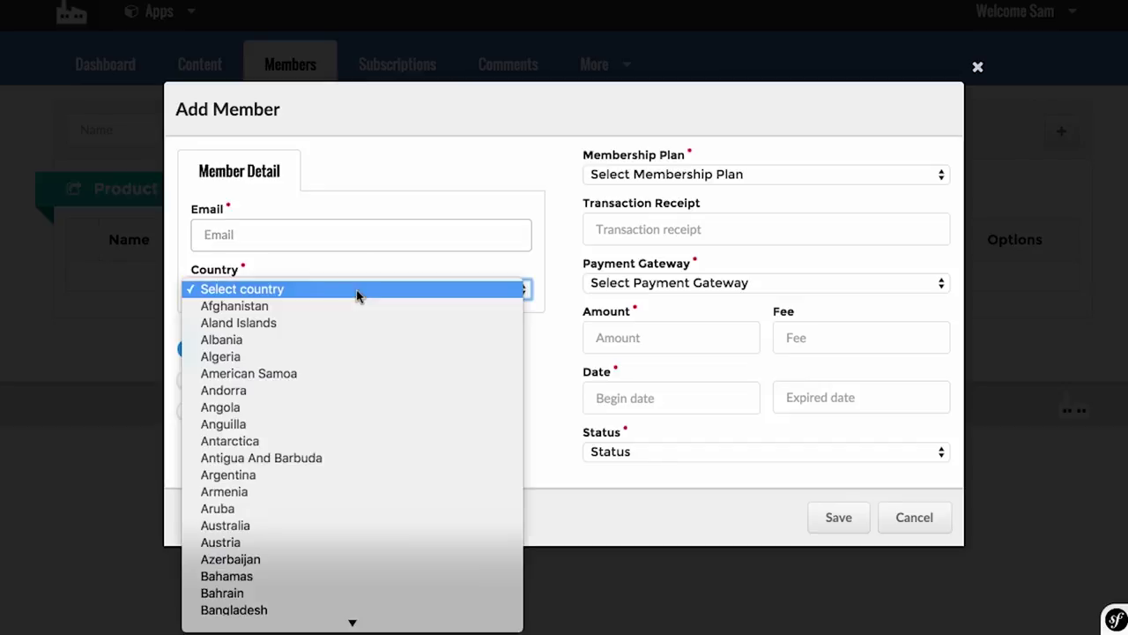
{"action": "left_click", "coordinate": [540, 410]}
{"action": "left_click", "coordinate": [682, 337]}
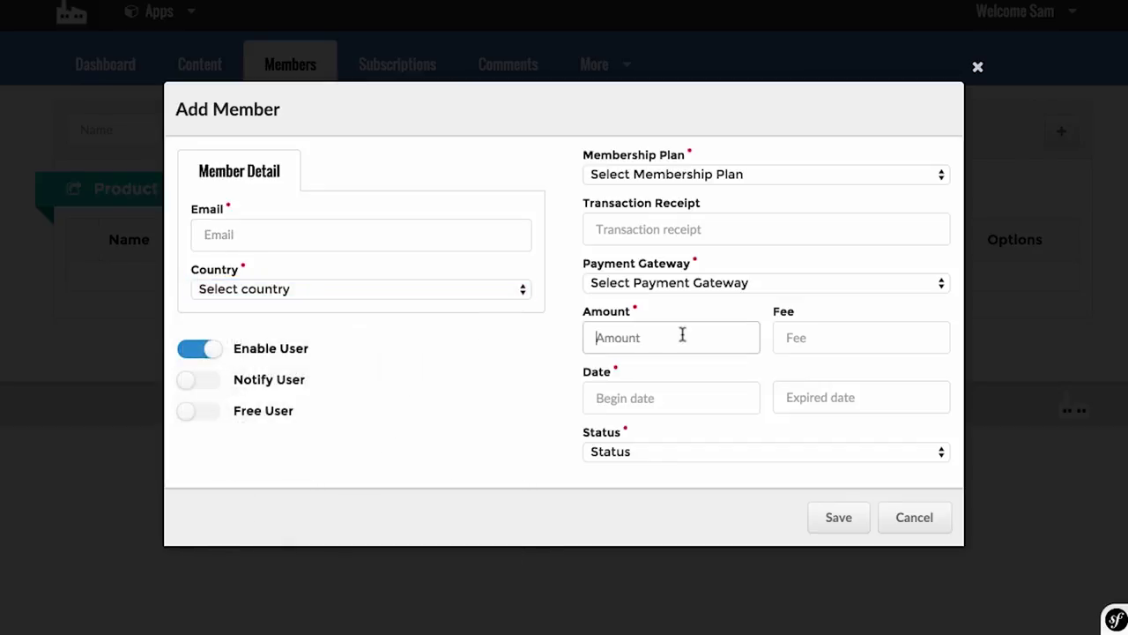
{"action": "left_click", "coordinate": [841, 344]}
{"action": "left_click", "coordinate": [710, 404]}
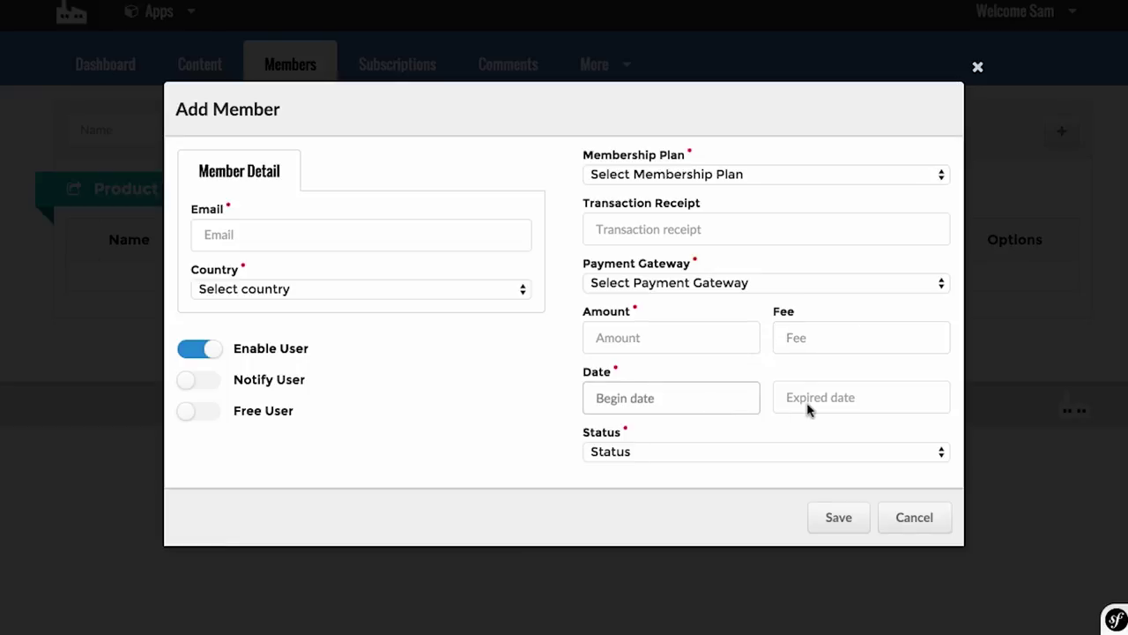
{"action": "left_click", "coordinate": [459, 468]}
Step: Check the plan list and Free User toggle, discard the form, and show Subscriptions
{"action": "left_click", "coordinate": [754, 179]}
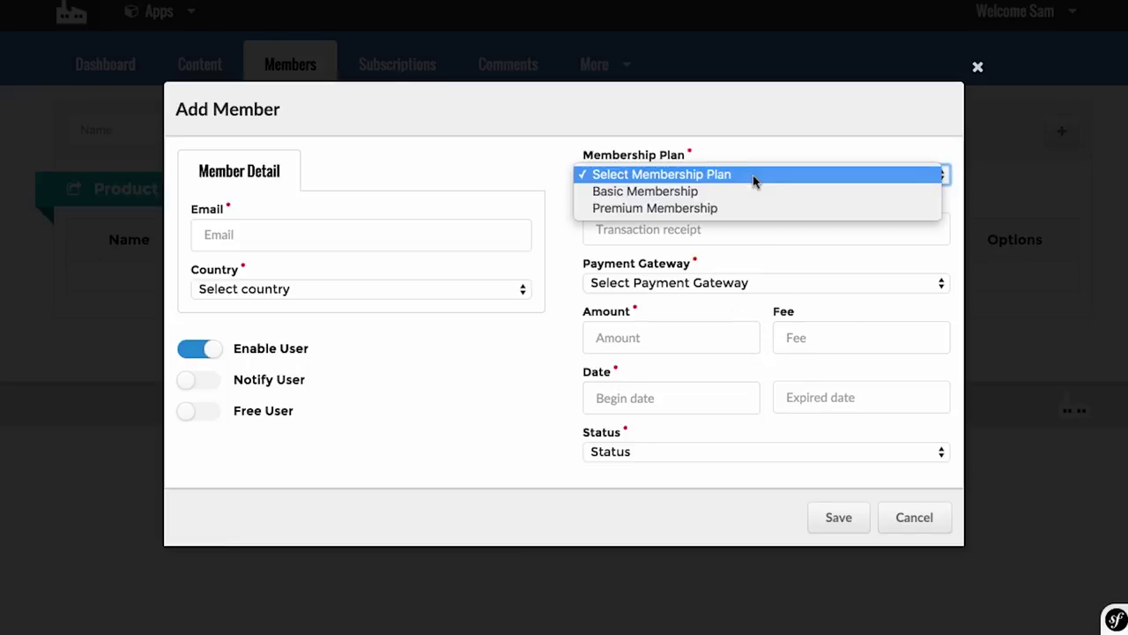
{"action": "left_click", "coordinate": [499, 356]}
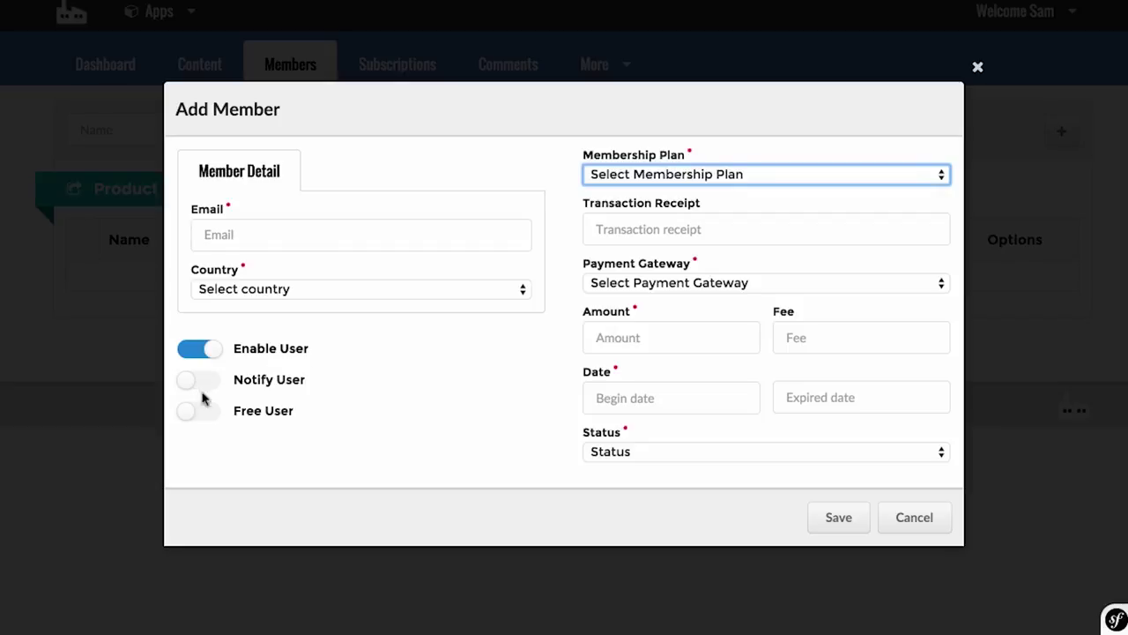
{"action": "left_click", "coordinate": [745, 224]}
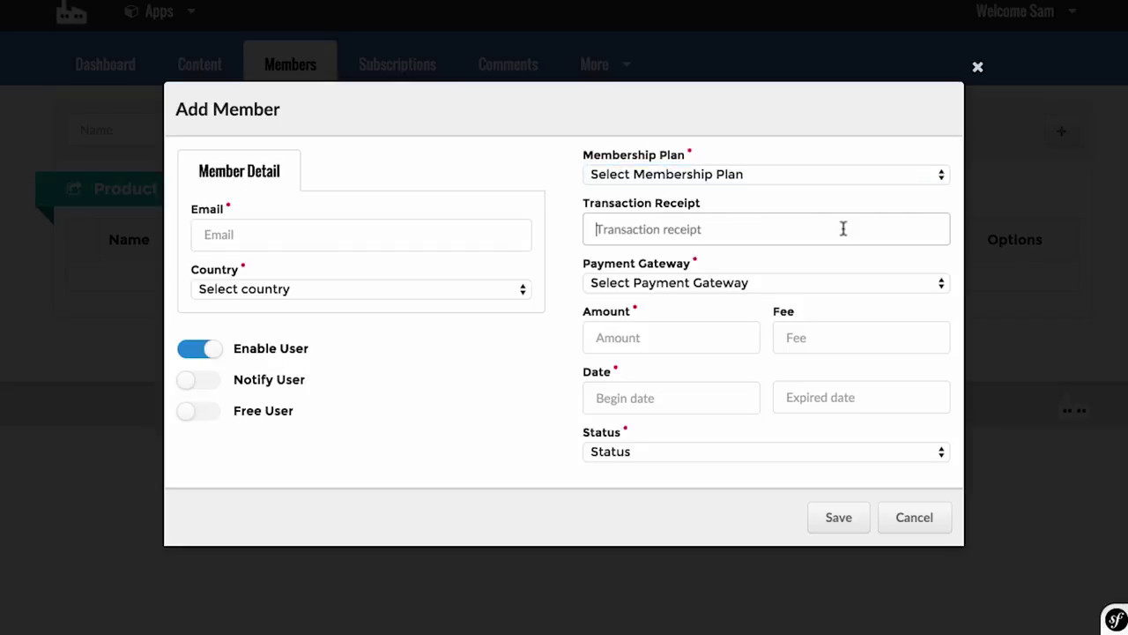
{"action": "left_click", "coordinate": [214, 413]}
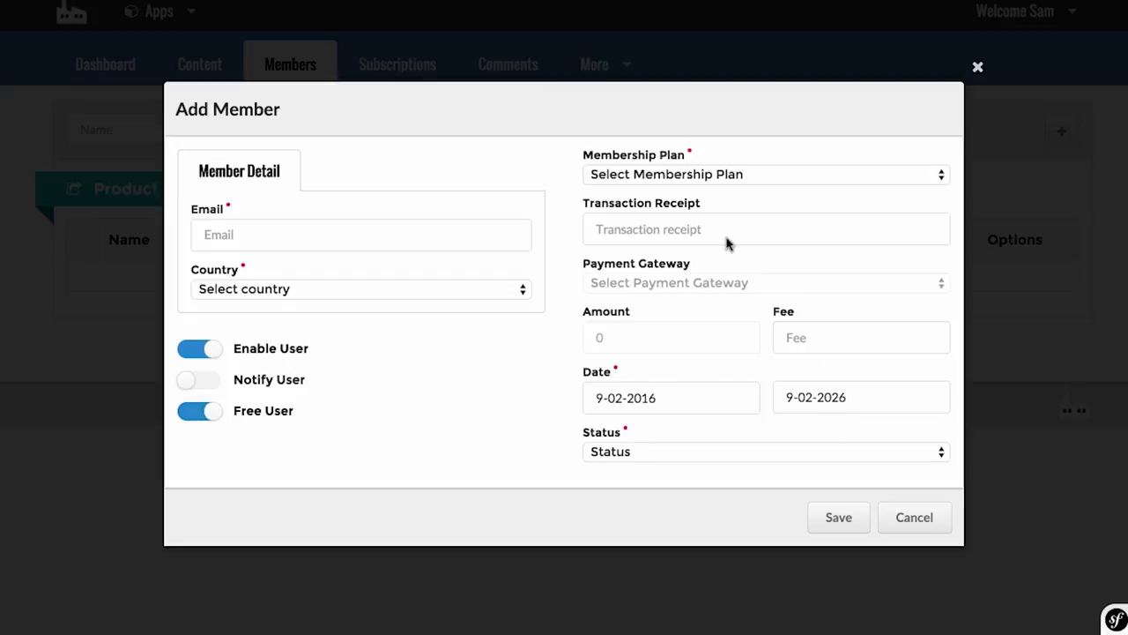
{"action": "left_click", "coordinate": [979, 67]}
{"action": "left_click", "coordinate": [401, 69]}
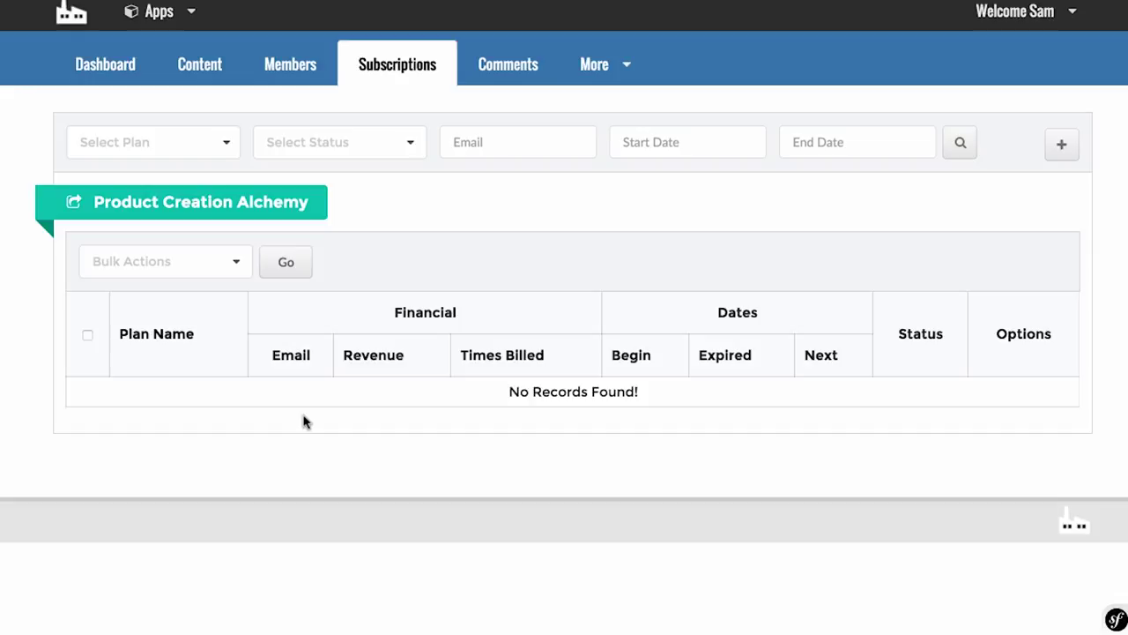
Step: Go from the comments list to the autoresponder settings under the More menu
{"action": "left_click", "coordinate": [494, 71]}
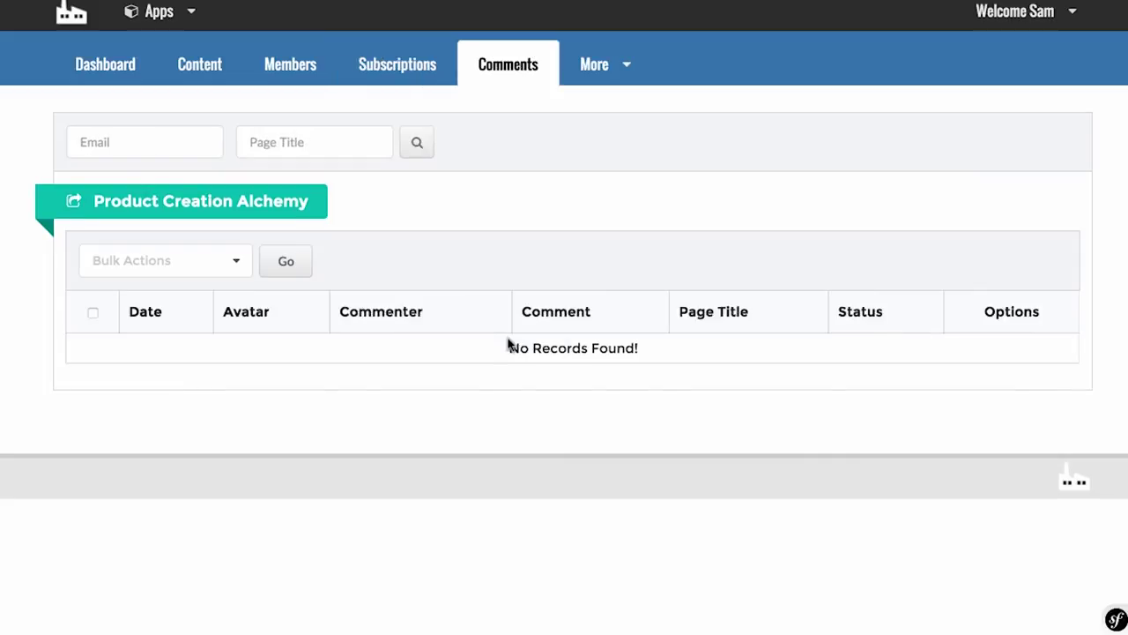
{"action": "left_click", "coordinate": [596, 65]}
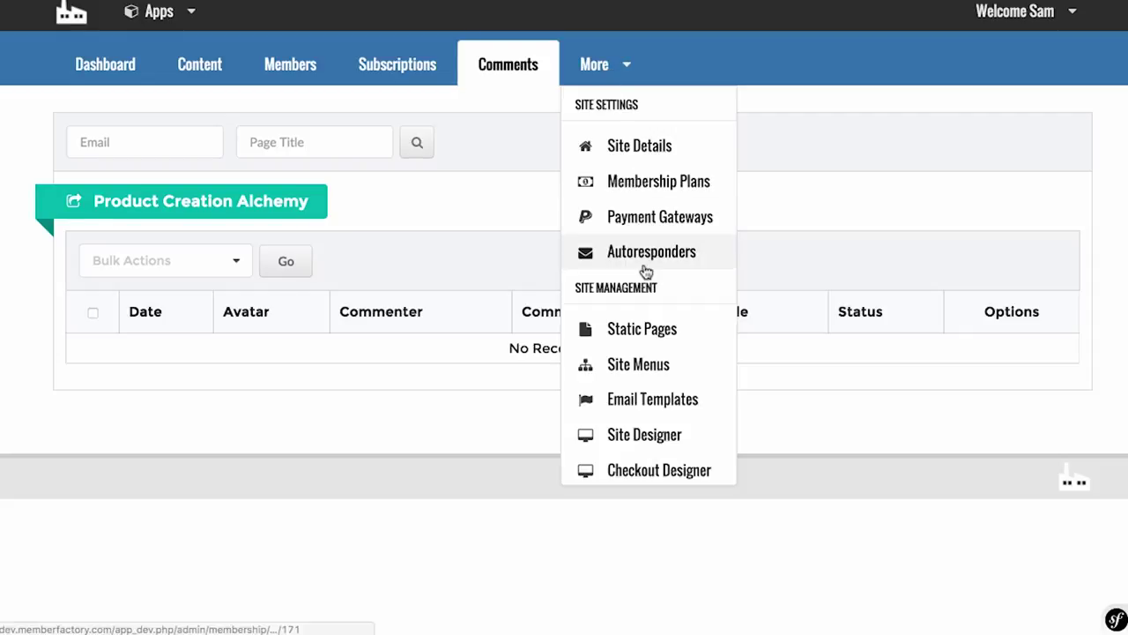
{"action": "left_click", "coordinate": [648, 256]}
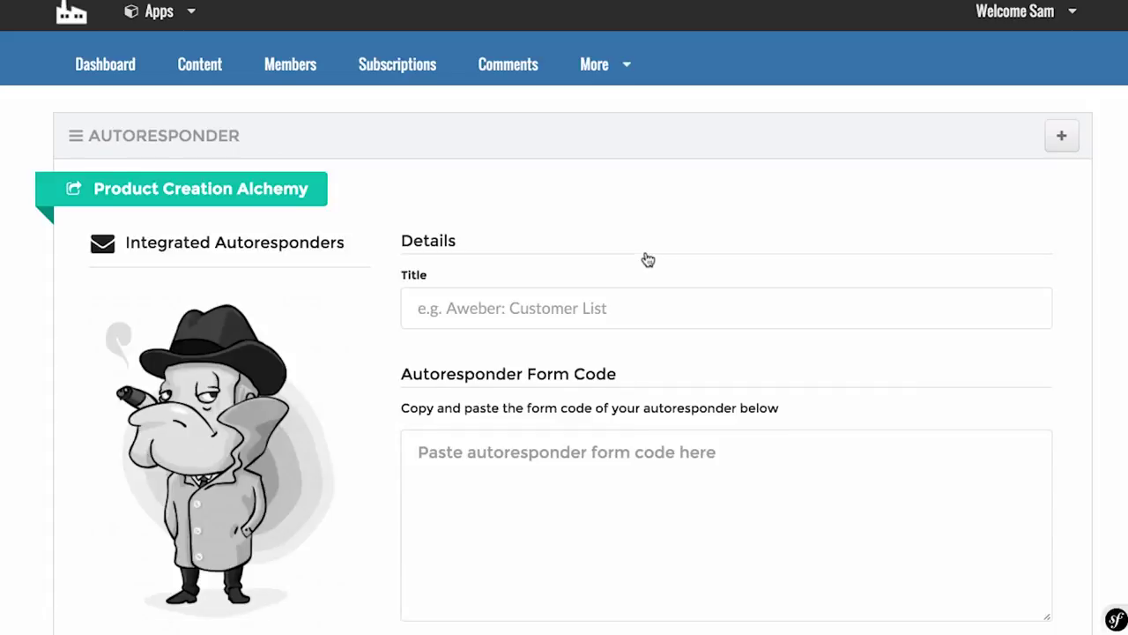
{"action": "scroll", "coordinate": [649, 259], "scroll_direction": "down", "scroll_amount": 3}
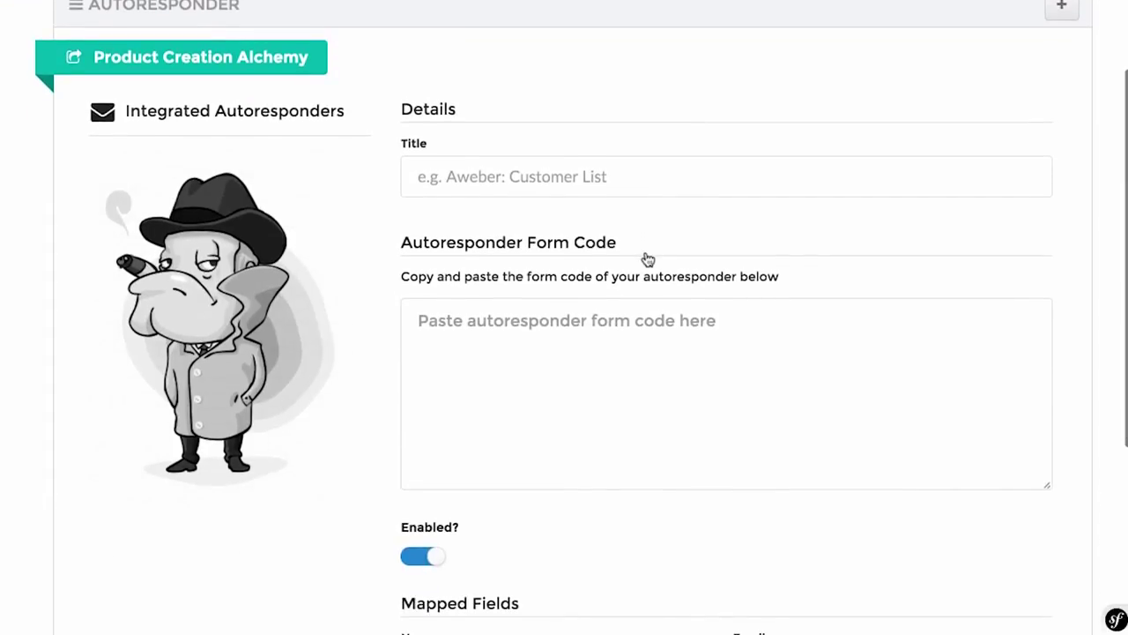
{"action": "scroll", "coordinate": [648, 259], "scroll_direction": "down", "scroll_amount": 5}
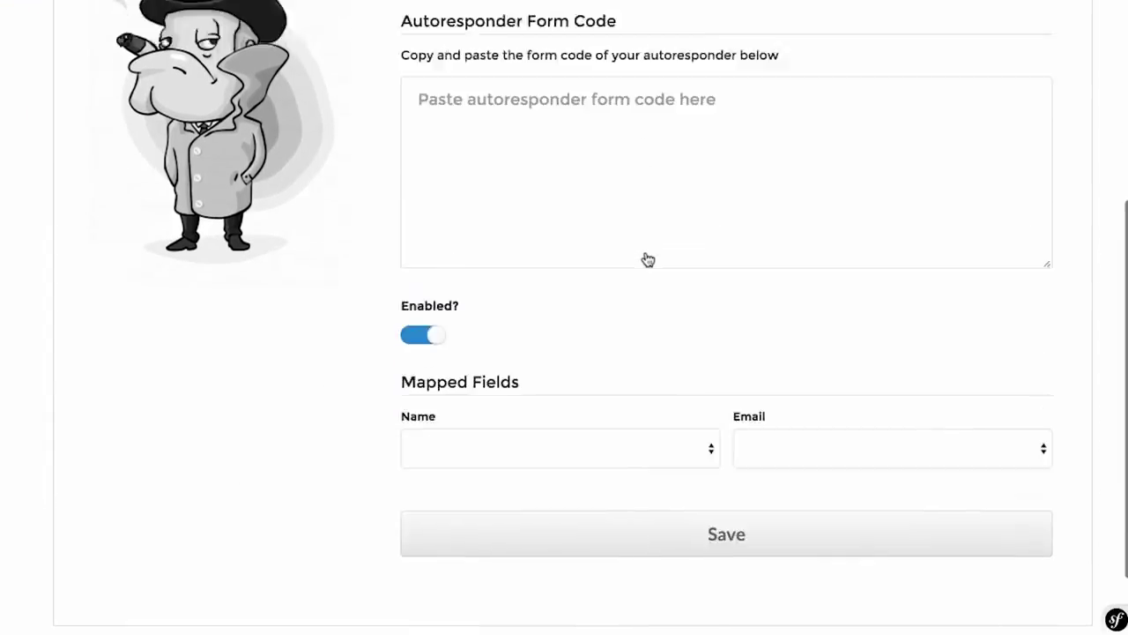
{"action": "scroll", "coordinate": [649, 259], "scroll_direction": "up", "scroll_amount": 8}
Step: Look over the empty autoresponder Title and Form Code fields, then reopen the More menu
{"action": "left_click", "coordinate": [623, 259]}
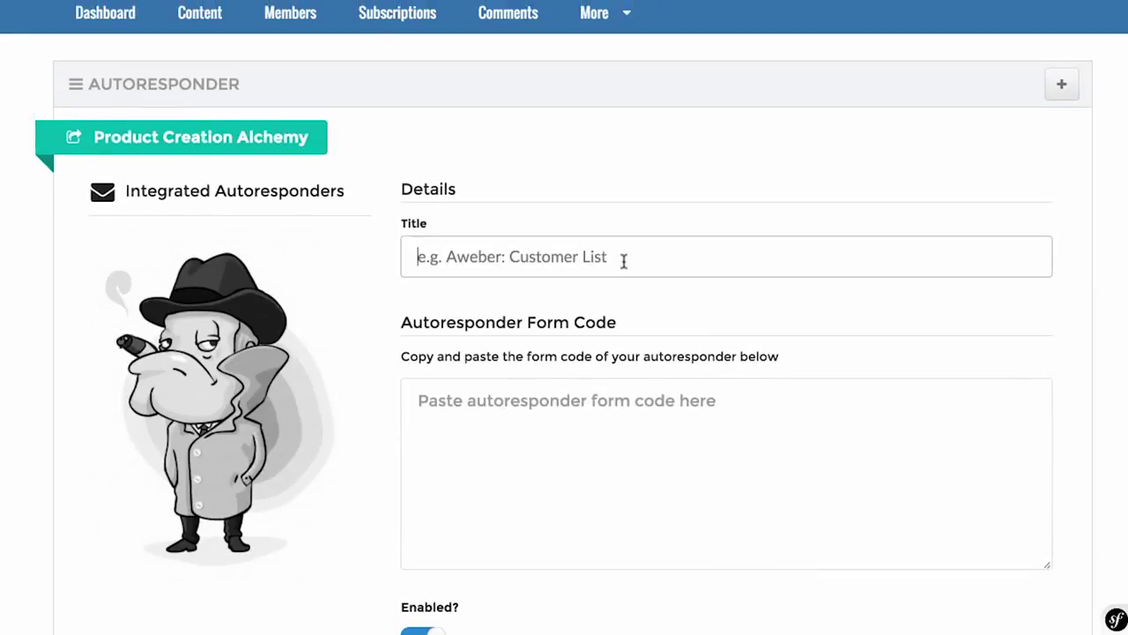
{"action": "scroll", "coordinate": [623, 260], "scroll_direction": "down", "scroll_amount": 2}
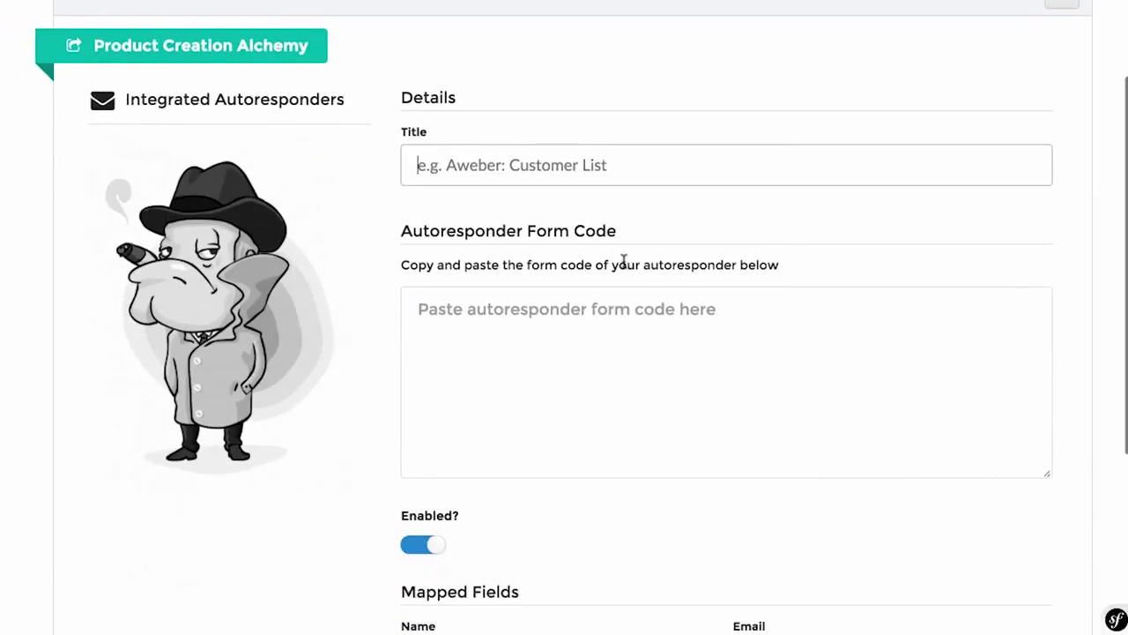
{"action": "left_click", "coordinate": [623, 343]}
{"action": "scroll", "coordinate": [623, 342], "scroll_direction": "up", "scroll_amount": 1}
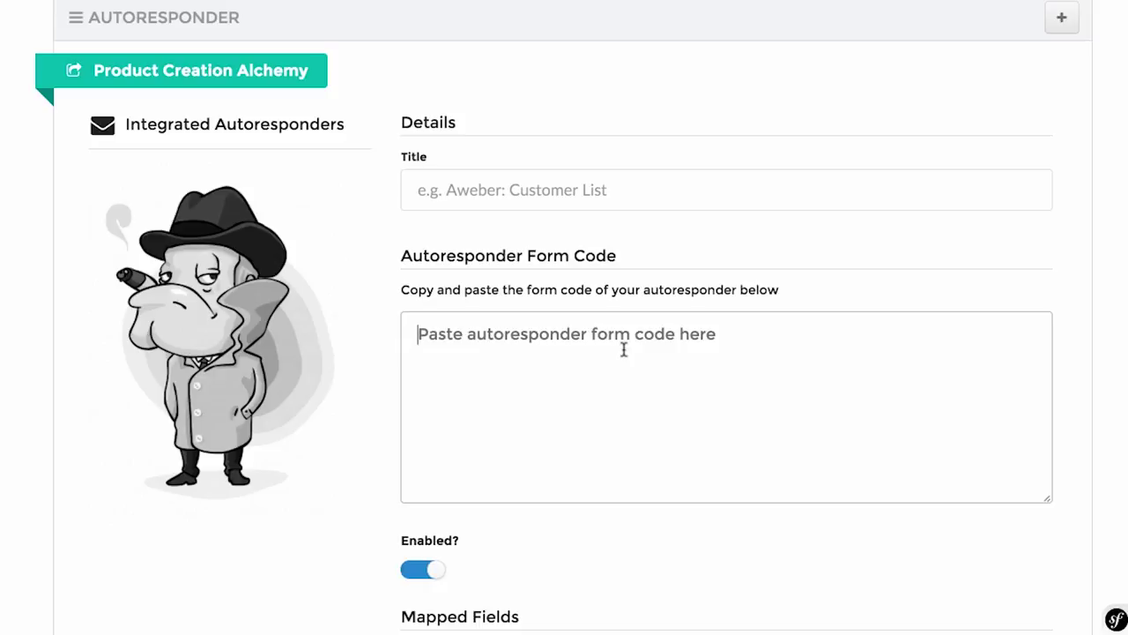
{"action": "scroll", "coordinate": [624, 350], "scroll_direction": "down", "scroll_amount": 5}
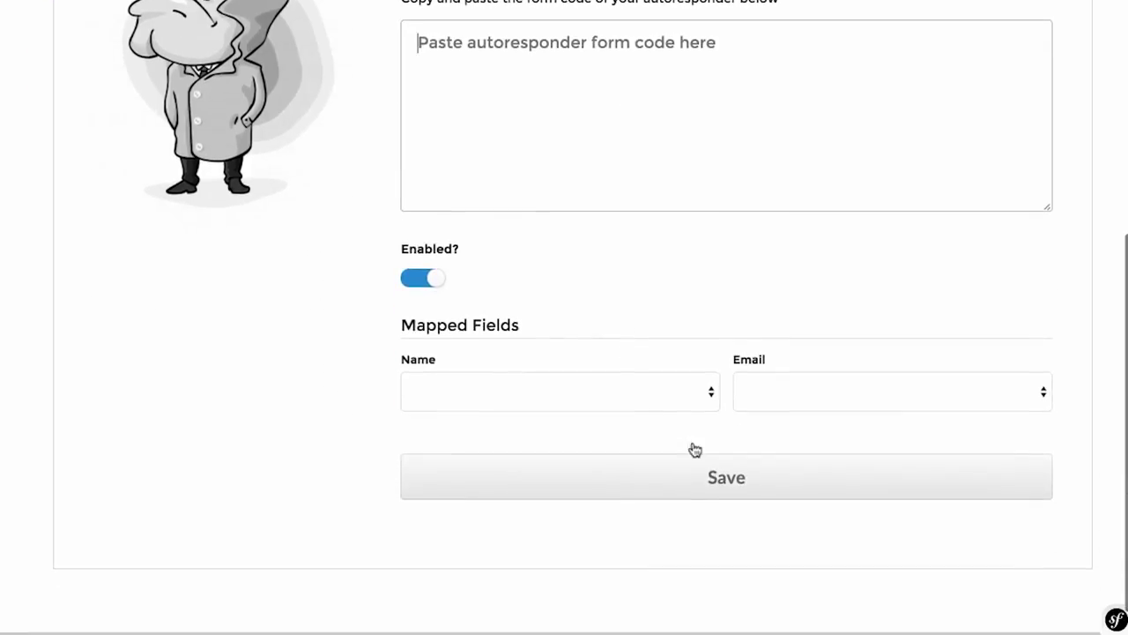
{"action": "scroll", "coordinate": [714, 473], "scroll_direction": "up", "scroll_amount": 5}
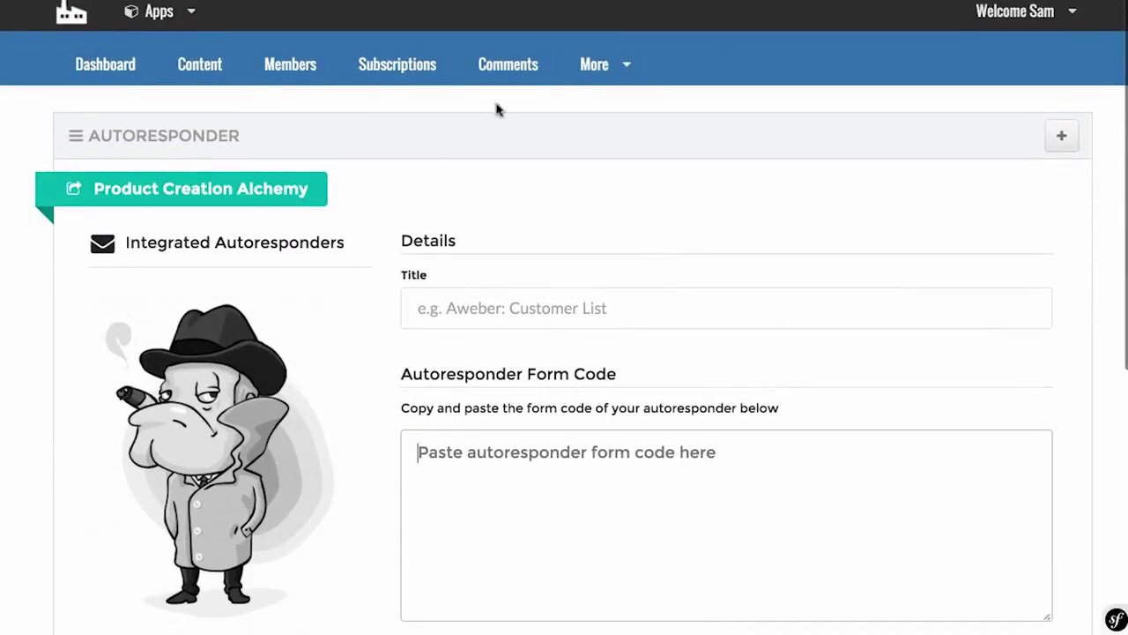
{"action": "left_click", "coordinate": [610, 76]}
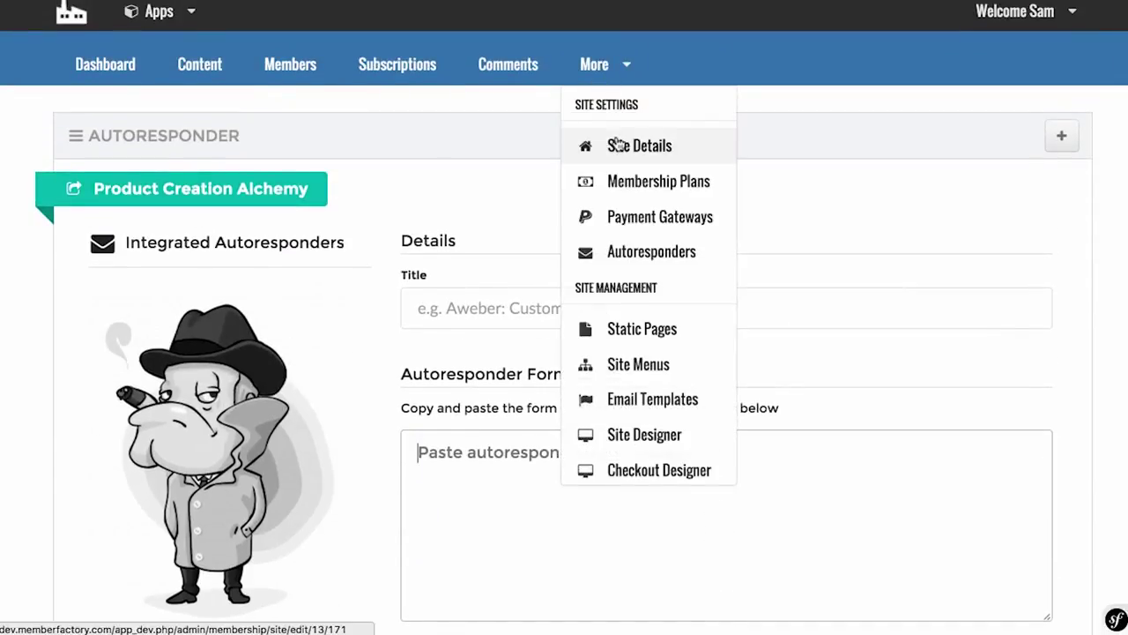
Step: Open More > Static Pages and start adding a new site page
{"action": "scroll", "coordinate": [618, 145], "scroll_direction": "down", "scroll_amount": 2}
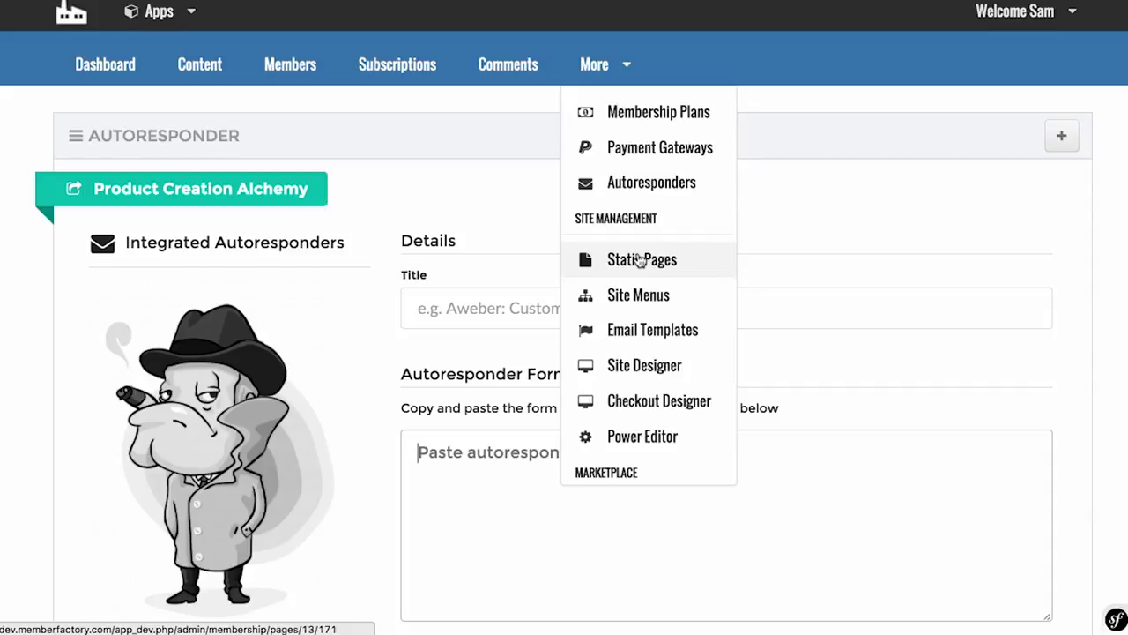
{"action": "left_click", "coordinate": [640, 260]}
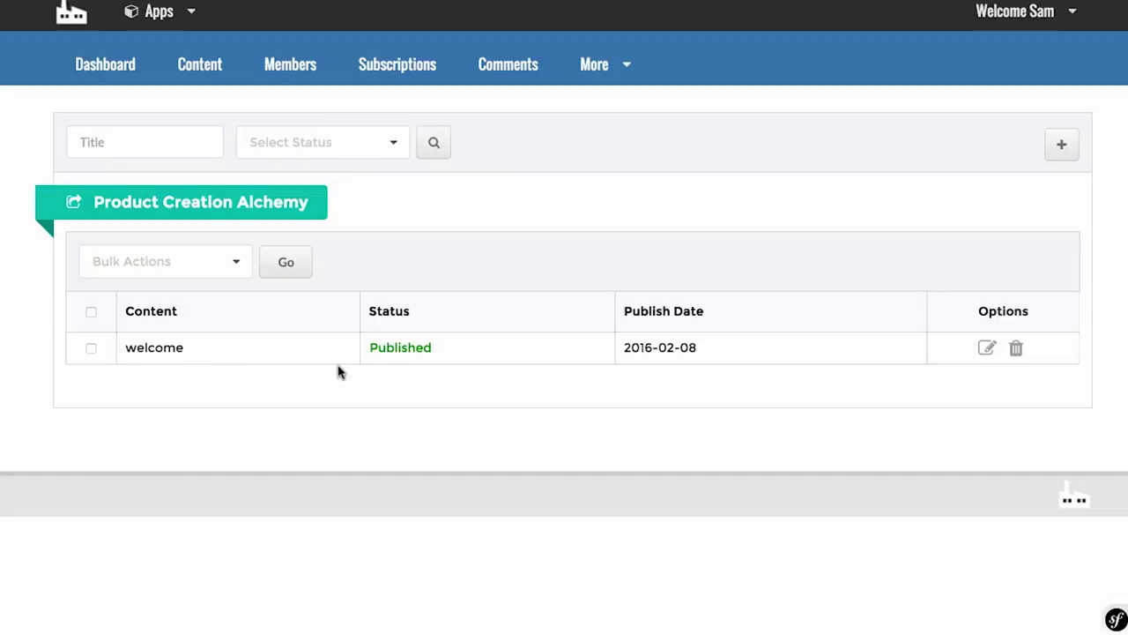
{"action": "left_click", "coordinate": [1061, 148]}
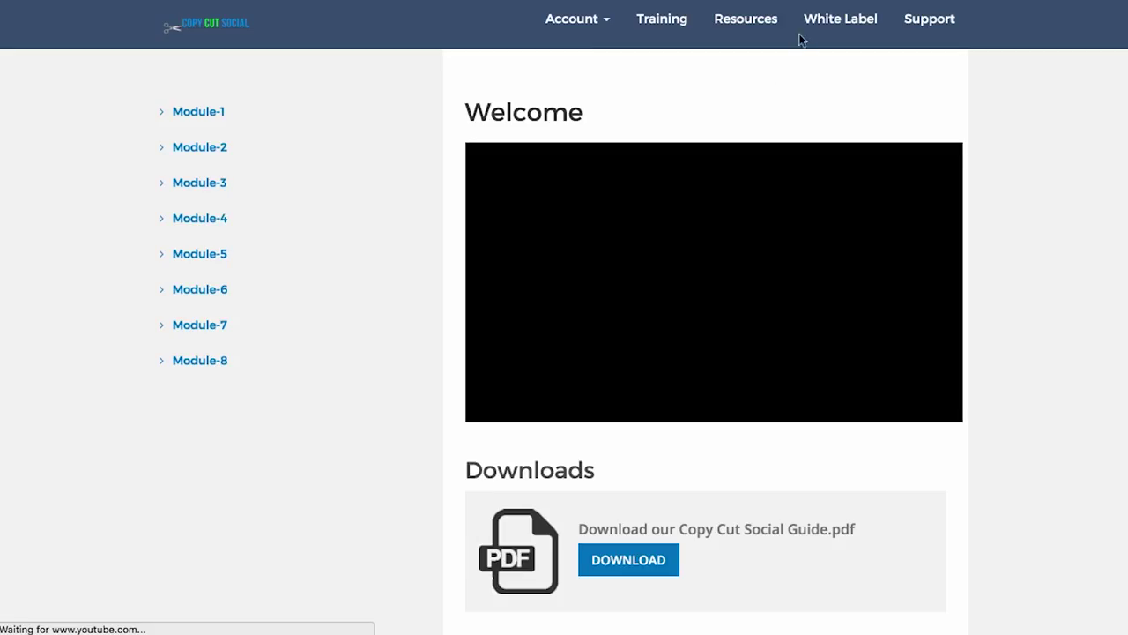
Step: Preview the Resources and White Label pages on the live member site
{"action": "left_click", "coordinate": [747, 20]}
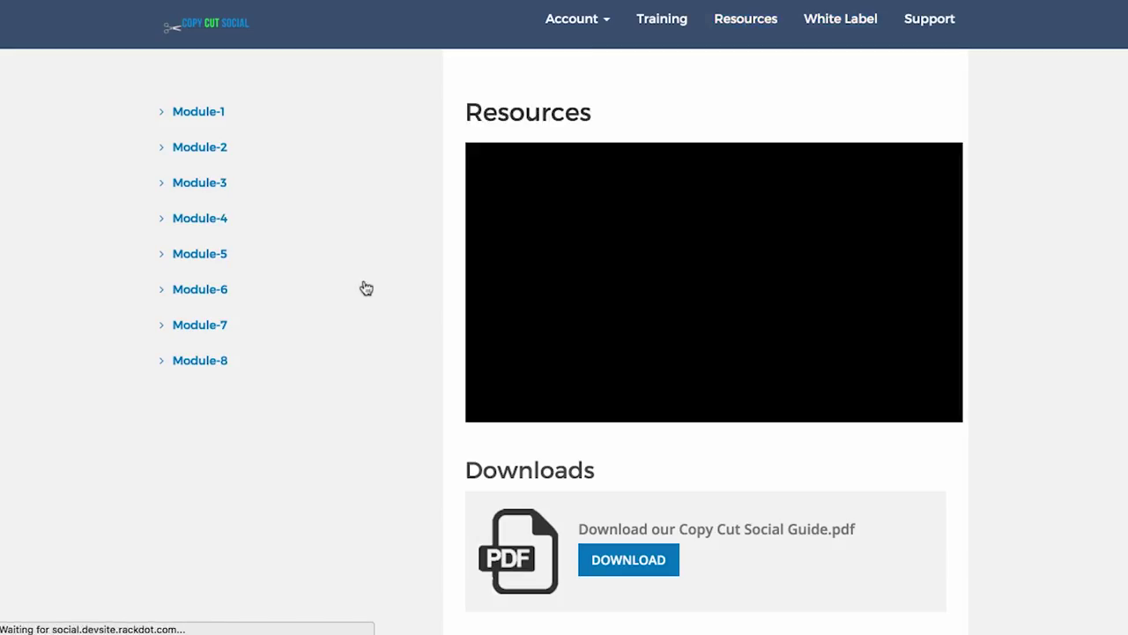
{"action": "scroll", "coordinate": [800, 185], "scroll_direction": "down", "scroll_amount": 3}
{"action": "scroll", "coordinate": [821, 81], "scroll_direction": "up", "scroll_amount": 3}
{"action": "left_click", "coordinate": [842, 19]}
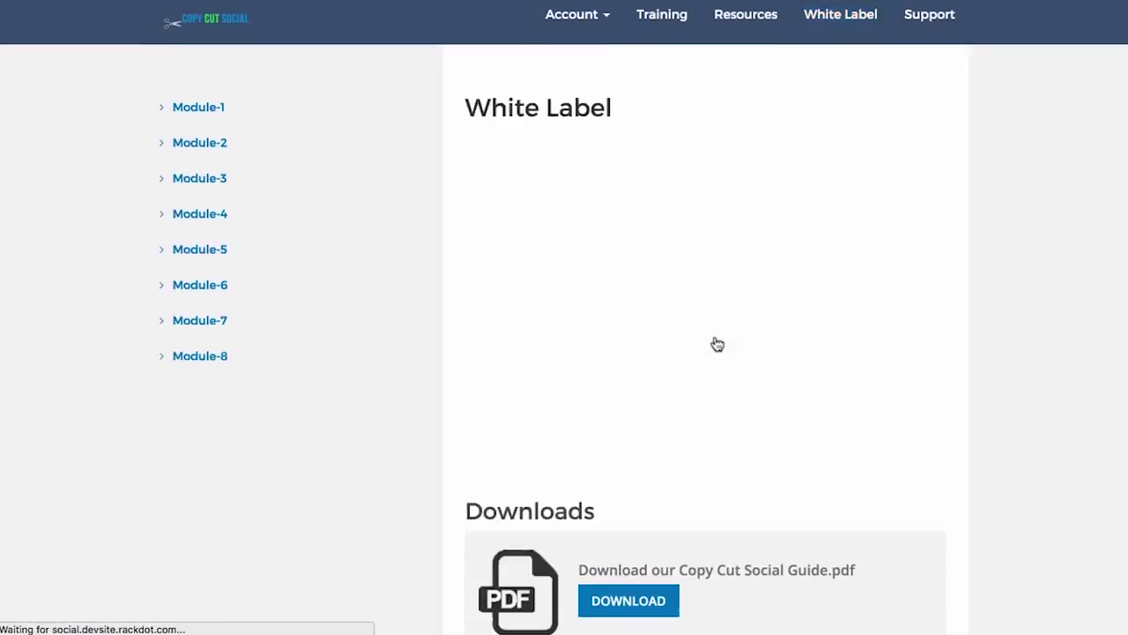
{"action": "scroll", "coordinate": [717, 344], "scroll_direction": "down", "scroll_amount": 2}
{"action": "scroll", "coordinate": [718, 344], "scroll_direction": "up", "scroll_amount": 2}
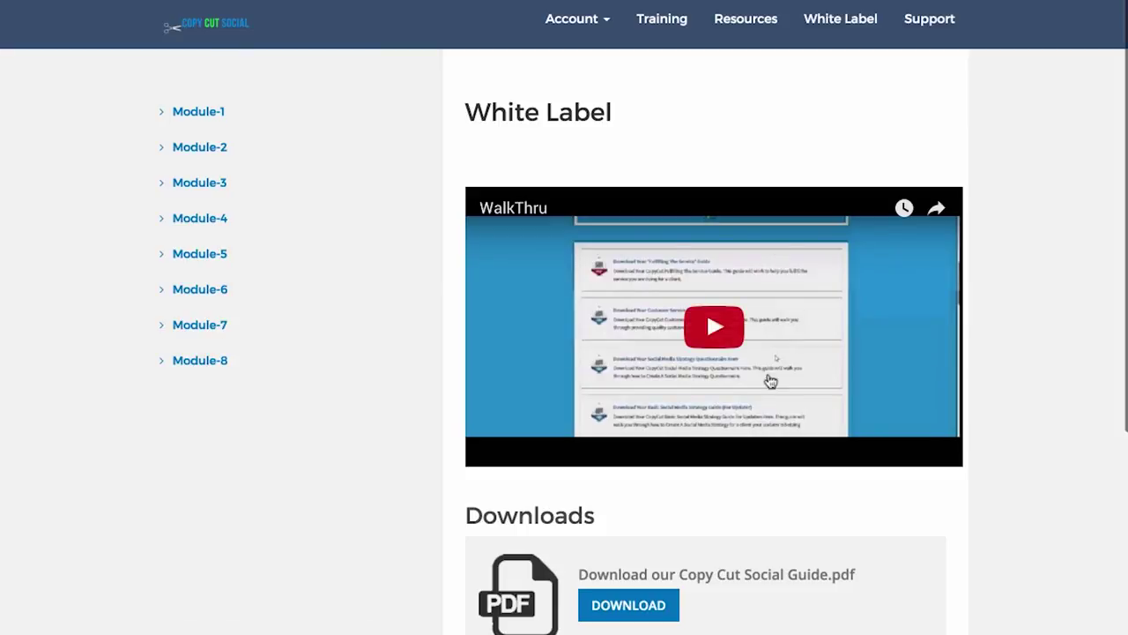
{"action": "scroll", "coordinate": [749, 404], "scroll_direction": "down", "scroll_amount": 2}
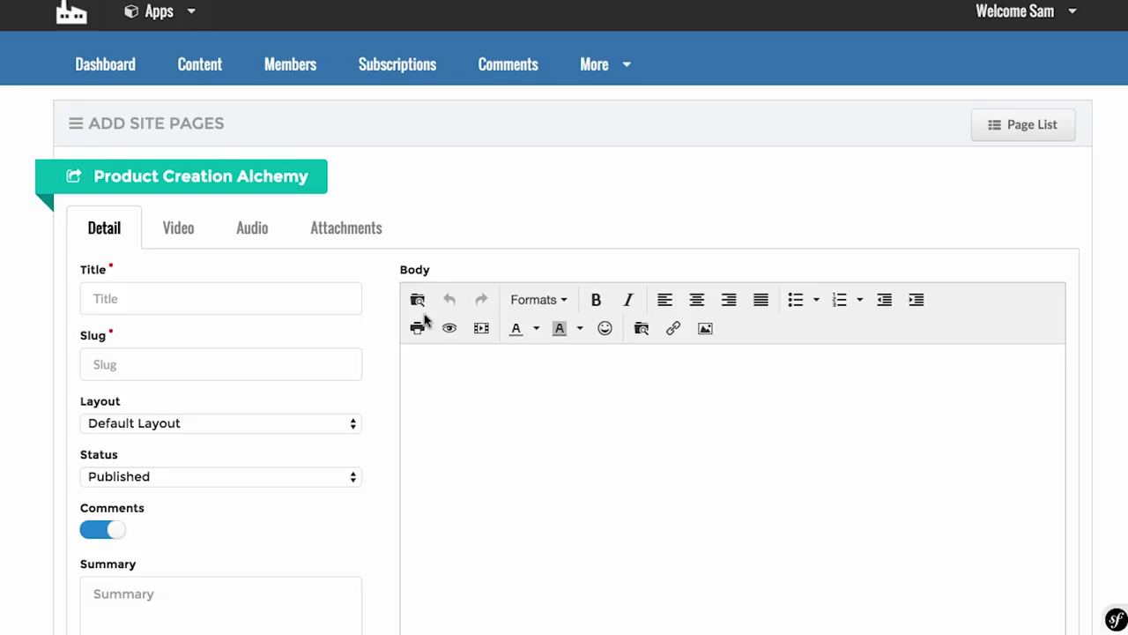
Step: Leave the Add Site Pages Title field blank and open the More dropdown
{"action": "scroll", "coordinate": [349, 476], "scroll_direction": "down", "scroll_amount": 3}
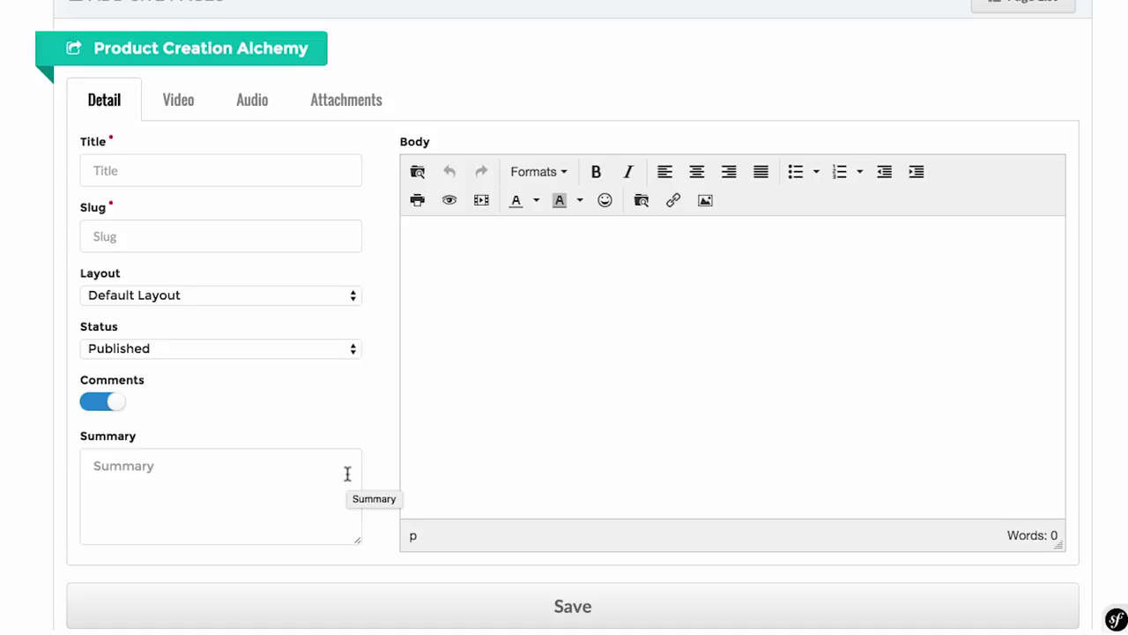
{"action": "scroll", "coordinate": [347, 474], "scroll_direction": "up", "scroll_amount": 3}
{"action": "left_click", "coordinate": [212, 305]}
{"action": "scroll", "coordinate": [213, 305], "scroll_direction": "down", "scroll_amount": 1}
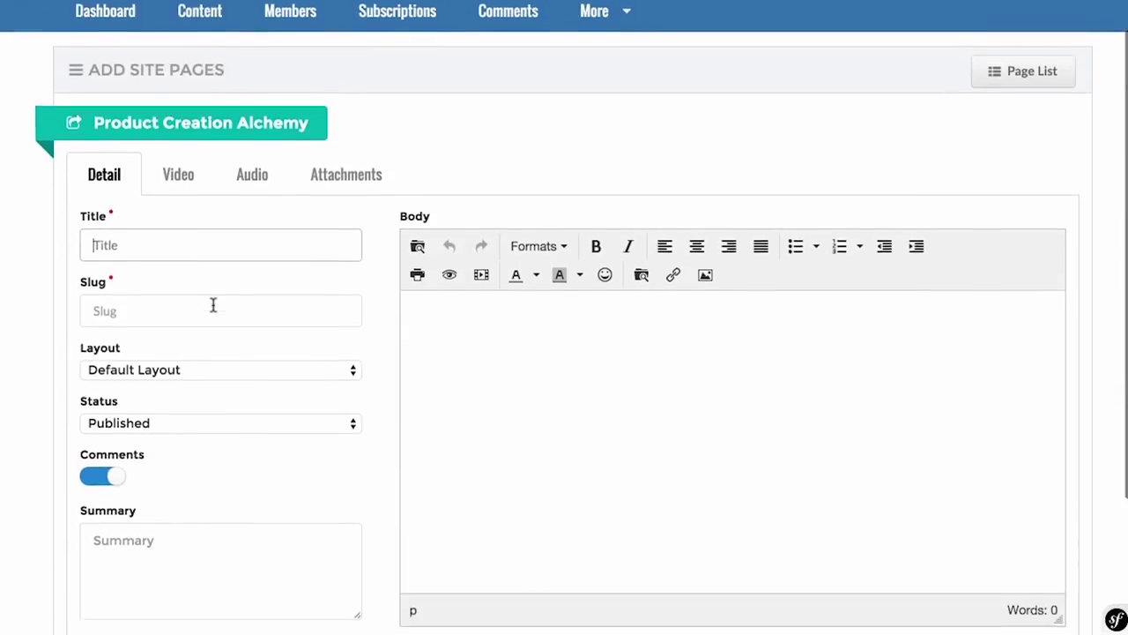
{"action": "scroll", "coordinate": [213, 305], "scroll_direction": "down", "scroll_amount": 3}
{"action": "scroll", "coordinate": [213, 305], "scroll_direction": "up", "scroll_amount": 4}
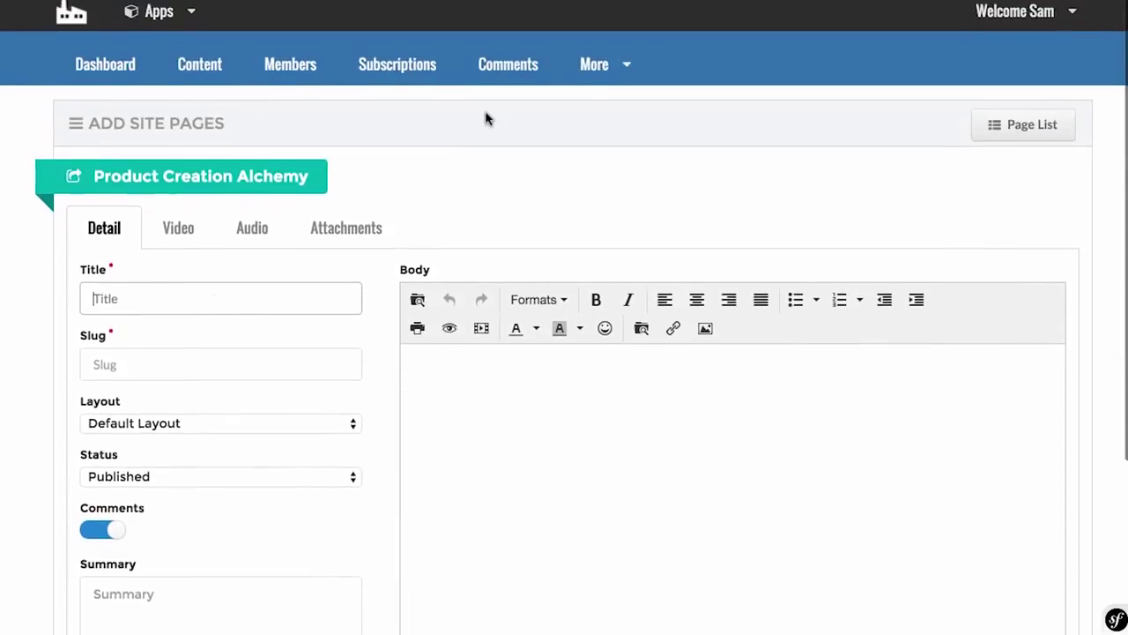
{"action": "left_click", "coordinate": [629, 67]}
{"action": "scroll", "coordinate": [662, 342], "scroll_direction": "down", "scroll_amount": 1}
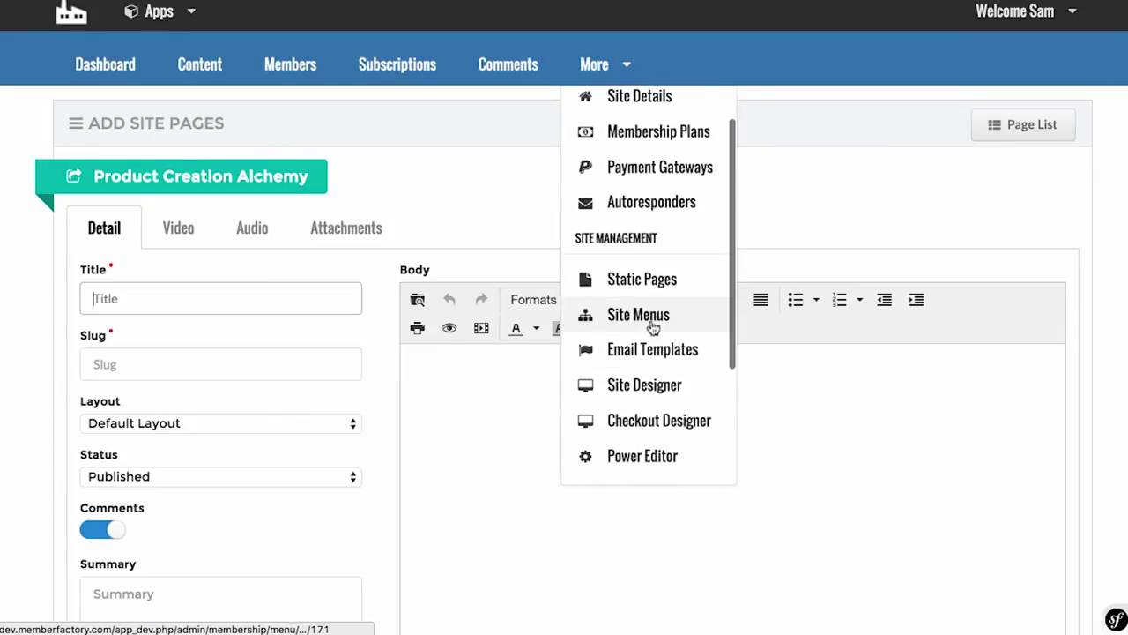
Step: Open Site Menus and try adding the Basic category before any menu exists
{"action": "left_click", "coordinate": [619, 316]}
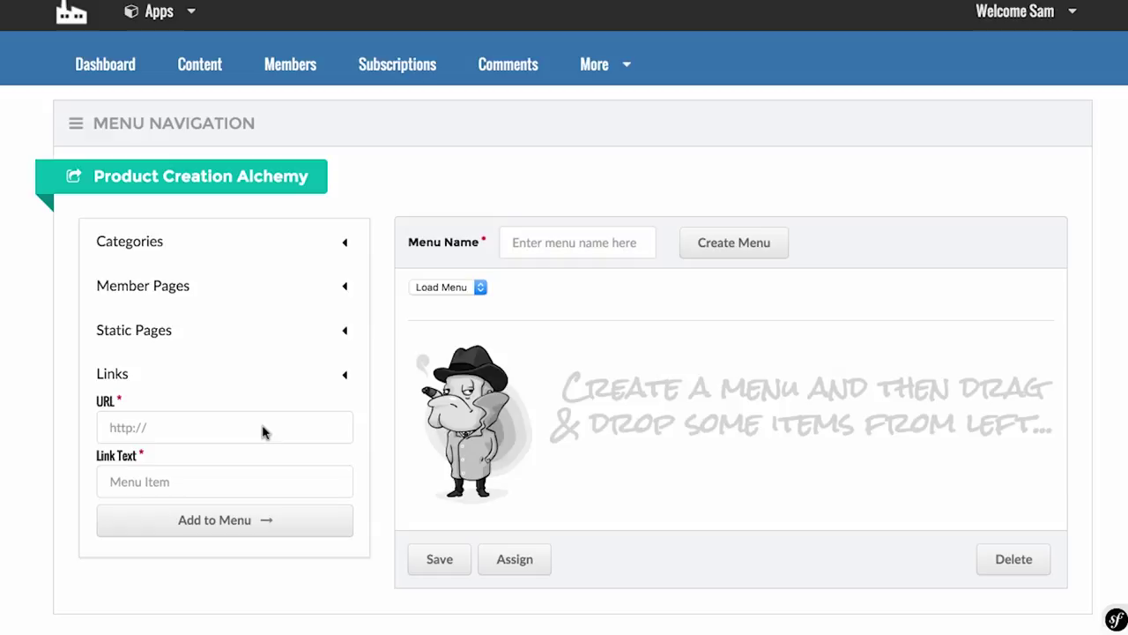
{"action": "left_click", "coordinate": [345, 241]}
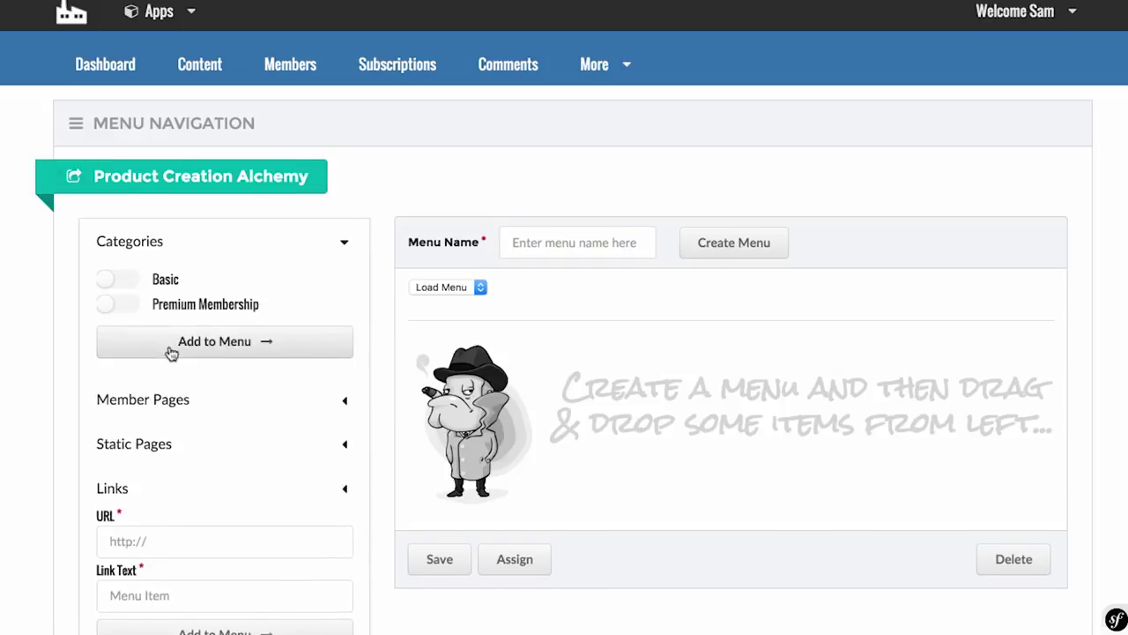
{"action": "scroll", "coordinate": [170, 299], "scroll_direction": "down", "scroll_amount": 2}
{"action": "left_click", "coordinate": [114, 196]}
{"action": "left_click", "coordinate": [271, 253]}
Step: Create a menu named Home and add the Basic category to it
{"action": "left_click", "coordinate": [547, 159]}
{"action": "type", "text": "Hom"}
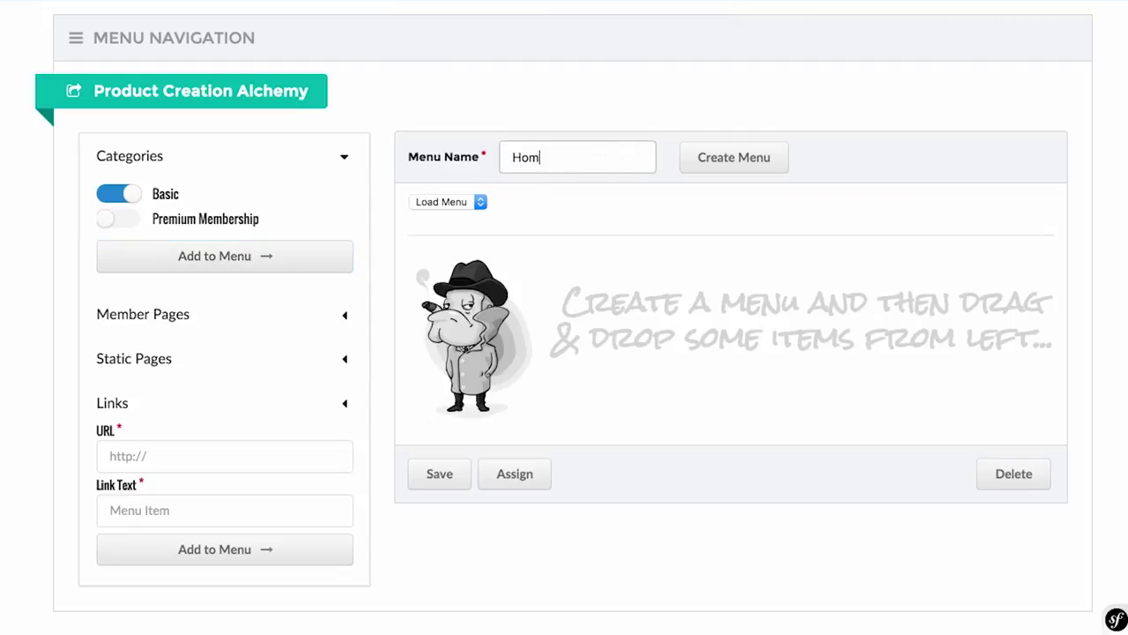
{"action": "left_click", "coordinate": [750, 168]}
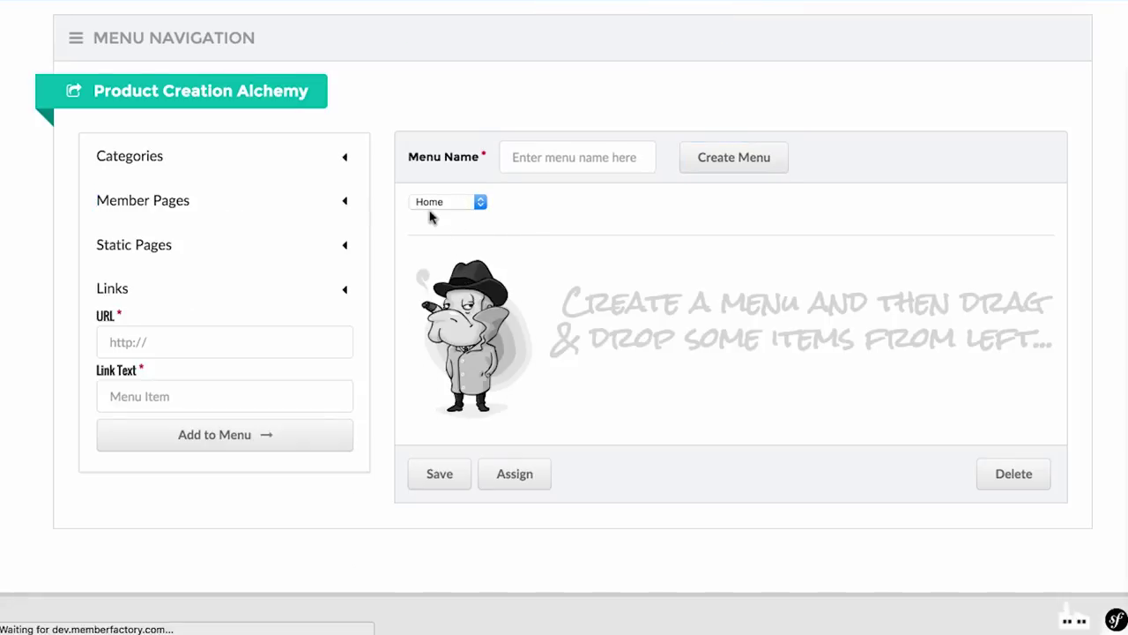
{"action": "left_click", "coordinate": [339, 155]}
{"action": "left_click", "coordinate": [114, 204]}
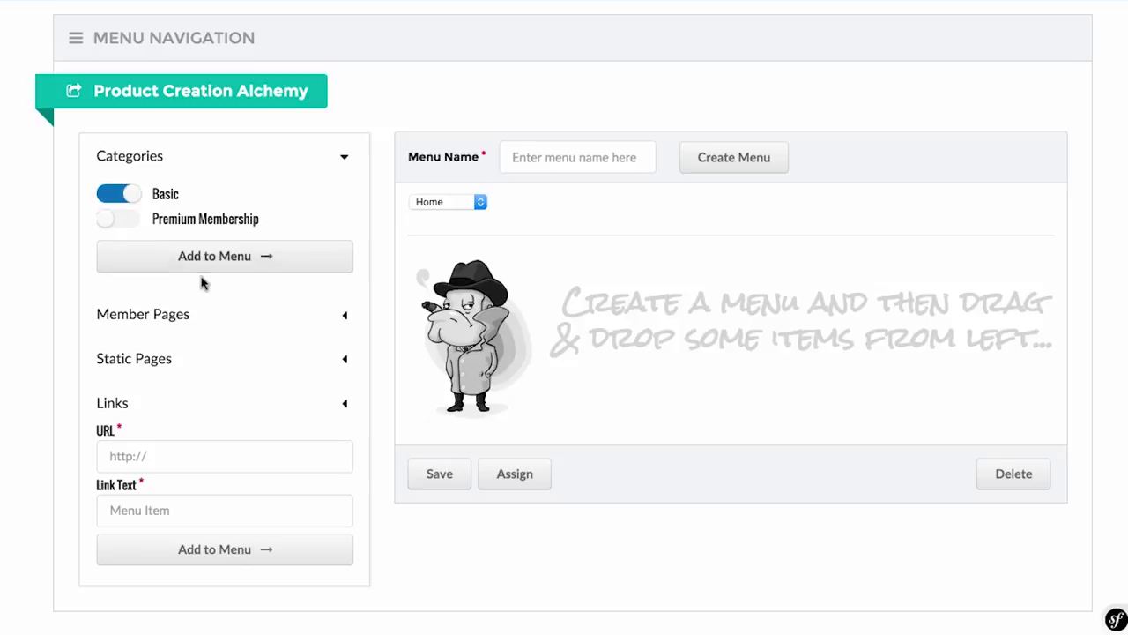
{"action": "left_click", "coordinate": [232, 256]}
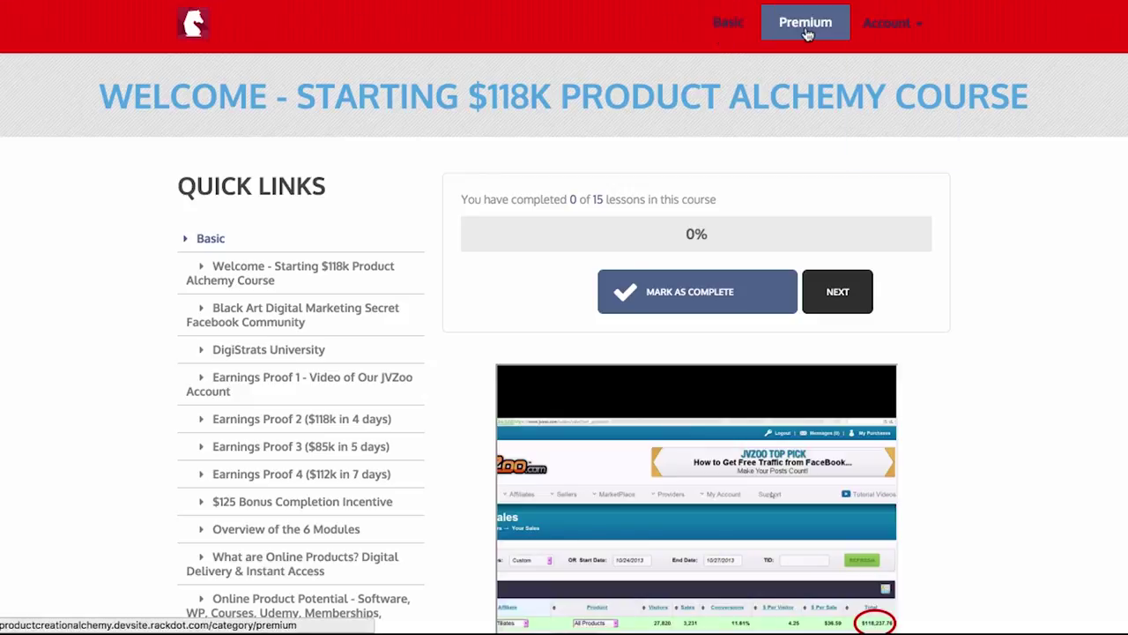
Step: Scroll through the 15 Basic lessons listed under Quick Links on the live site
{"action": "scroll", "coordinate": [401, 203], "scroll_direction": "down", "scroll_amount": 3}
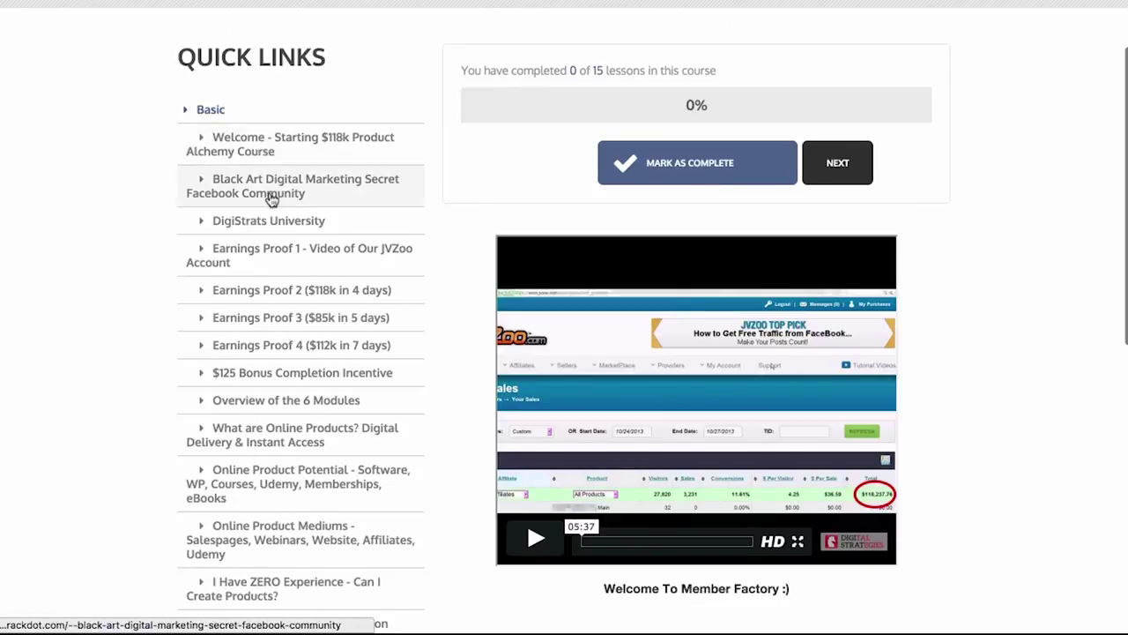
{"action": "scroll", "coordinate": [280, 270], "scroll_direction": "down", "scroll_amount": 2}
{"action": "scroll", "coordinate": [279, 271], "scroll_direction": "down", "scroll_amount": 3}
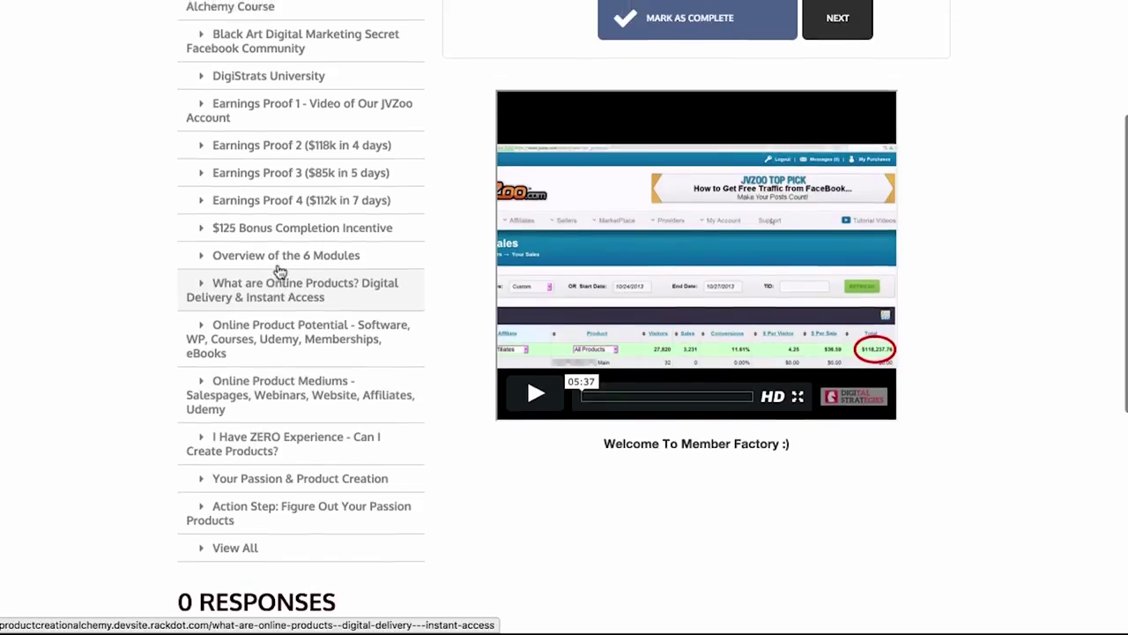
{"action": "scroll", "coordinate": [280, 271], "scroll_direction": "up", "scroll_amount": 6}
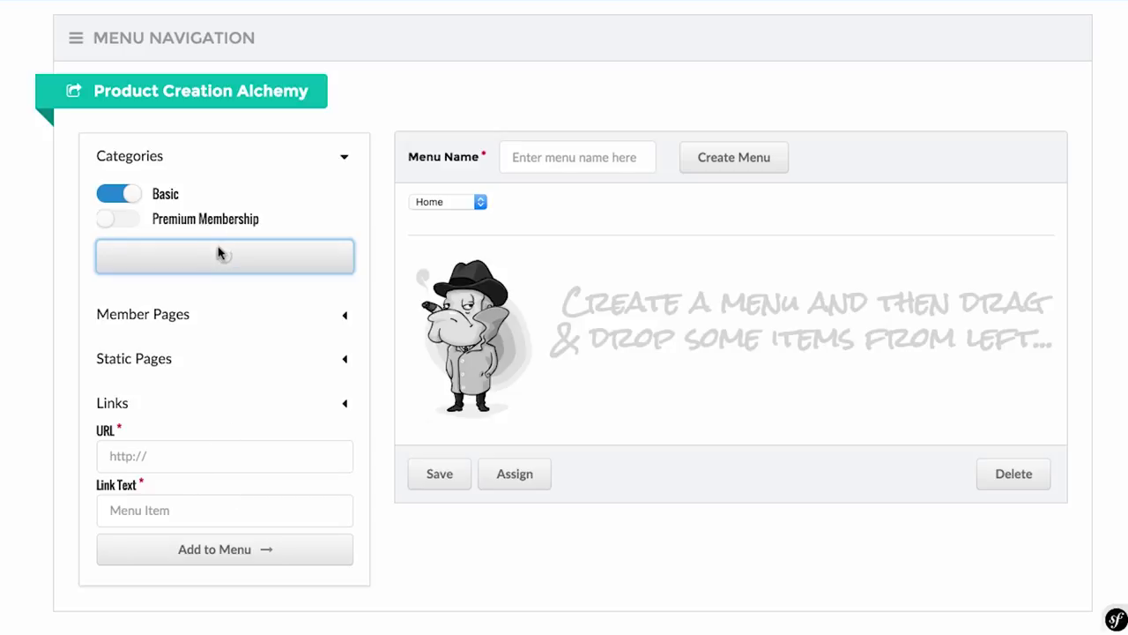
Step: Add a custom link with text 'Support' and the support site URL to the Home menu
{"action": "left_click", "coordinate": [243, 455]}
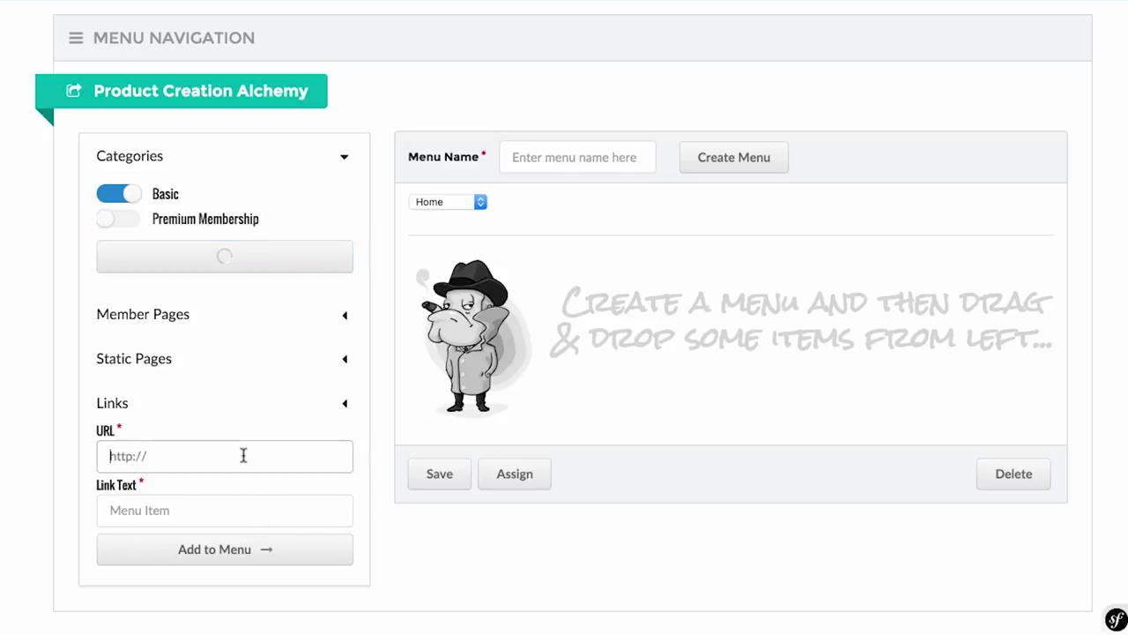
{"action": "scroll", "coordinate": [244, 455], "scroll_direction": "down", "scroll_amount": 2}
{"action": "left_click", "coordinate": [217, 444]}
{"action": "type", "text": "Support"}
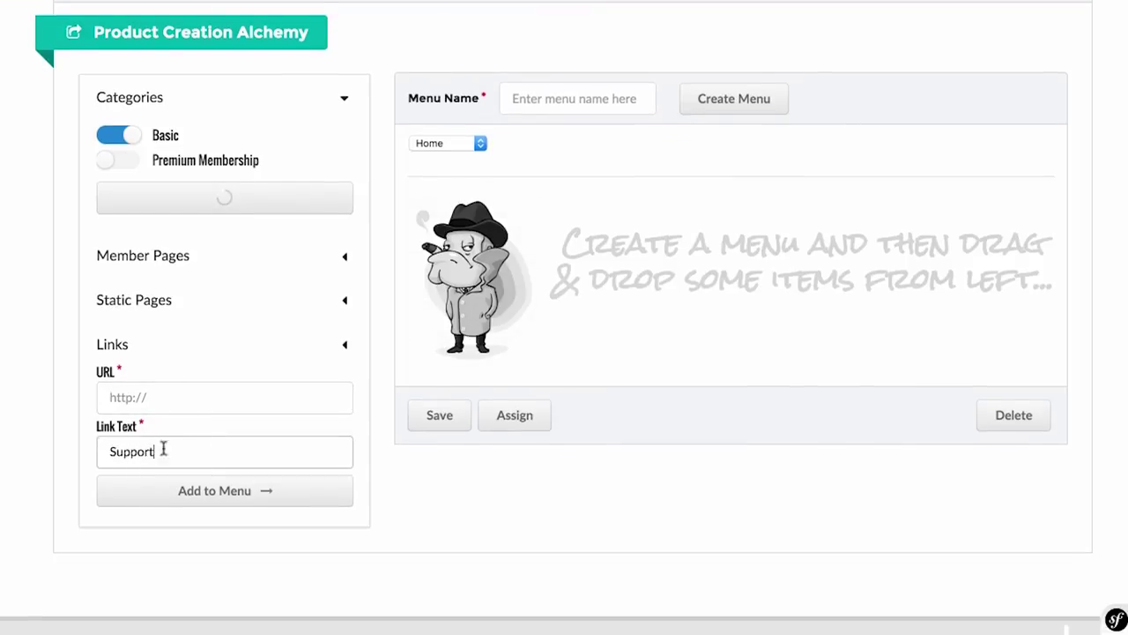
{"action": "left_click", "coordinate": [186, 397]}
{"action": "type", "text": "h"}
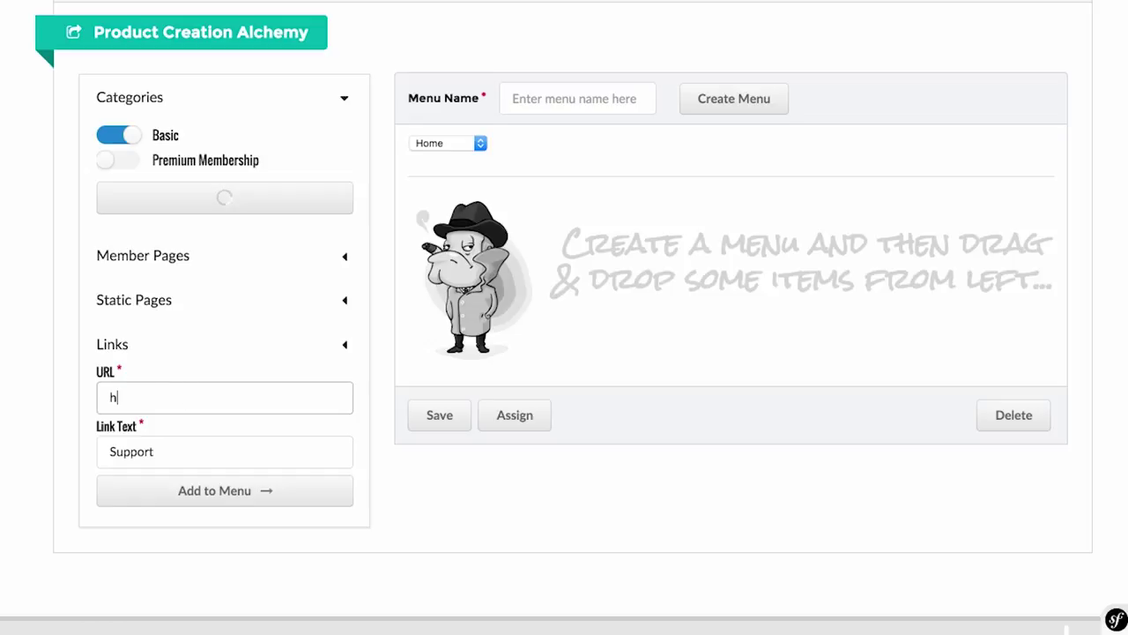
{"action": "type", "text": "ttp://sambakkersupport.com"}
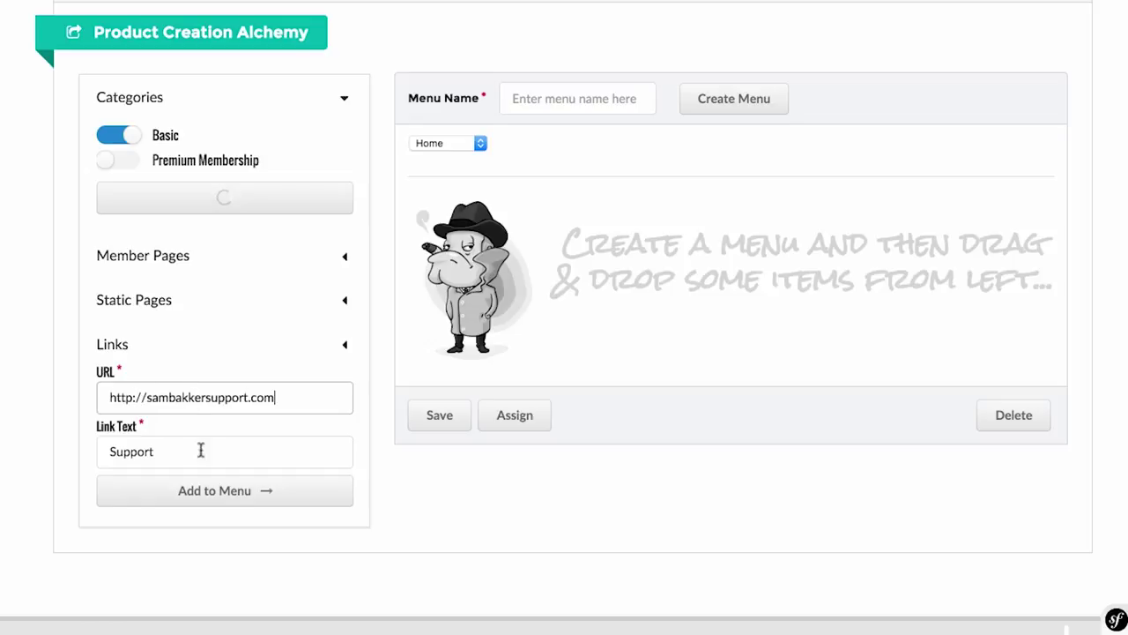
{"action": "left_click", "coordinate": [207, 492]}
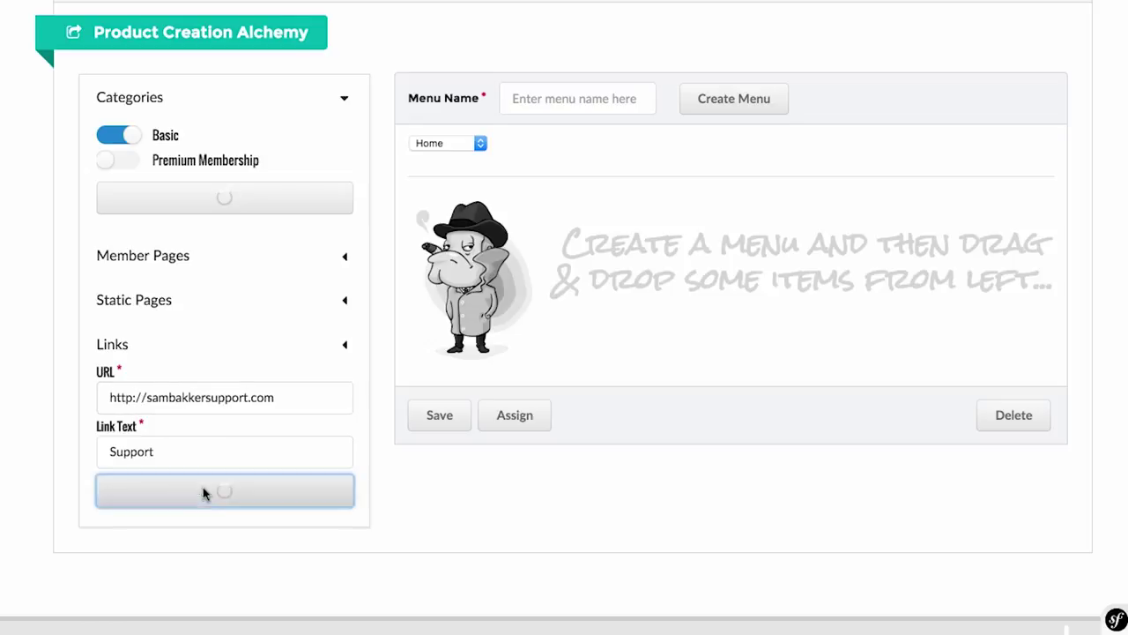
Step: Expand Member Pages and switch on the Welcome page toggle
{"action": "scroll", "coordinate": [620, 530], "scroll_direction": "up", "scroll_amount": 3}
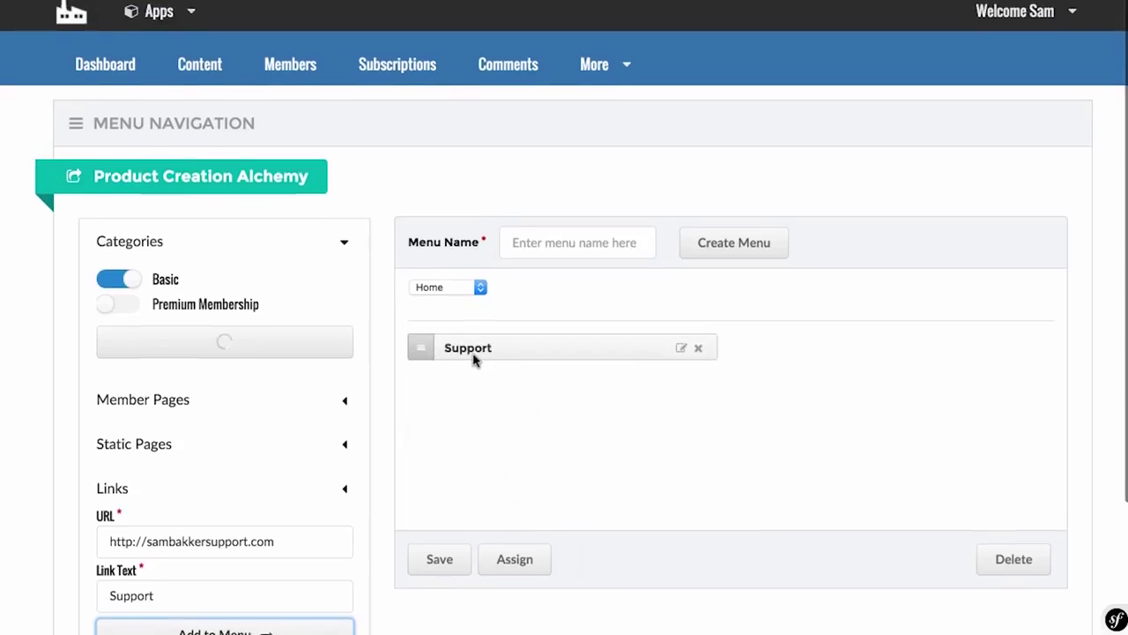
{"action": "scroll", "coordinate": [474, 358], "scroll_direction": "down", "scroll_amount": 2}
{"action": "scroll", "coordinate": [467, 282], "scroll_direction": "up", "scroll_amount": 2}
{"action": "scroll", "coordinate": [512, 310], "scroll_direction": "down", "scroll_amount": 2}
{"action": "left_click", "coordinate": [345, 302]}
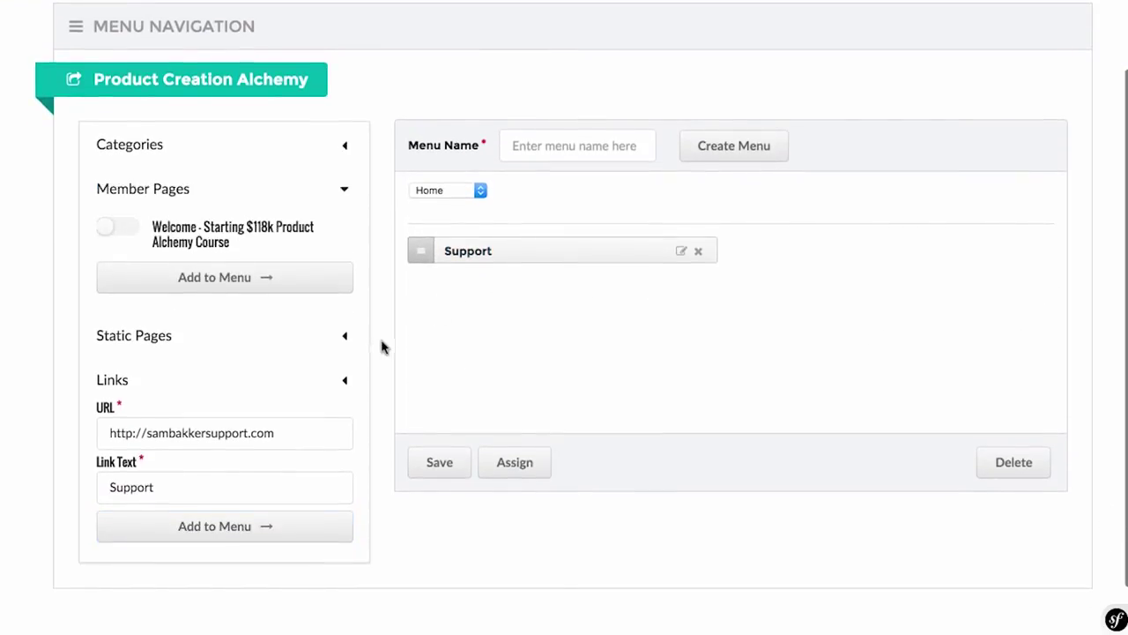
{"action": "left_click", "coordinate": [119, 227]}
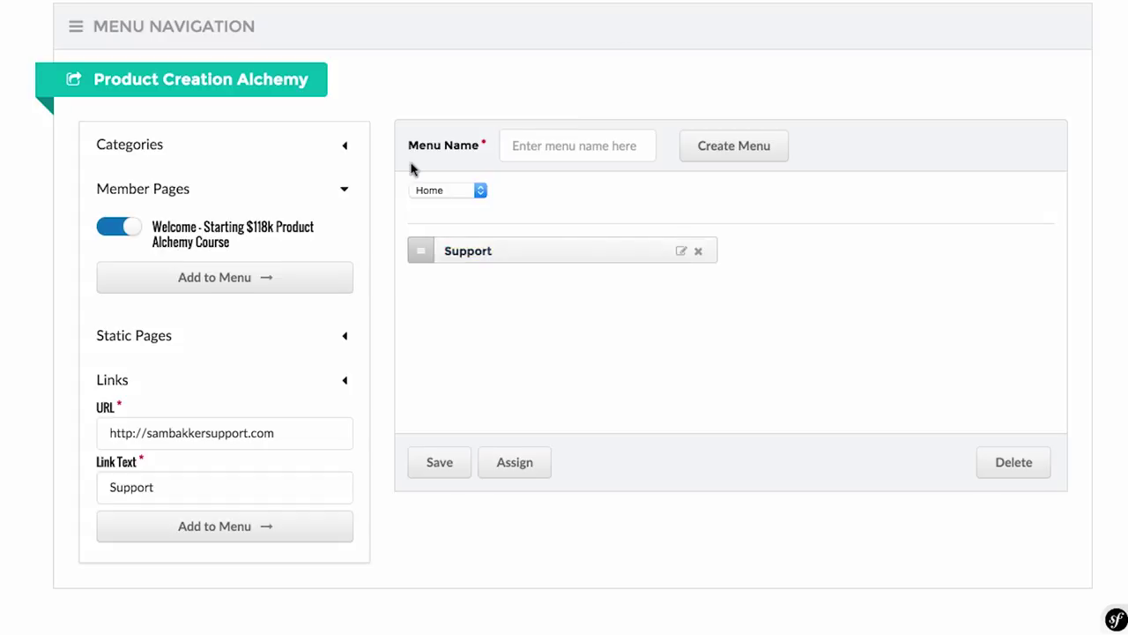
{"action": "scroll", "coordinate": [411, 168], "scroll_direction": "up", "scroll_amount": 2}
Step: Open More > Email Templates and scroll through the Customer Receipt template
{"action": "left_click", "coordinate": [602, 71]}
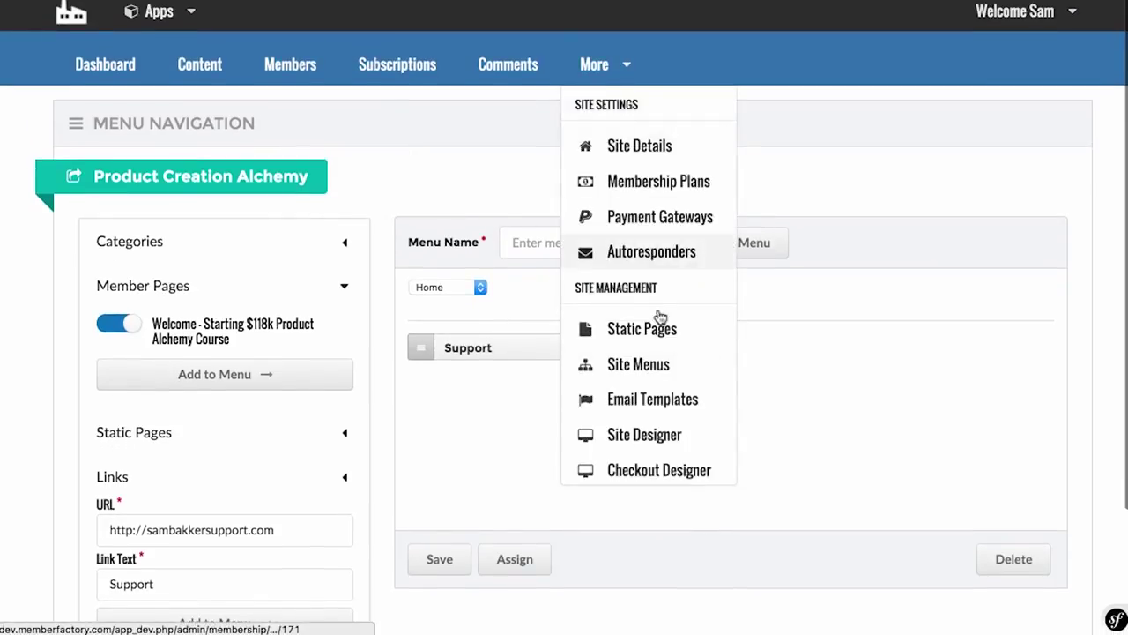
{"action": "scroll", "coordinate": [657, 363], "scroll_direction": "down", "scroll_amount": 1}
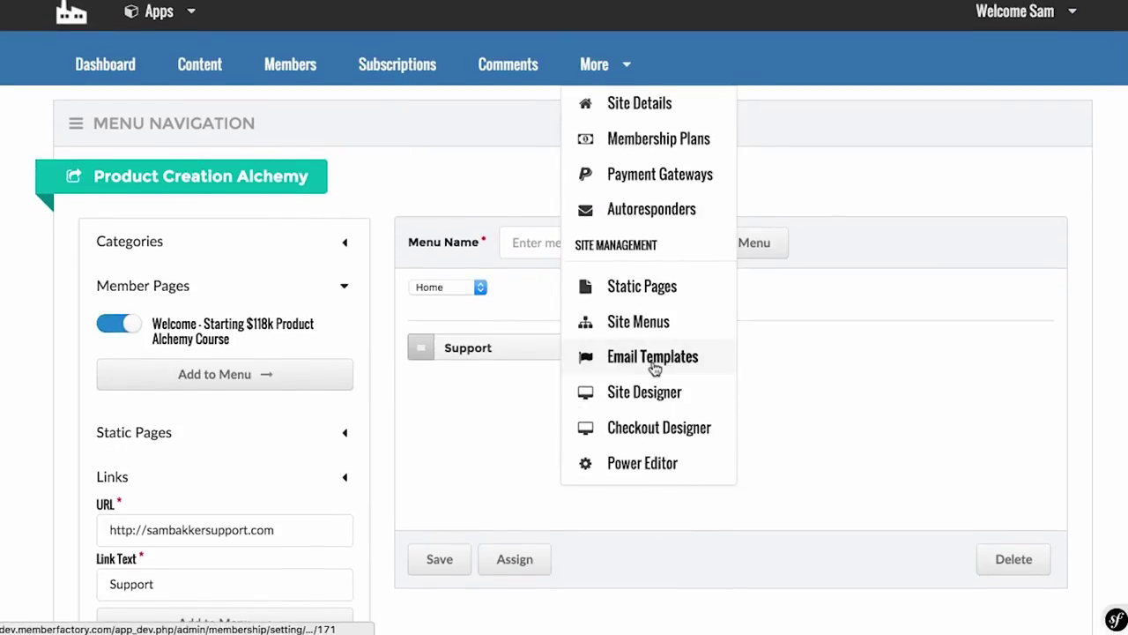
{"action": "left_click", "coordinate": [654, 357]}
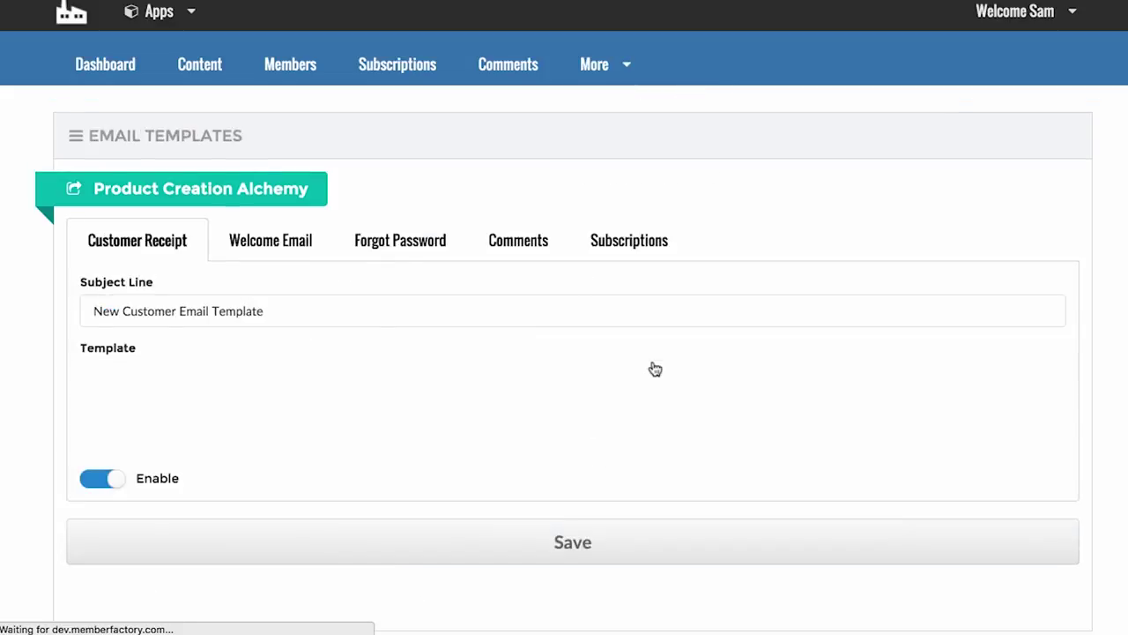
{"action": "scroll", "coordinate": [655, 368], "scroll_direction": "down", "scroll_amount": 1}
{"action": "scroll", "coordinate": [33, 345], "scroll_direction": "down", "scroll_amount": 1}
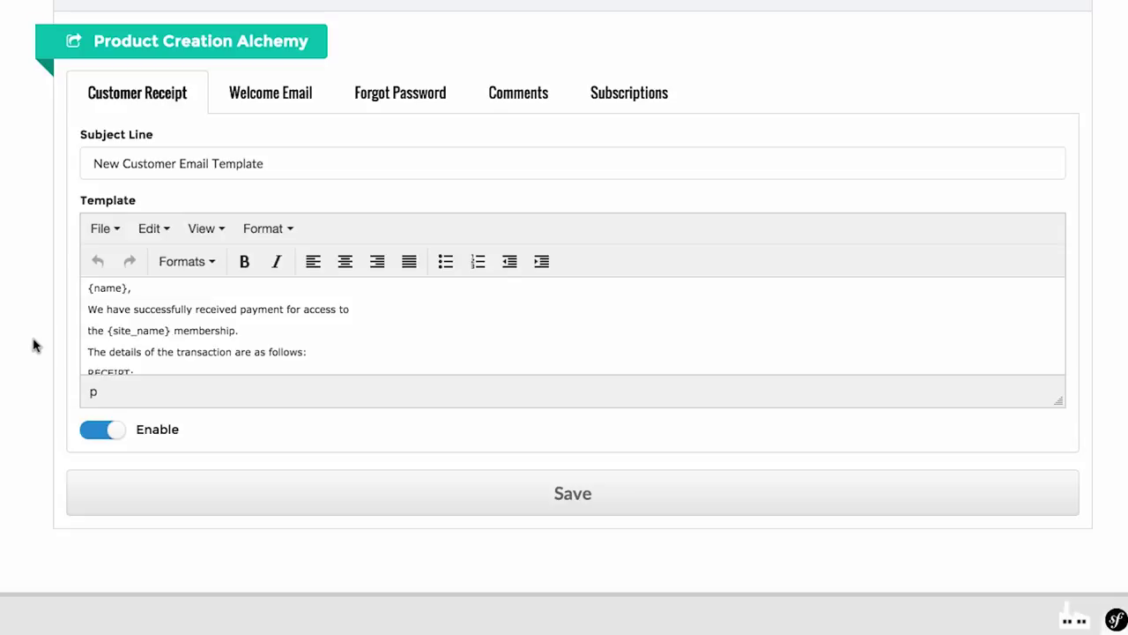
{"action": "scroll", "coordinate": [196, 308], "scroll_direction": "down", "scroll_amount": 6}
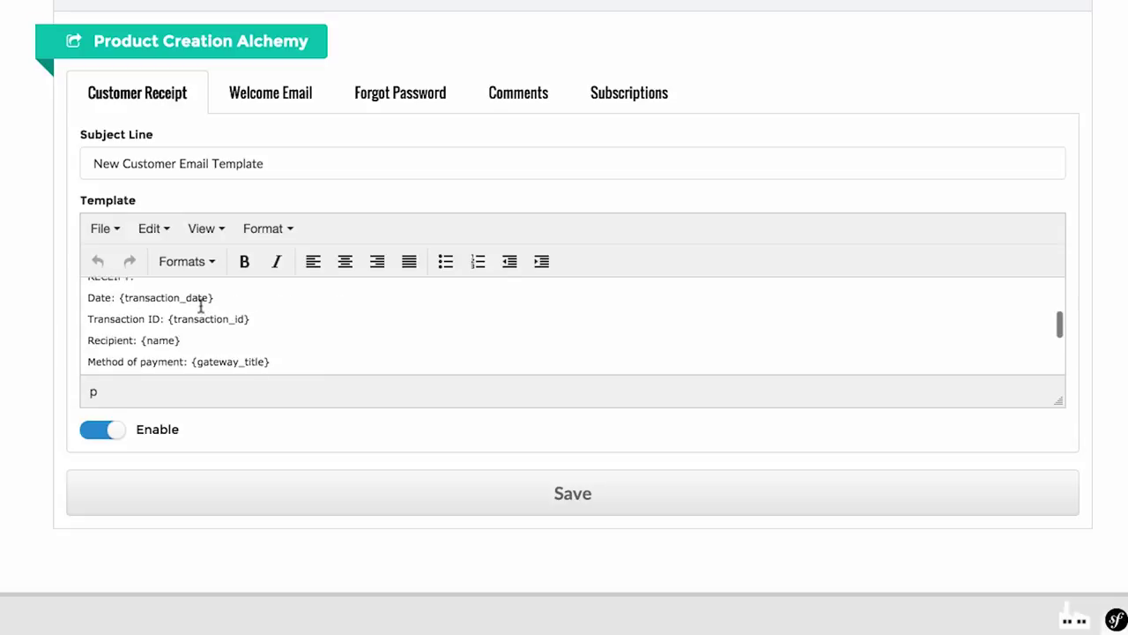
{"action": "scroll", "coordinate": [201, 304], "scroll_direction": "up", "scroll_amount": 8}
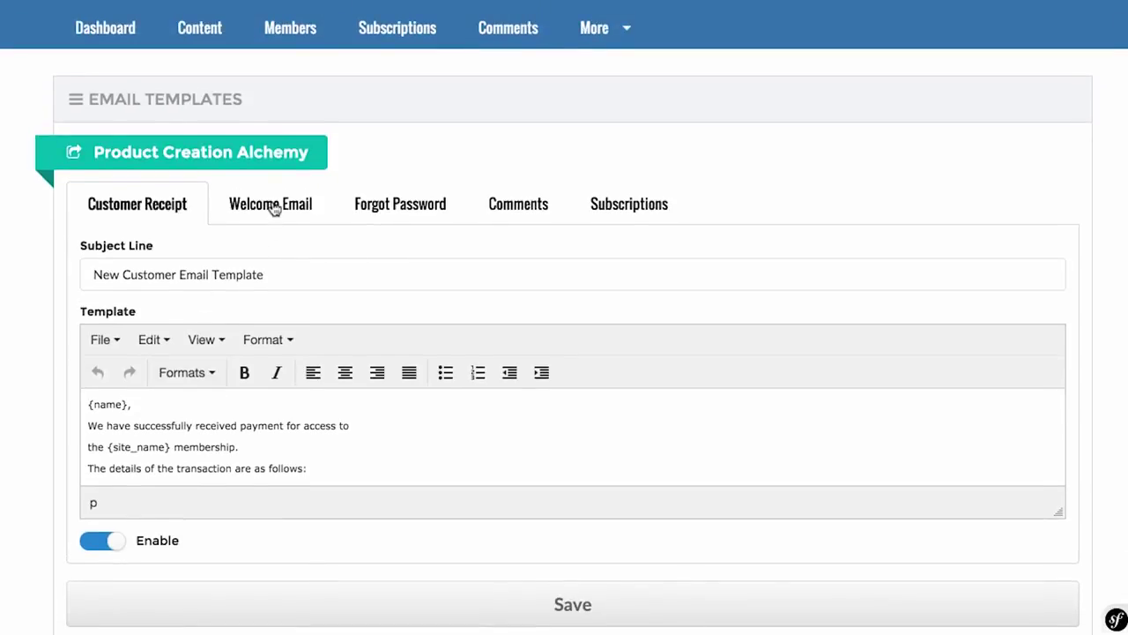
Step: Review the Welcome Email, Forgot Password, Comments and Subscriptions templates, ending on Welcome Email
{"action": "left_click", "coordinate": [274, 208]}
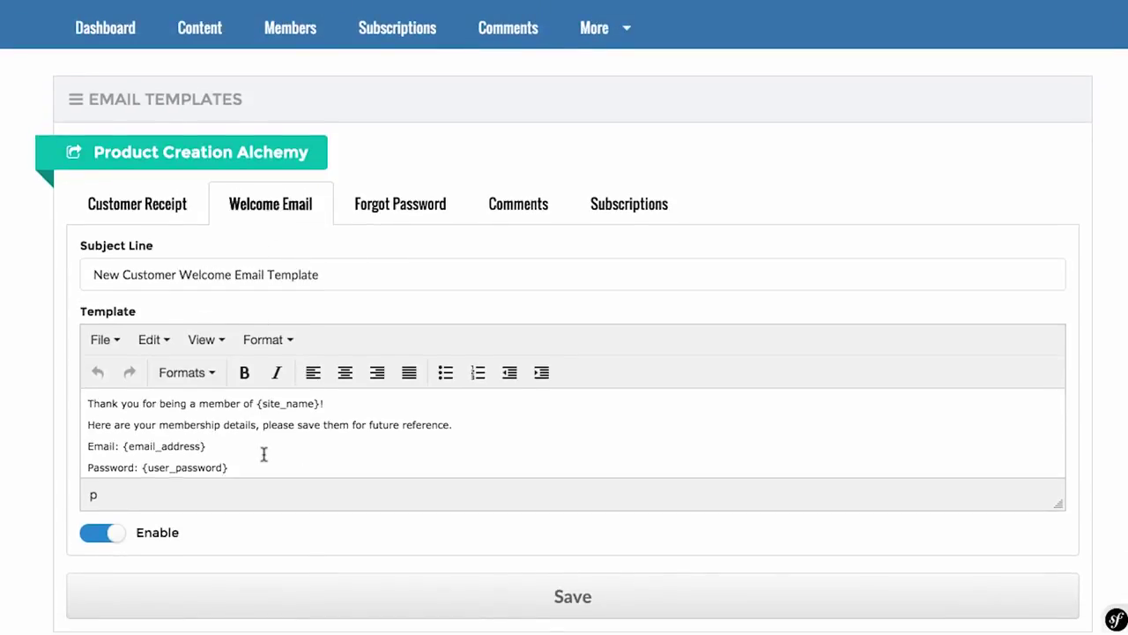
{"action": "scroll", "coordinate": [265, 454], "scroll_direction": "down", "scroll_amount": 3}
{"action": "scroll", "coordinate": [265, 454], "scroll_direction": "up", "scroll_amount": 5}
{"action": "left_click", "coordinate": [394, 244]}
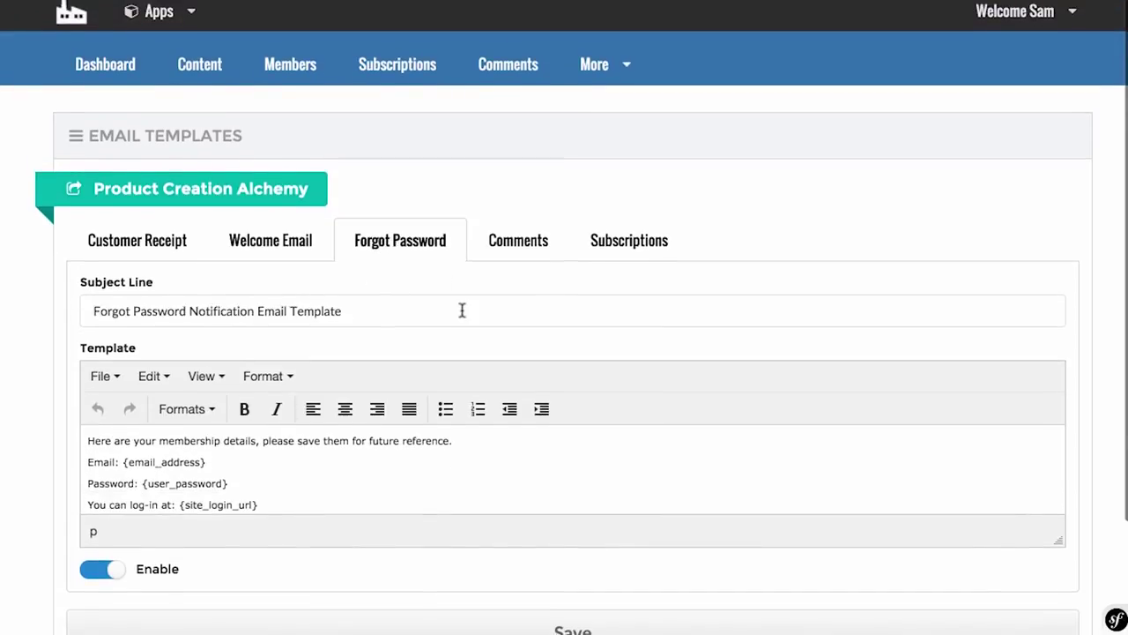
{"action": "left_click", "coordinate": [527, 230]}
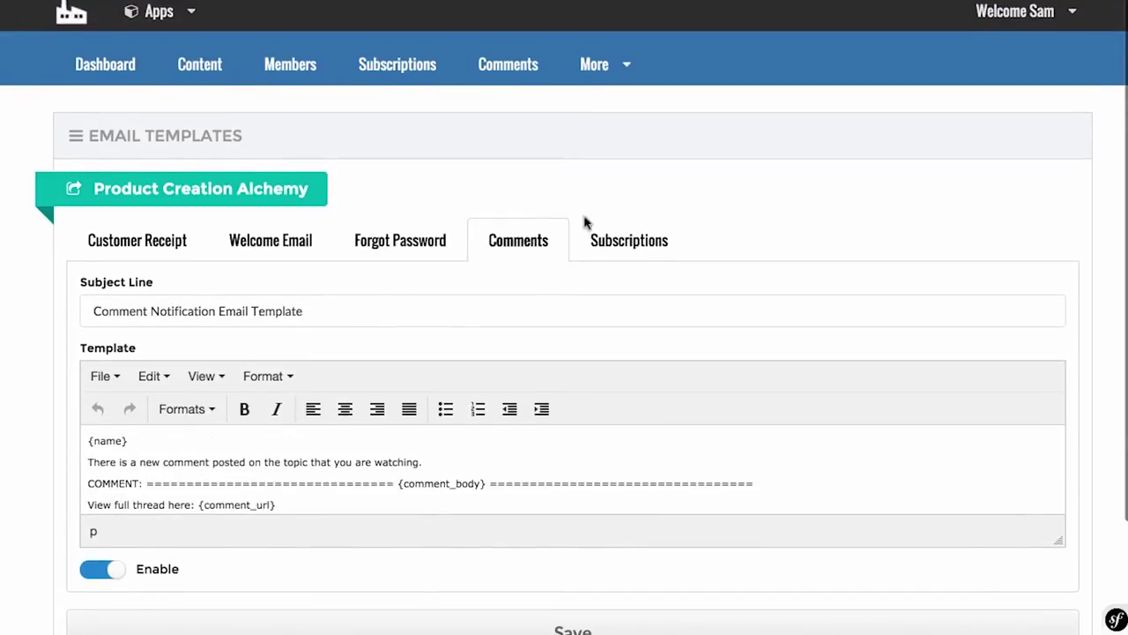
{"action": "left_click", "coordinate": [656, 225]}
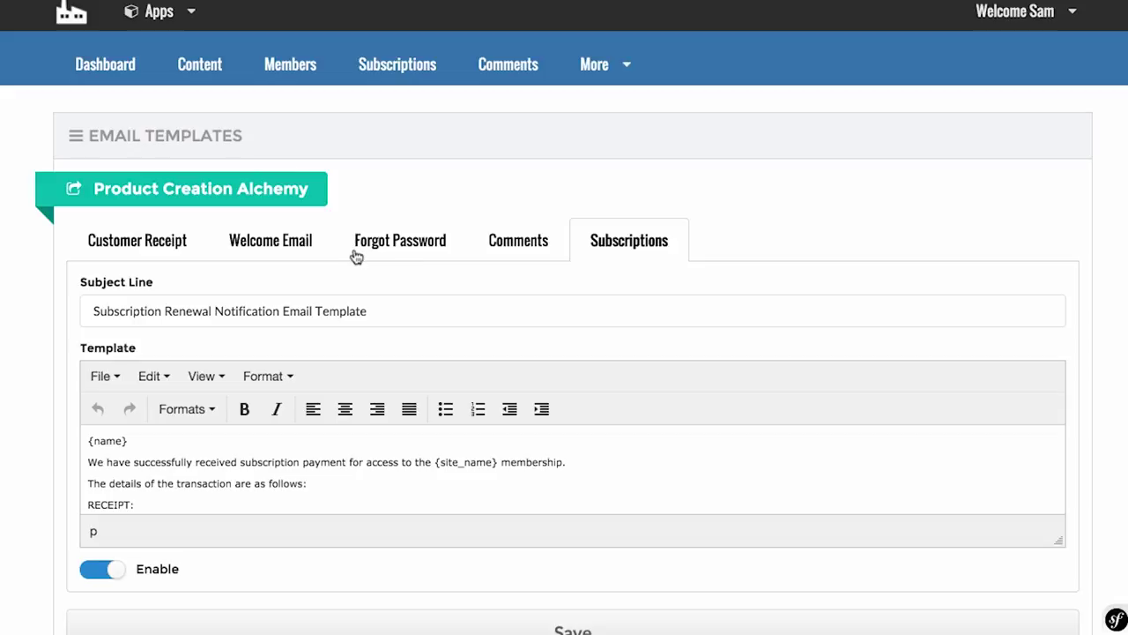
{"action": "left_click", "coordinate": [270, 239]}
{"action": "scroll", "coordinate": [156, 390], "scroll_direction": "down", "scroll_amount": 5}
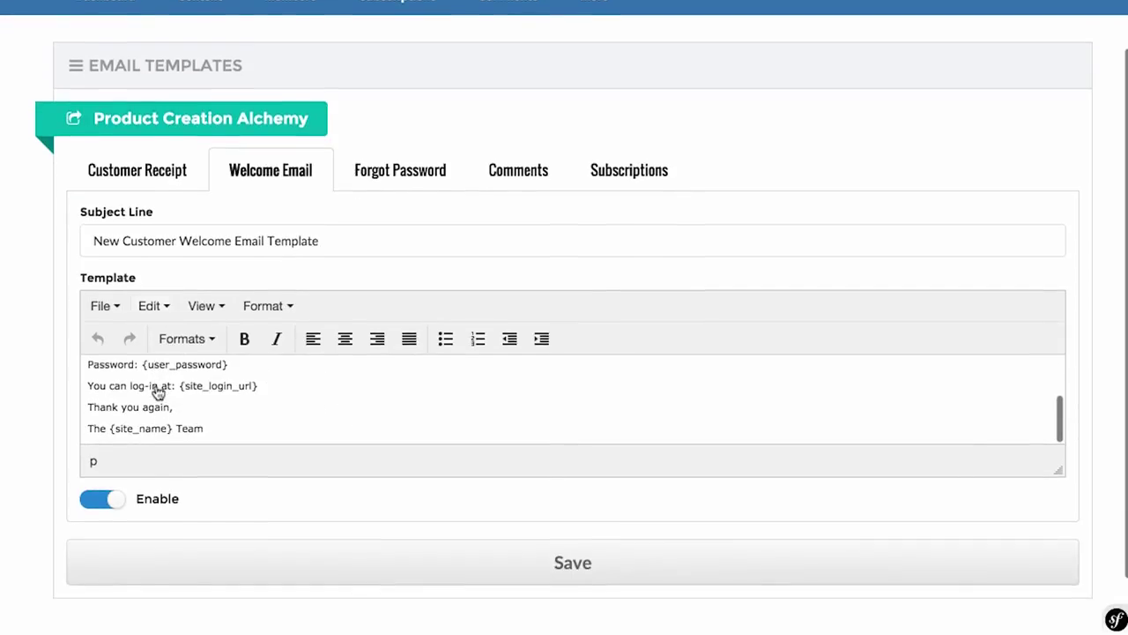
{"action": "scroll", "coordinate": [216, 439], "scroll_direction": "up", "scroll_amount": 2}
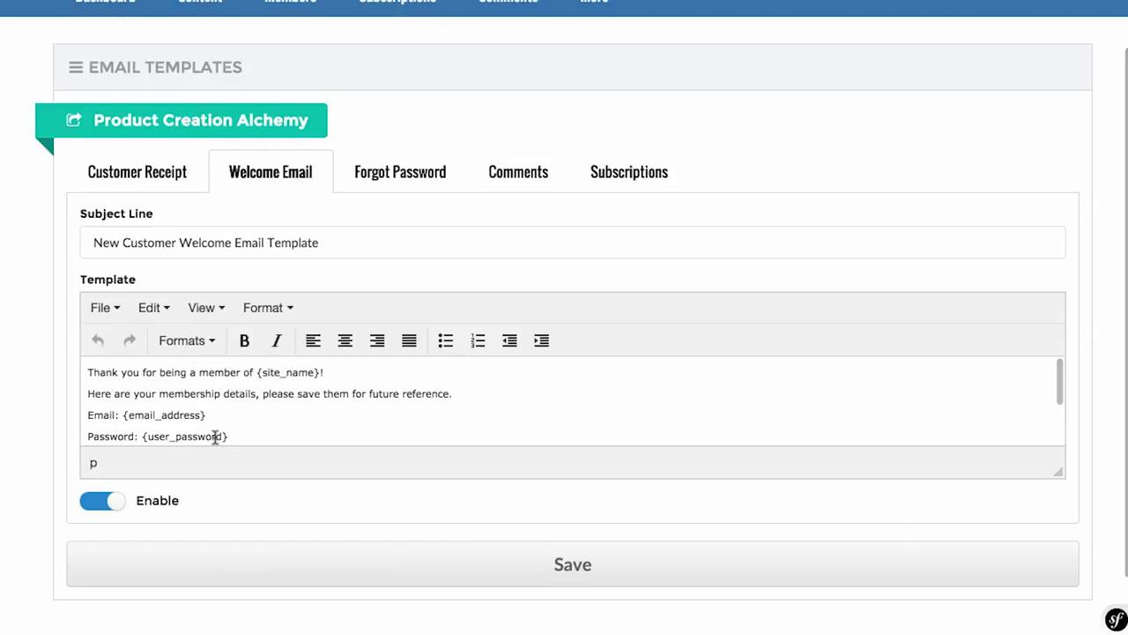
{"action": "scroll", "coordinate": [216, 438], "scroll_direction": "up", "scroll_amount": 2}
{"action": "left_click", "coordinate": [598, 64]}
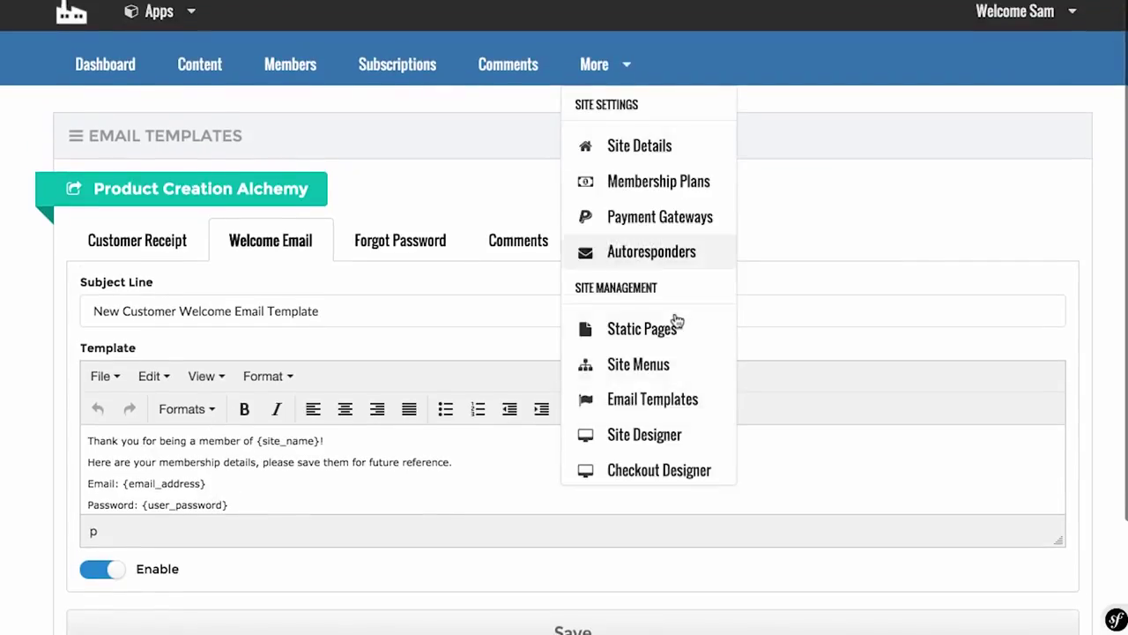
Step: In Site Designer theme settings, set the Top Background Color to pure red
{"action": "scroll", "coordinate": [676, 320], "scroll_direction": "down", "scroll_amount": 1}
{"action": "left_click", "coordinate": [668, 381]}
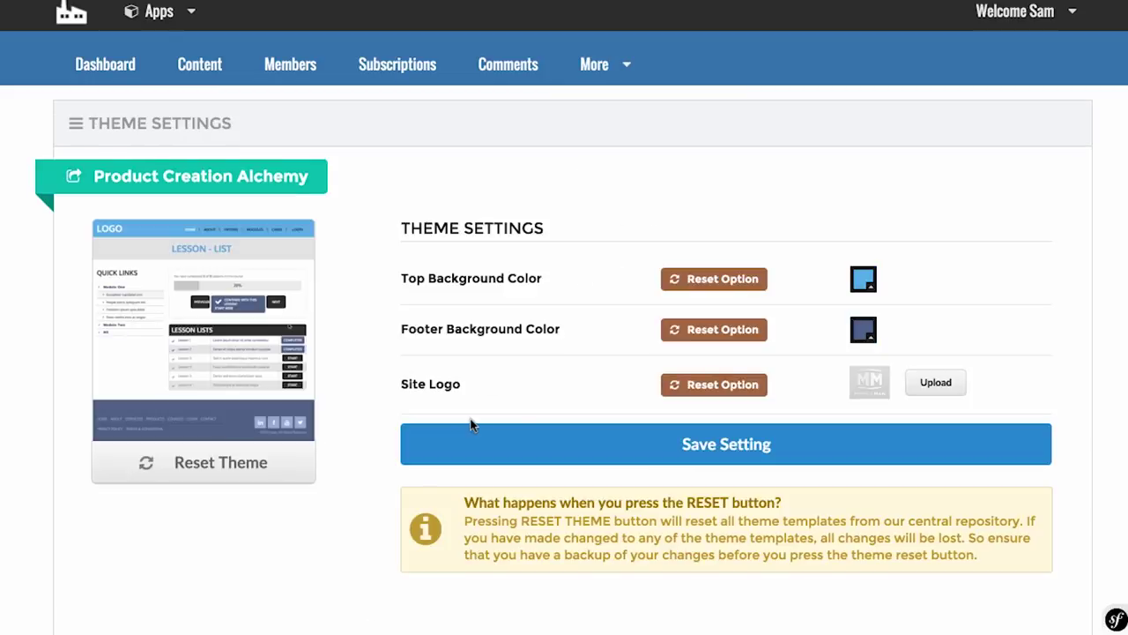
{"action": "left_click", "coordinate": [863, 280]}
{"action": "left_click_drag", "start_coordinate": [698, 352], "coordinate": [683, 305]}
{"action": "left_click", "coordinate": [696, 259]}
Step: Open the checkout page designer from More and scroll through its settings
{"action": "left_click", "coordinate": [630, 81]}
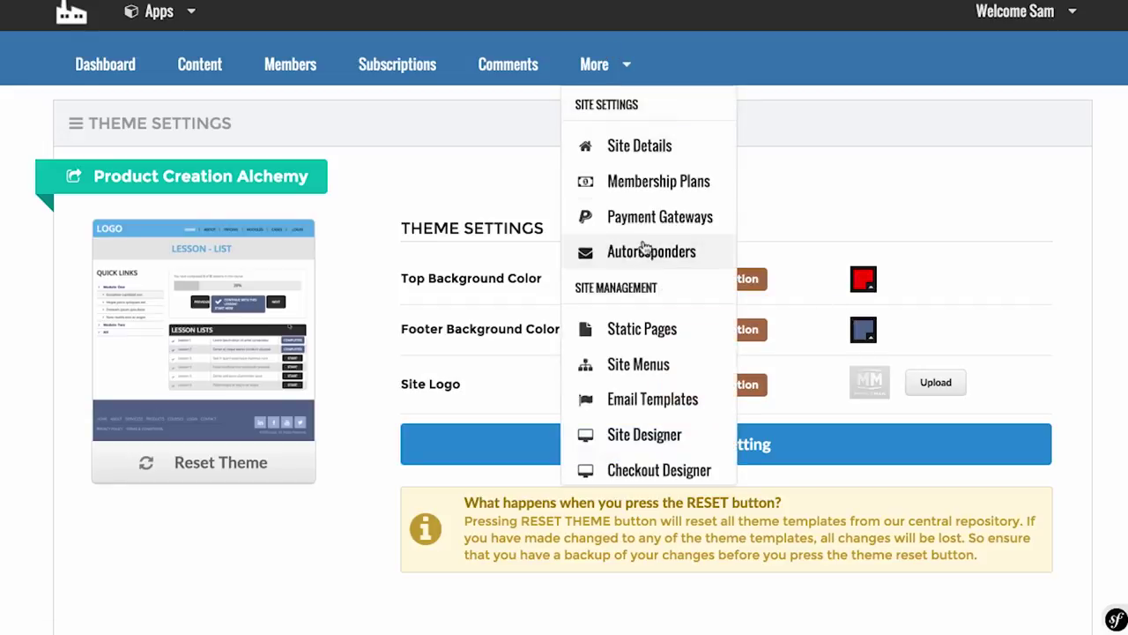
{"action": "scroll", "coordinate": [647, 250], "scroll_direction": "down", "scroll_amount": 1}
{"action": "scroll", "coordinate": [644, 246], "scroll_direction": "down", "scroll_amount": 3}
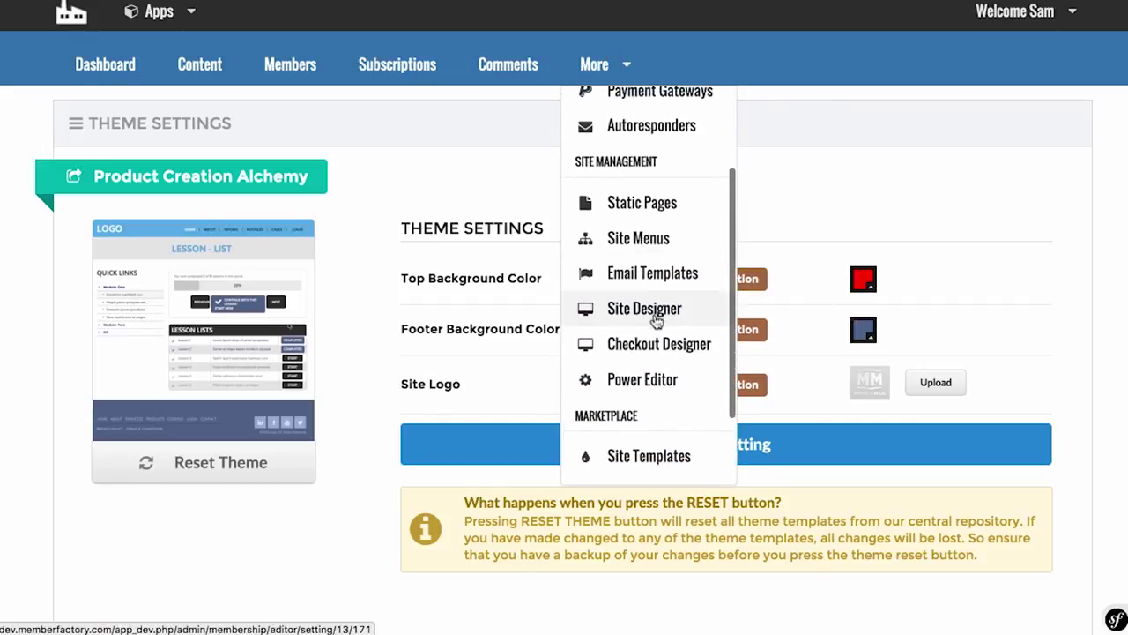
{"action": "left_click", "coordinate": [660, 343]}
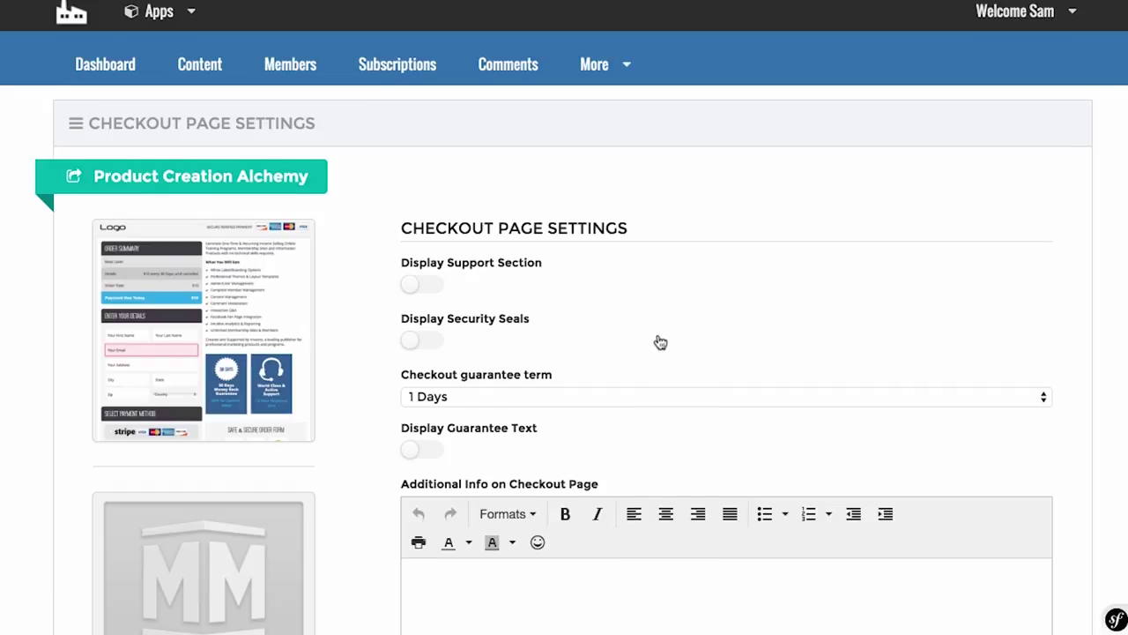
{"action": "scroll", "coordinate": [660, 342], "scroll_direction": "down", "scroll_amount": 3}
{"action": "scroll", "coordinate": [249, 201], "scroll_direction": "down", "scroll_amount": 2}
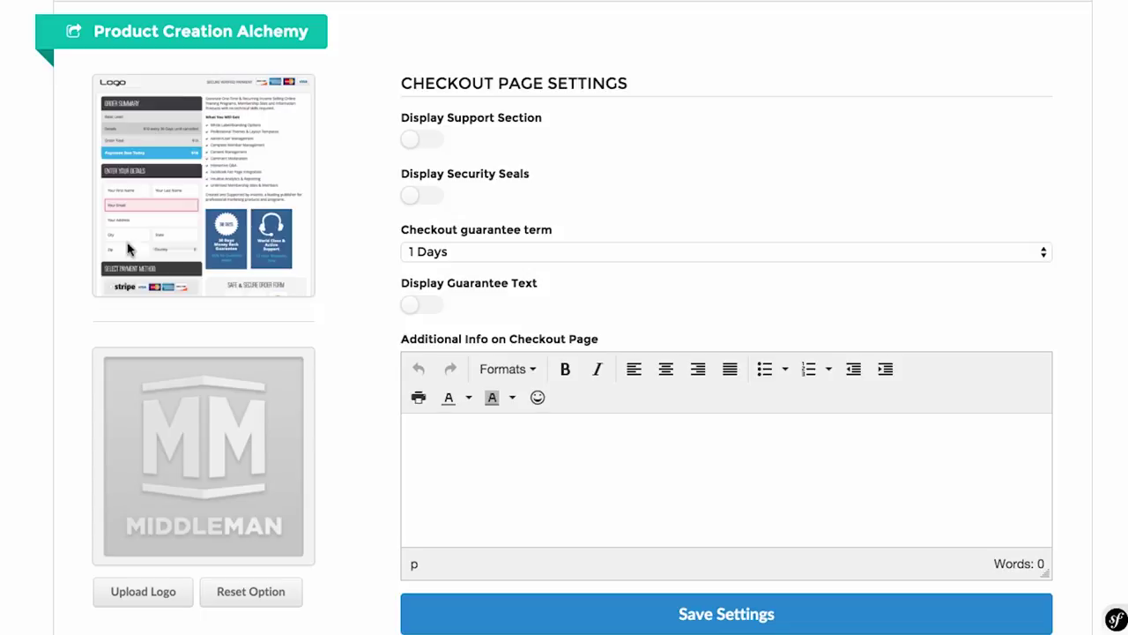
{"action": "scroll", "coordinate": [128, 250], "scroll_direction": "up", "scroll_amount": 1}
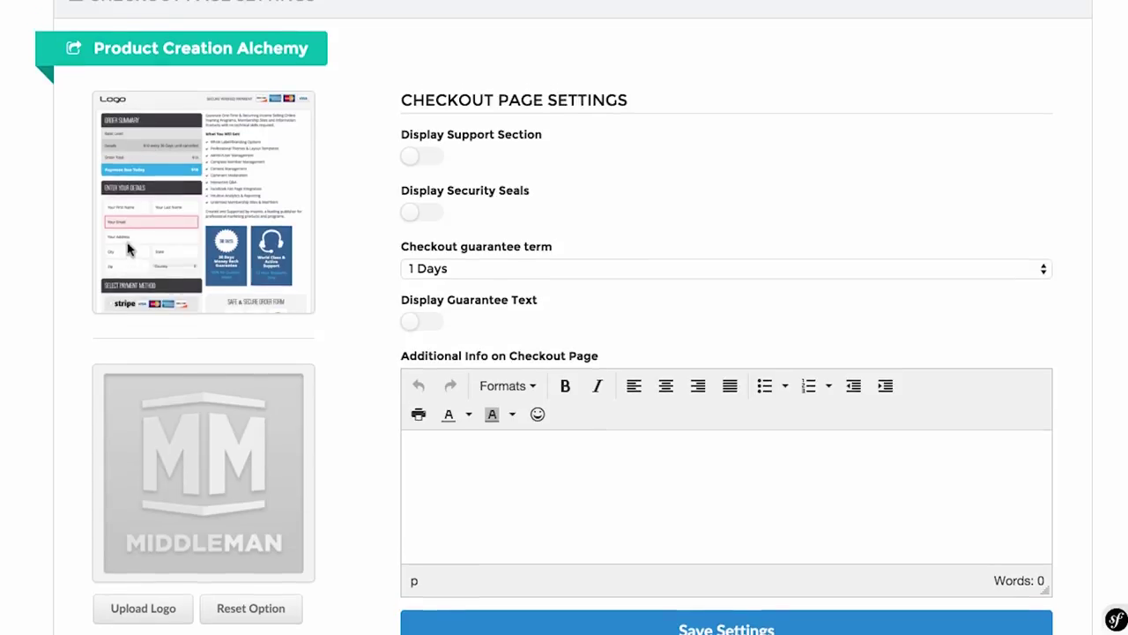
{"action": "scroll", "coordinate": [189, 268], "scroll_direction": "up", "scroll_amount": 3}
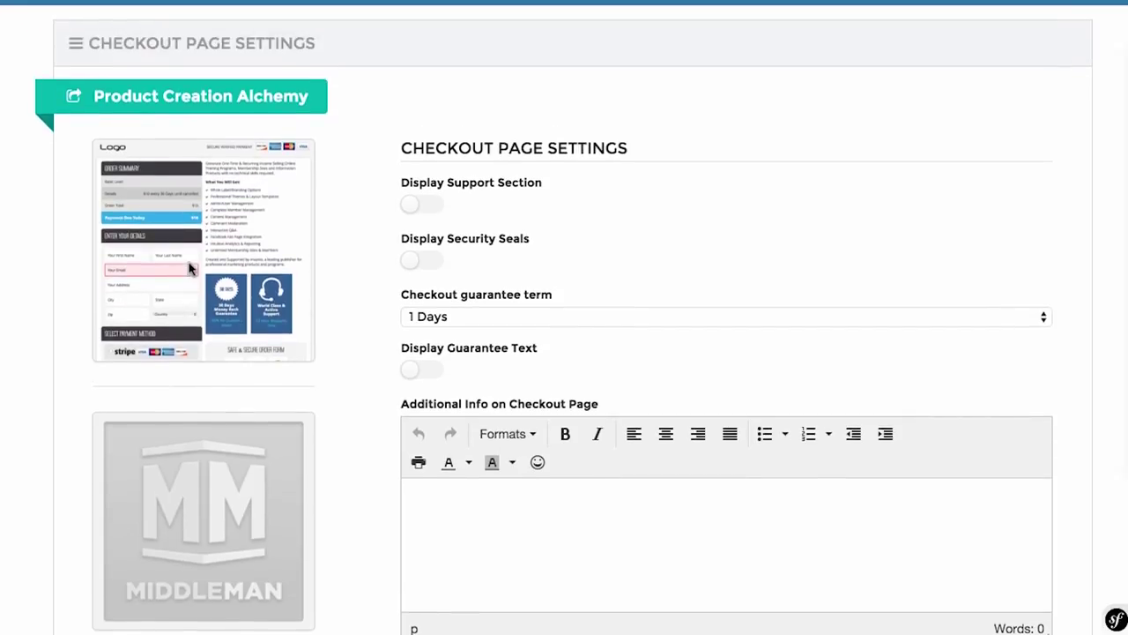
{"action": "scroll", "coordinate": [692, 248], "scroll_direction": "down", "scroll_amount": 5}
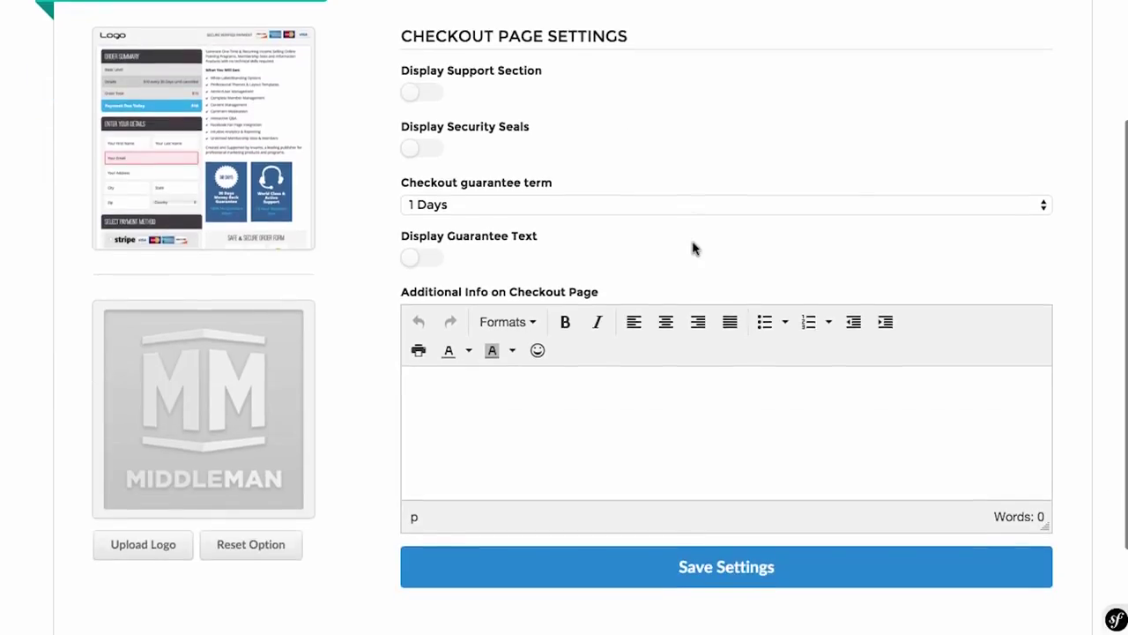
Step: Enable support, security seals and guarantee text with a 1 Days term, then begin a logo upload
{"action": "left_click", "coordinate": [411, 74]}
{"action": "left_click", "coordinate": [421, 131]}
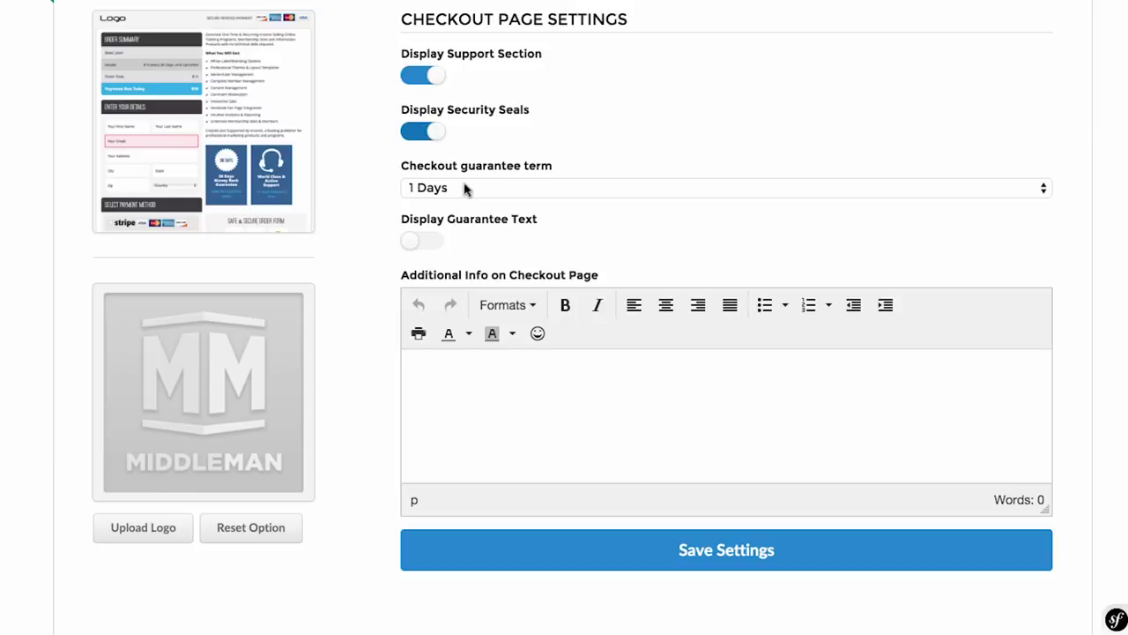
{"action": "left_click", "coordinate": [424, 241]}
{"action": "left_click", "coordinate": [521, 188]}
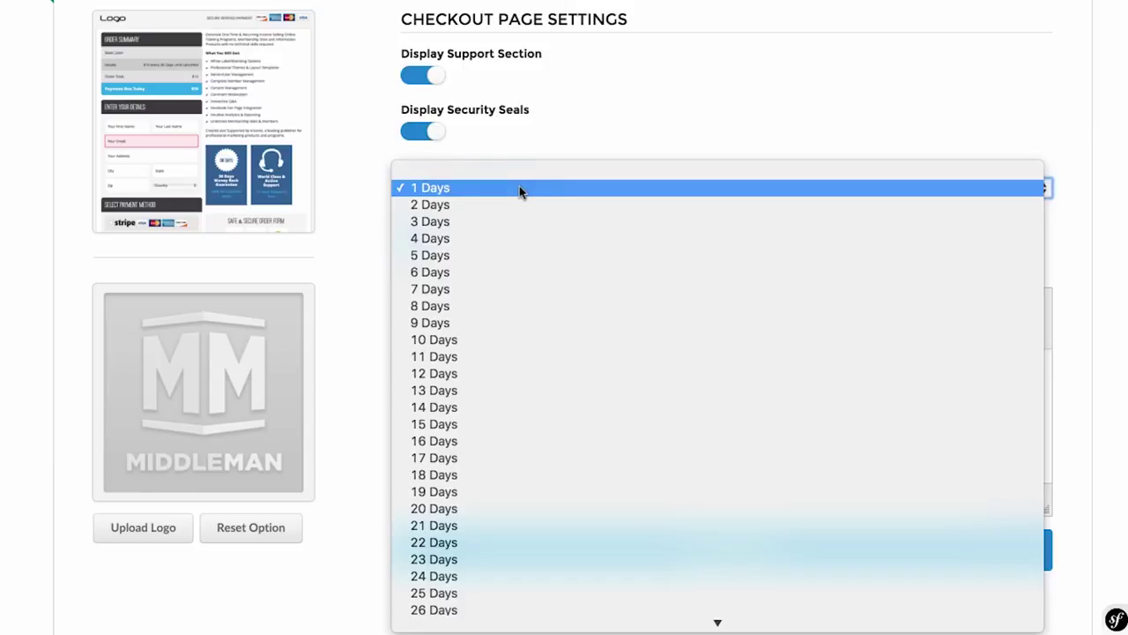
{"action": "left_click", "coordinate": [569, 130]}
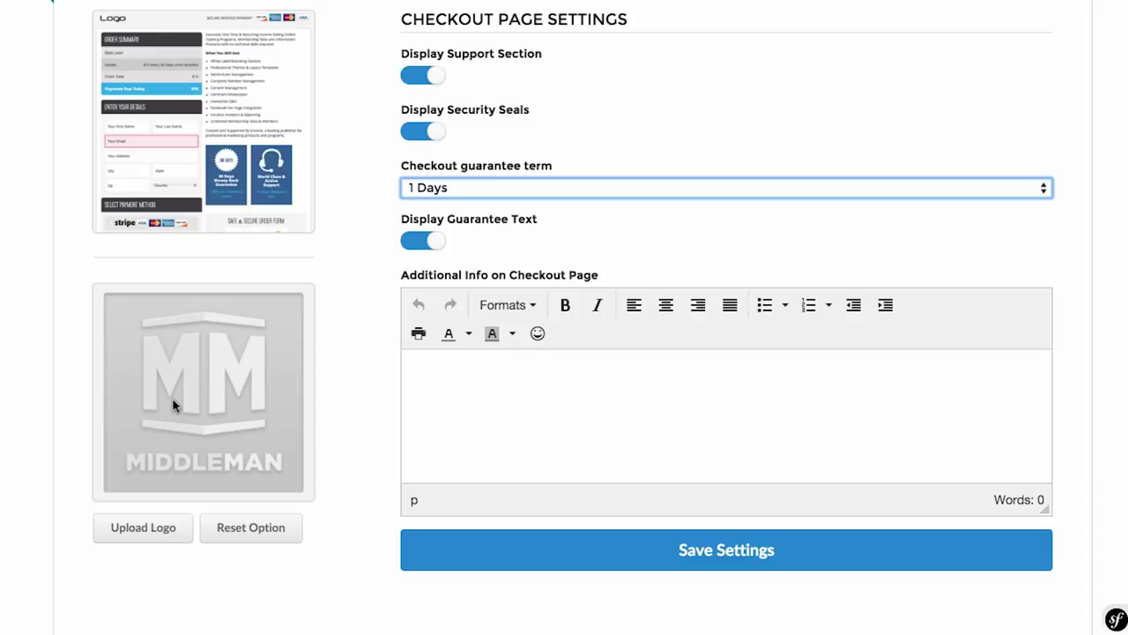
{"action": "left_click", "coordinate": [150, 543]}
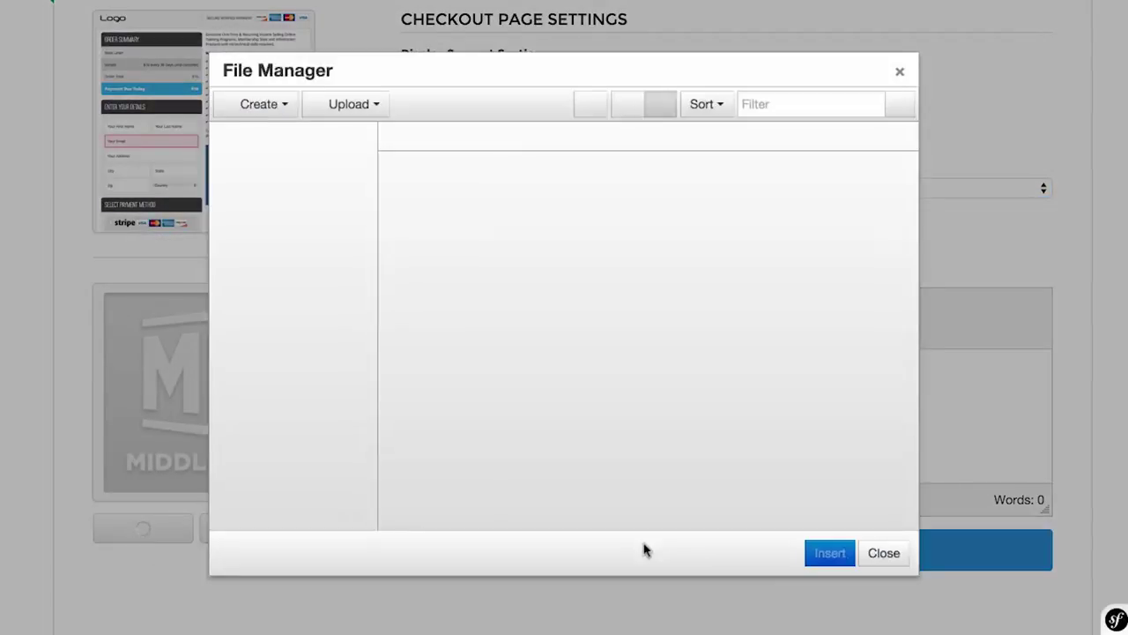
Step: Upload a photo from the local machine and insert it as the checkout logo
{"action": "left_click", "coordinate": [370, 111]}
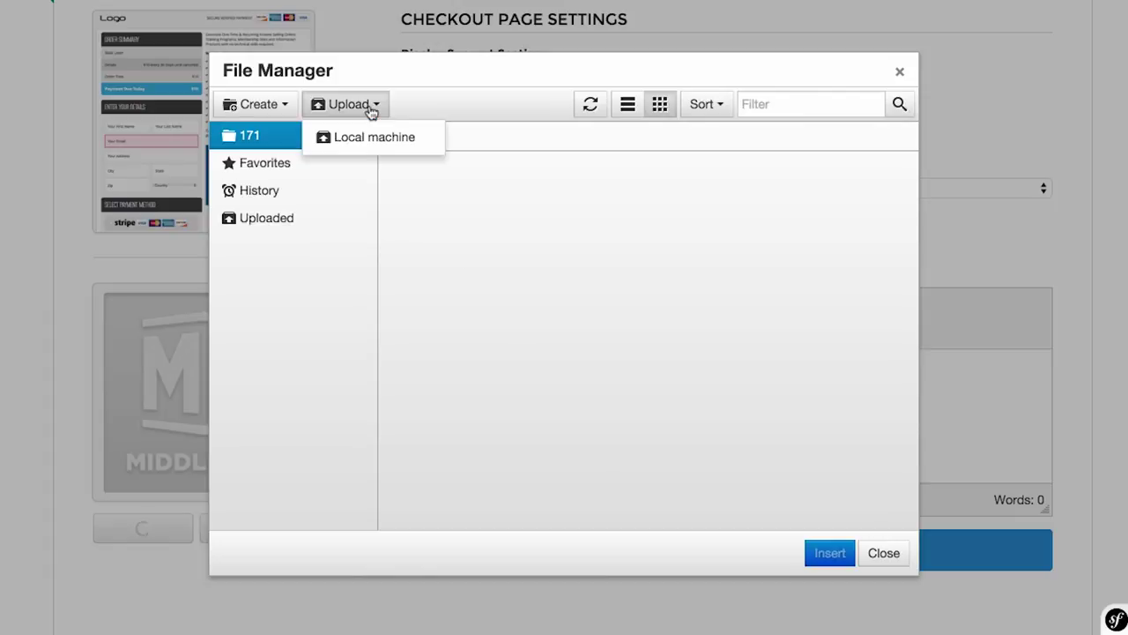
{"action": "left_click", "coordinate": [367, 140]}
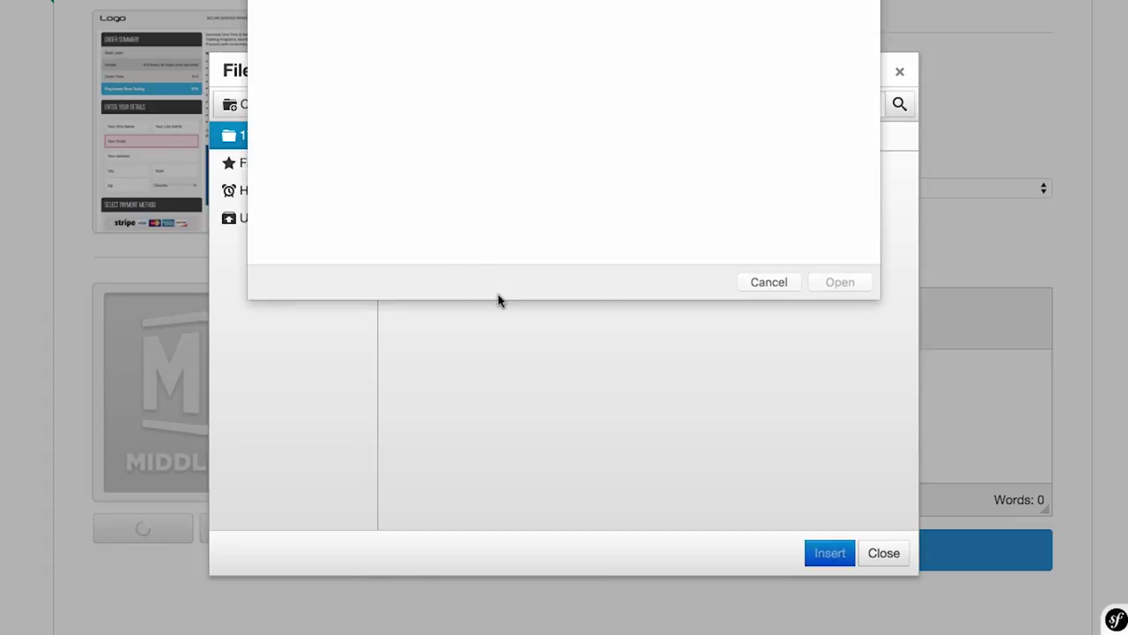
{"action": "scroll", "coordinate": [662, 189], "scroll_direction": "down", "scroll_amount": 5}
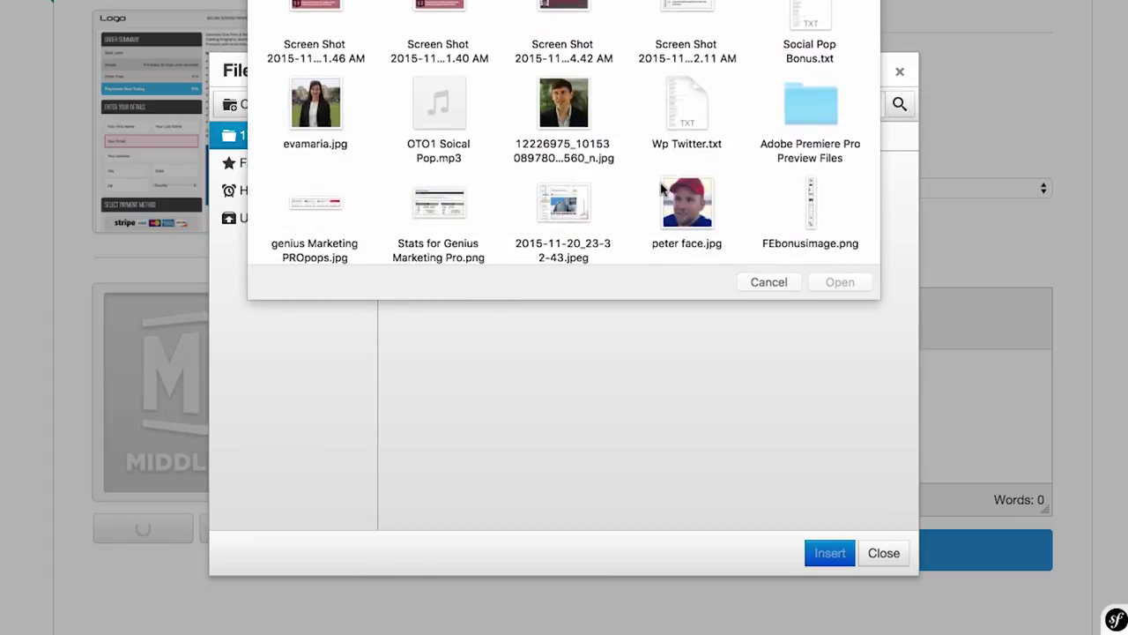
{"action": "left_click", "coordinate": [580, 115]}
{"action": "left_click", "coordinate": [839, 282]}
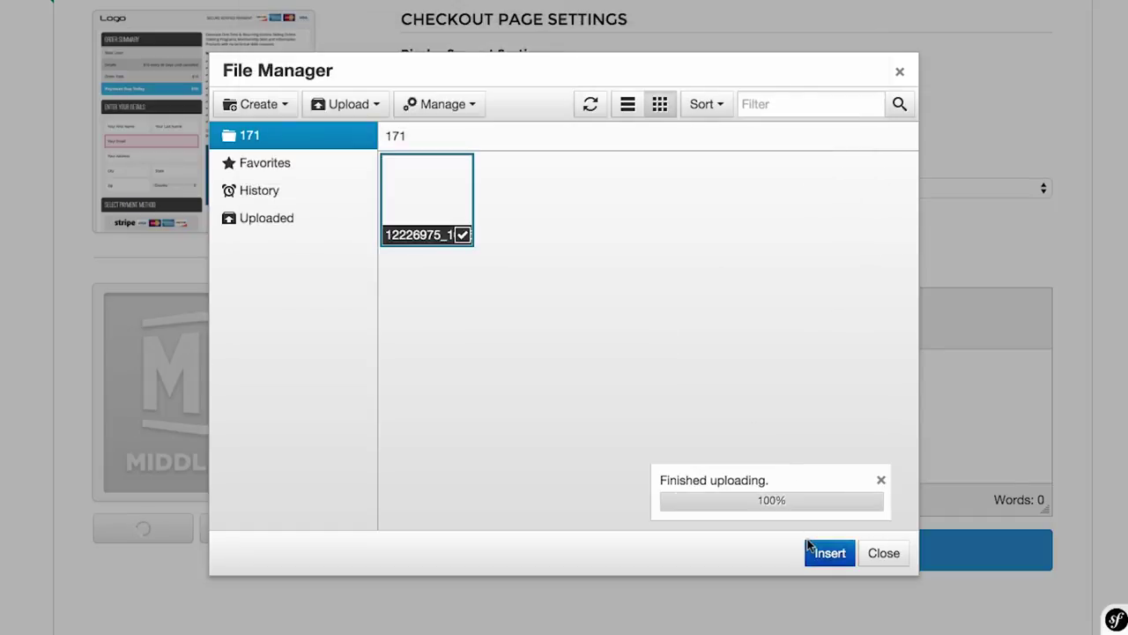
{"action": "left_click", "coordinate": [820, 552]}
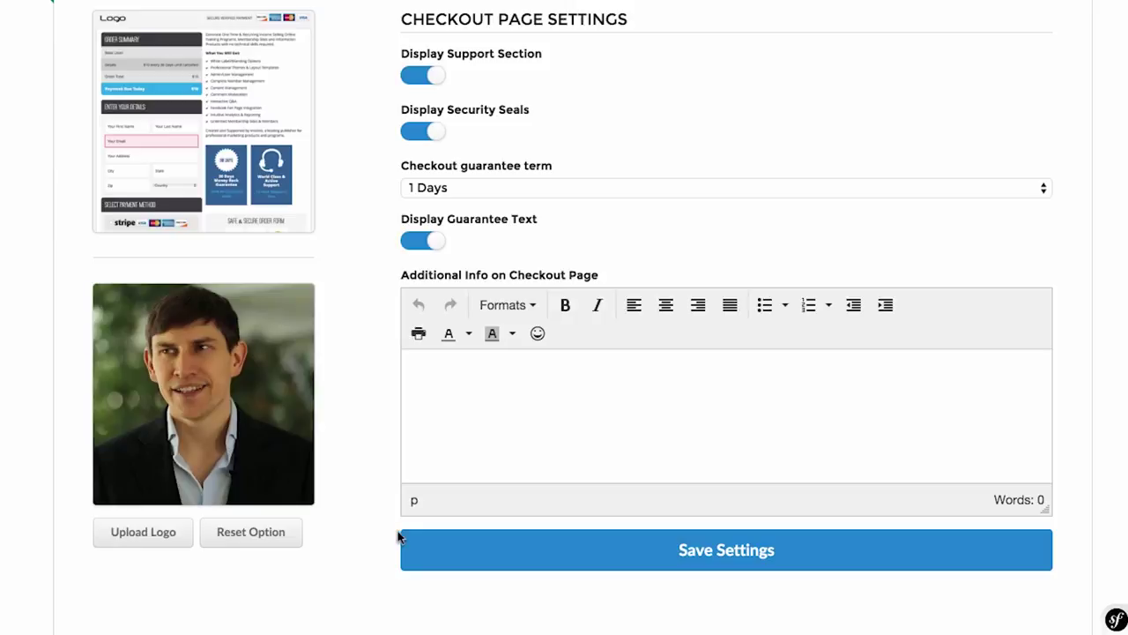
Step: Save the checkout page settings
{"action": "scroll", "coordinate": [395, 531], "scroll_direction": "up", "scroll_amount": 1}
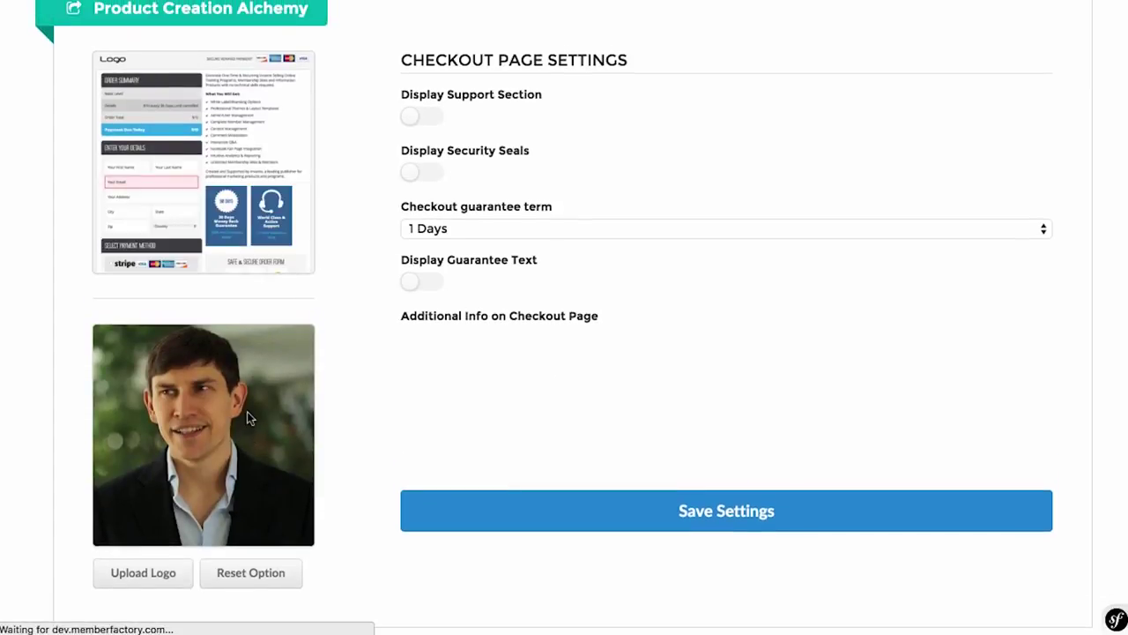
{"action": "scroll", "coordinate": [338, 432], "scroll_direction": "down", "scroll_amount": 2}
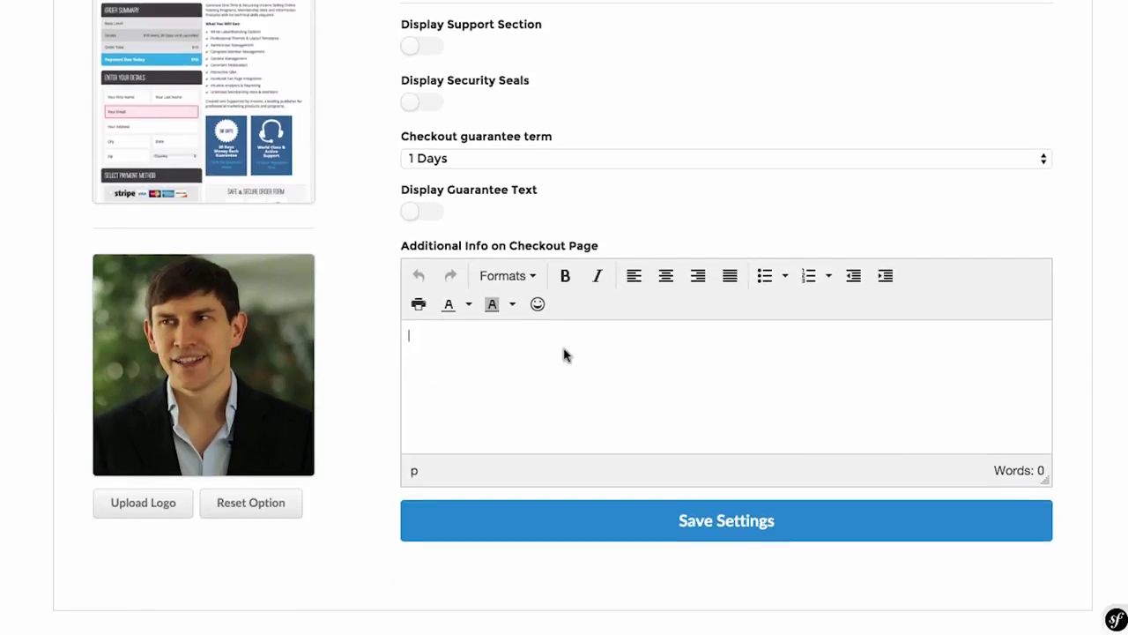
{"action": "scroll", "coordinate": [378, 353], "scroll_direction": "up", "scroll_amount": 2}
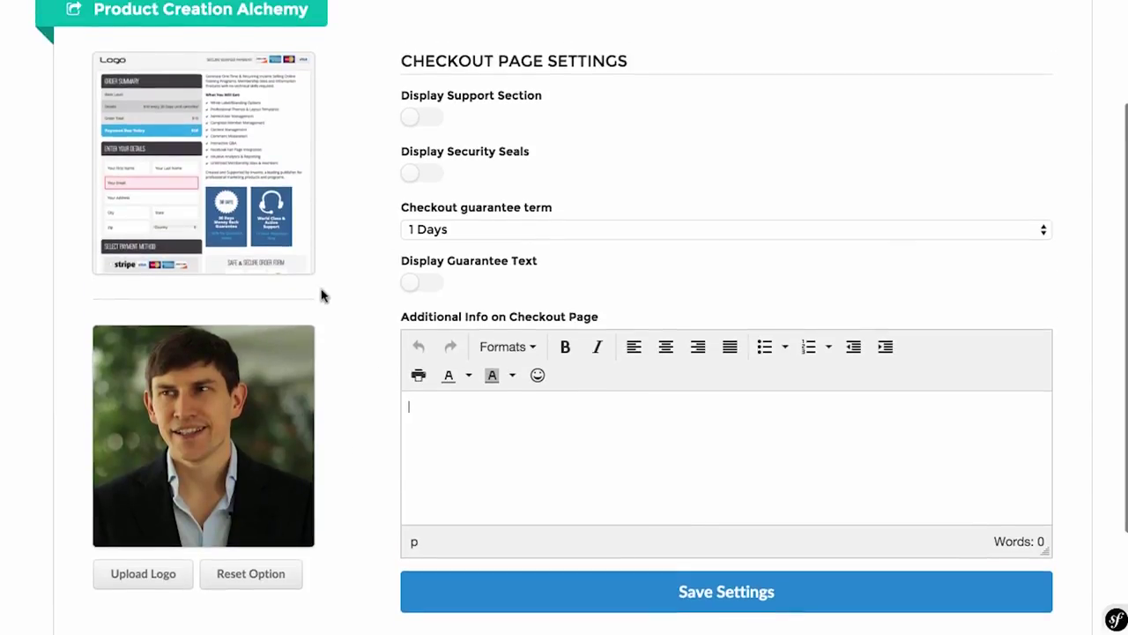
{"action": "scroll", "coordinate": [322, 292], "scroll_direction": "down", "scroll_amount": 2}
{"action": "left_click", "coordinate": [566, 441]}
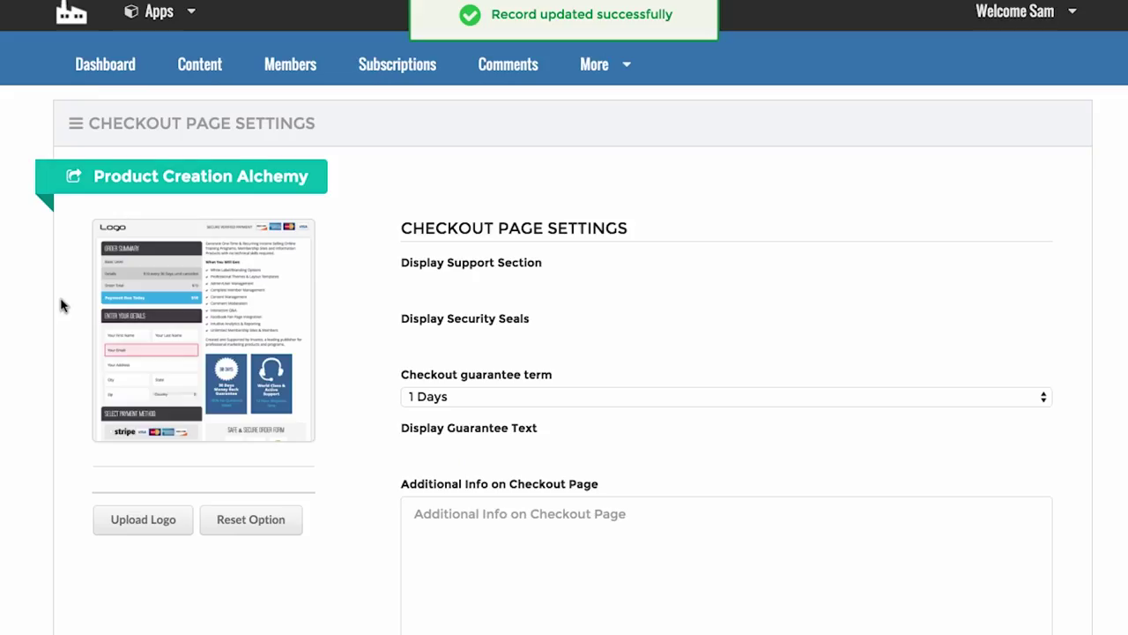
{"action": "scroll", "coordinate": [423, 239], "scroll_direction": "down", "scroll_amount": 1}
{"action": "scroll", "coordinate": [424, 243], "scroll_direction": "up", "scroll_amount": 1}
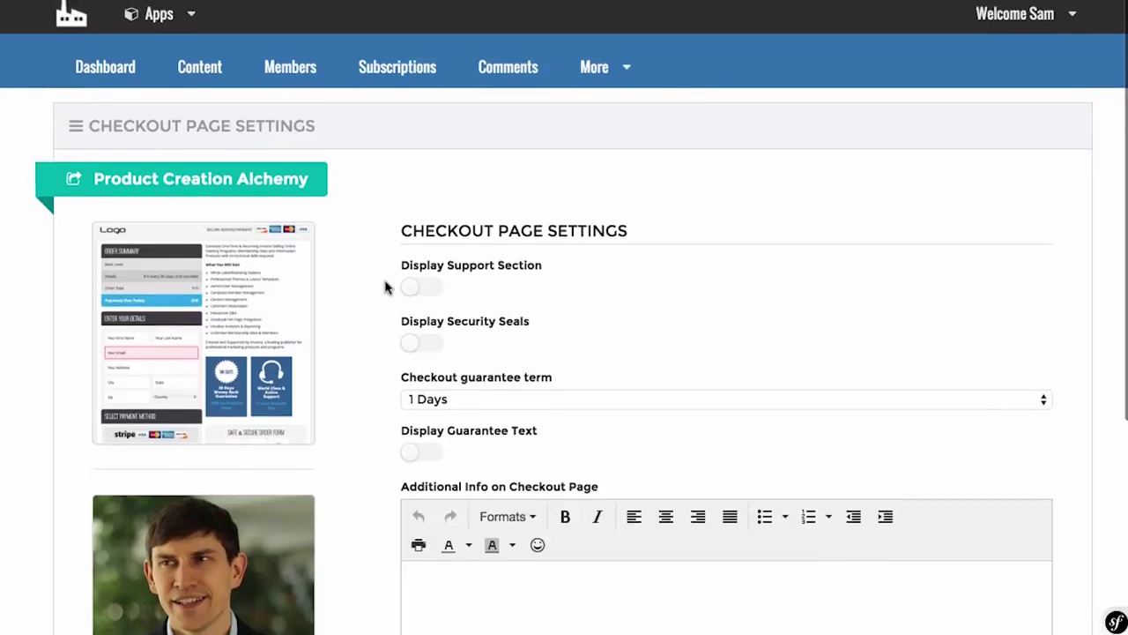
Step: Open the Power Editor from the More menu and read through the index.html.twig layout code
{"action": "left_click", "coordinate": [594, 65]}
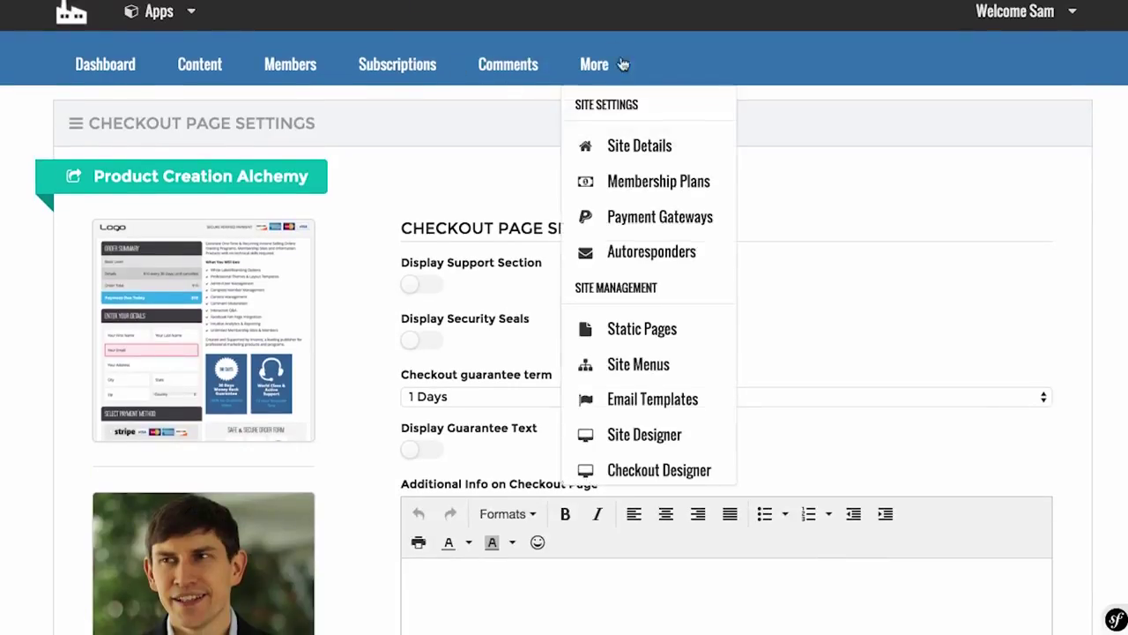
{"action": "scroll", "coordinate": [652, 304], "scroll_direction": "down", "scroll_amount": 3}
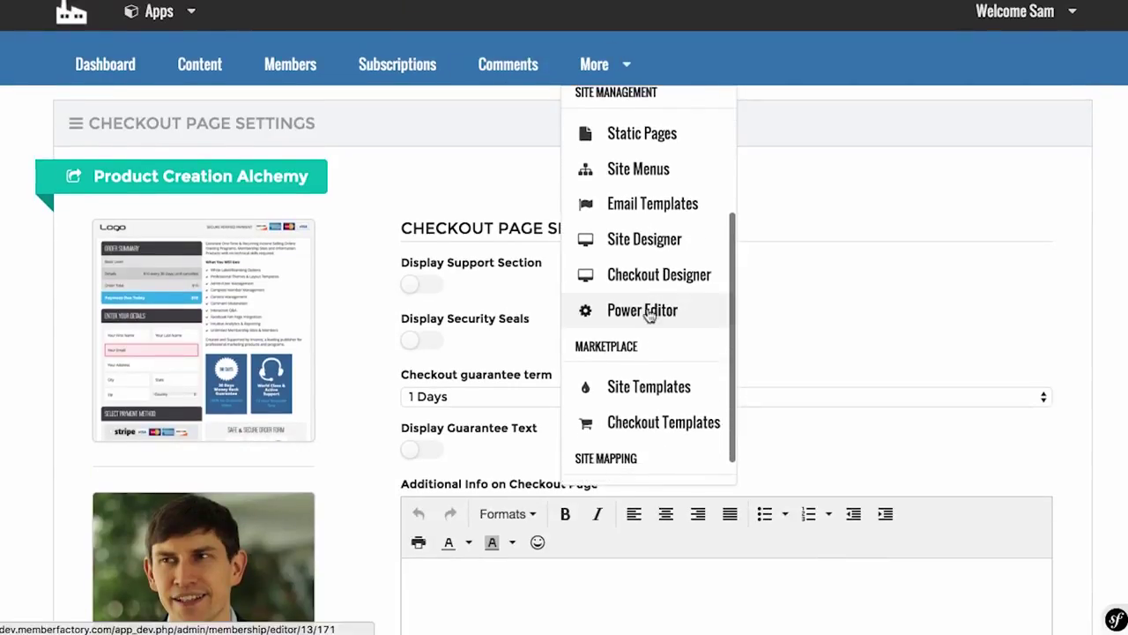
{"action": "left_click", "coordinate": [648, 315]}
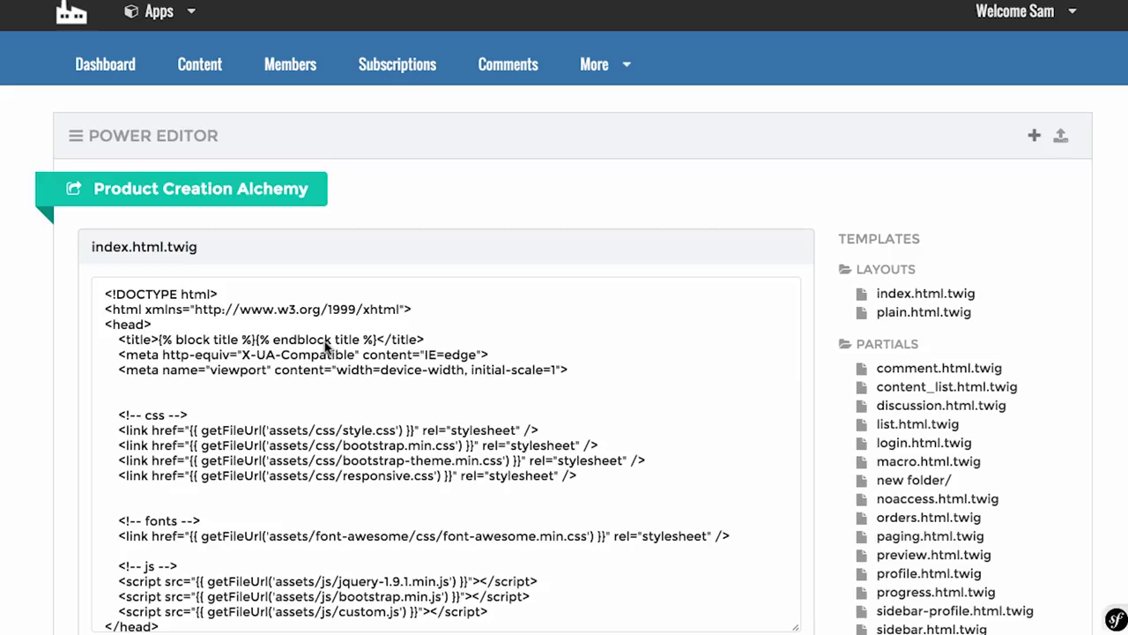
{"action": "scroll", "coordinate": [4, 413], "scroll_direction": "down", "scroll_amount": 3}
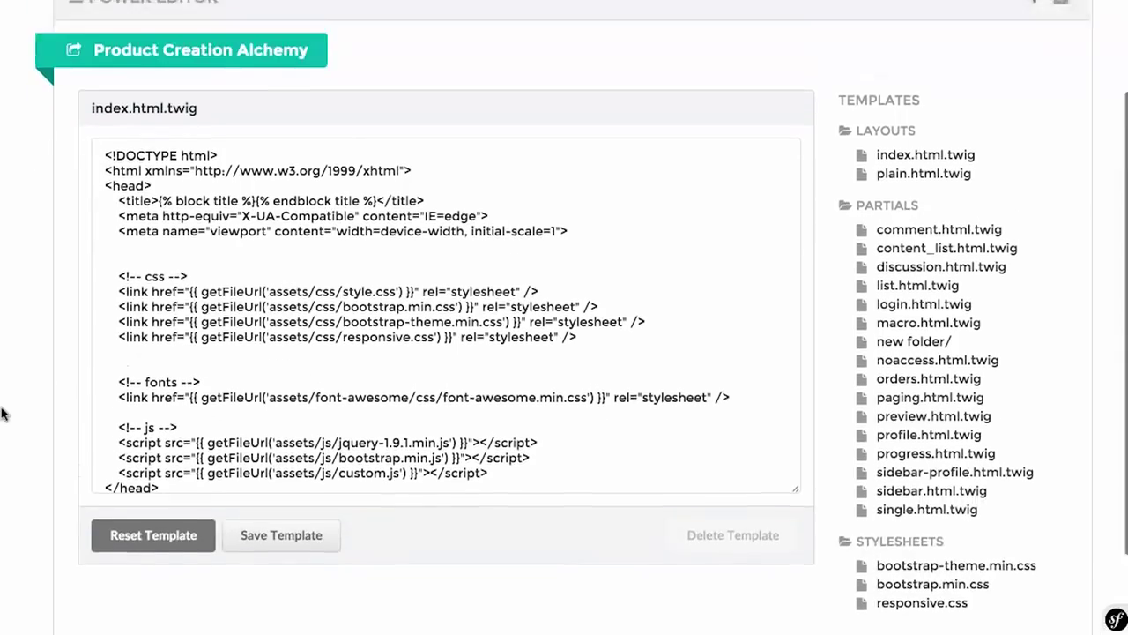
{"action": "scroll", "coordinate": [4, 412], "scroll_direction": "up", "scroll_amount": 1}
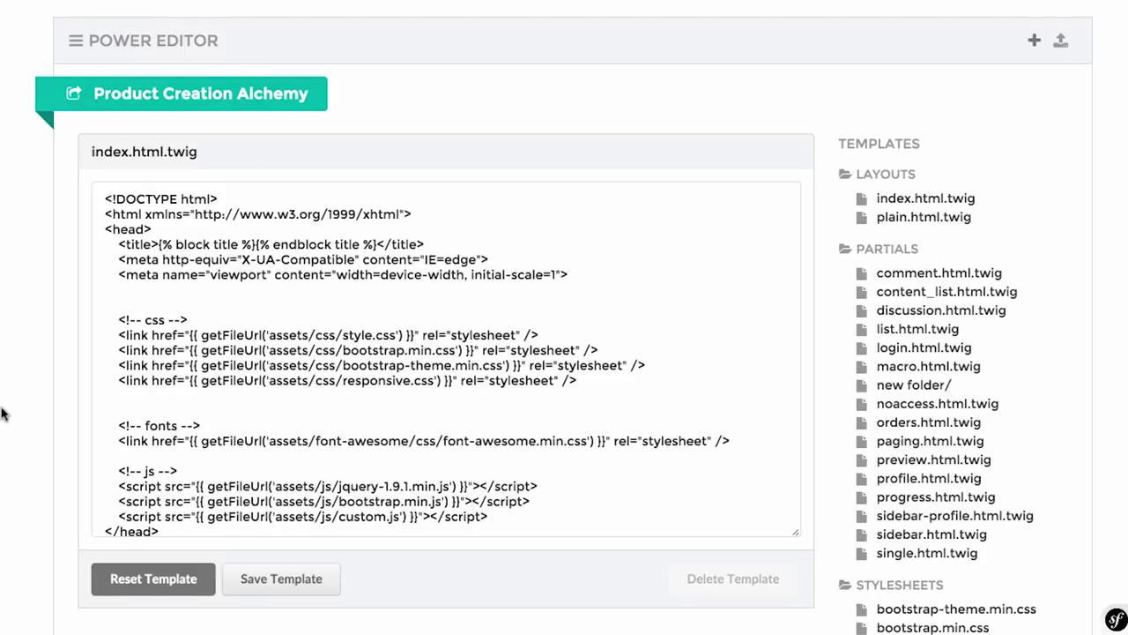
{"action": "scroll", "coordinate": [4, 412], "scroll_direction": "up", "scroll_amount": 3}
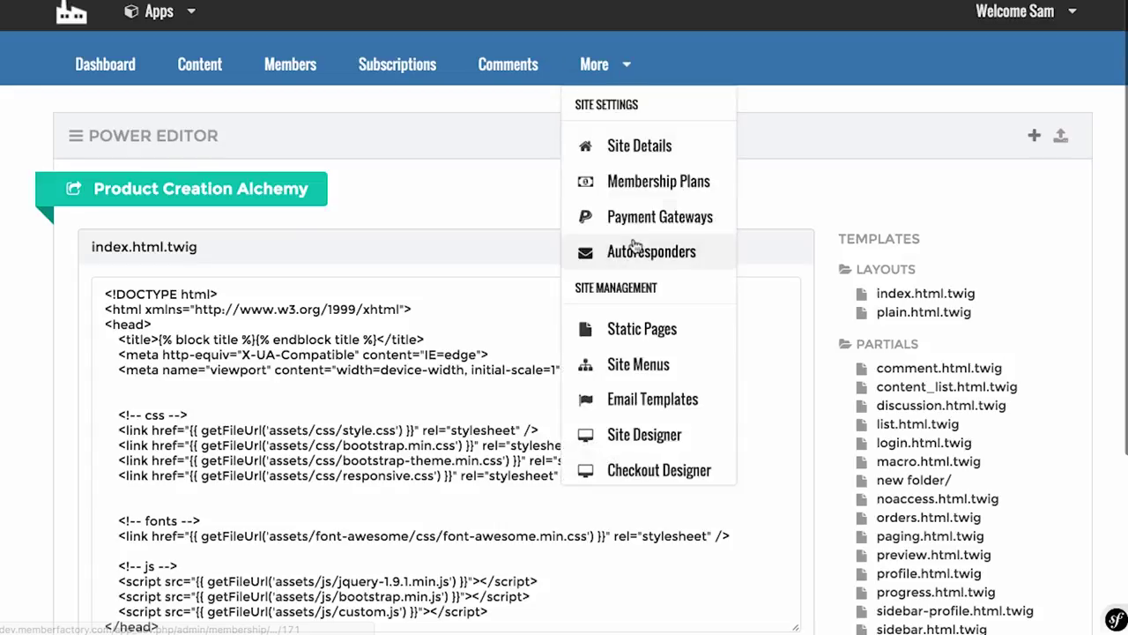
{"action": "mouse_move", "coordinate": [621, 64]}
{"action": "scroll", "coordinate": [622, 323], "scroll_direction": "down", "scroll_amount": 5}
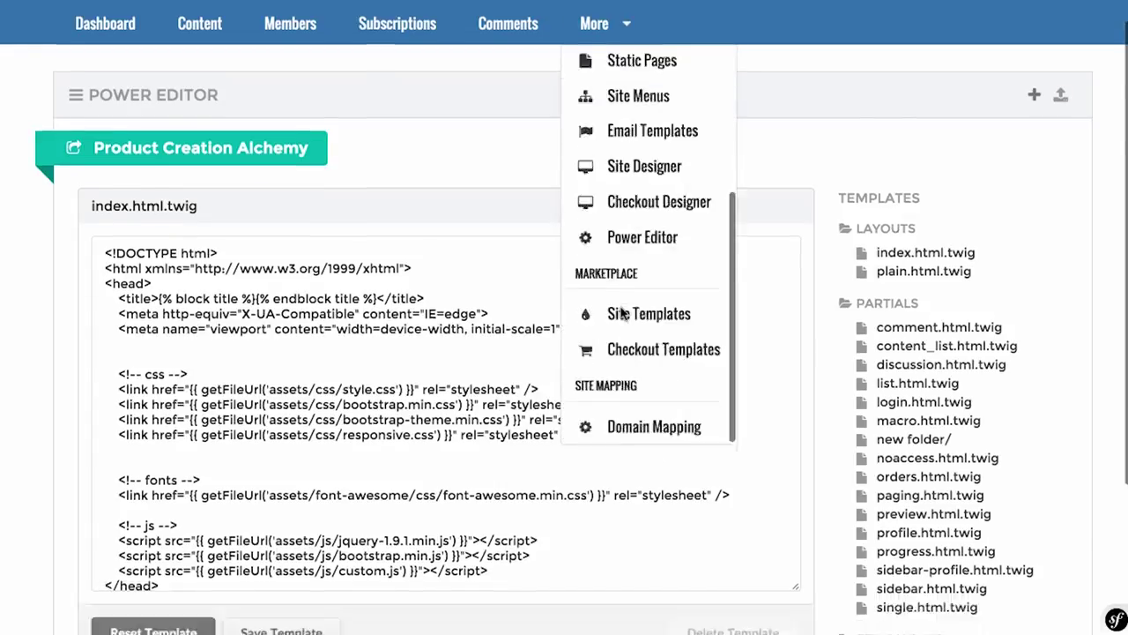
Step: Open the Site Template Marketplace and browse its free and premium site designs
{"action": "scroll", "coordinate": [612, 88], "scroll_direction": "up", "scroll_amount": 5}
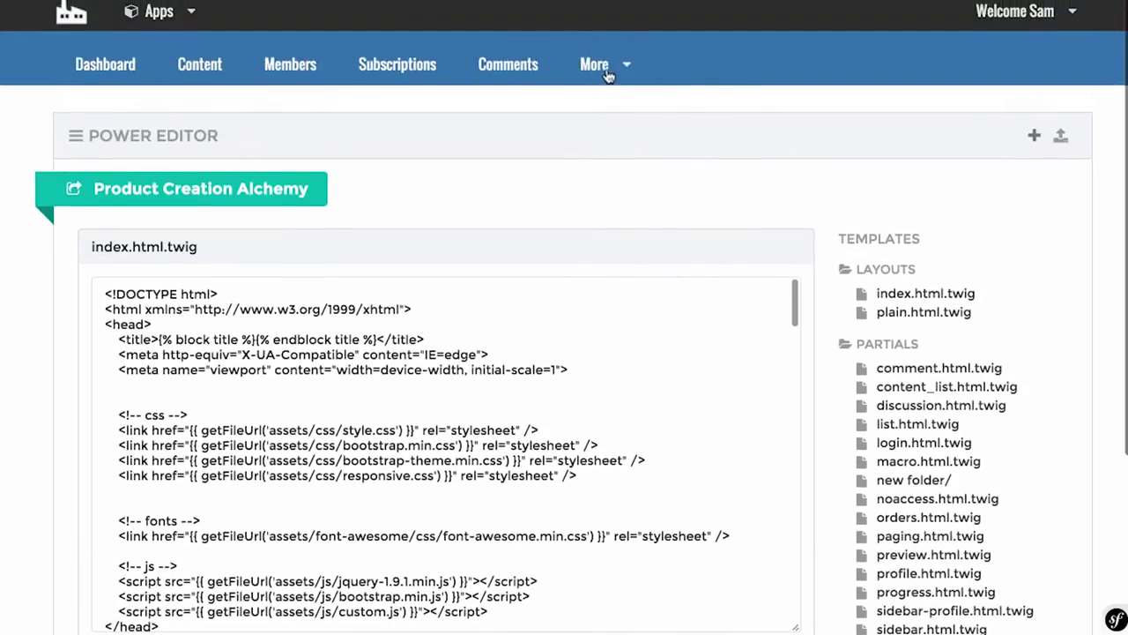
{"action": "left_click", "coordinate": [649, 356]}
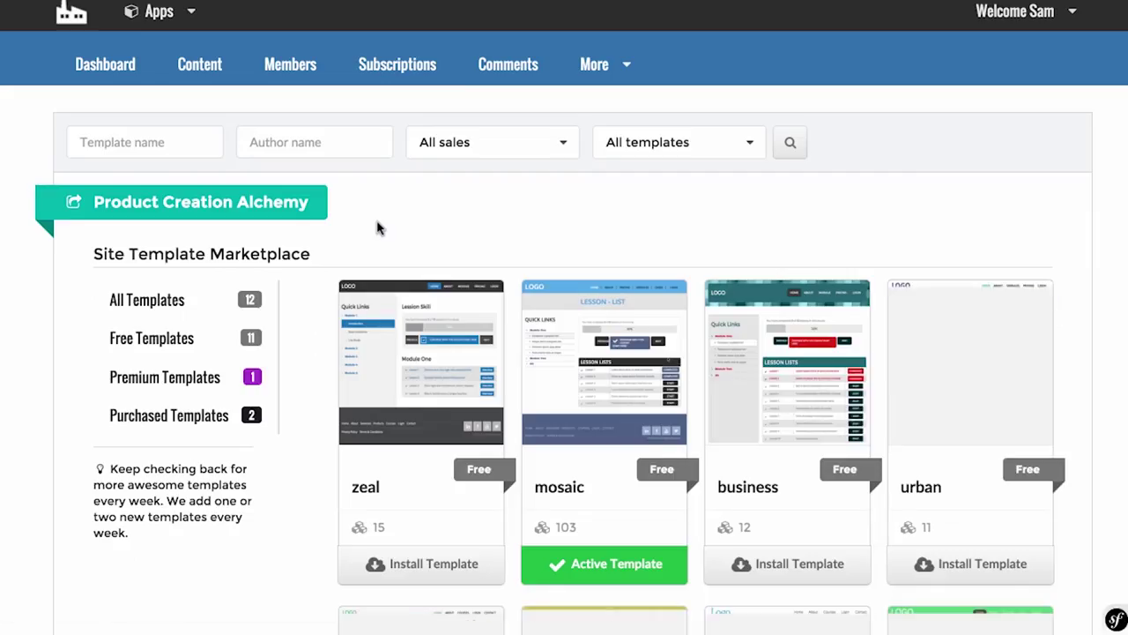
{"action": "scroll", "coordinate": [377, 228], "scroll_direction": "down", "scroll_amount": 2}
{"action": "scroll", "coordinate": [564, 303], "scroll_direction": "down", "scroll_amount": 1}
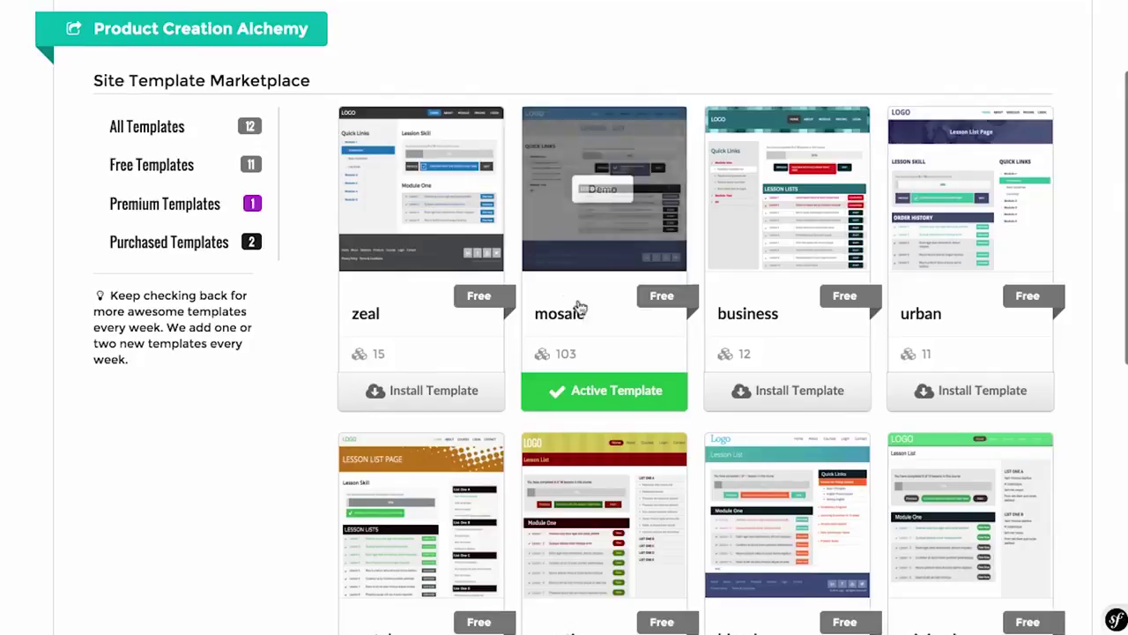
{"action": "scroll", "coordinate": [1084, 423], "scroll_direction": "down", "scroll_amount": 3}
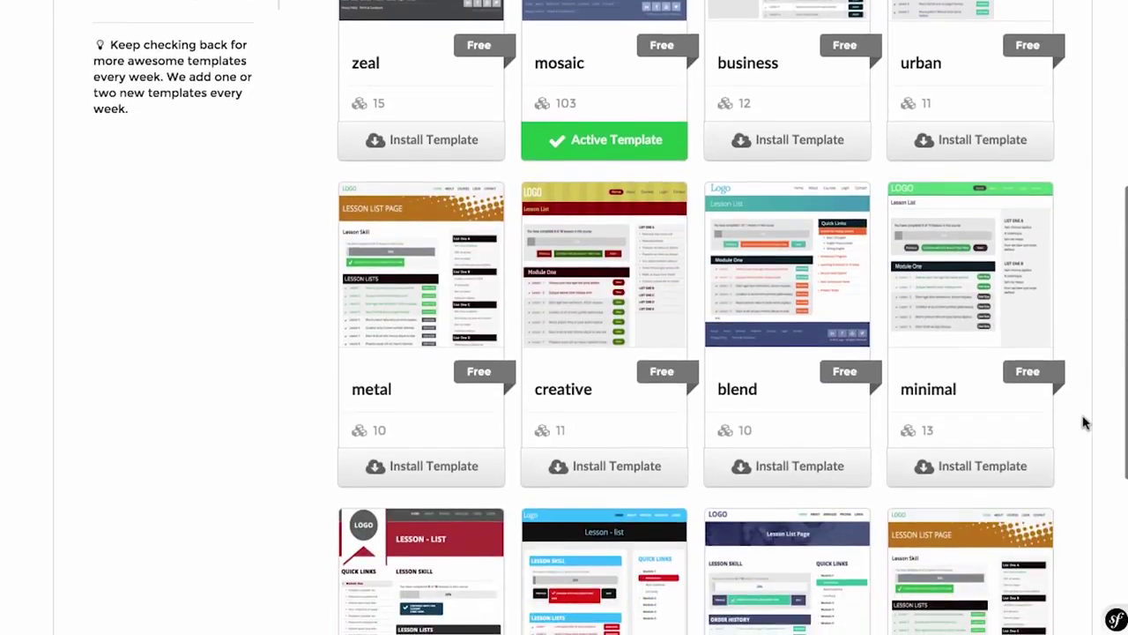
{"action": "scroll", "coordinate": [1084, 423], "scroll_direction": "down", "scroll_amount": 4}
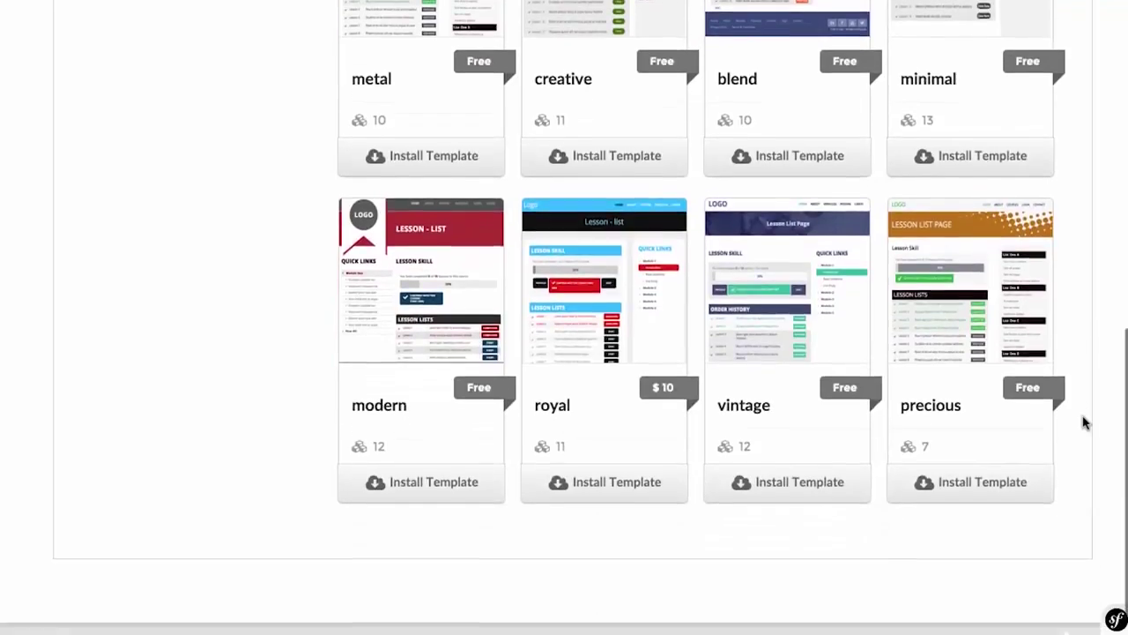
{"action": "scroll", "coordinate": [824, 507], "scroll_direction": "up", "scroll_amount": 3}
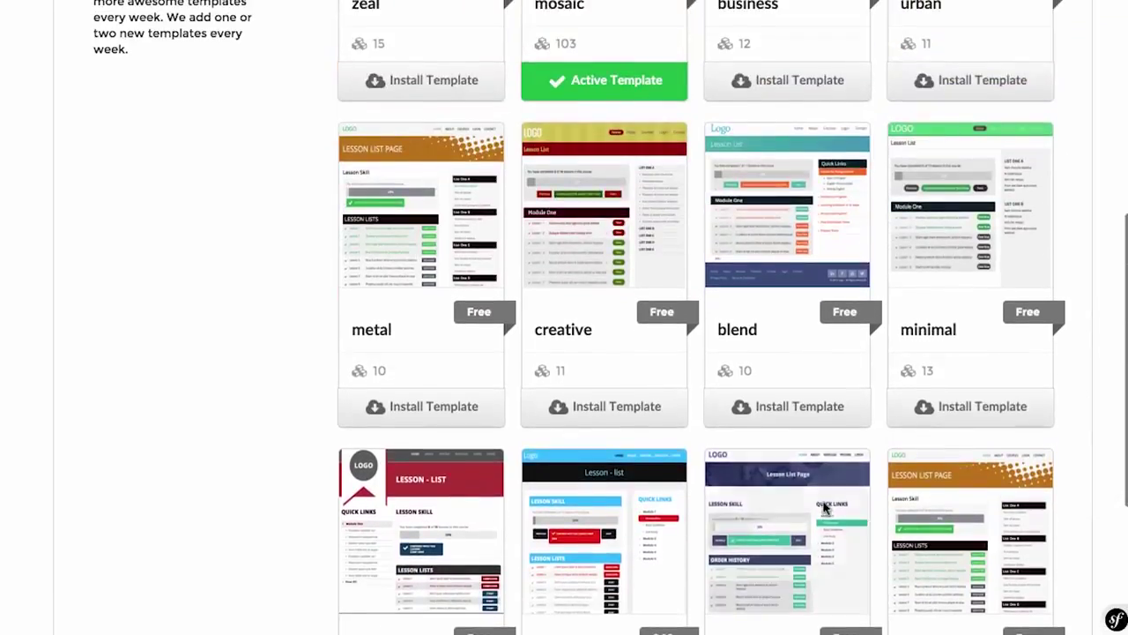
{"action": "scroll", "coordinate": [320, 403], "scroll_direction": "up", "scroll_amount": 3}
{"action": "scroll", "coordinate": [320, 403], "scroll_direction": "up", "scroll_amount": 1}
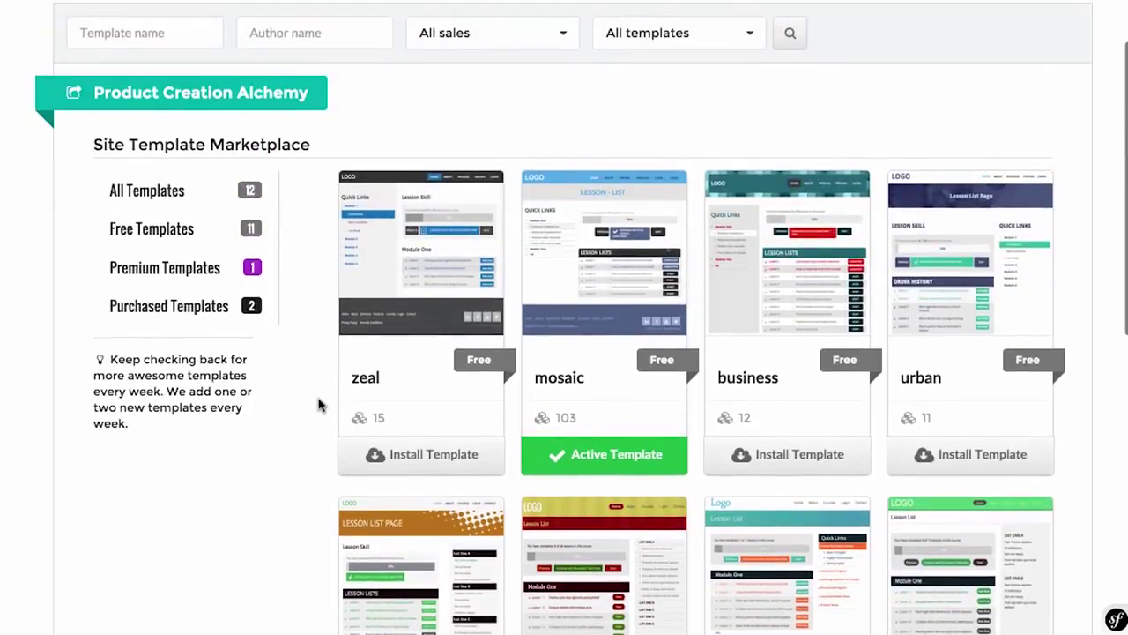
Step: Scroll back over the 12 templates to check that mosaic is the active template
{"action": "scroll", "coordinate": [320, 403], "scroll_direction": "down", "scroll_amount": 6}
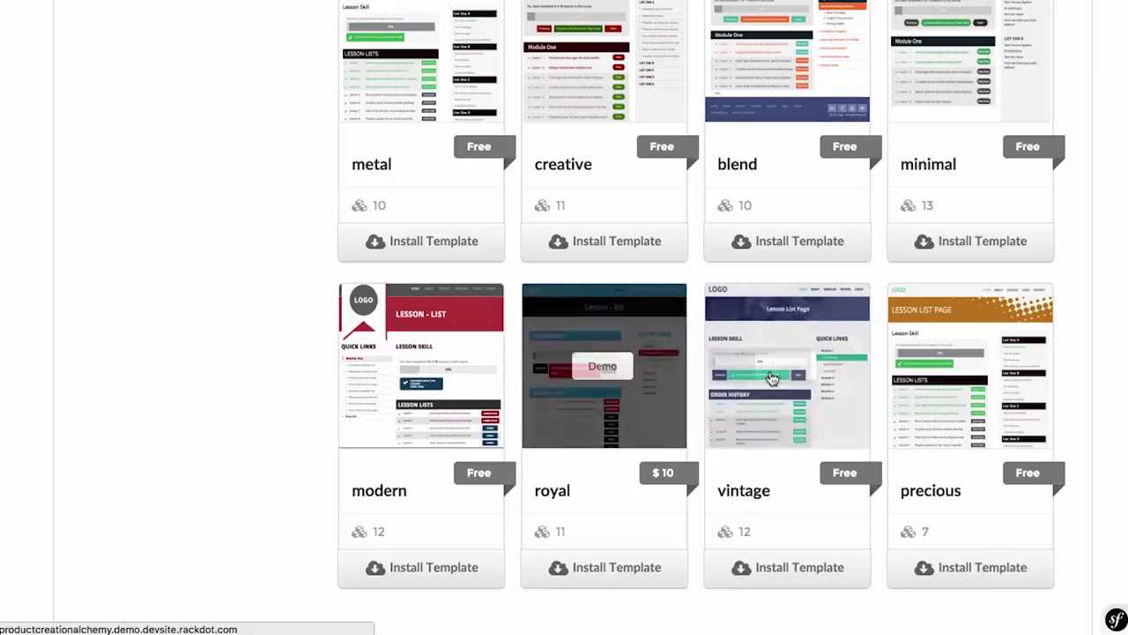
{"action": "scroll", "coordinate": [981, 409], "scroll_direction": "up", "scroll_amount": 6}
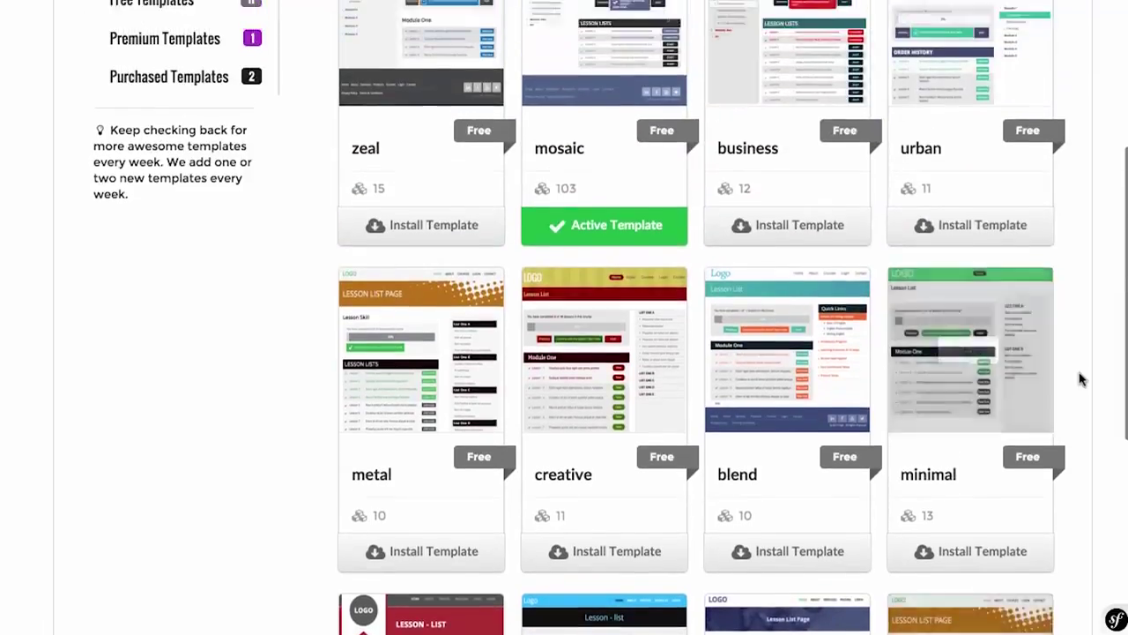
{"action": "scroll", "coordinate": [1081, 379], "scroll_direction": "up", "scroll_amount": 1}
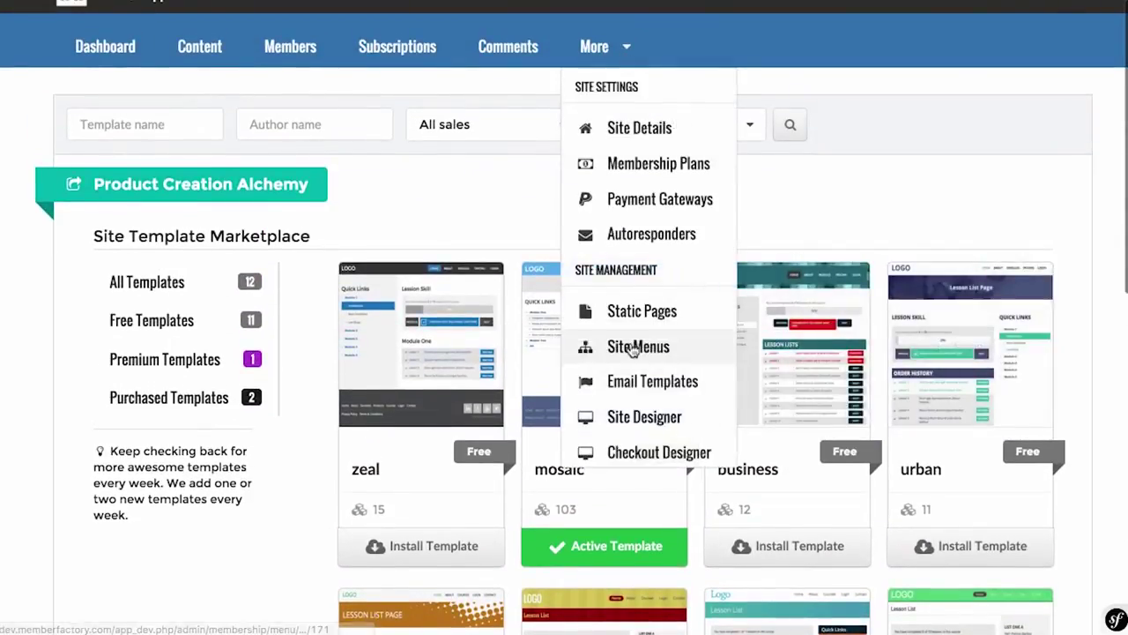
{"action": "scroll", "coordinate": [641, 36], "scroll_direction": "down", "scroll_amount": 3}
{"action": "scroll", "coordinate": [633, 189], "scroll_direction": "up", "scroll_amount": 3}
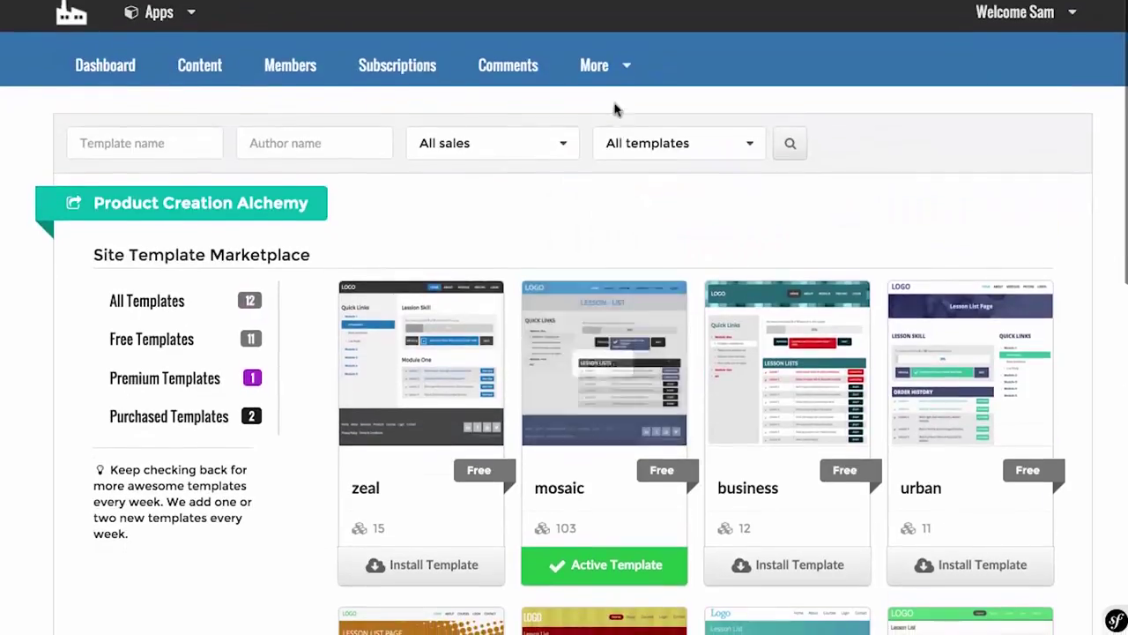
{"action": "mouse_move", "coordinate": [608, 69]}
{"action": "scroll", "coordinate": [620, 309], "scroll_direction": "down", "scroll_amount": 1}
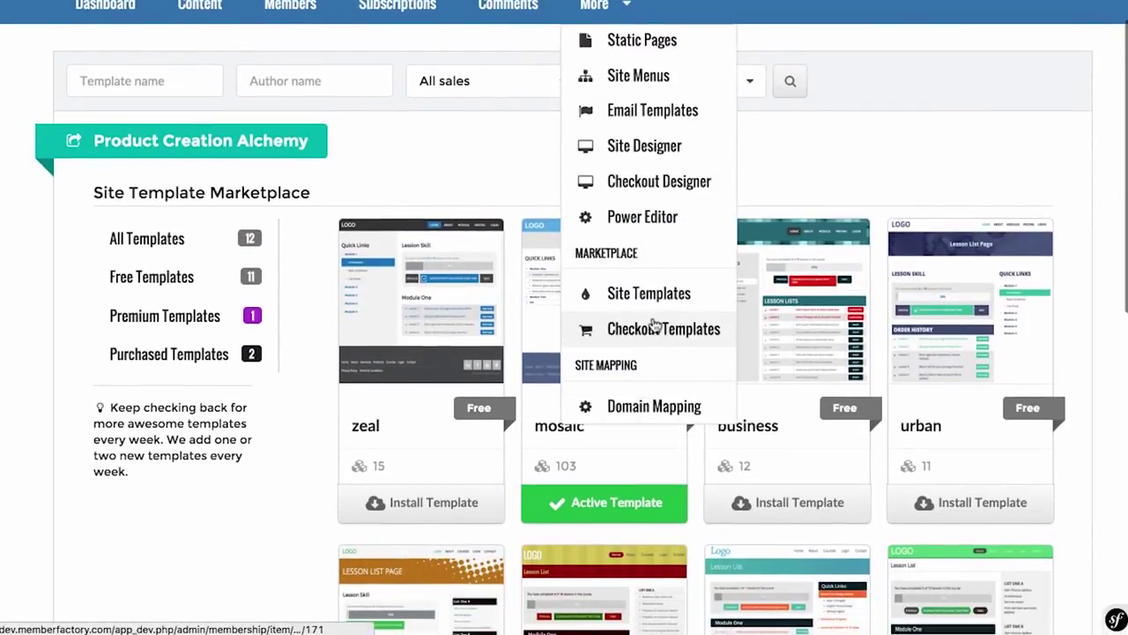
Step: Open Checkout Templates and browse the free order templates, with avian active
{"action": "left_click", "coordinate": [655, 331]}
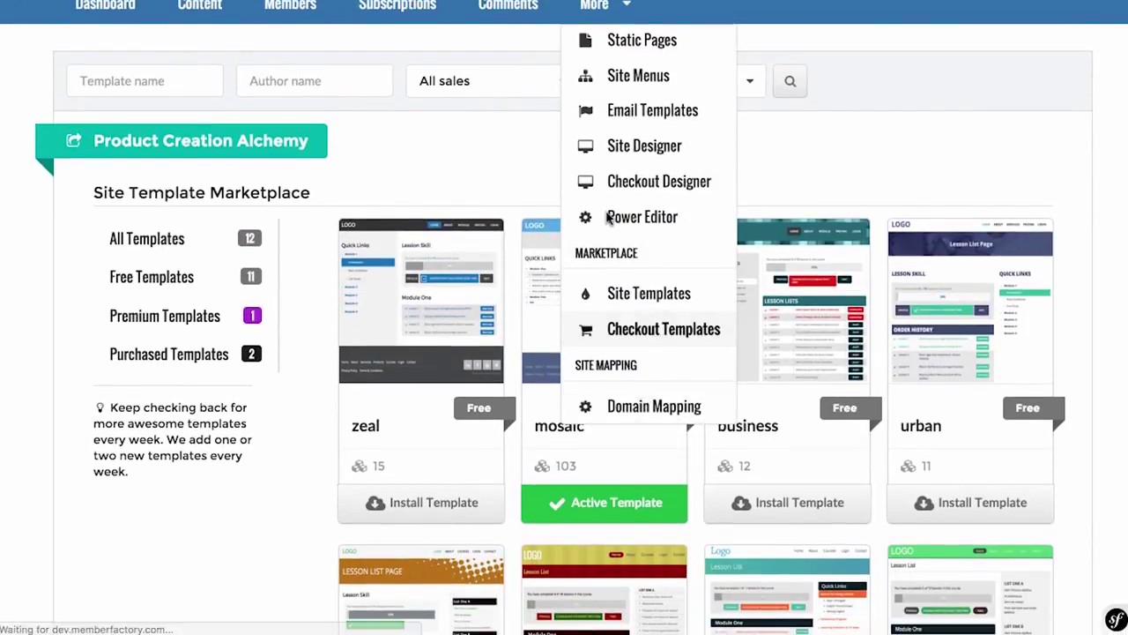
{"action": "scroll", "coordinate": [811, 191], "scroll_direction": "down", "scroll_amount": 2}
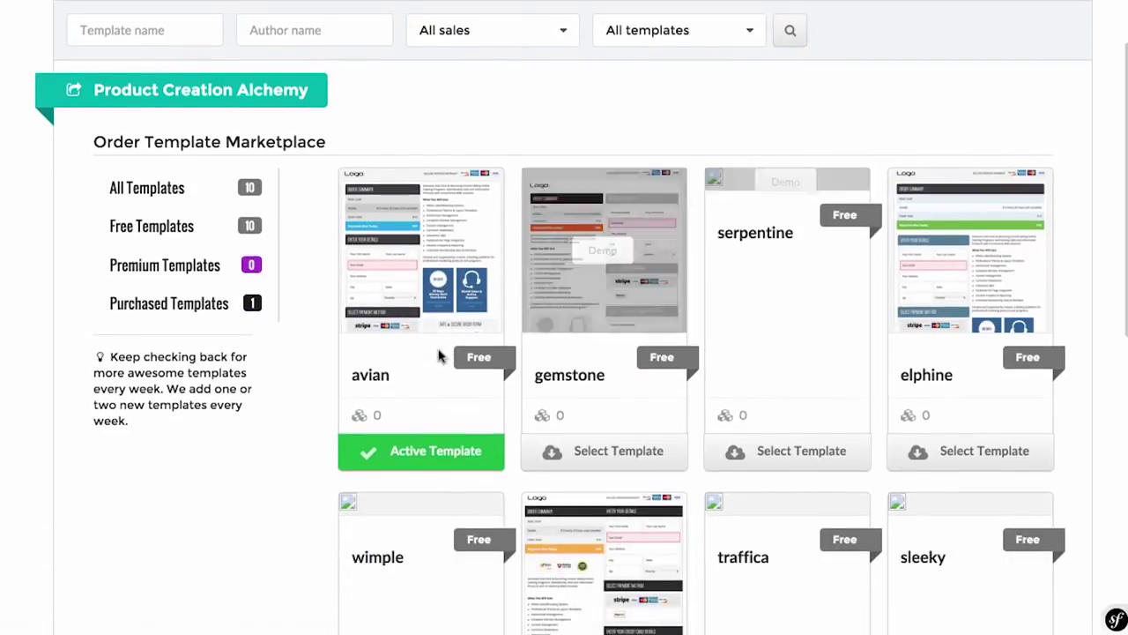
{"action": "scroll", "coordinate": [461, 285], "scroll_direction": "down", "scroll_amount": 3}
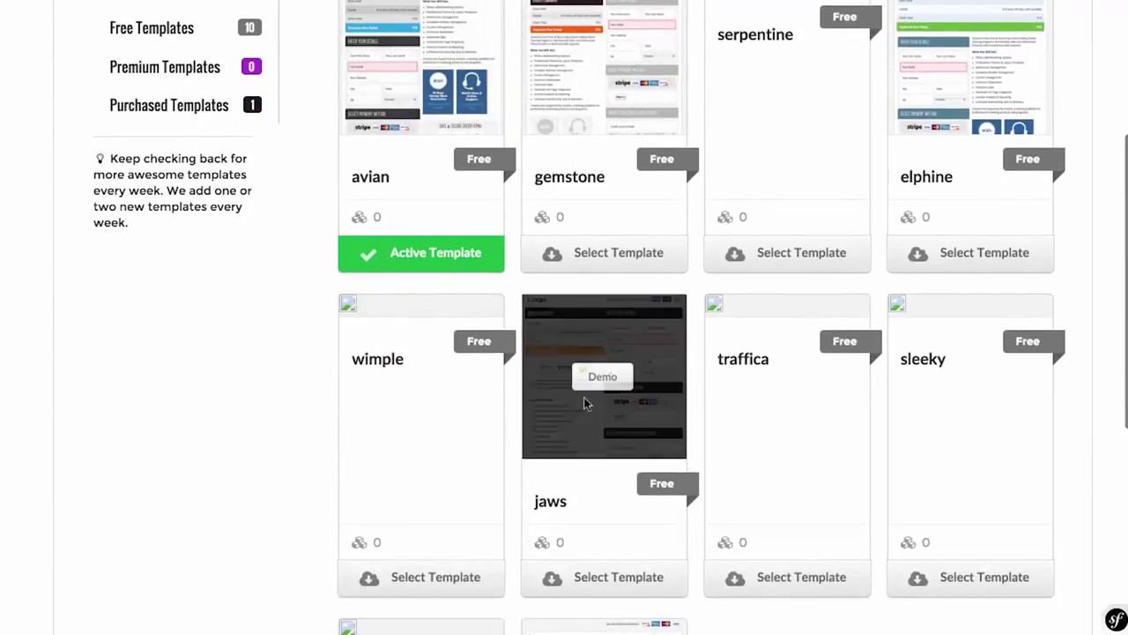
{"action": "scroll", "coordinate": [736, 450], "scroll_direction": "down", "scroll_amount": 3}
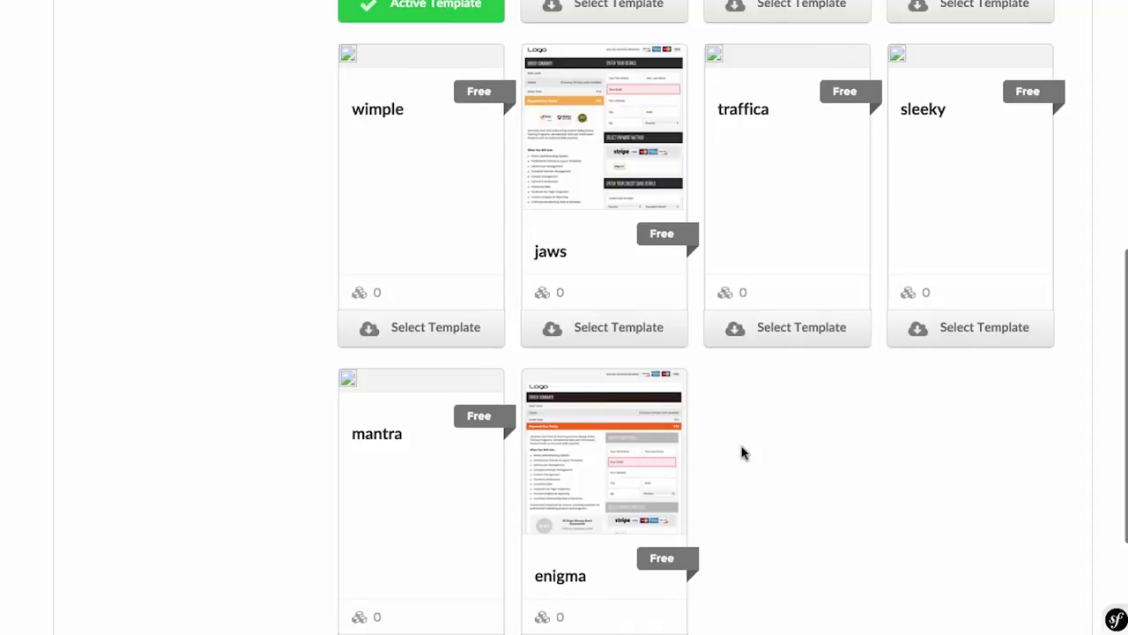
{"action": "scroll", "coordinate": [742, 453], "scroll_direction": "up", "scroll_amount": 6}
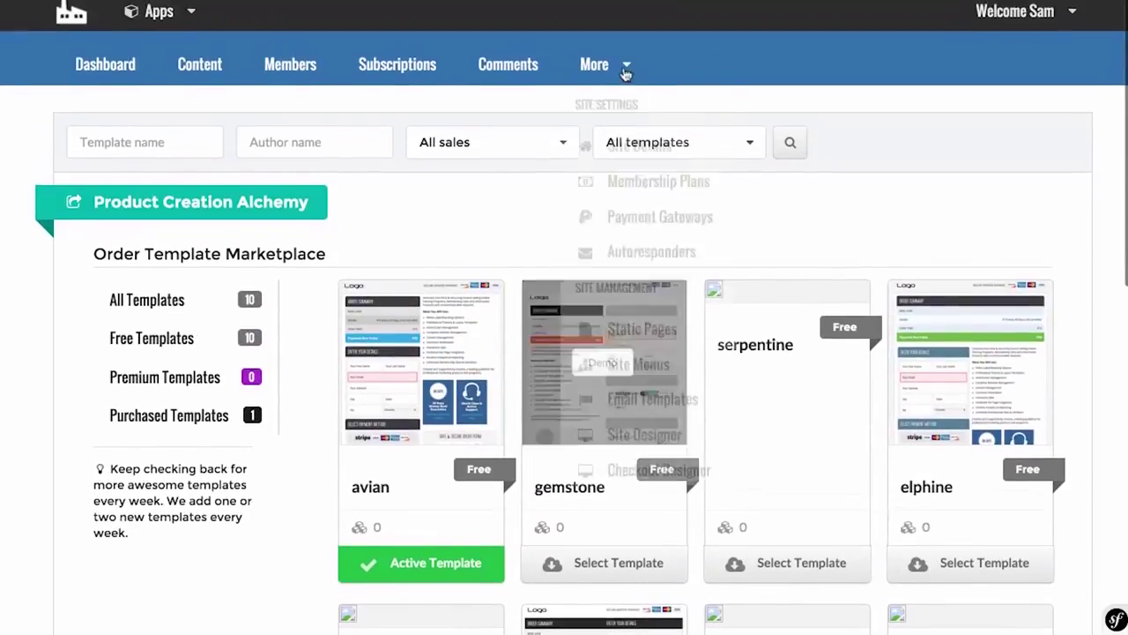
Step: Reopen the site settings list and scroll down to Domain Mapping
{"action": "left_click", "coordinate": [594, 63]}
{"action": "scroll", "coordinate": [650, 353], "scroll_direction": "down", "scroll_amount": 1}
{"action": "scroll", "coordinate": [657, 440], "scroll_direction": "down", "scroll_amount": 4}
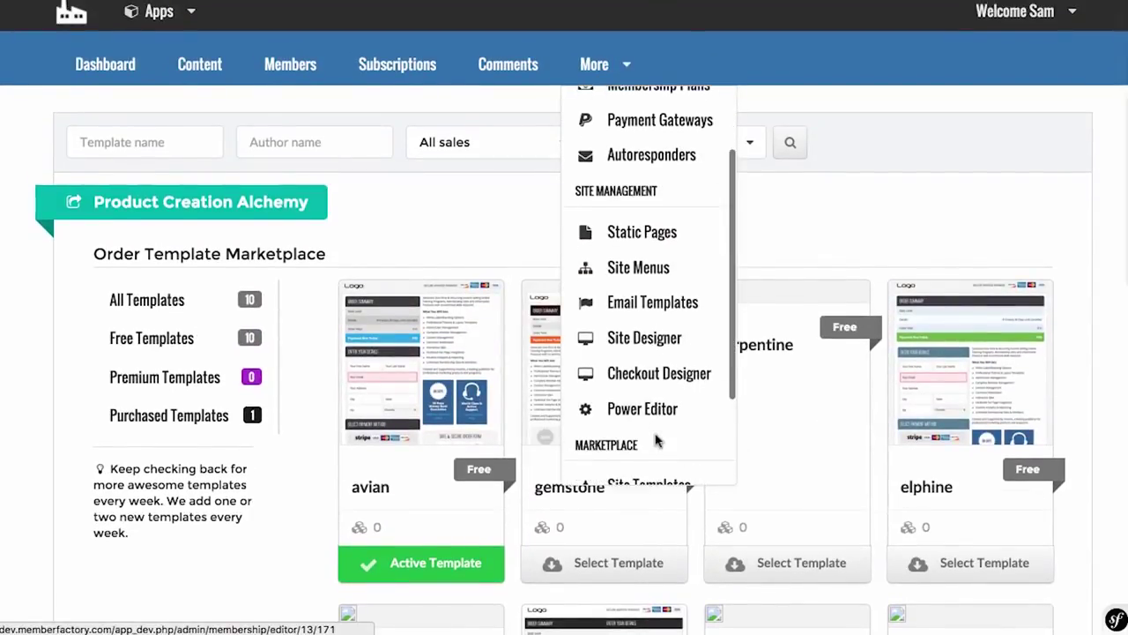
{"action": "scroll", "coordinate": [652, 447], "scroll_direction": "down", "scroll_amount": 2}
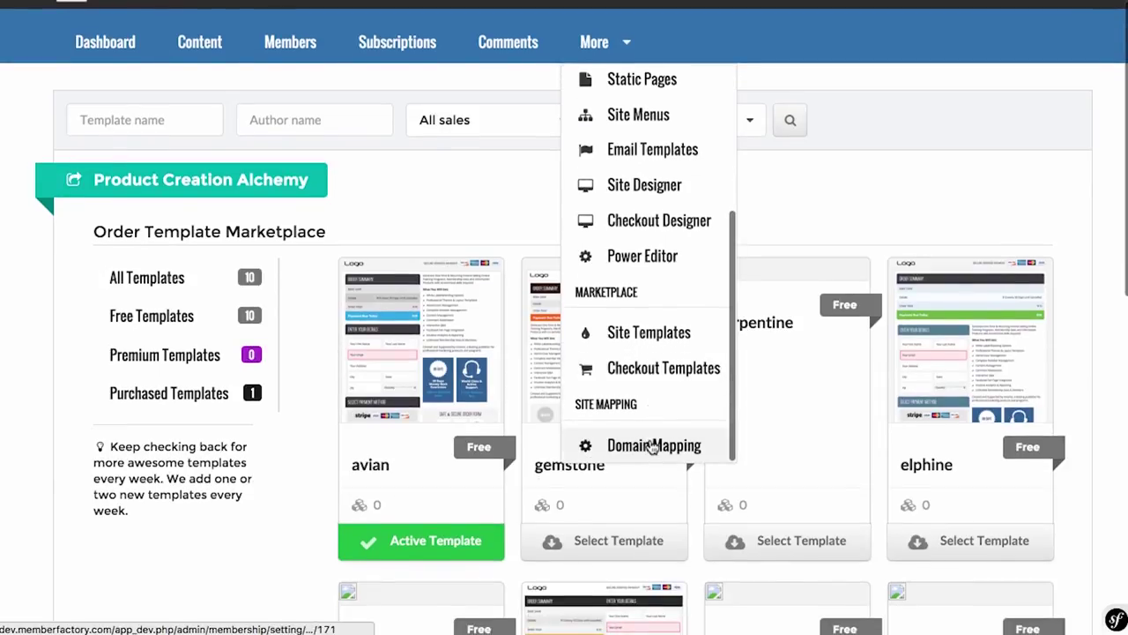
Step: Enter the site's custom domain under Domain Mapping, then return to the dashboard
{"action": "left_click", "coordinate": [651, 445]}
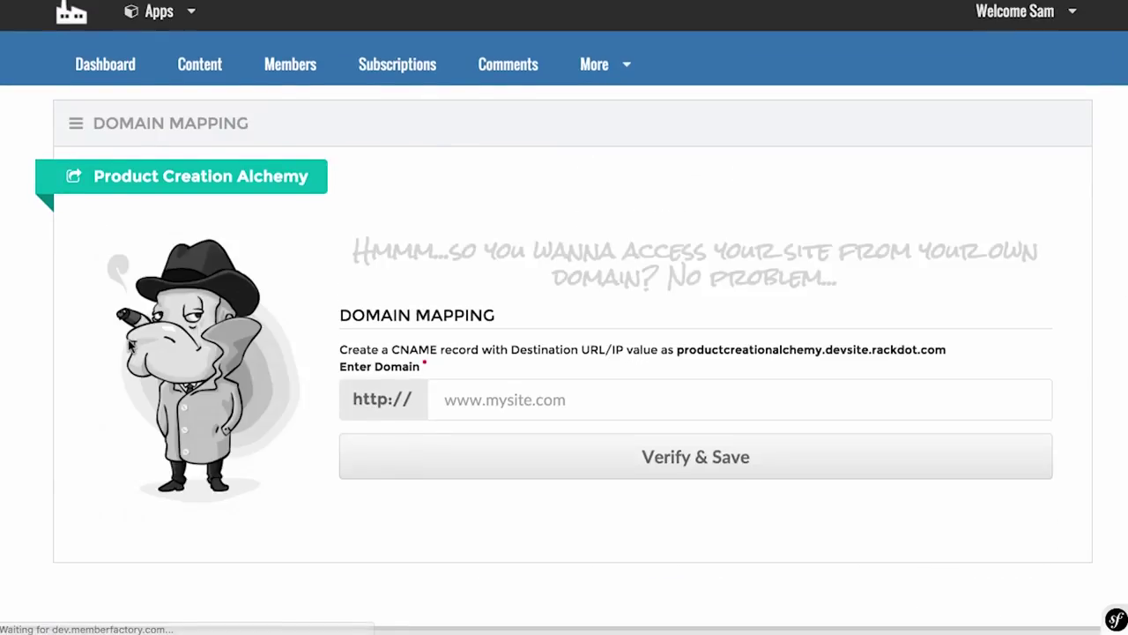
{"action": "left_click", "coordinate": [516, 406]}
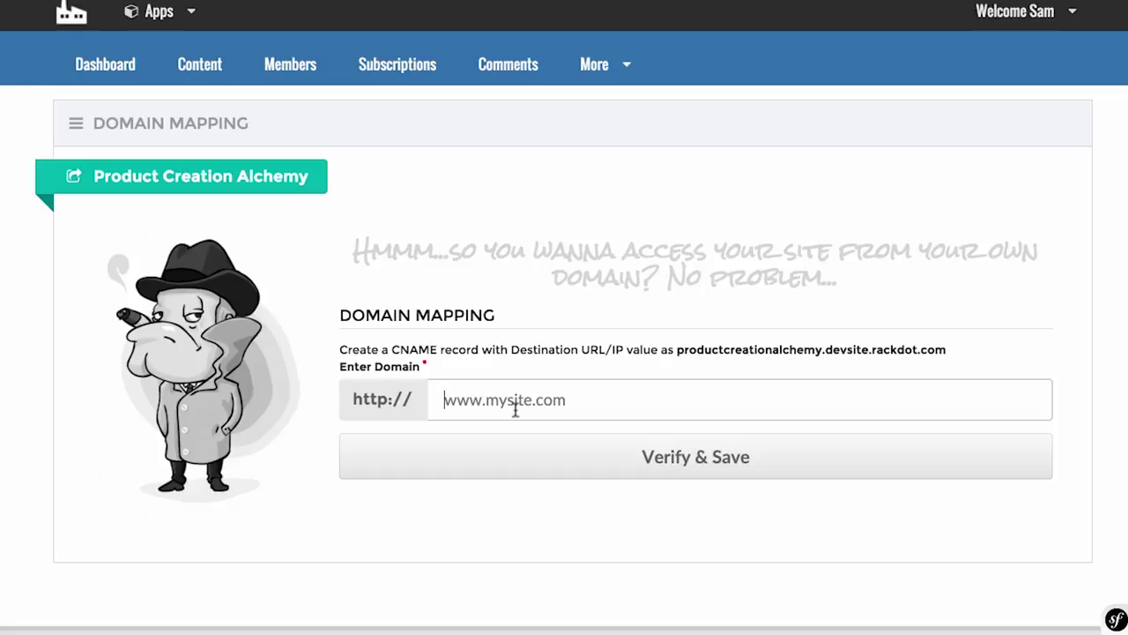
{"action": "left_click", "coordinate": [515, 410]}
{"action": "type", "text": "sambakker.com"}
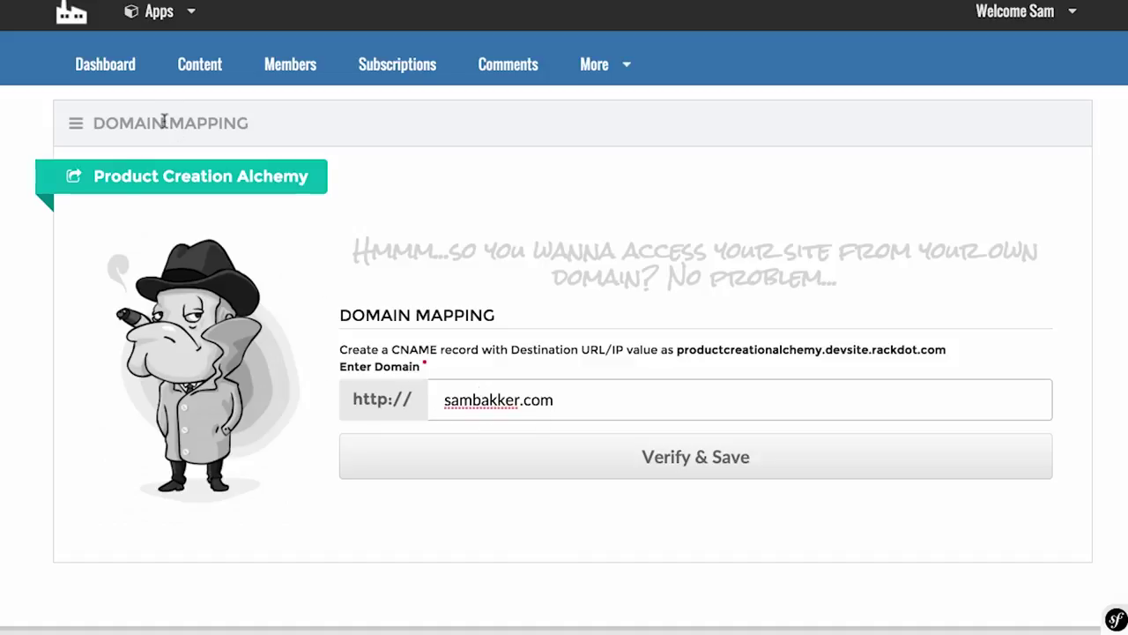
{"action": "left_click", "coordinate": [119, 68]}
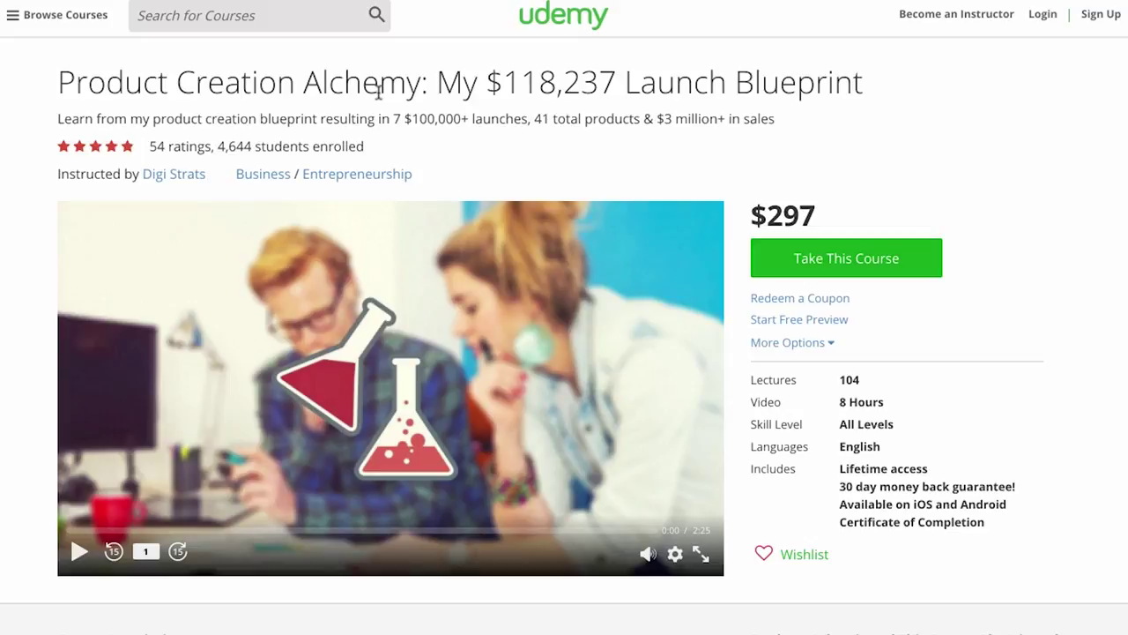
{"action": "scroll", "coordinate": [379, 92], "scroll_direction": "down", "scroll_amount": 2}
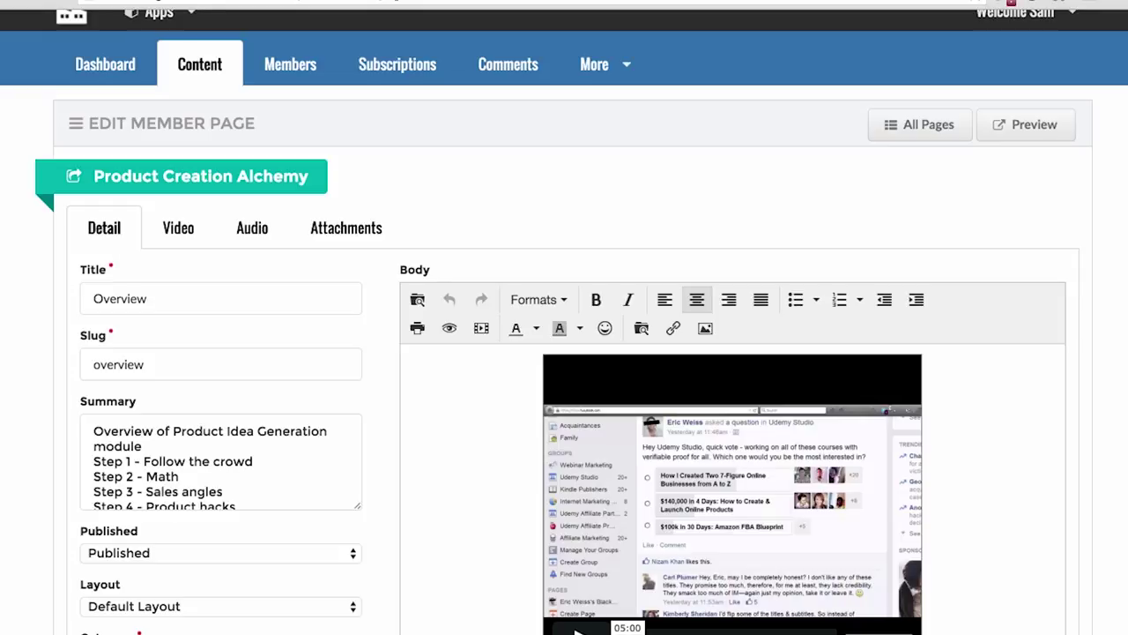
Step: In the course content list, drag the Basic section to the top and edit the Welcome lesson
{"action": "scroll", "coordinate": [317, 225], "scroll_direction": "down", "scroll_amount": 5}
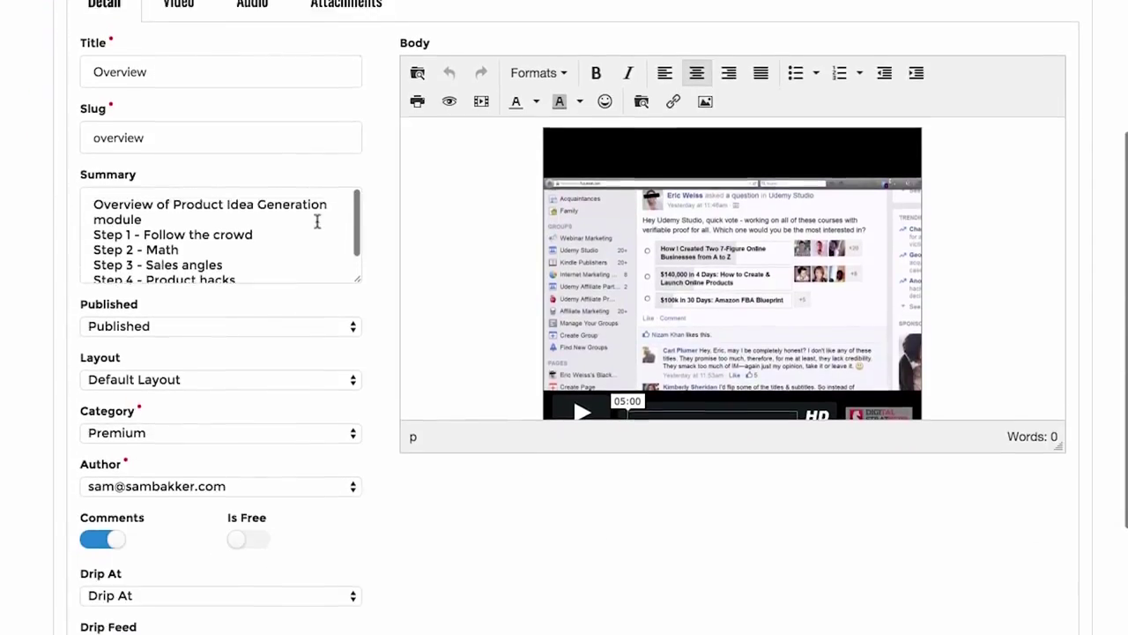
{"action": "scroll", "coordinate": [318, 223], "scroll_direction": "up", "scroll_amount": 5}
{"action": "left_click", "coordinate": [192, 72]}
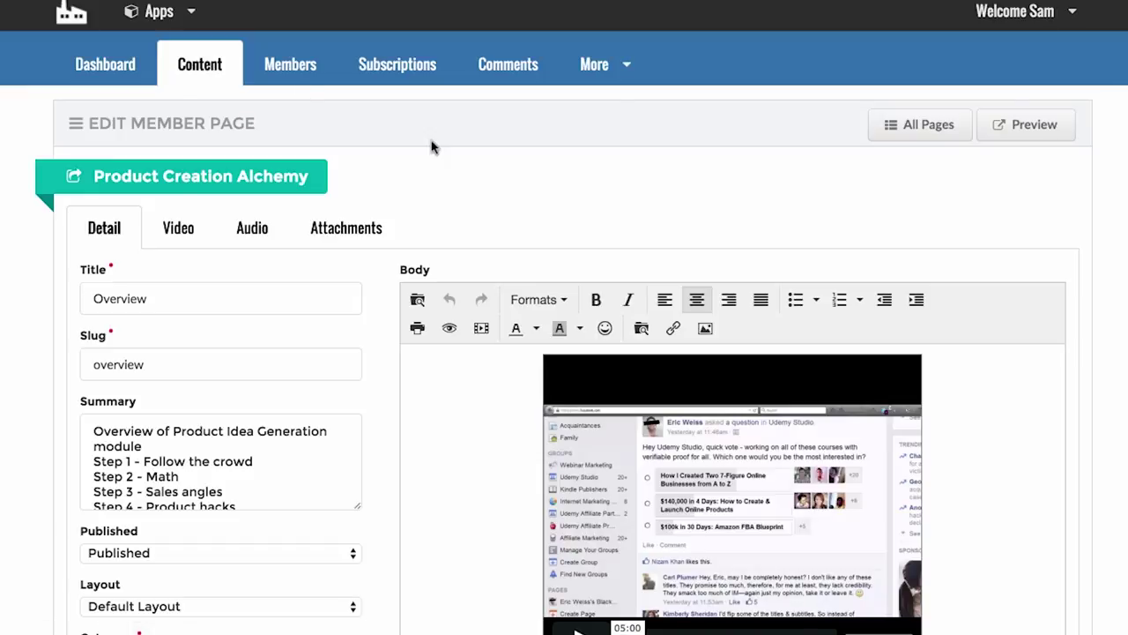
{"action": "scroll", "coordinate": [409, 232], "scroll_direction": "down", "scroll_amount": 6}
{"action": "scroll", "coordinate": [407, 231], "scroll_direction": "down", "scroll_amount": 10}
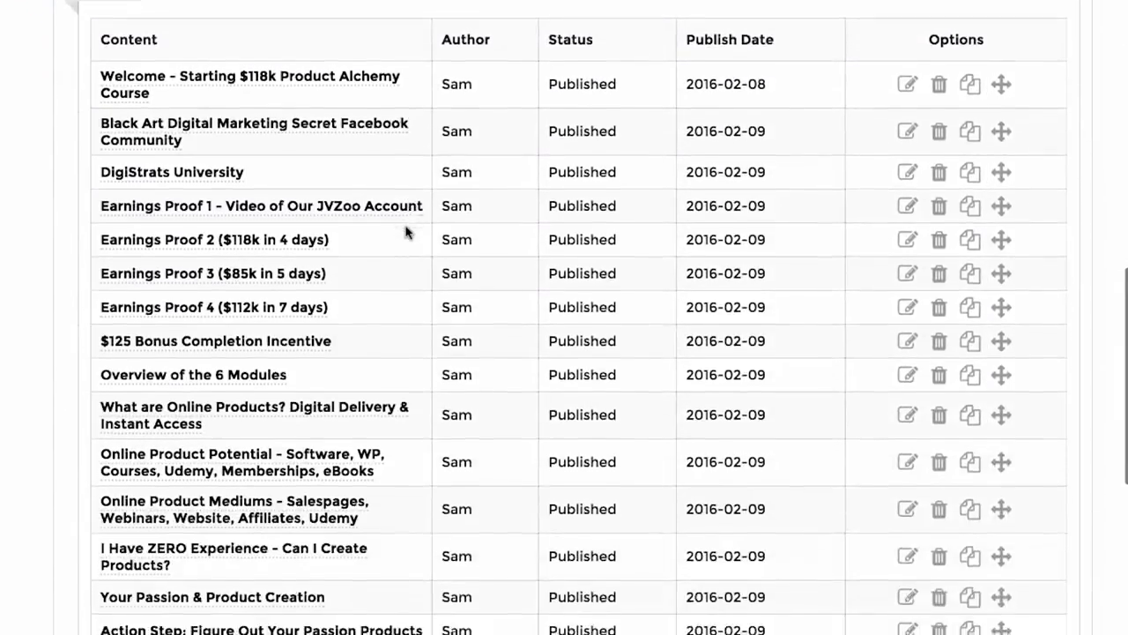
{"action": "scroll", "coordinate": [407, 231], "scroll_direction": "up", "scroll_amount": 7}
{"action": "left_click_drag", "start_coordinate": [1033, 473], "coordinate": [988, 255]}
{"action": "scroll", "coordinate": [627, 323], "scroll_direction": "down", "scroll_amount": 2}
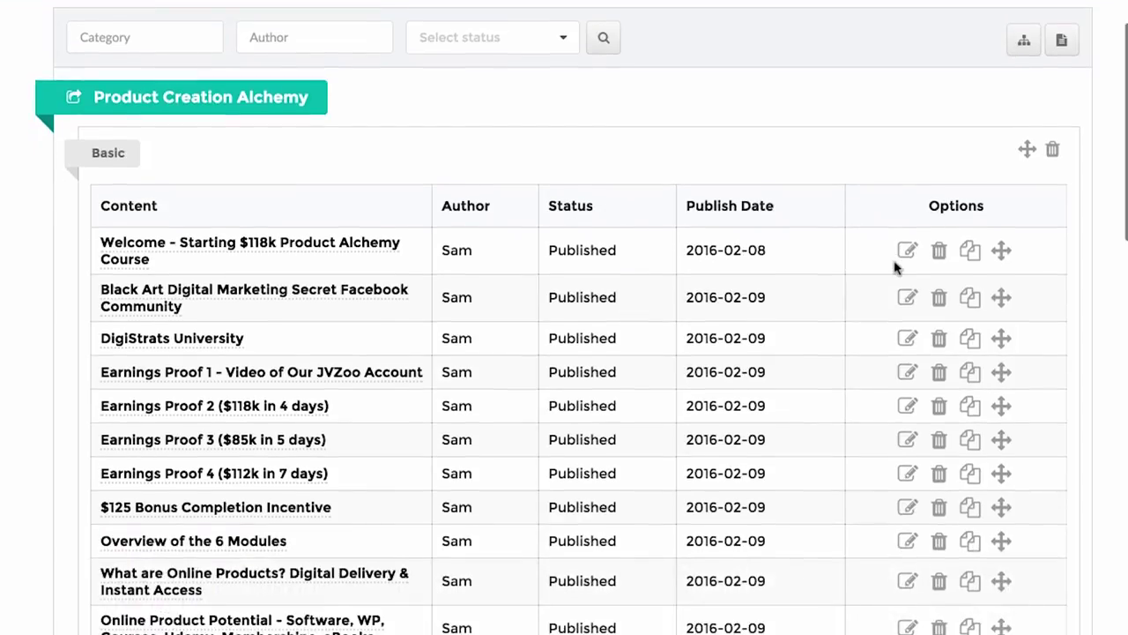
{"action": "left_click", "coordinate": [907, 251]}
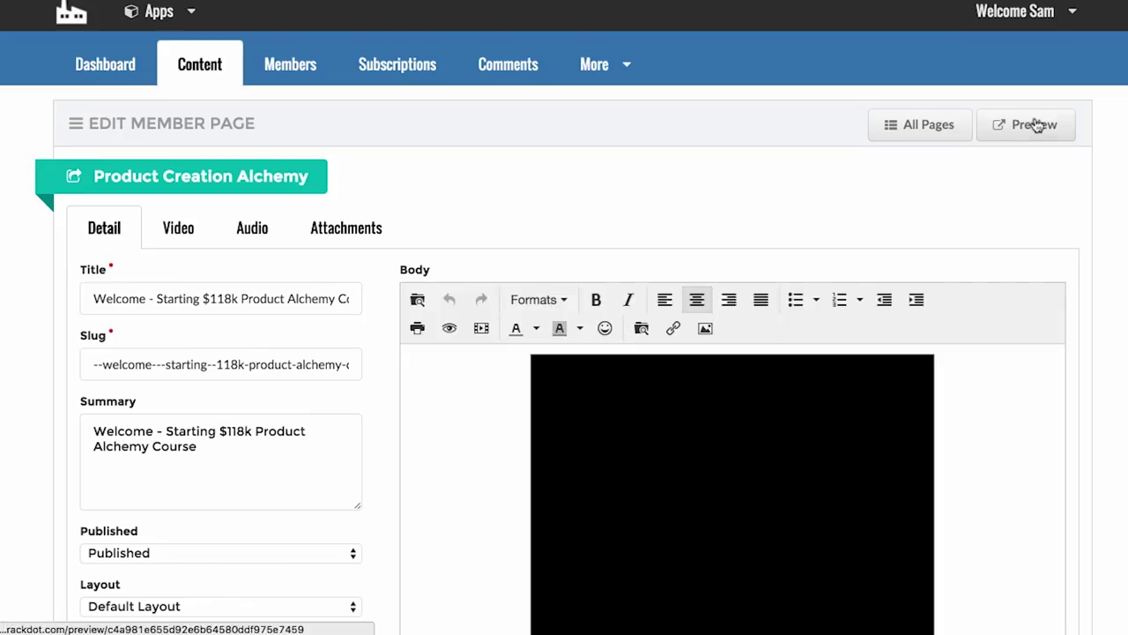
Step: Preview the welcome lesson on the member site and mark it complete
{"action": "left_click", "coordinate": [1027, 124]}
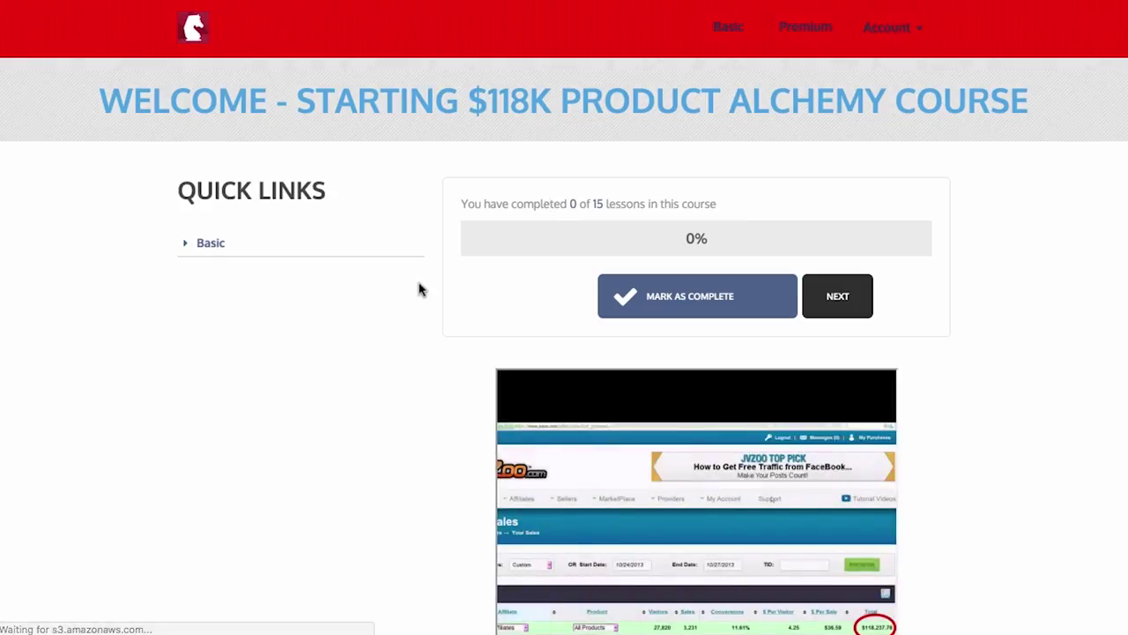
{"action": "left_click", "coordinate": [189, 249]}
{"action": "scroll", "coordinate": [441, 353], "scroll_direction": "down", "scroll_amount": 1}
{"action": "left_click", "coordinate": [608, 298]}
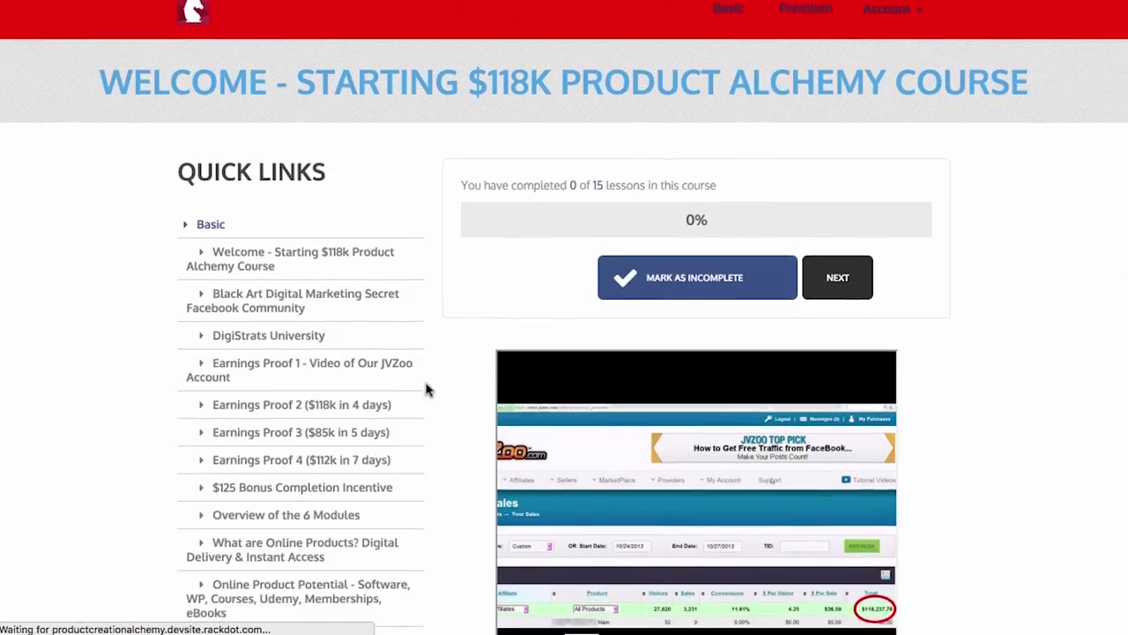
Step: Open the $125 Bonus Completion Incentive lesson from the Basic list and mark it complete
{"action": "scroll", "coordinate": [427, 390], "scroll_direction": "down", "scroll_amount": 2}
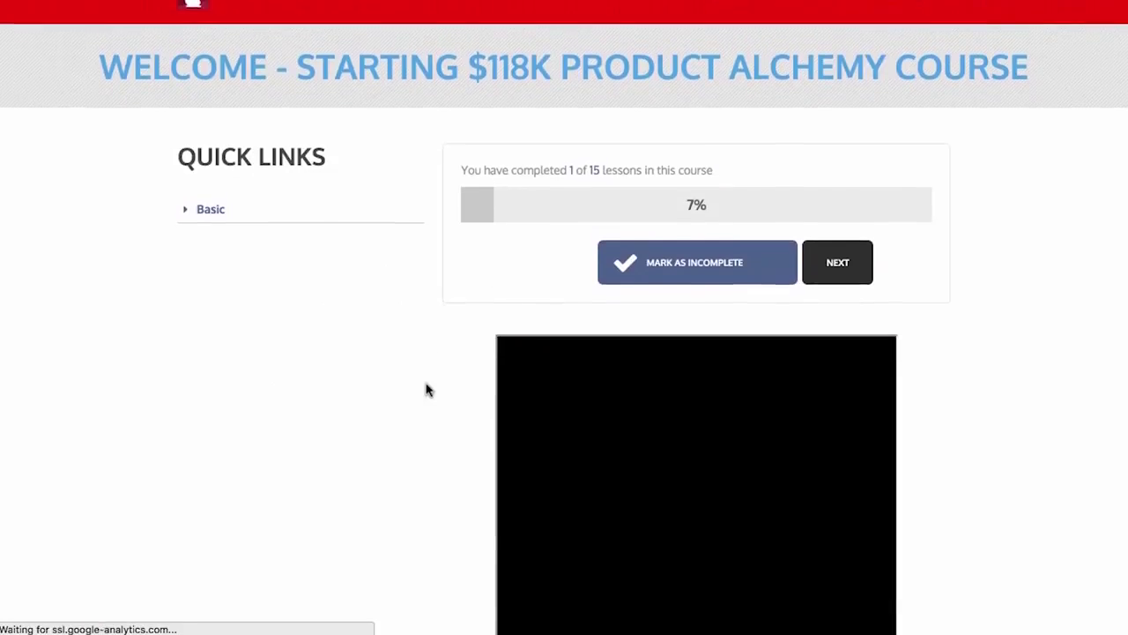
{"action": "scroll", "coordinate": [427, 390], "scroll_direction": "down", "scroll_amount": 3}
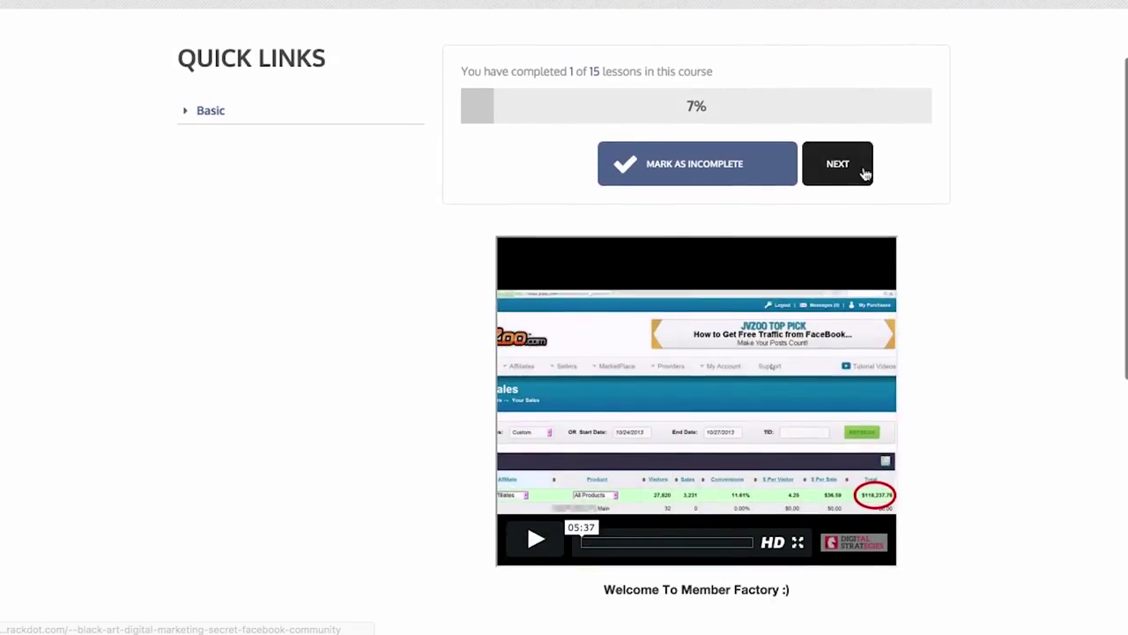
{"action": "left_click", "coordinate": [218, 116]}
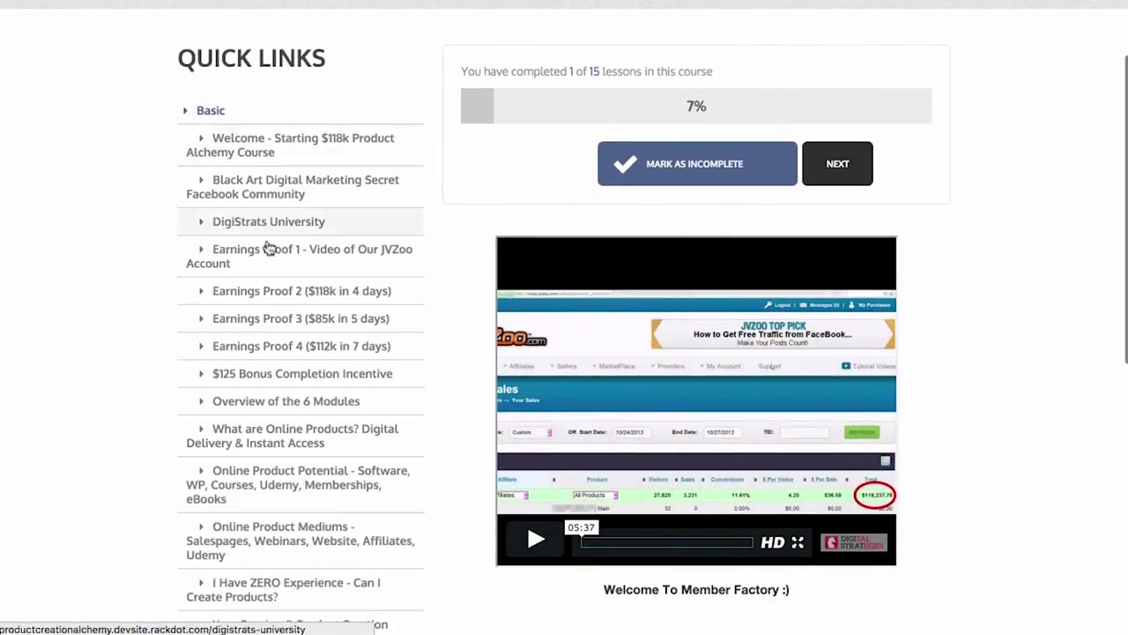
{"action": "scroll", "coordinate": [299, 335], "scroll_direction": "down", "scroll_amount": 3}
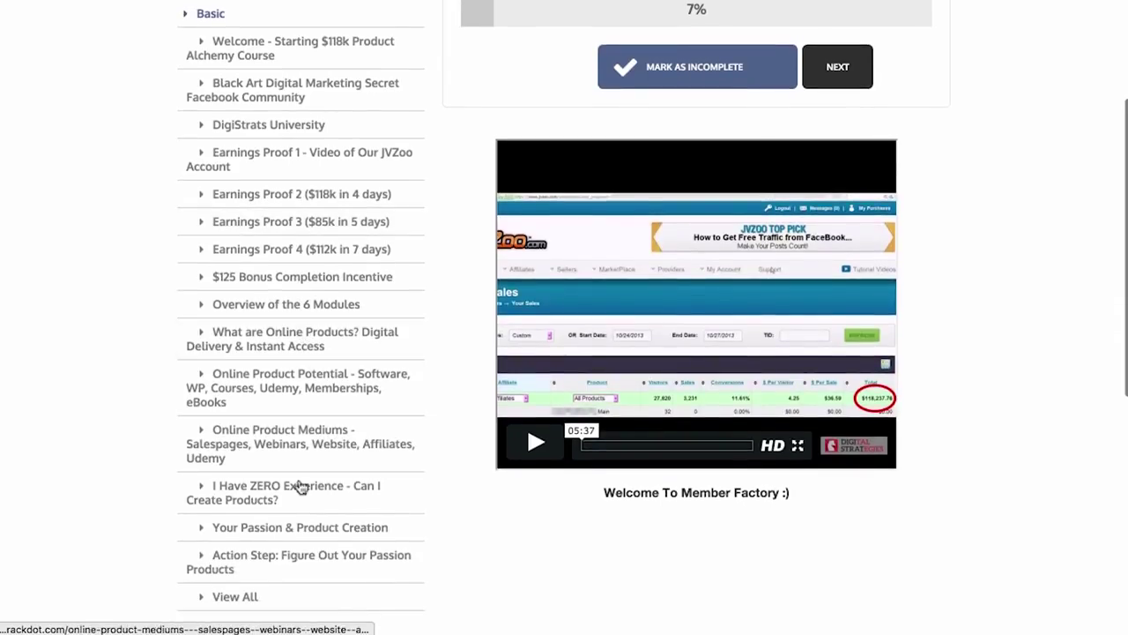
{"action": "left_click", "coordinate": [223, 283]}
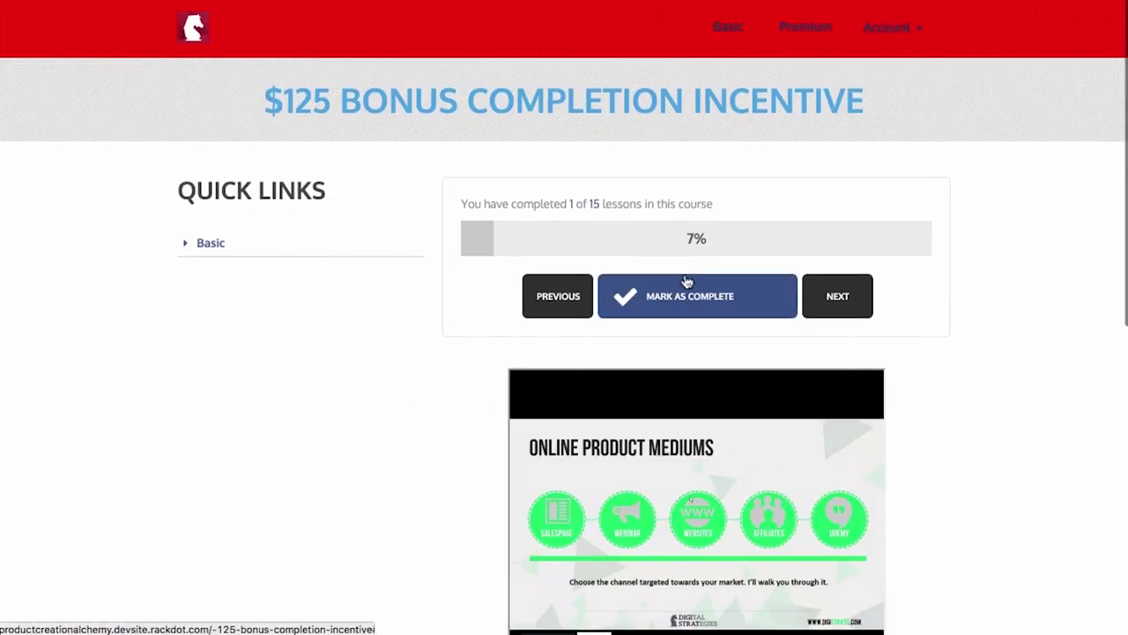
{"action": "left_click", "coordinate": [687, 280]}
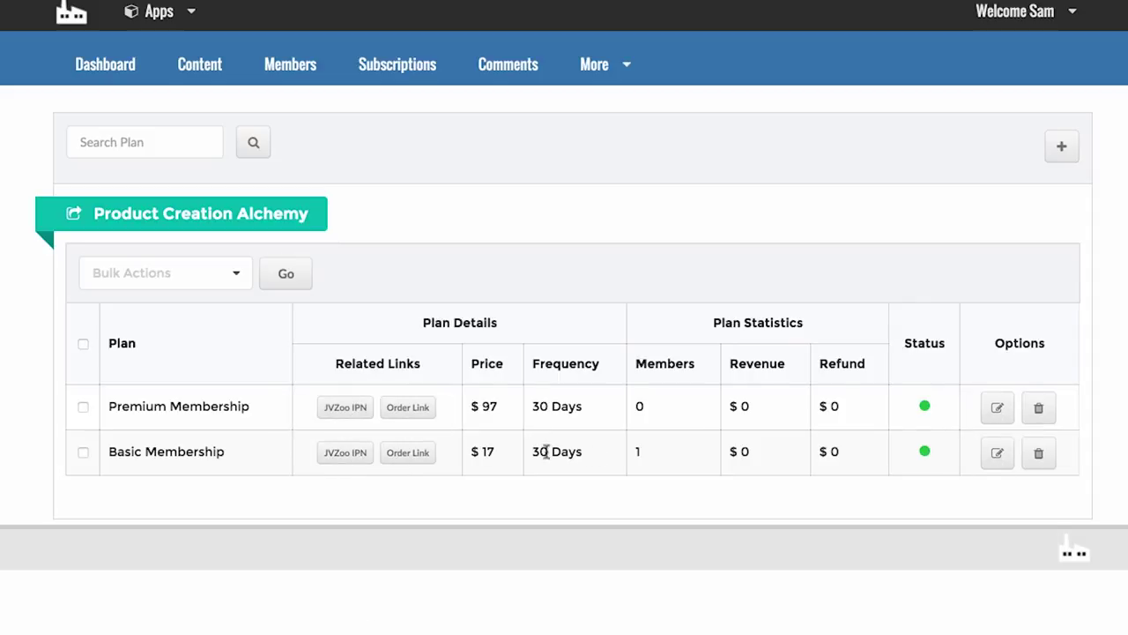
Step: Highlight the plan prices: Basic Membership at $17 and Premium Membership at $97
{"action": "left_click_drag", "start_coordinate": [469, 451], "coordinate": [506, 445]}
{"action": "left_click_drag", "start_coordinate": [474, 399], "coordinate": [514, 406]}
{"action": "left_click", "coordinate": [513, 408]}
{"action": "mouse_move", "coordinate": [564, 0]}
{"action": "left_click", "coordinate": [775, 0]}
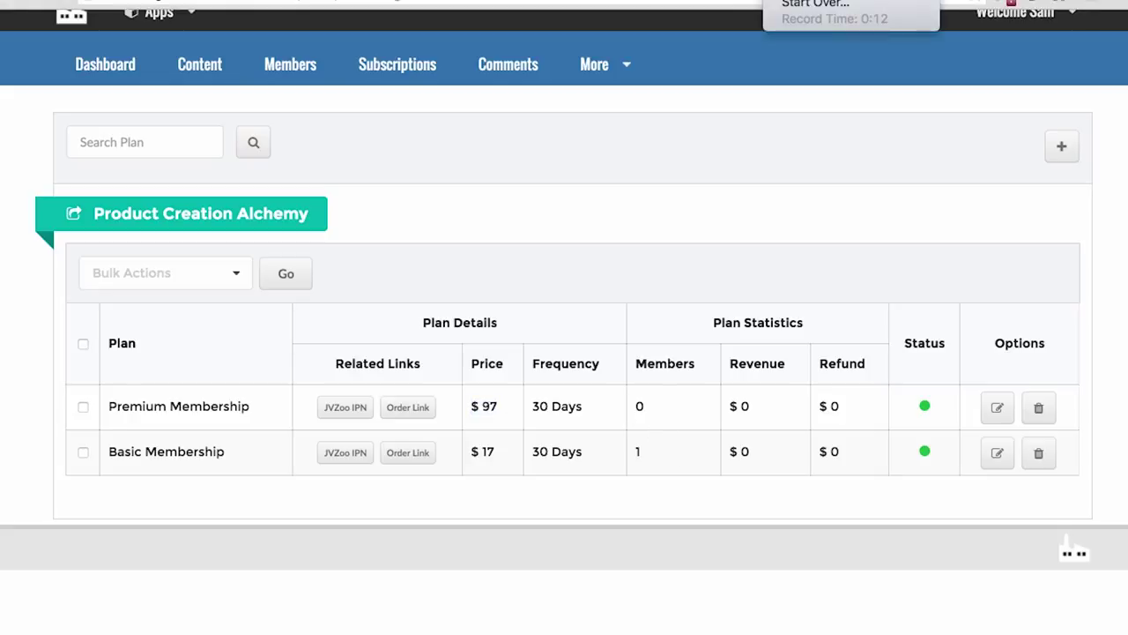